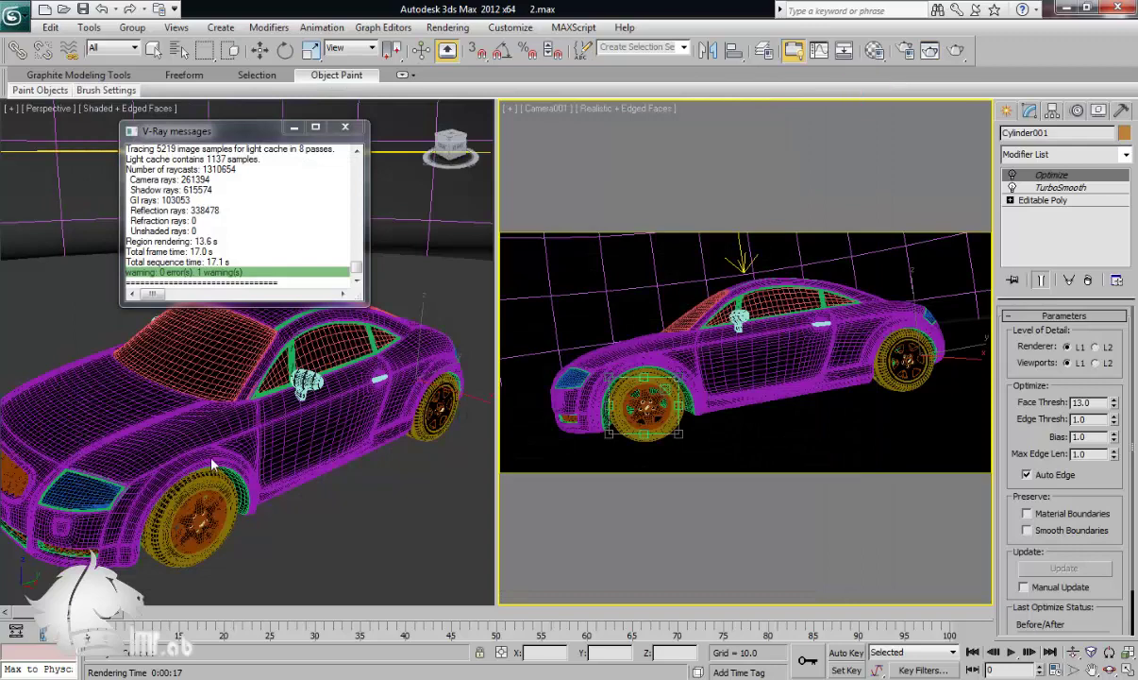
Step: Select the ground plane and disable Visible to Reflection/Refraction in its object properties
key(w)
click(79, 322)
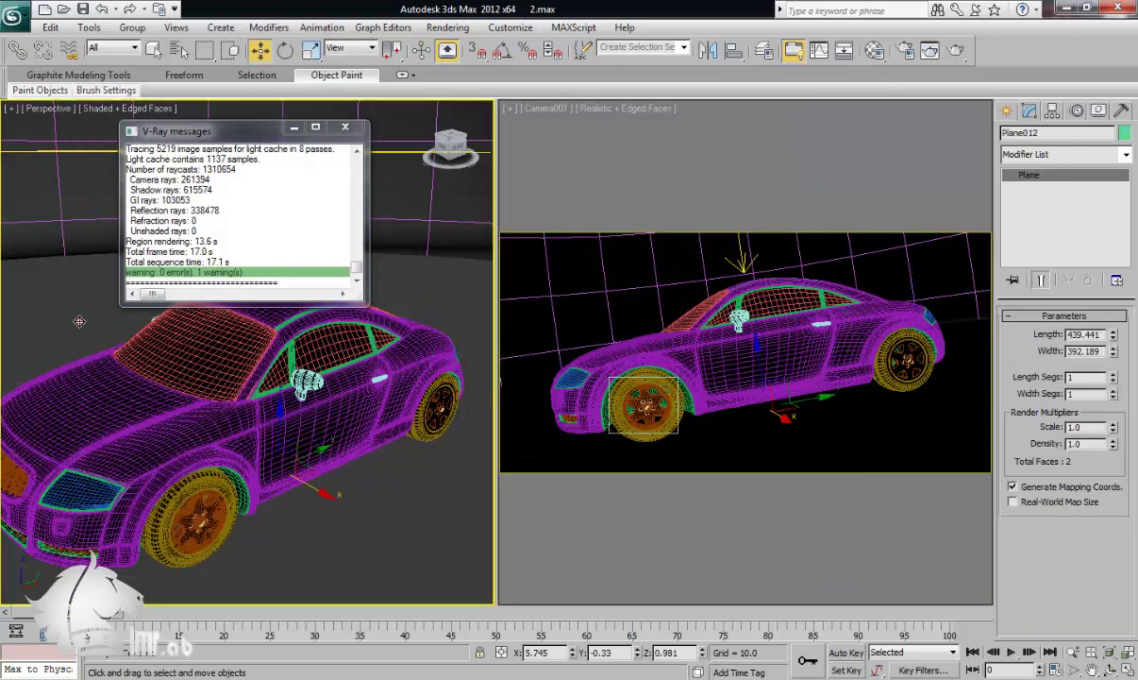
right_click(80, 325)
click(121, 412)
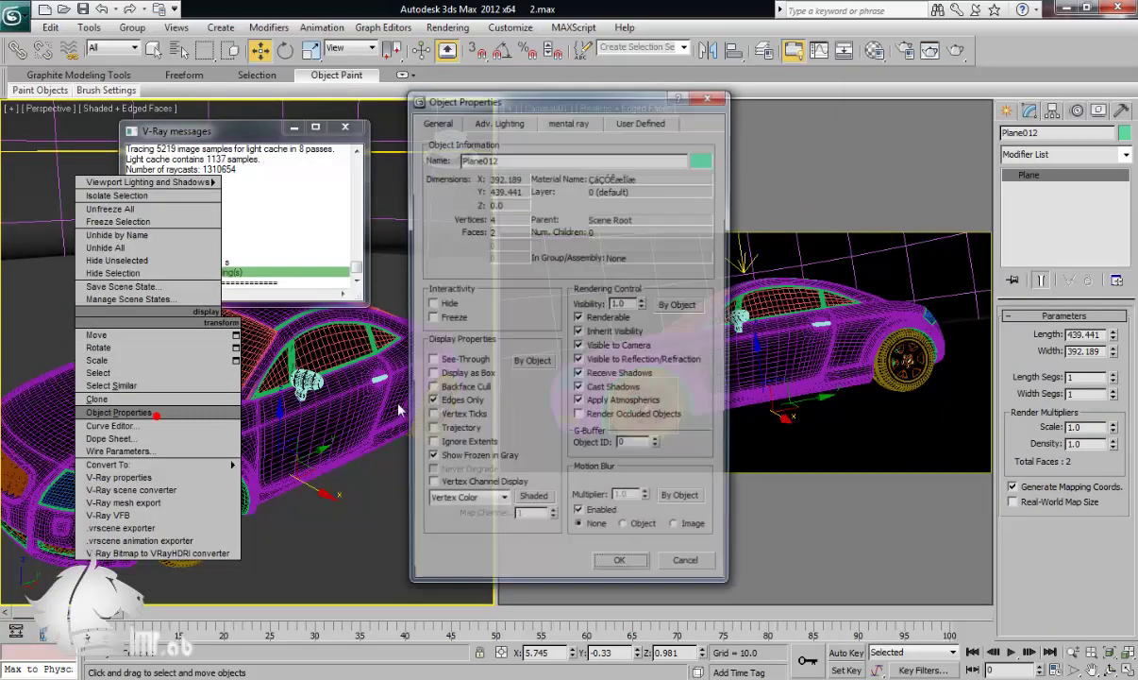
click(581, 360)
click(620, 568)
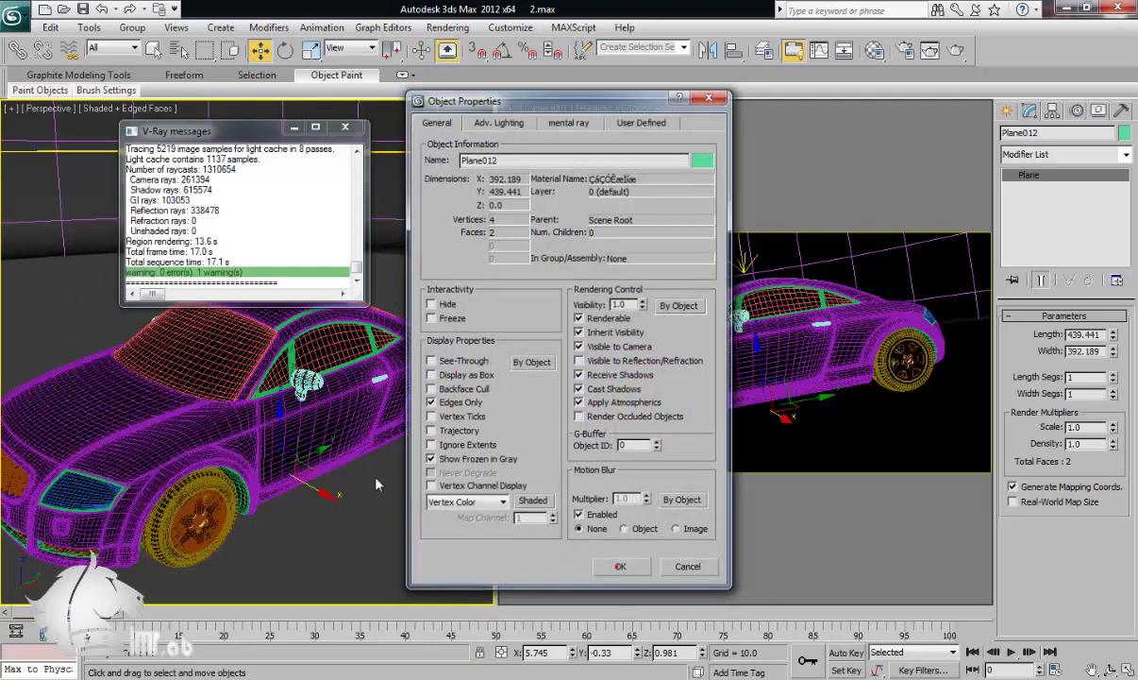
Step: Test-render the front wheel region of the Camera001 view and minimize the render window
right_click(863, 218)
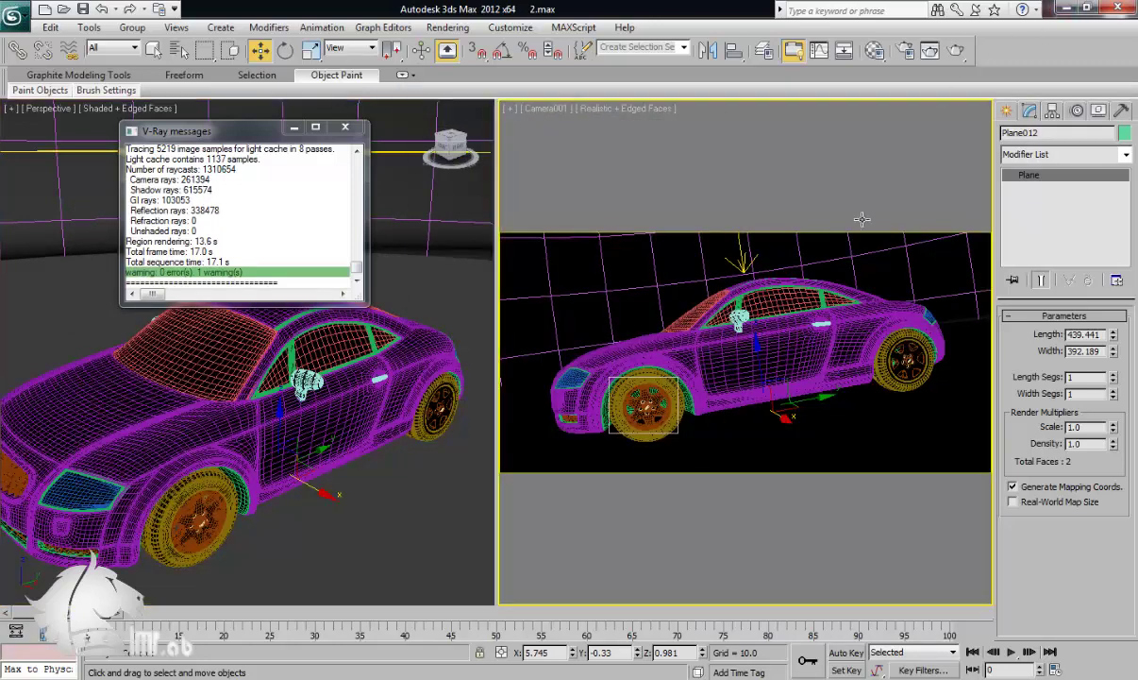
click(956, 51)
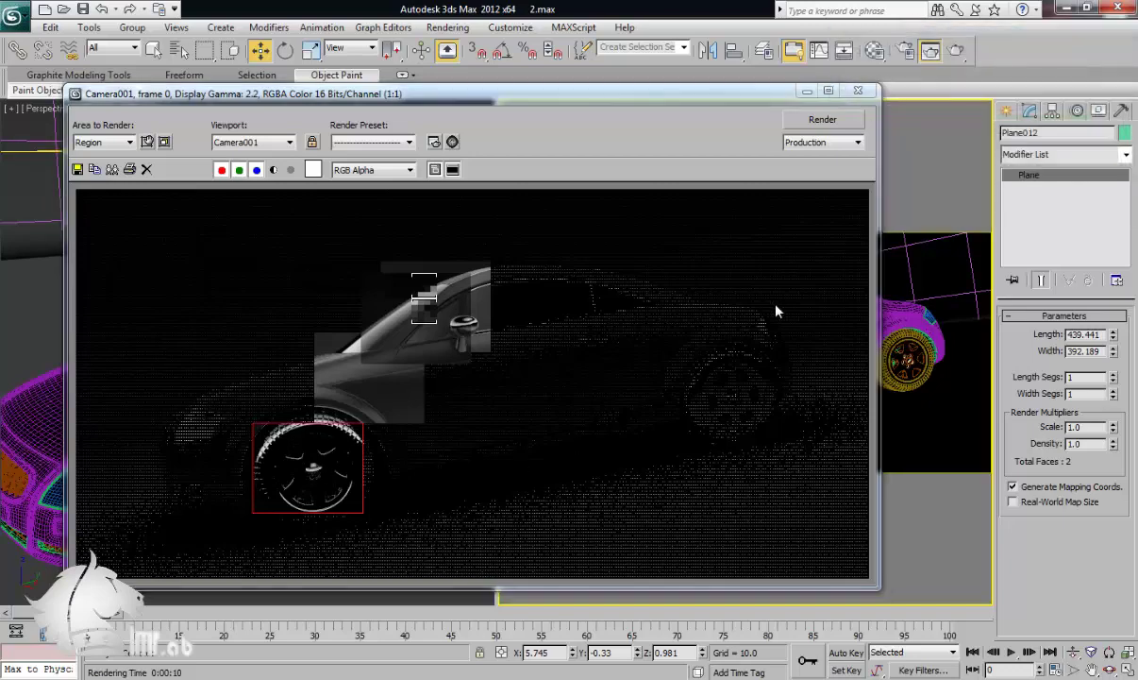
click(807, 91)
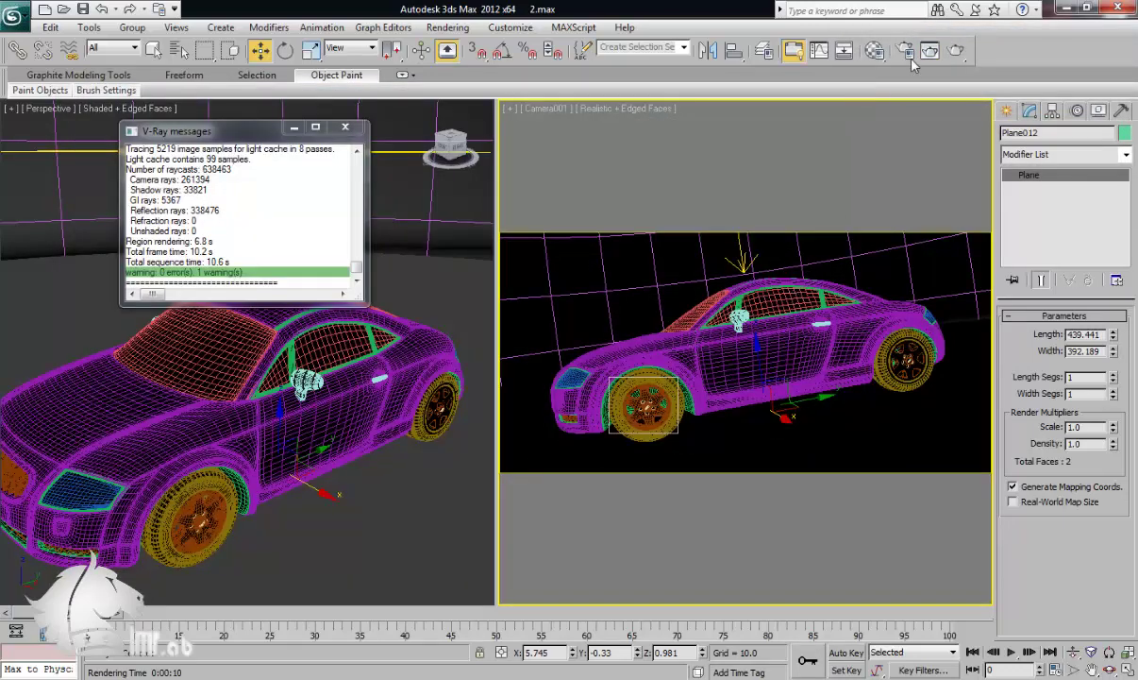
Step: Set the area to render to View, start a full render of Camera001, and stop it early
click(905, 50)
click(91, 142)
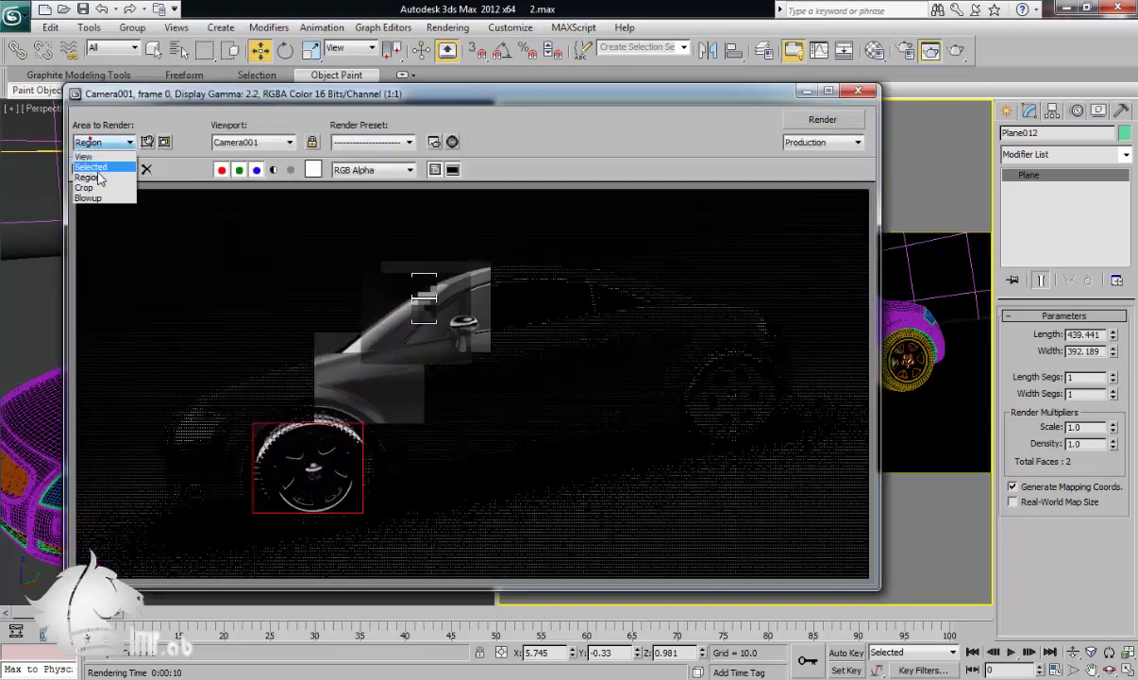
click(98, 154)
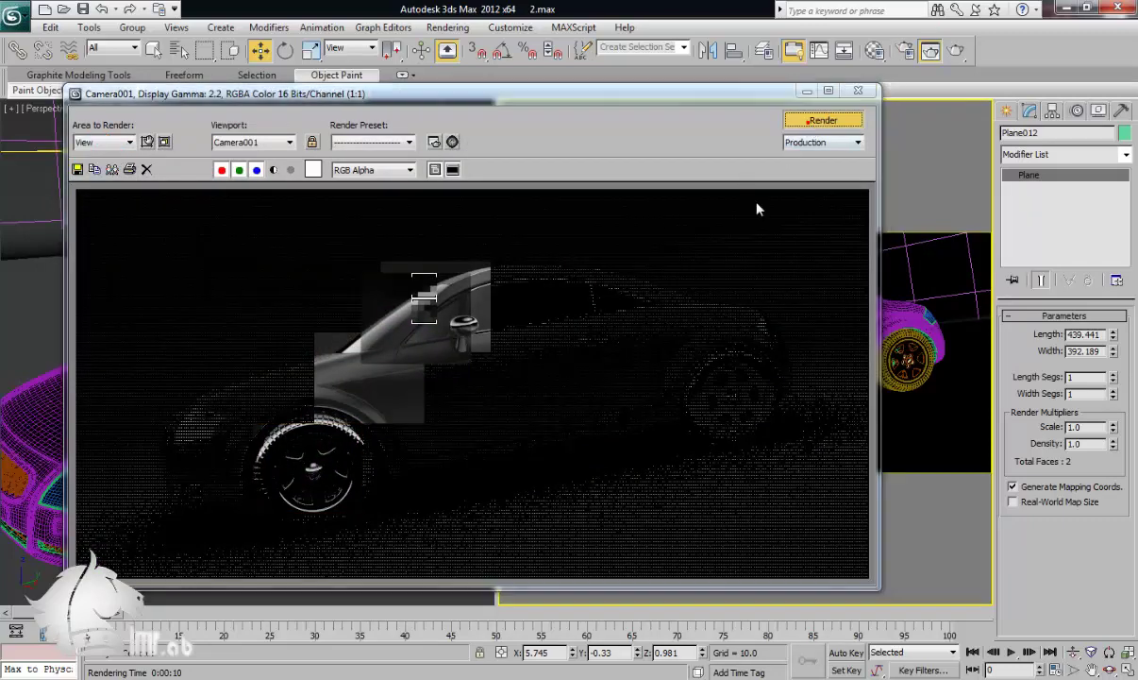
click(814, 120)
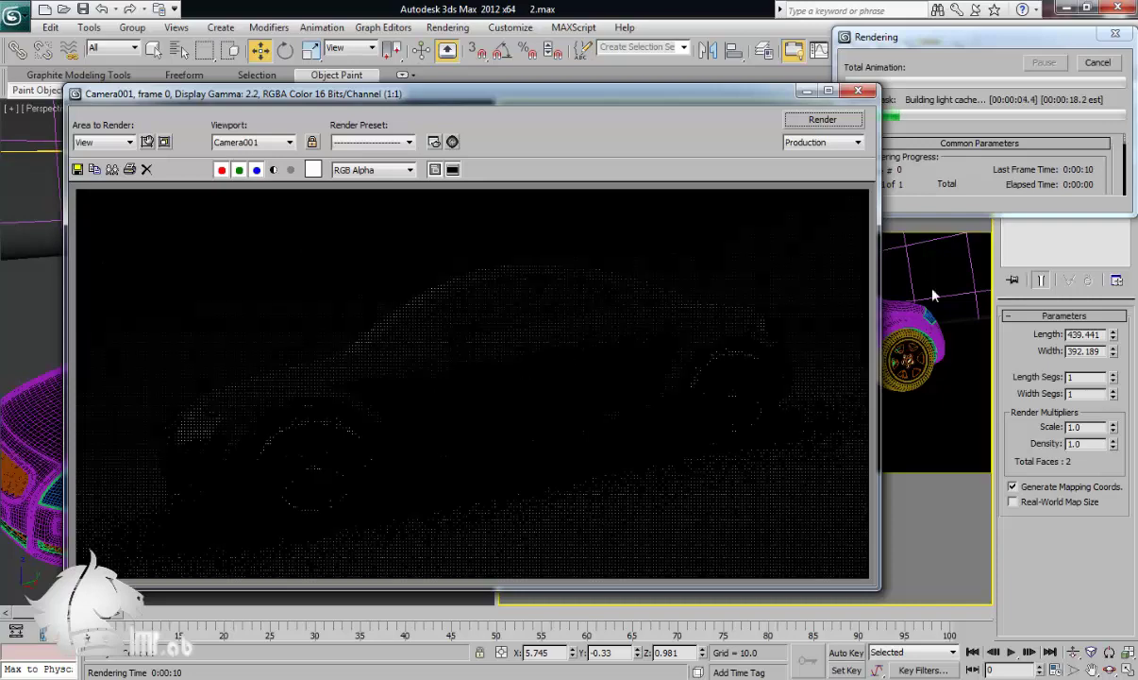
click(1100, 64)
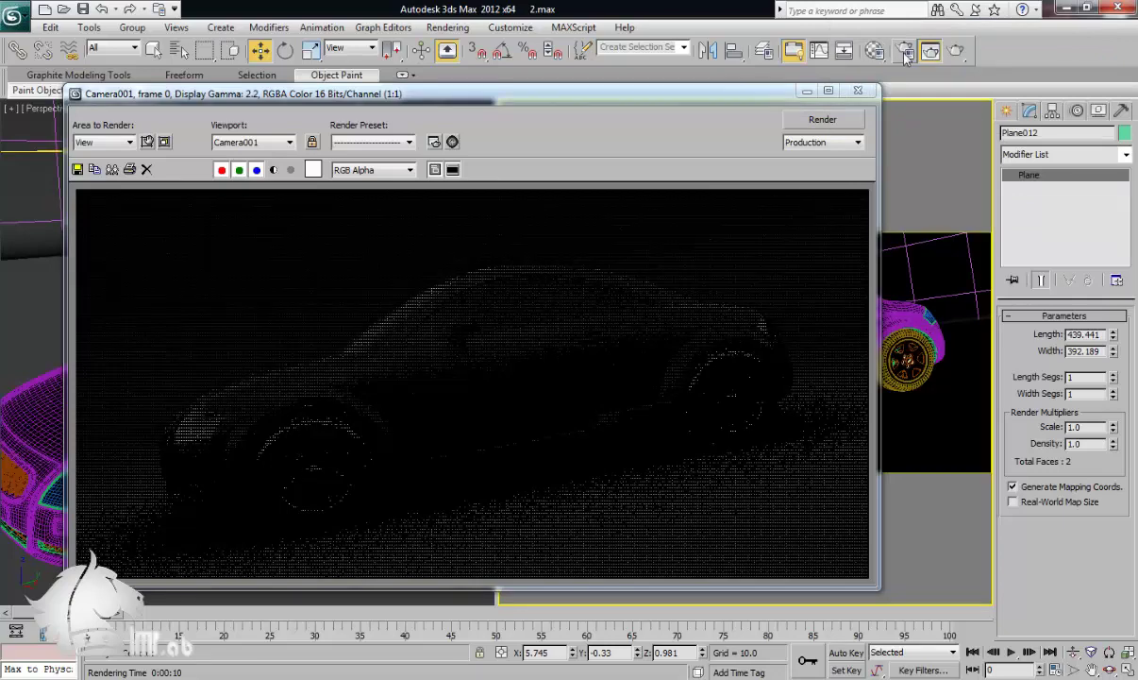
Step: Add a flag at position 24 of the Map #2 gradient ramp and set its colour to near white (253, 253, 253)
key(m)
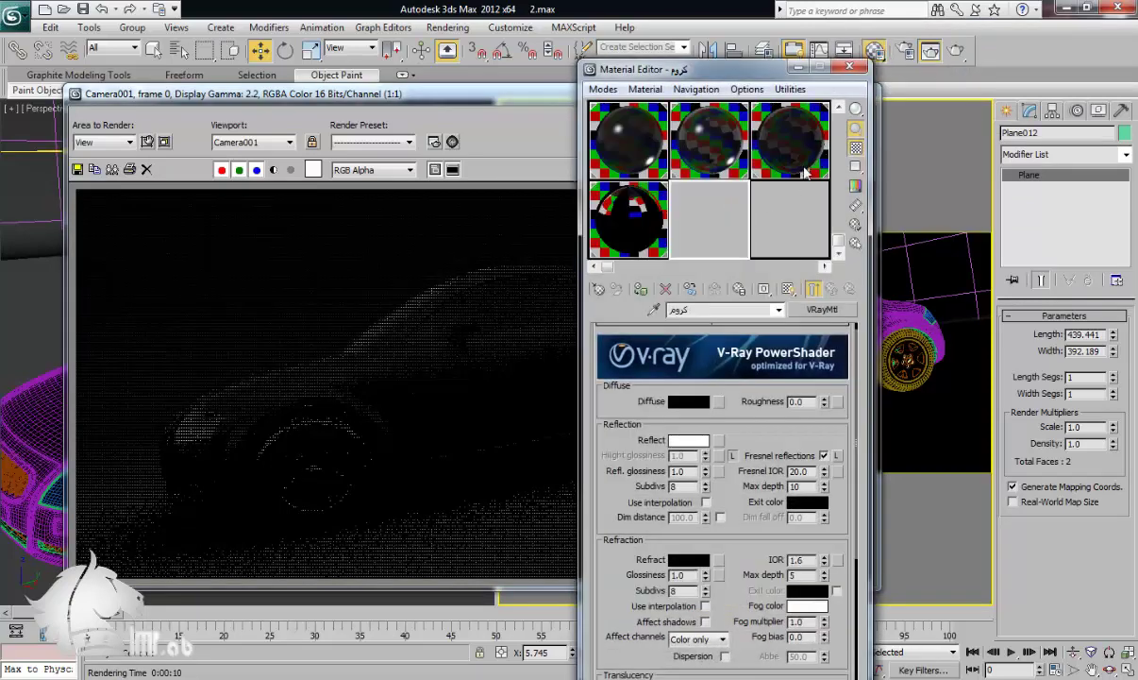
drag(841, 236, 840, 114)
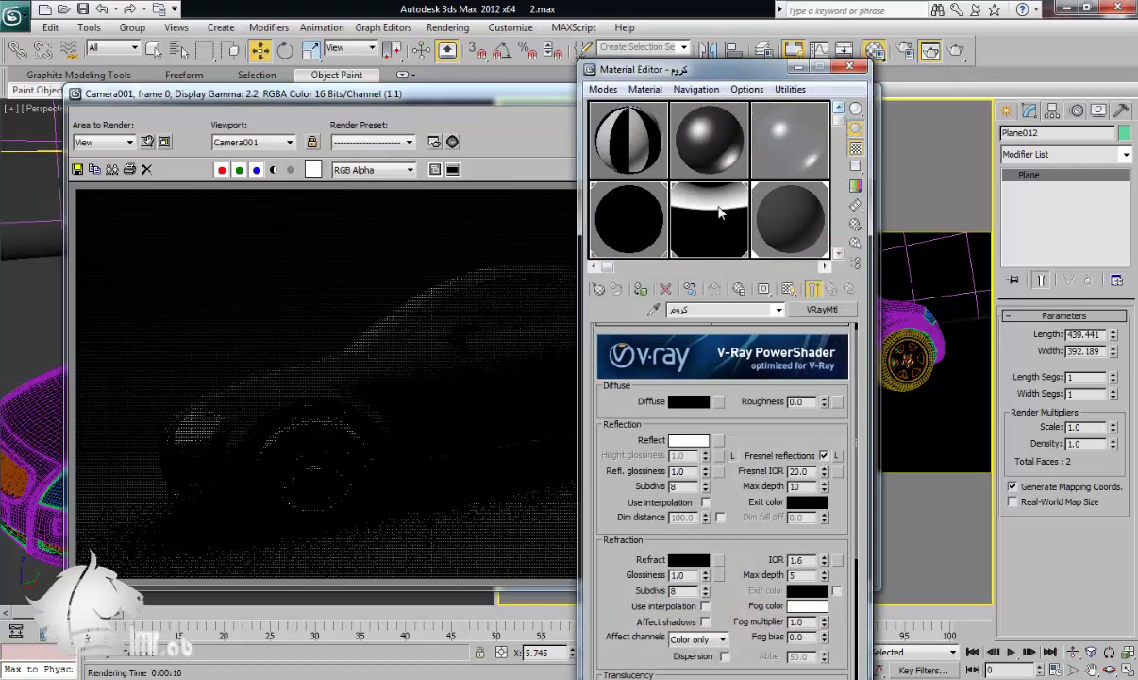
click(717, 206)
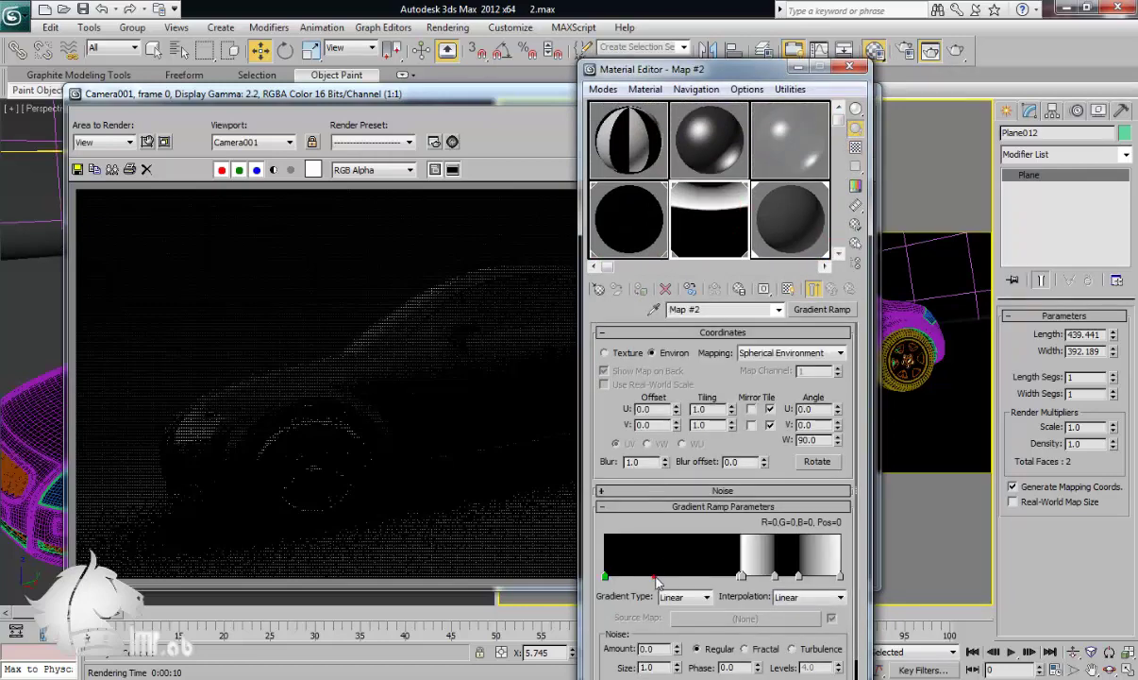
click(661, 576)
double_click(661, 575)
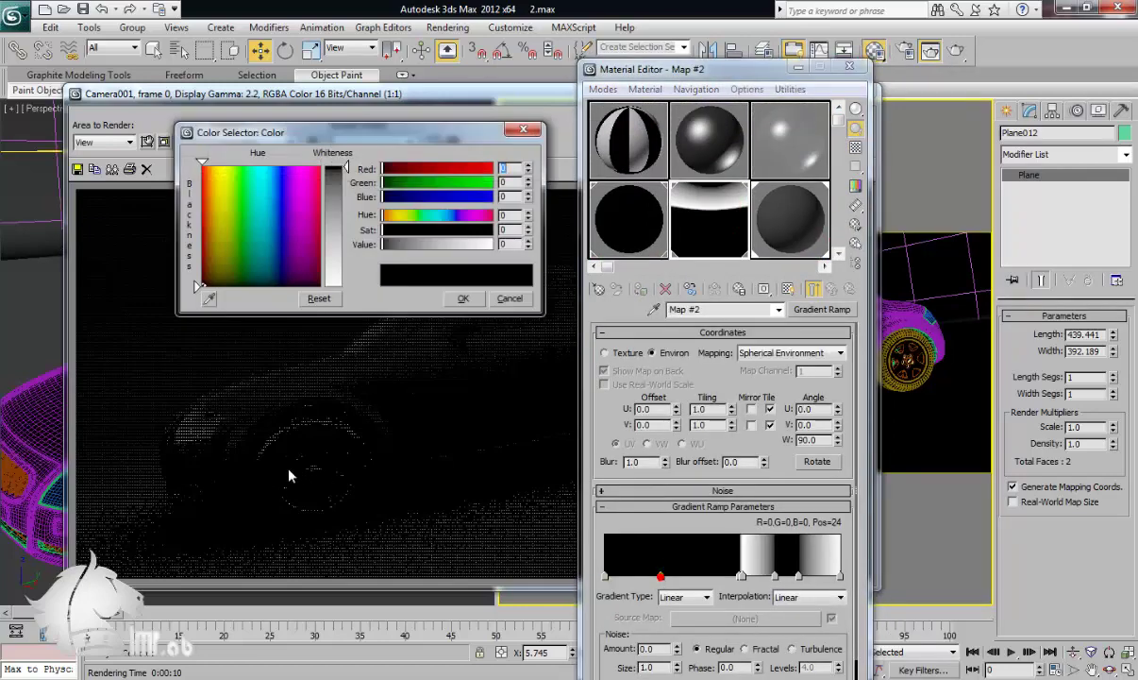
drag(346, 168, 348, 287)
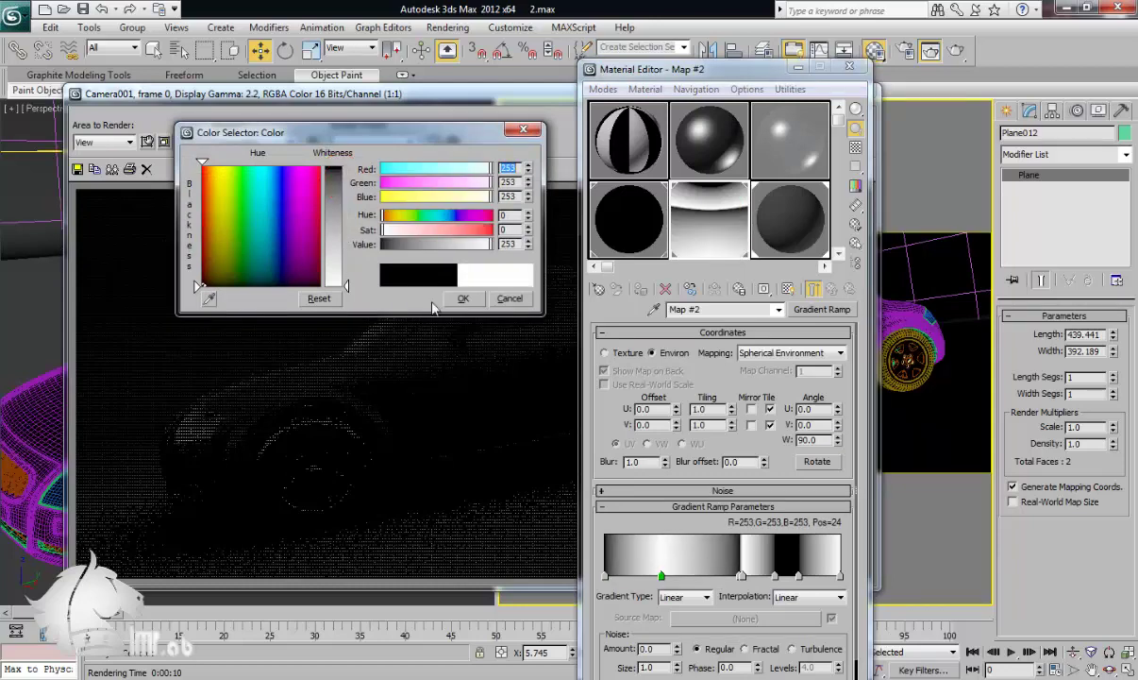
click(463, 298)
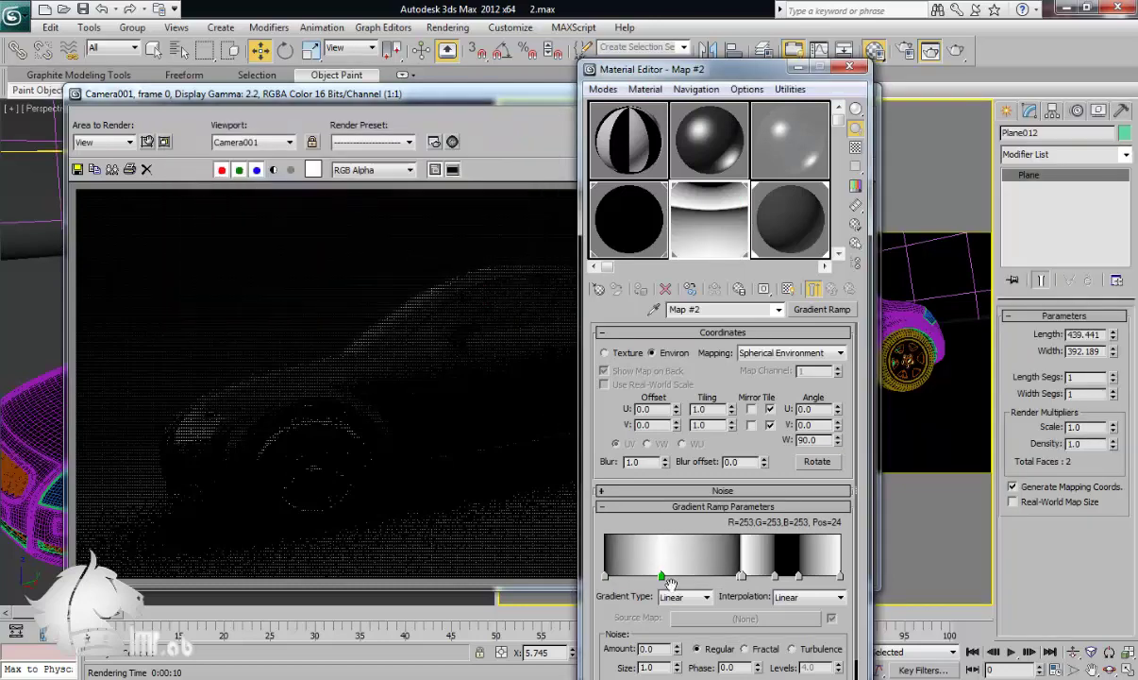
Step: Start a test render of the full camera view with the new gradient band and cancel it
click(497, 487)
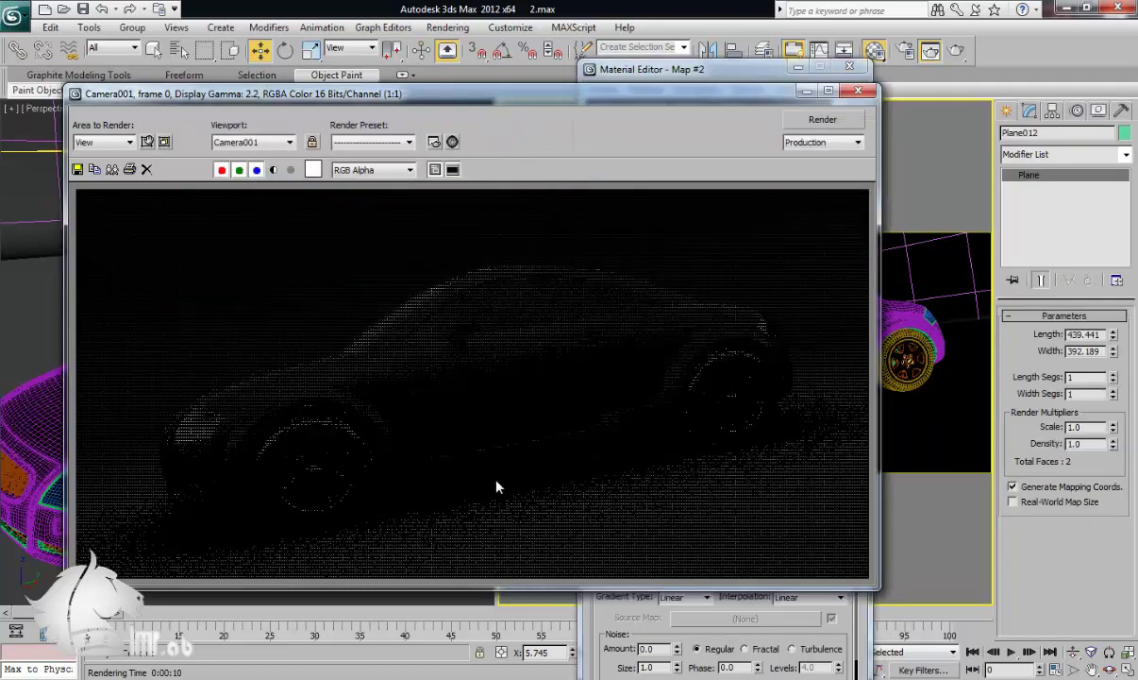
click(821, 123)
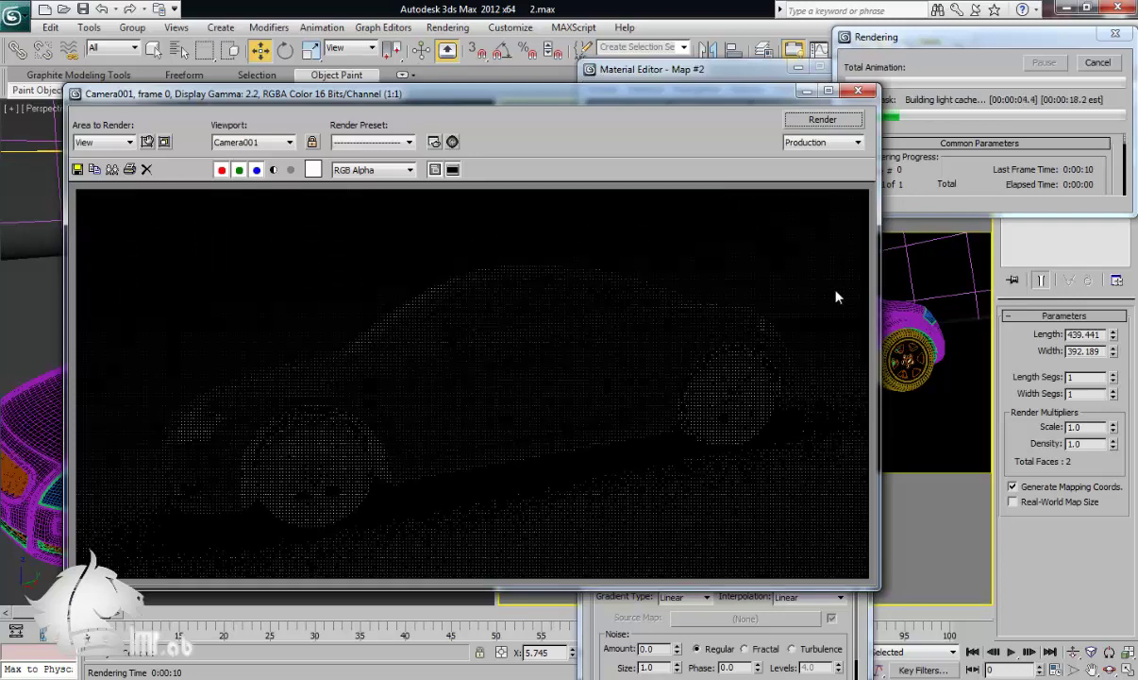
click(1093, 64)
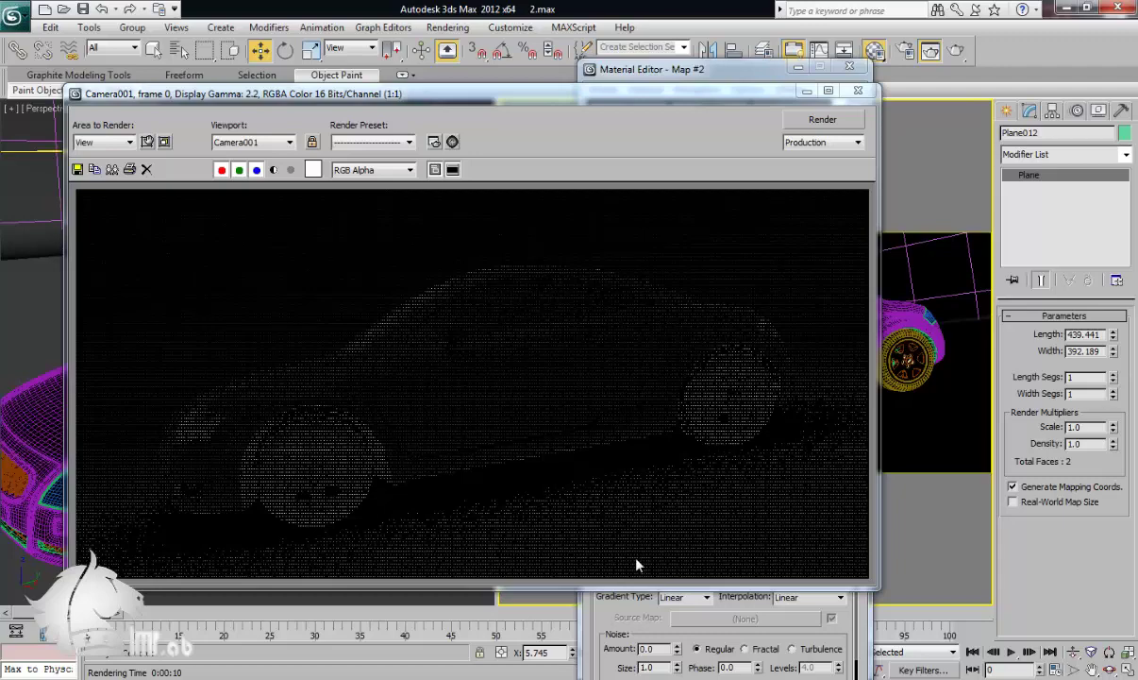
Step: Add black flags at positions 19 and 30 of the gradient ramp, on both sides of the near-white flag
click(627, 619)
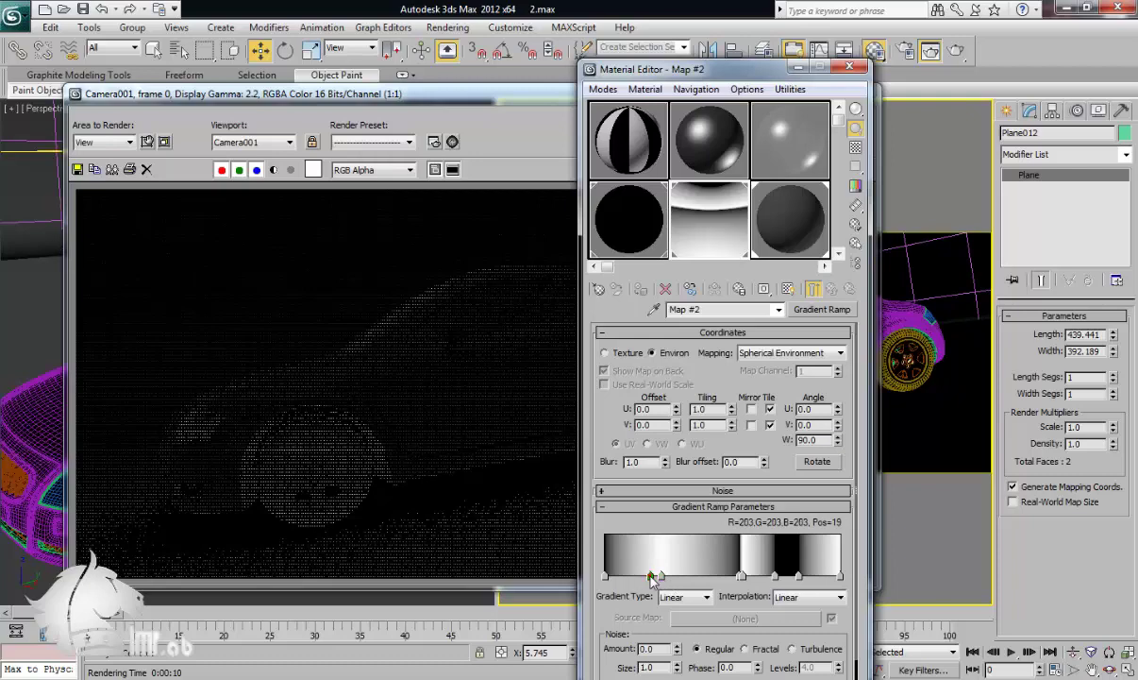
double_click(651, 576)
drag(335, 233, 335, 166)
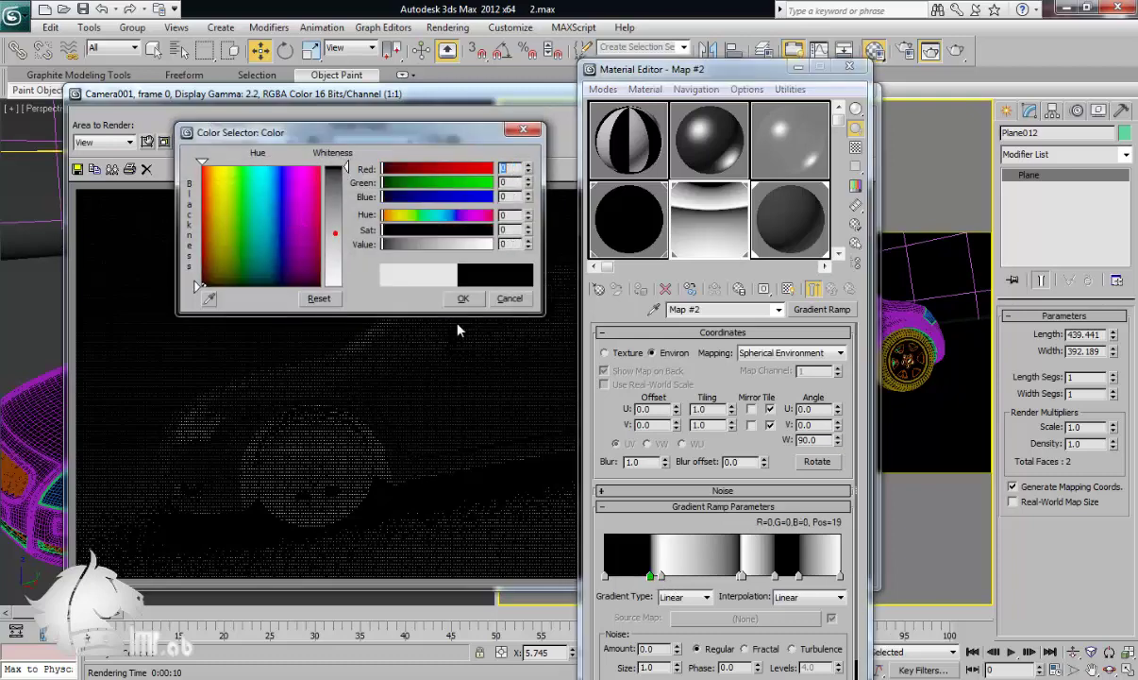
click(463, 298)
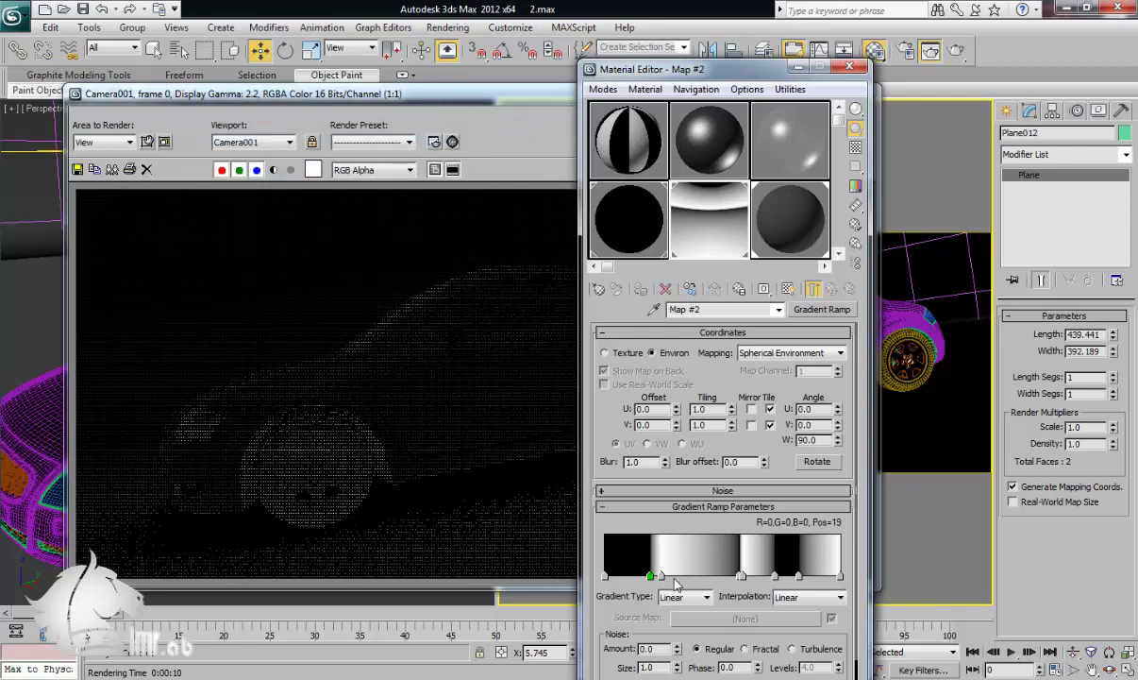
click(675, 575)
double_click(675, 576)
drag(345, 250, 335, 197)
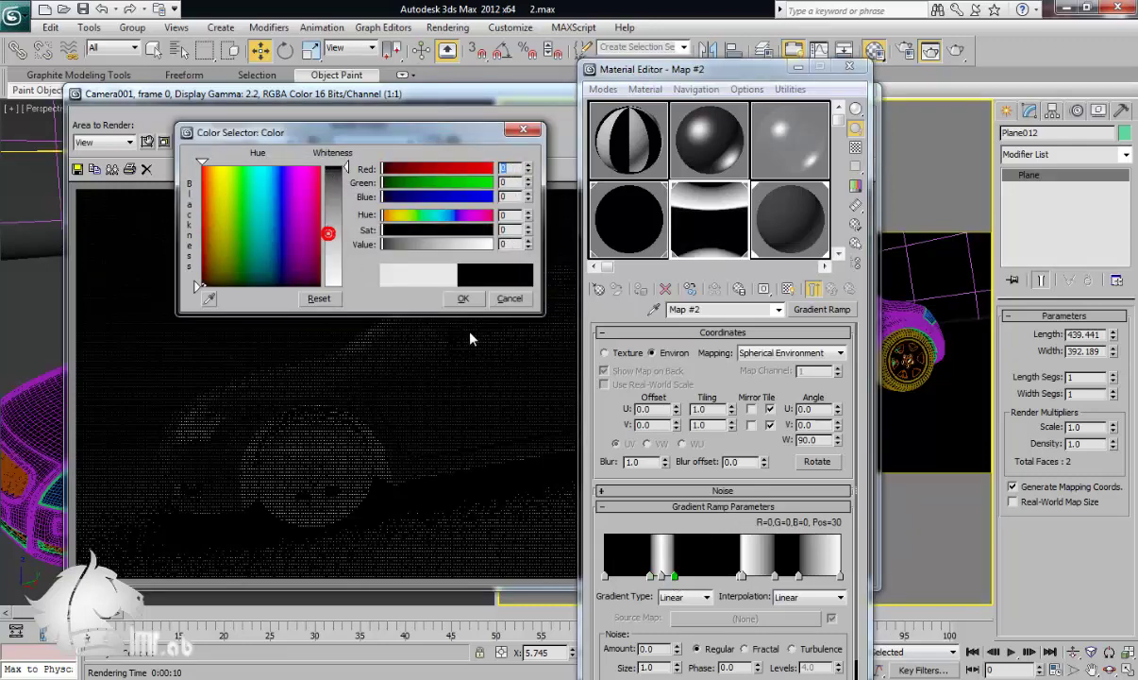
click(463, 298)
Step: Test-render the full camera view briefly, set the area to render to Region, and render the front wheel
click(466, 436)
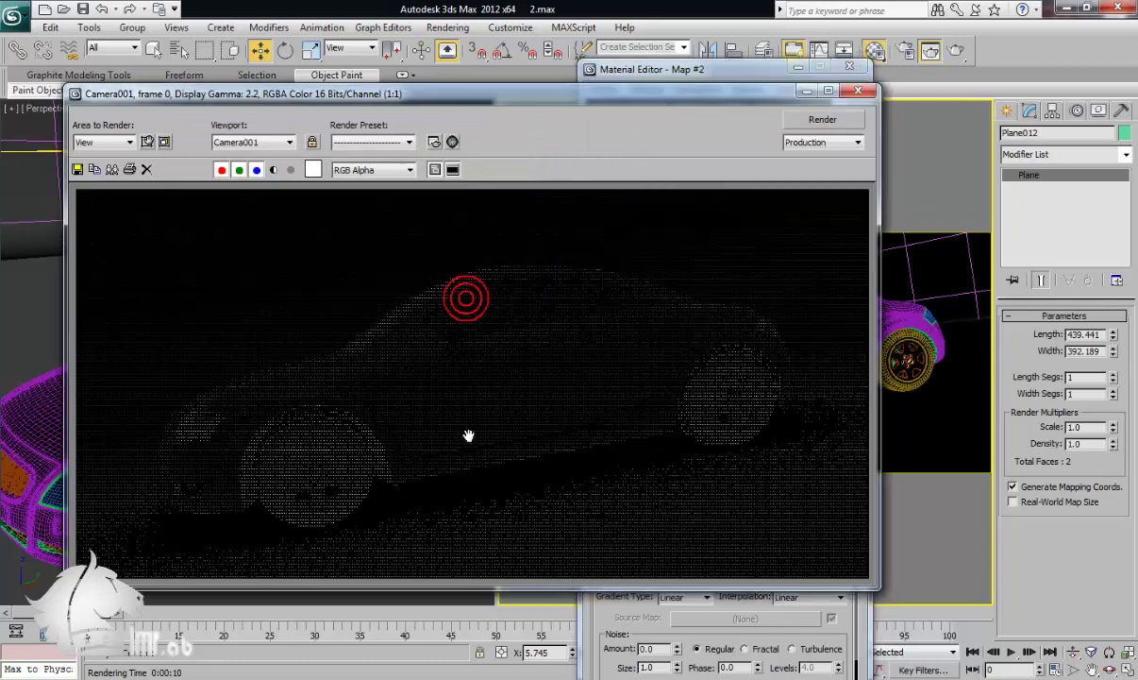
click(817, 121)
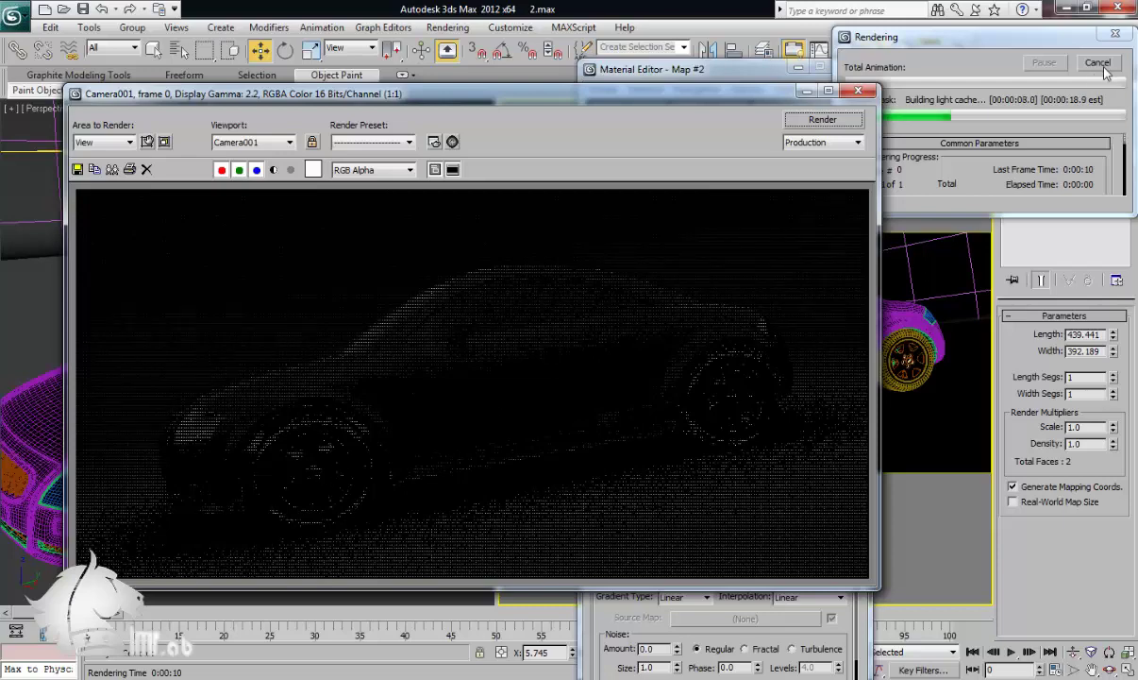
click(95, 144)
click(102, 179)
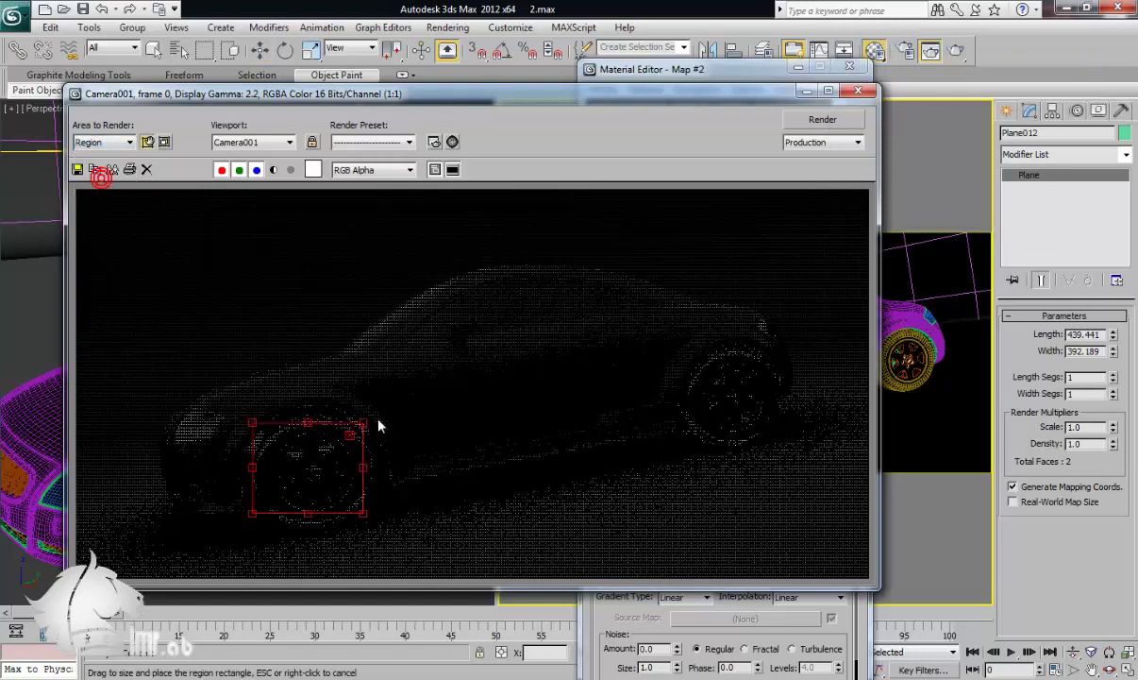
click(834, 125)
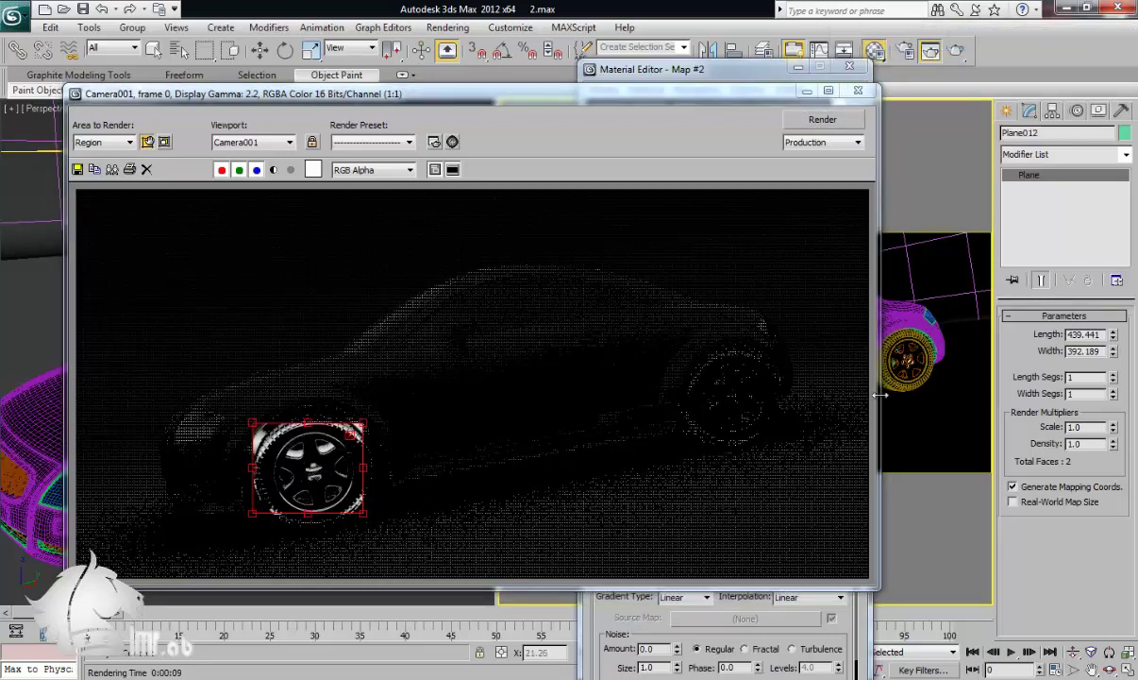
Step: Move the black flag at position 30 of the gradient ramp to position 38 and re-render the wheel region
click(688, 633)
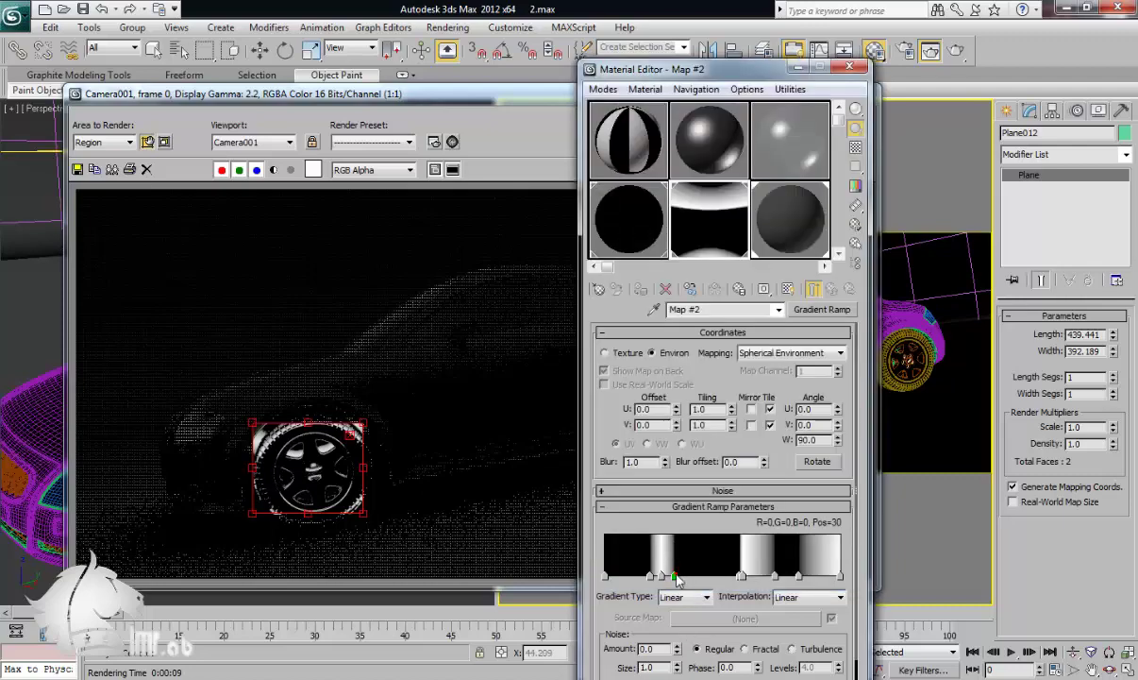
click(676, 576)
click(681, 170)
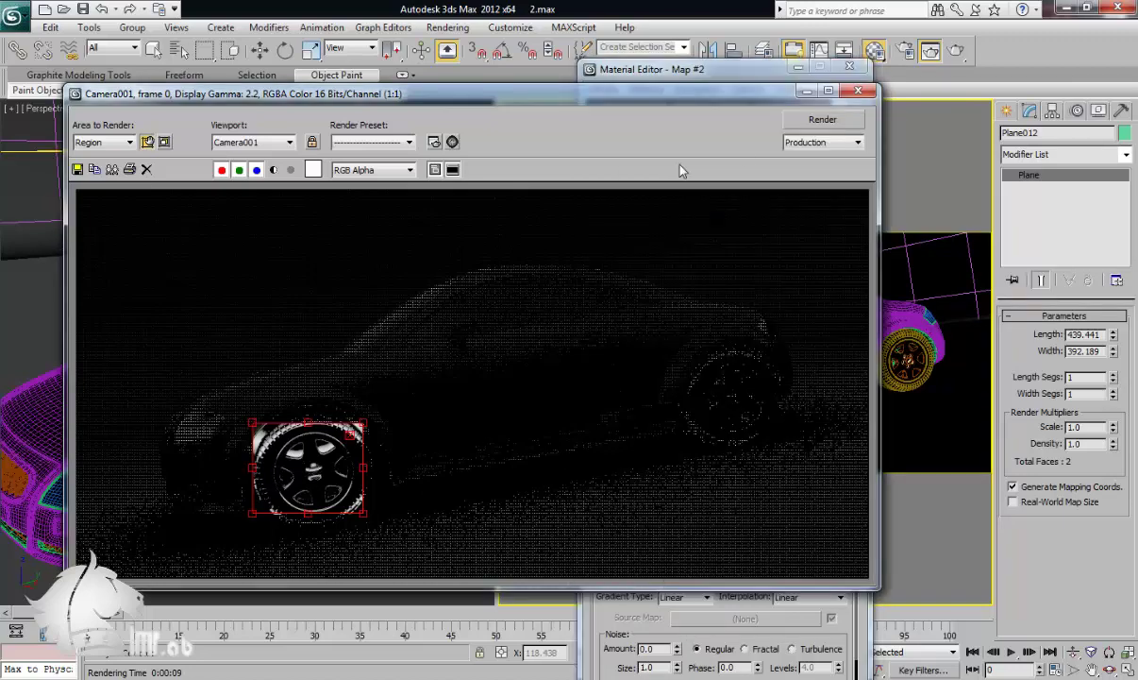
click(818, 120)
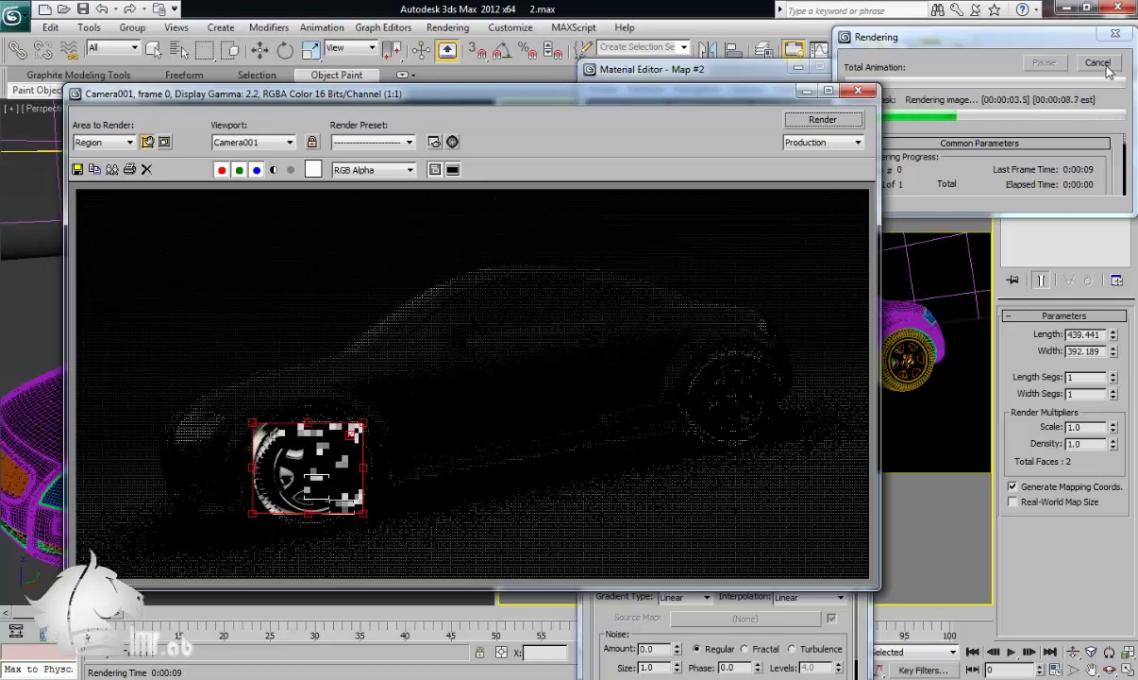
Step: Shift the two black flags around the near-white flag, placing the upper one at position 31, and test-render the wheel region
click(625, 592)
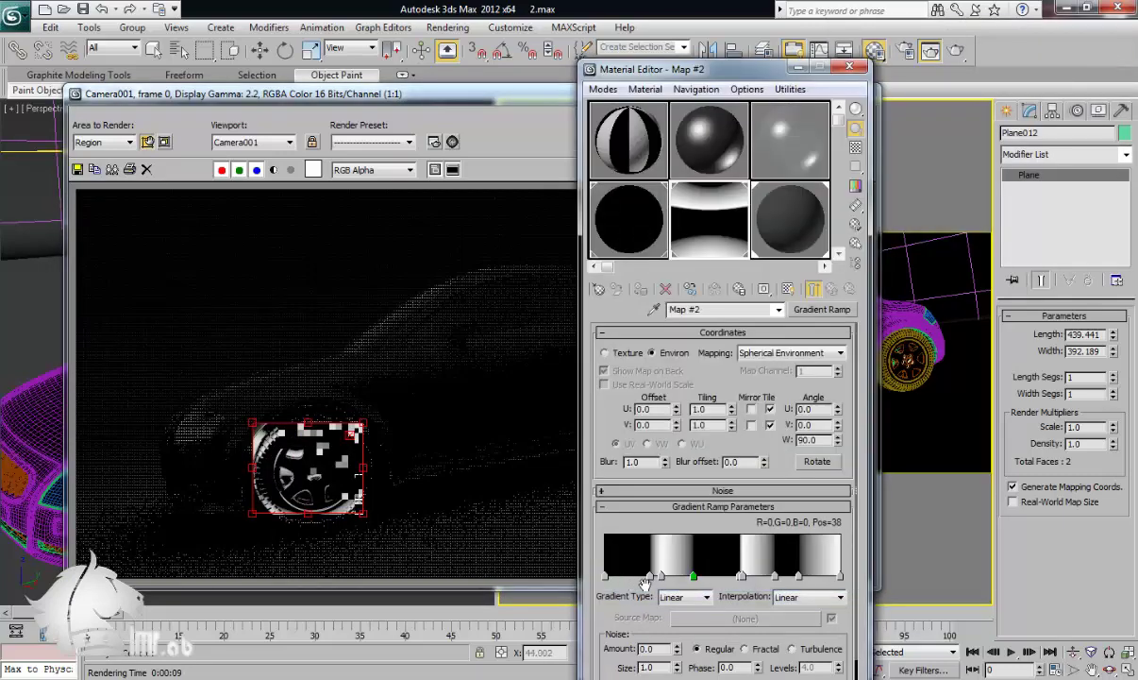
drag(650, 577, 677, 576)
click(480, 405)
click(835, 125)
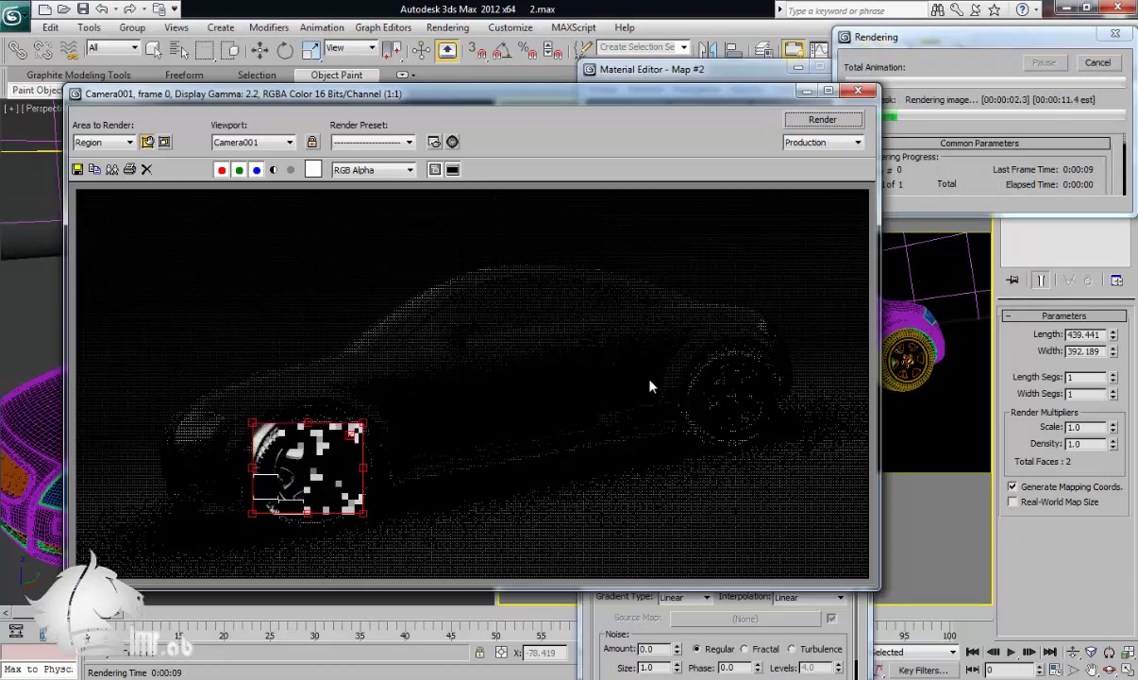
click(1097, 64)
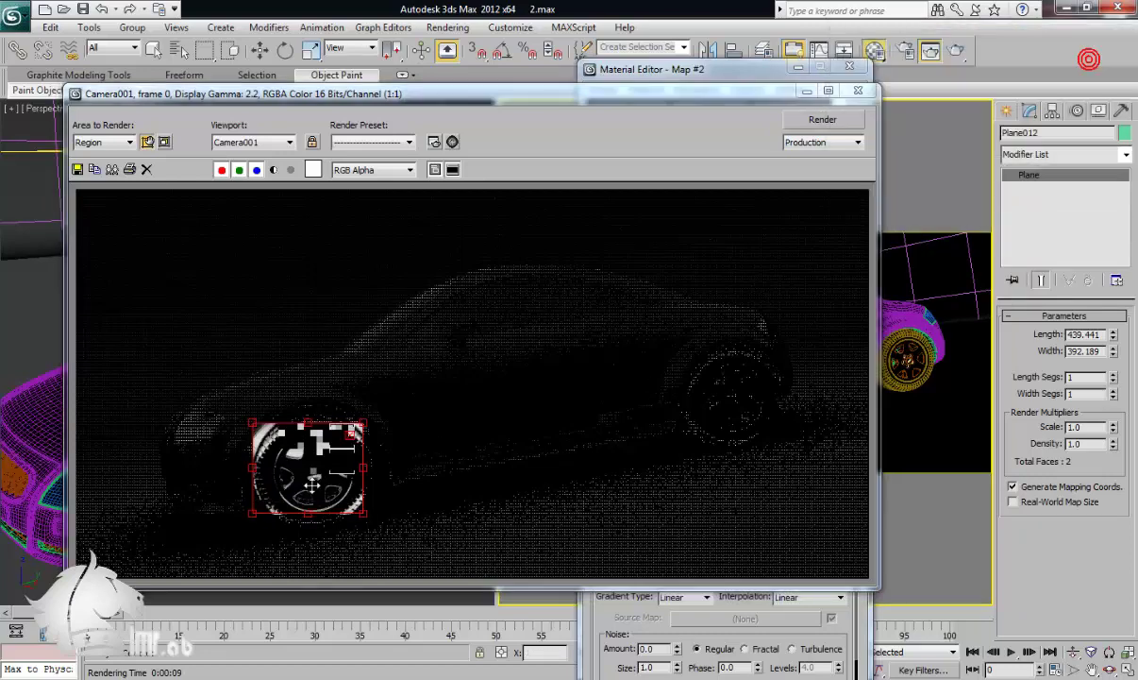
Step: Close the render window and remove the added black and near-white flags from the Map #2 gradient ramp
click(856, 92)
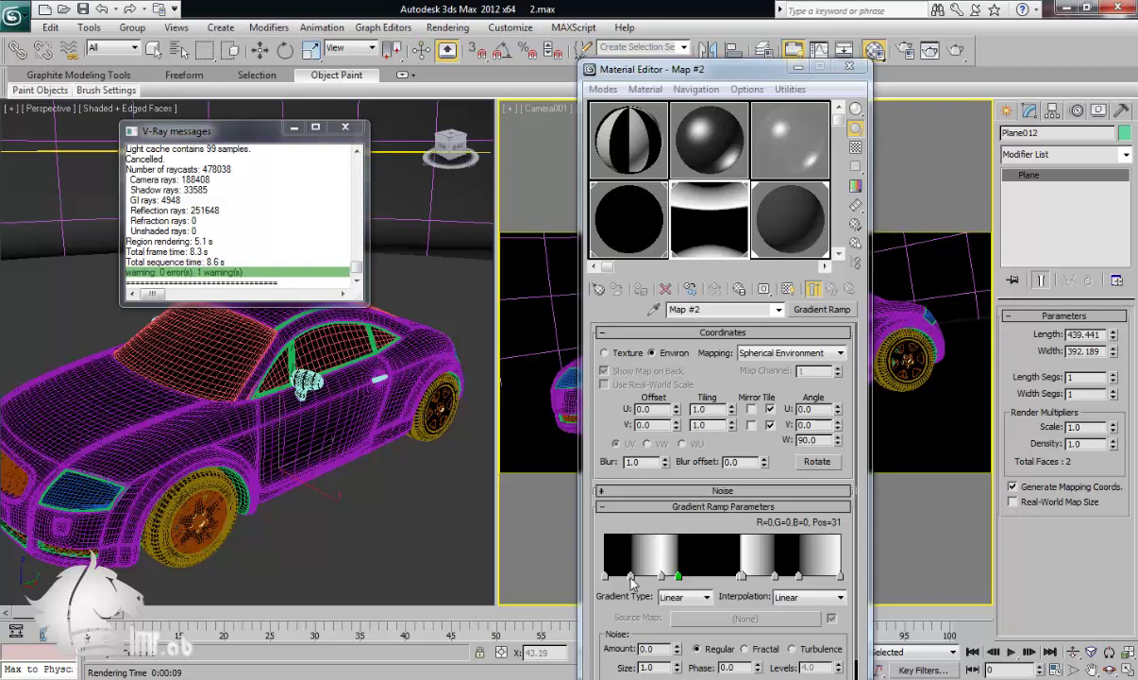
drag(631, 578, 458, 541)
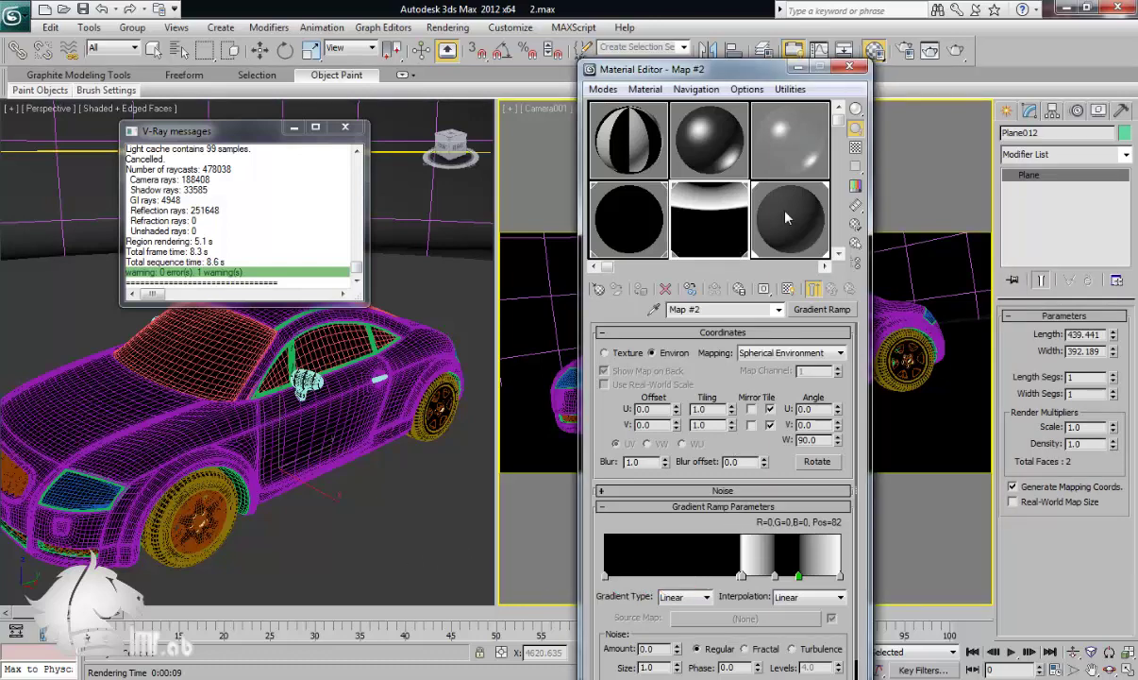
Step: Close the material editor and switch the perspective viewport to a wireframe Left view showing the car and dome
click(849, 67)
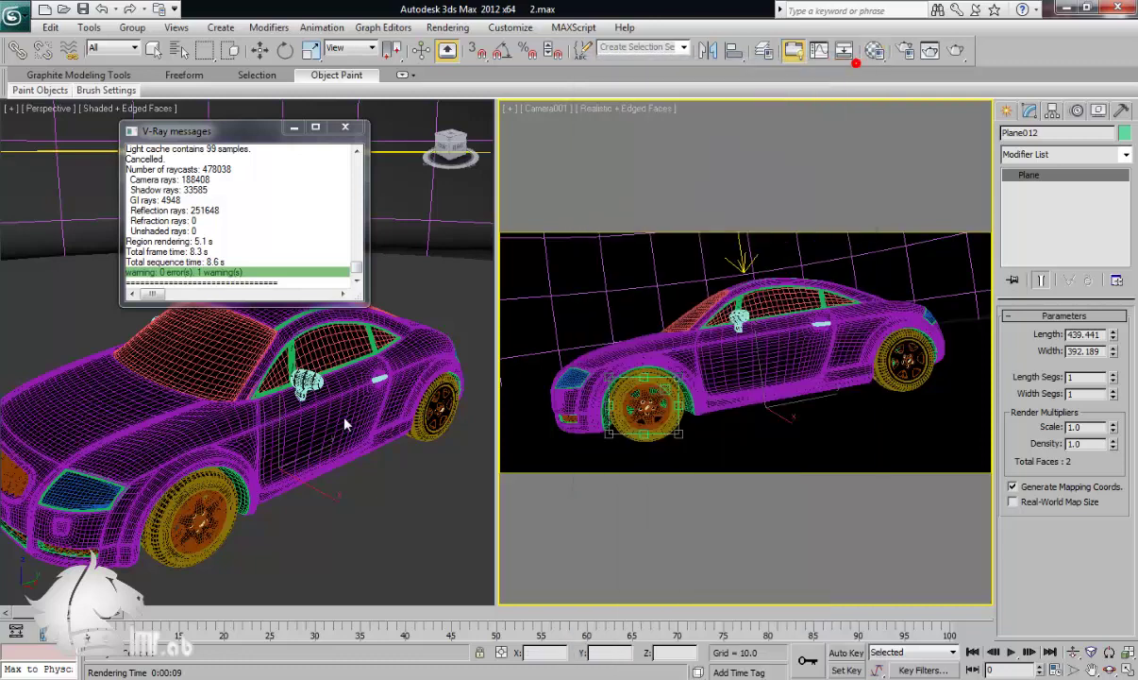
click(324, 392)
scroll(301, 434, down, 4)
alt+middle_drag(325, 440, 244, 406)
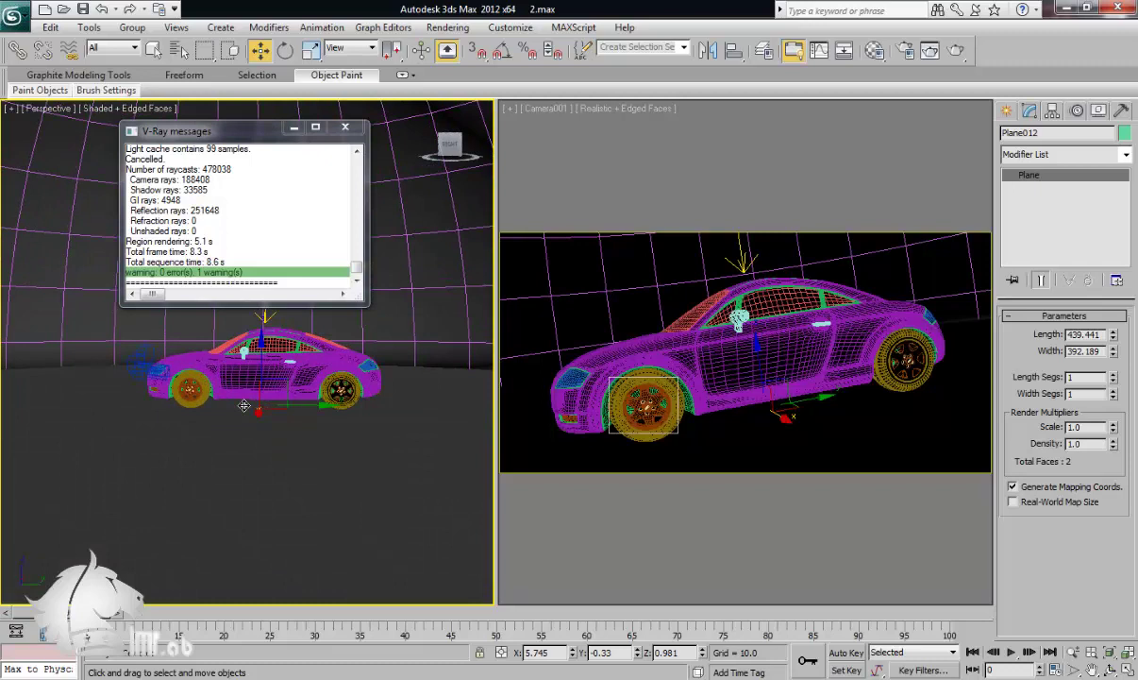
key(l)
mouse_move(254, 454)
middle_down()
mouse_move(275, 490)
mouse_move(289, 460)
middle_up()
key(F3)
scroll(276, 459, up, 2)
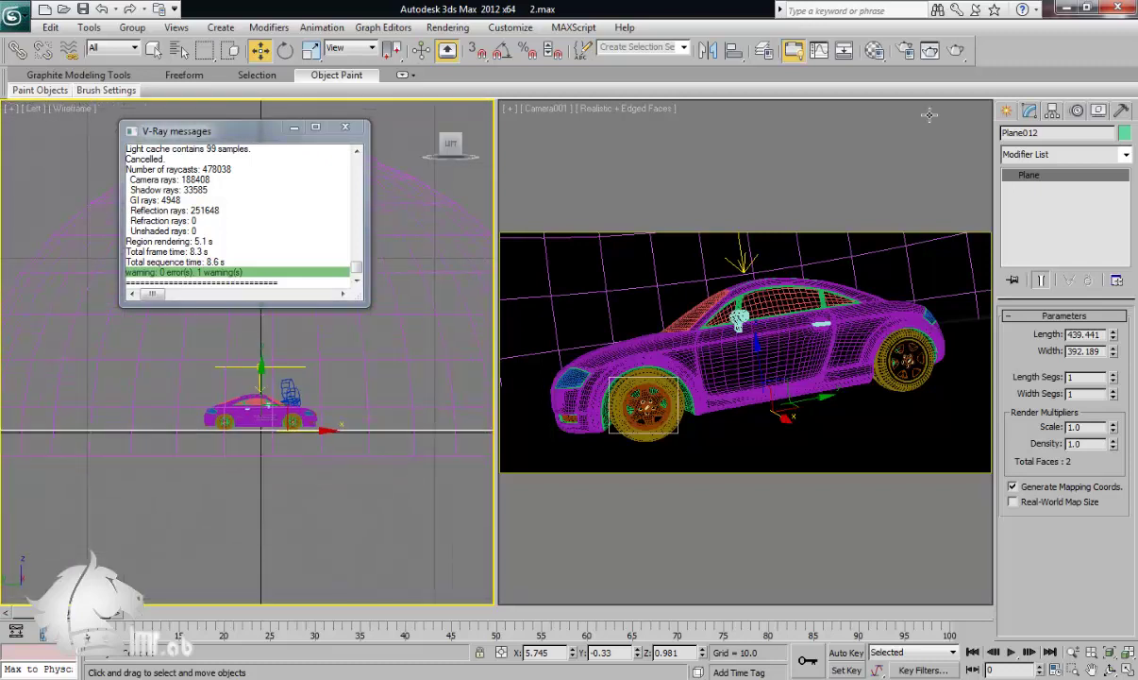
Step: Save the scene and draw a standard plane about 16 long and 376 wide across the dome at car height in the Left view
click(1007, 112)
click(1051, 137)
click(1011, 137)
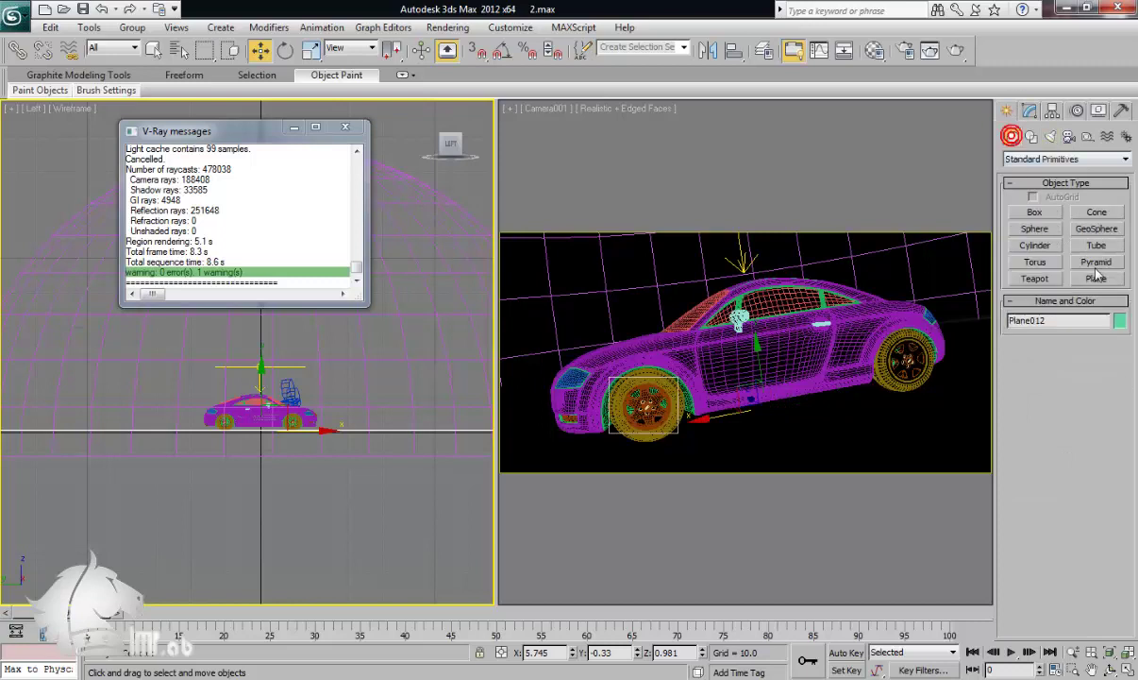
click(1096, 278)
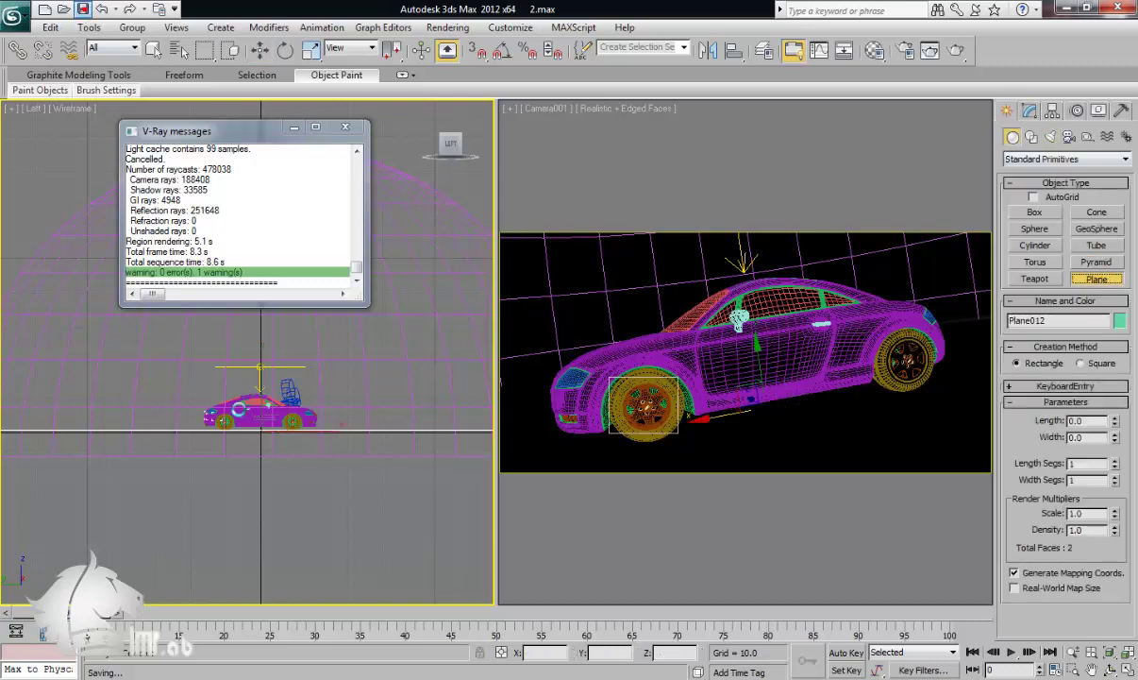
key(ctrl+s)
scroll(262, 439, up, 2)
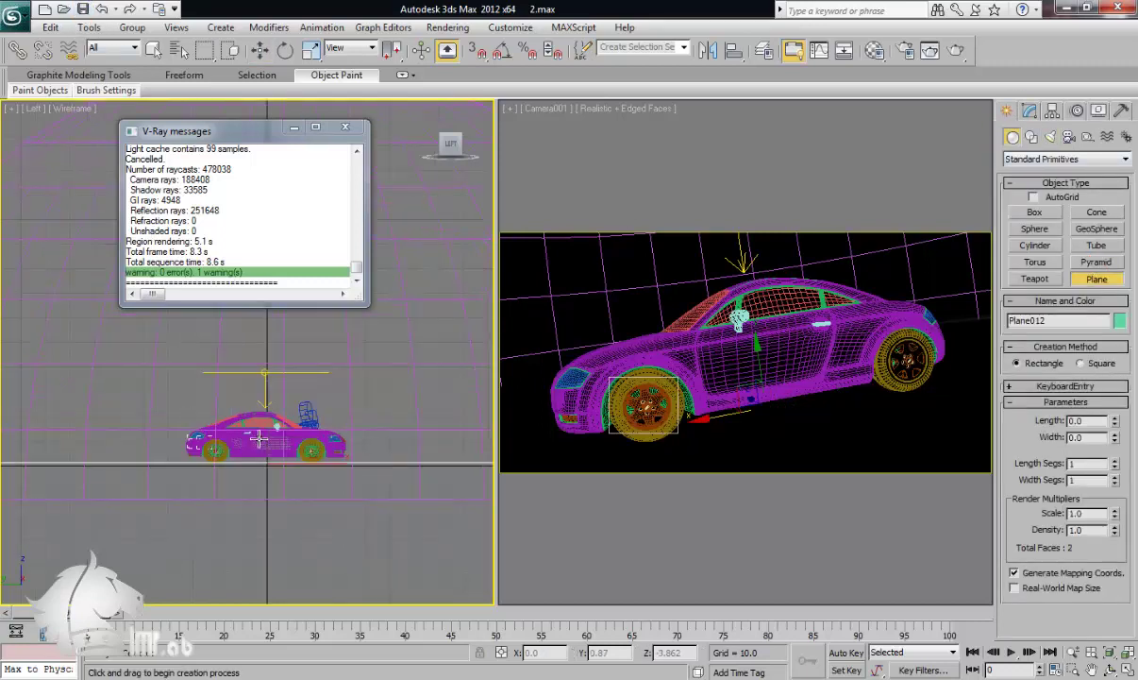
scroll(258, 439, up, 1)
scroll(283, 425, down, 1)
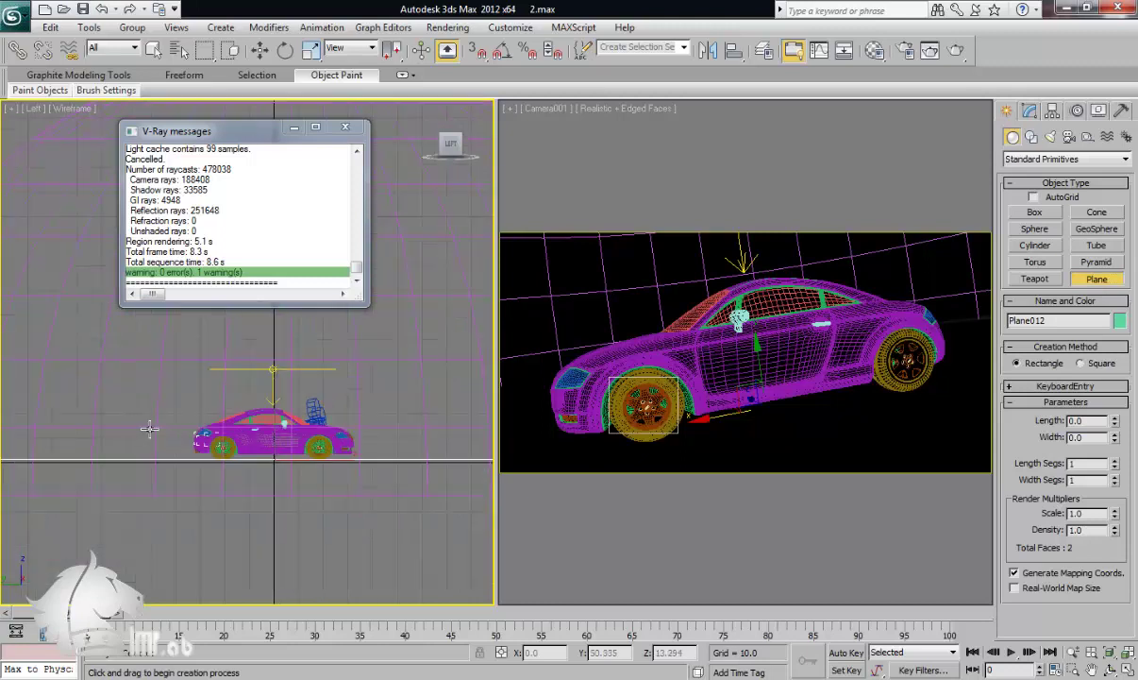
scroll(111, 433, down, 1)
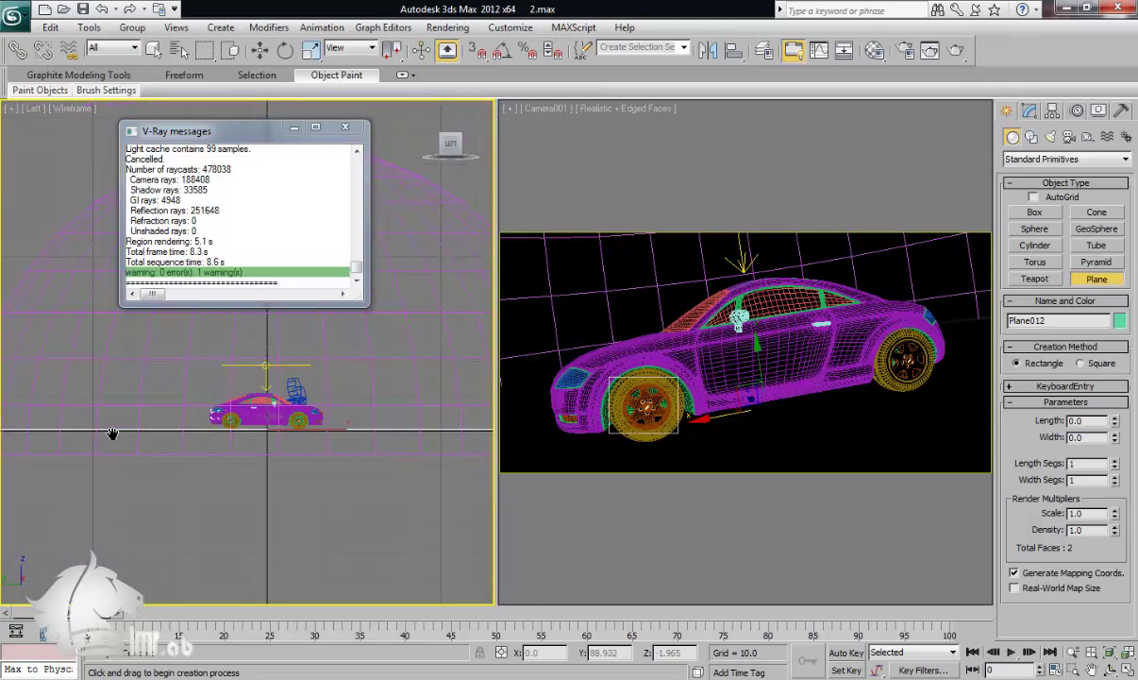
scroll(111, 430, down, 1)
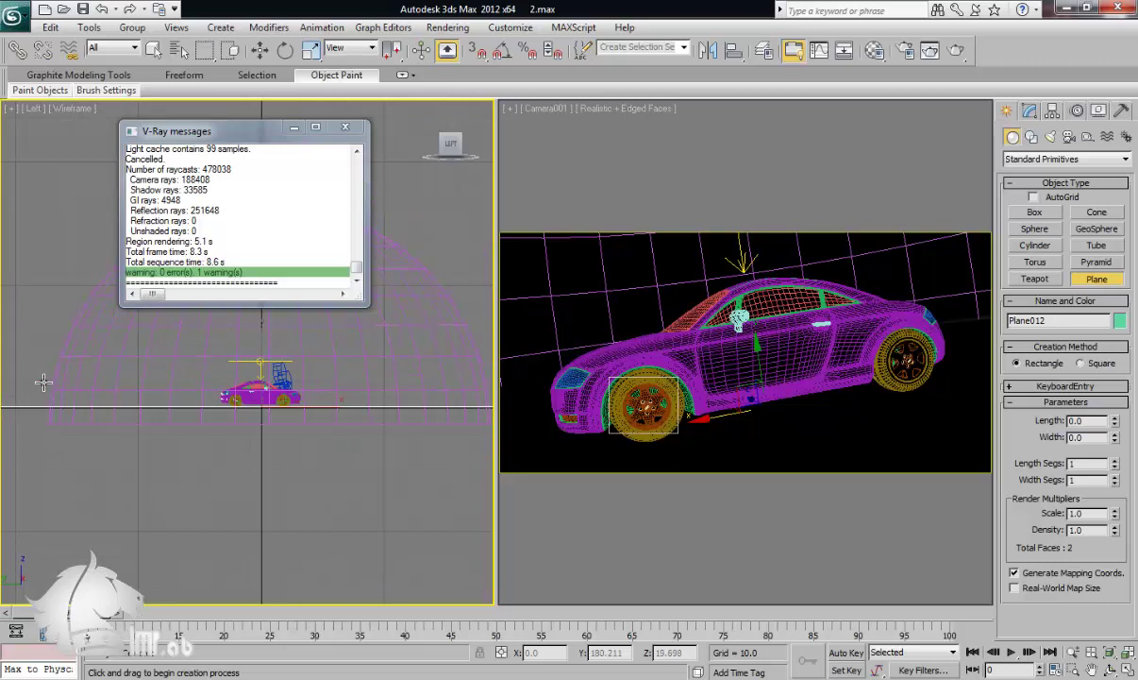
drag(43, 381, 505, 403)
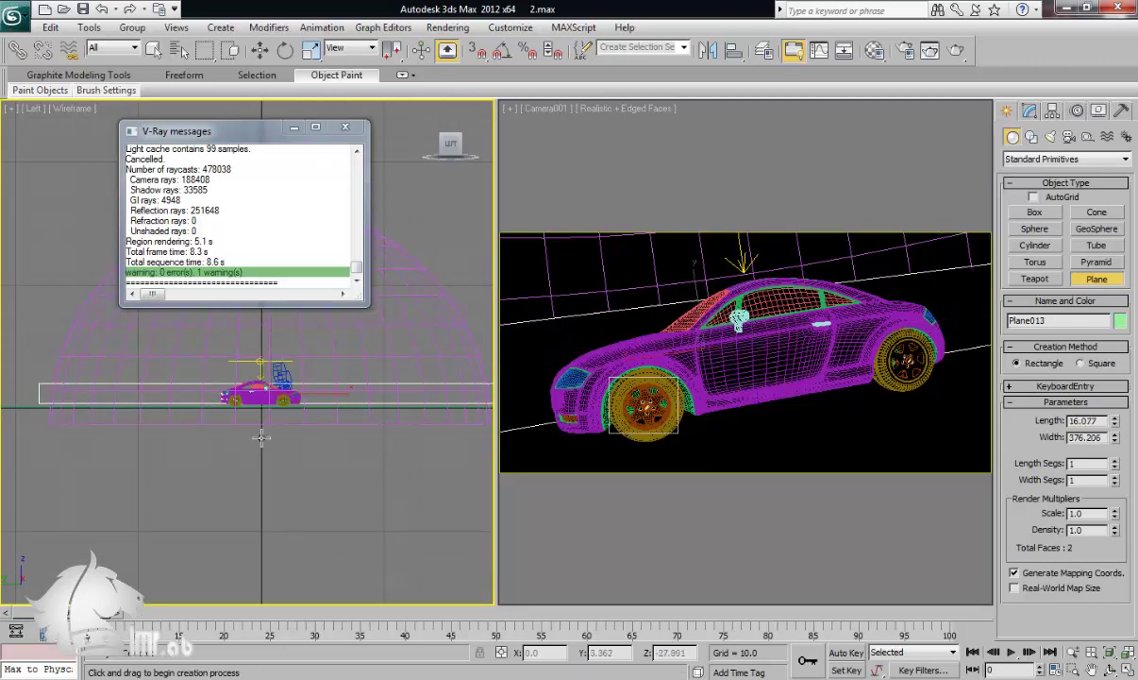
Step: Move the new plane sideways from the car to X 59.21 in the Top view
key(w)
key(t)
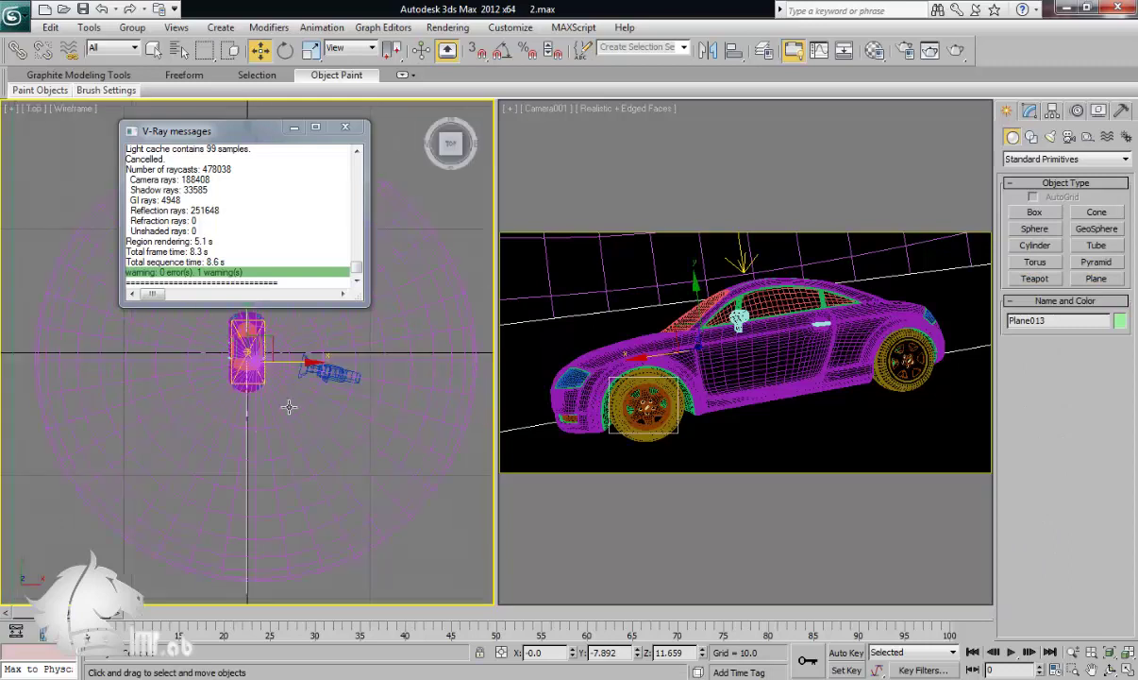
drag(296, 373, 332, 364)
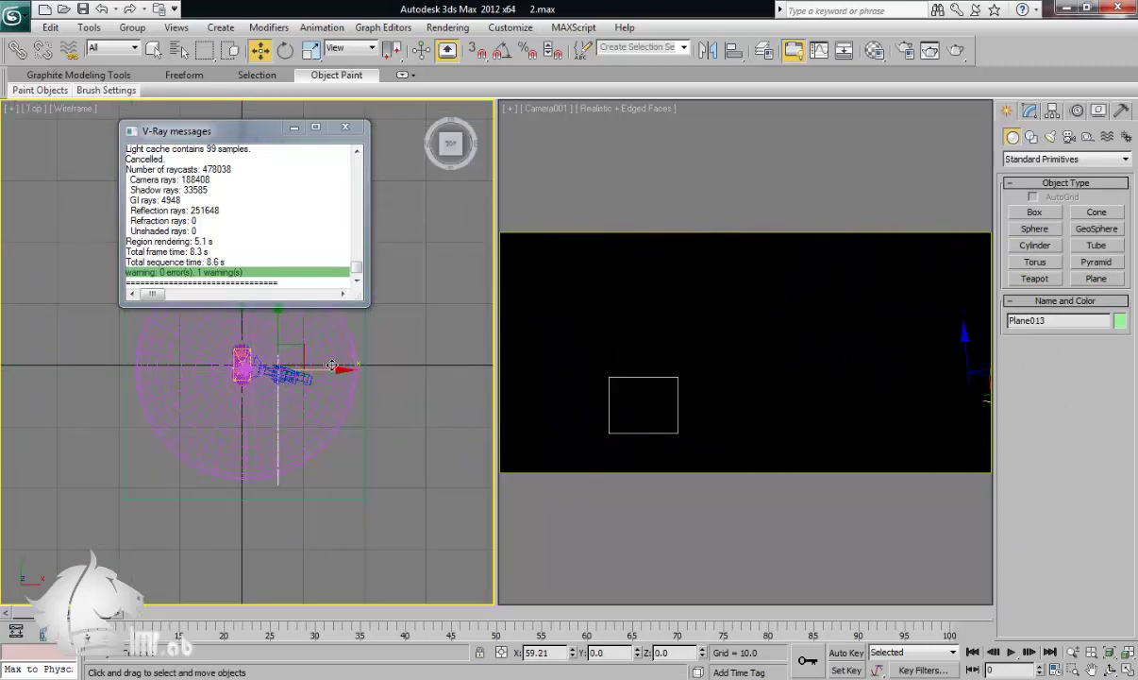
scroll(285, 443, up, 7)
Step: Lower the plane to Z 7.563 in the perspective view and display that view shaded
key(p)
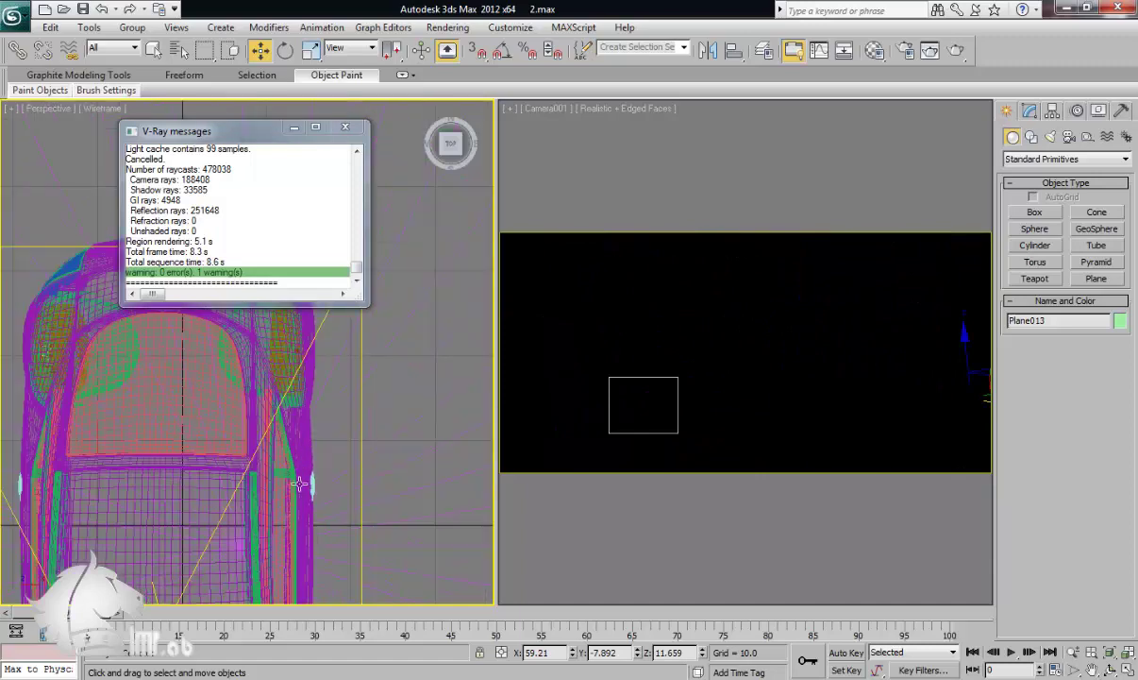
alt+middle_drag(283, 455, 381, 455)
scroll(382, 455, down, 3)
alt+middle_drag(296, 405, 269, 399)
drag(315, 333, 315, 342)
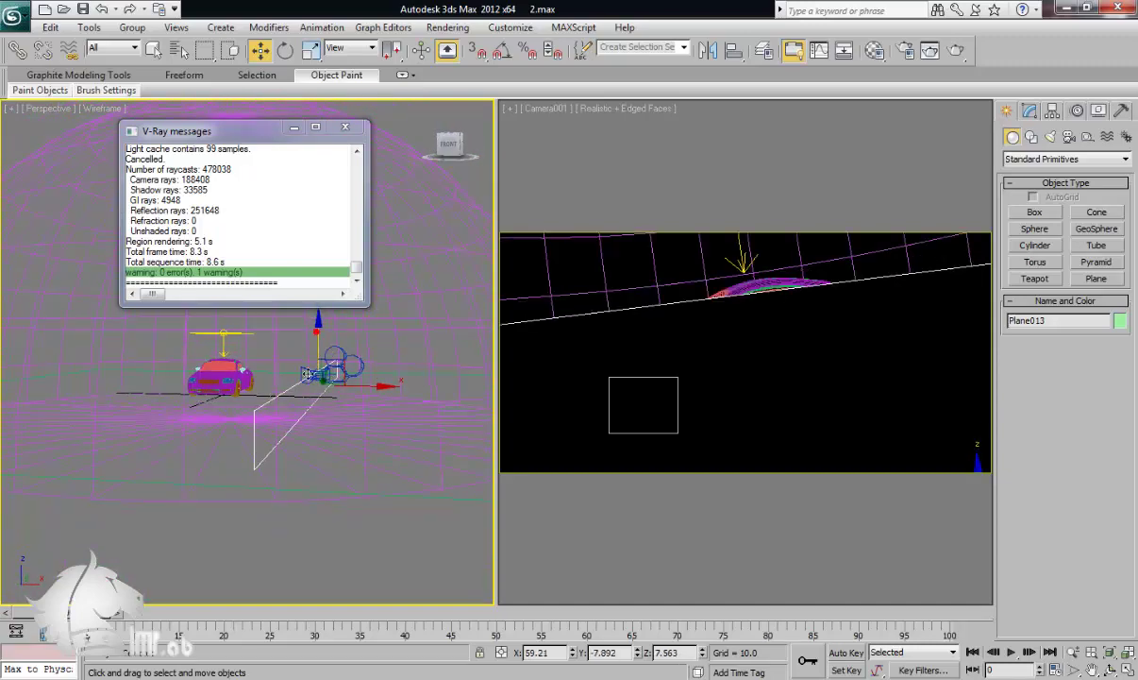
mouse_move(315, 341)
alt+middle_down()
mouse_move(216, 401)
mouse_move(359, 410)
alt+middle_up()
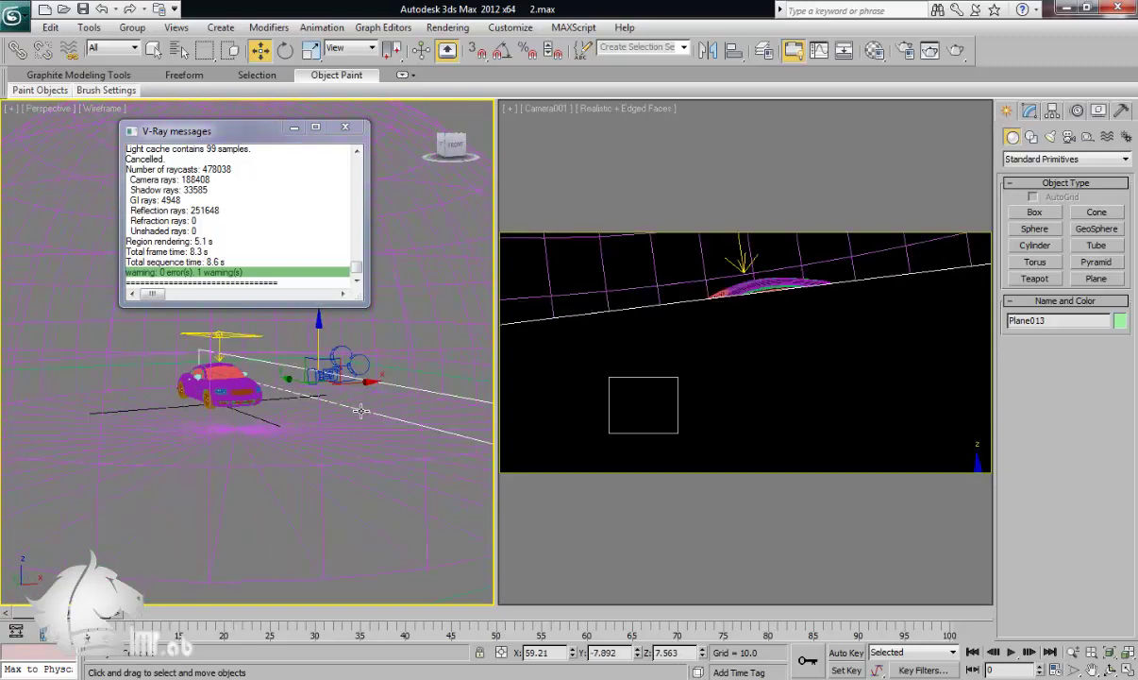
key(F3)
scroll(355, 441, up, 4)
scroll(355, 442, up, 2)
mouse_move(346, 477)
alt+middle_down()
mouse_move(371, 492)
mouse_move(320, 478)
mouse_move(341, 473)
alt+middle_up()
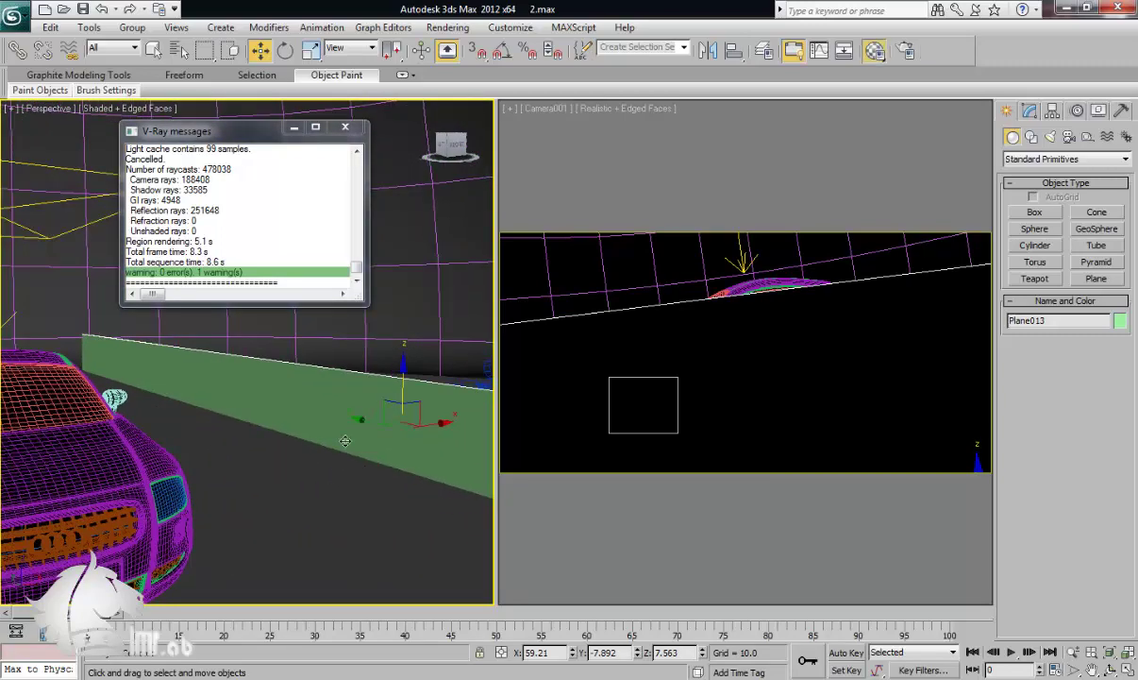
Step: Open the material editor and rename the unused 24 - Default material as العاكسات
click(875, 50)
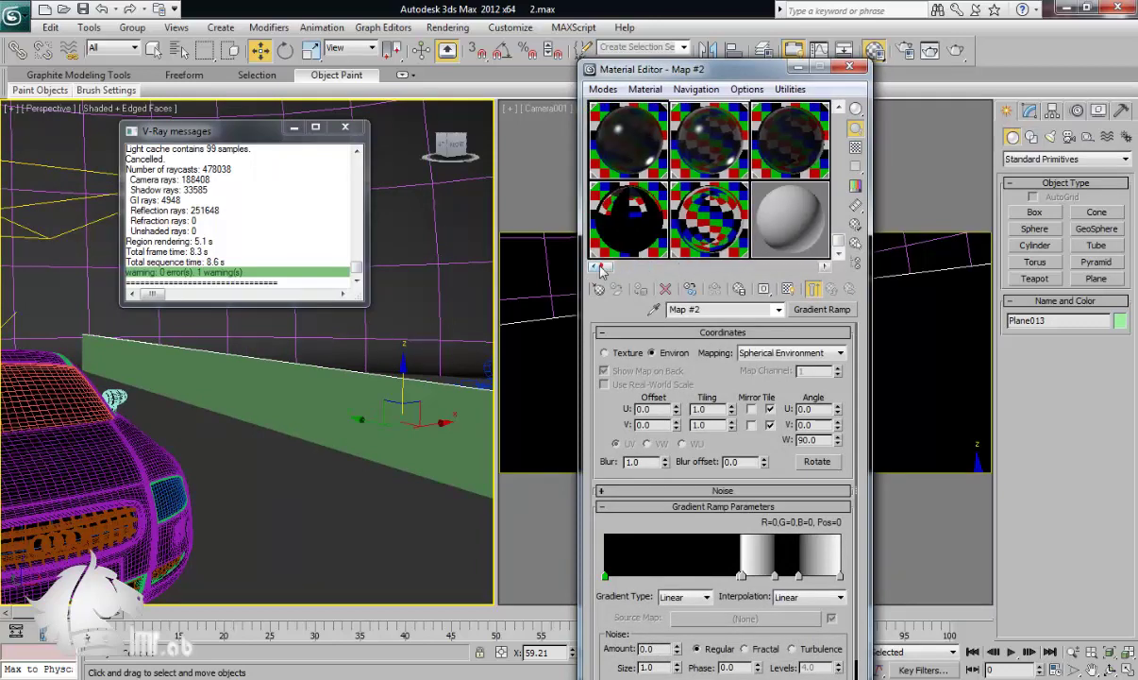
click(760, 228)
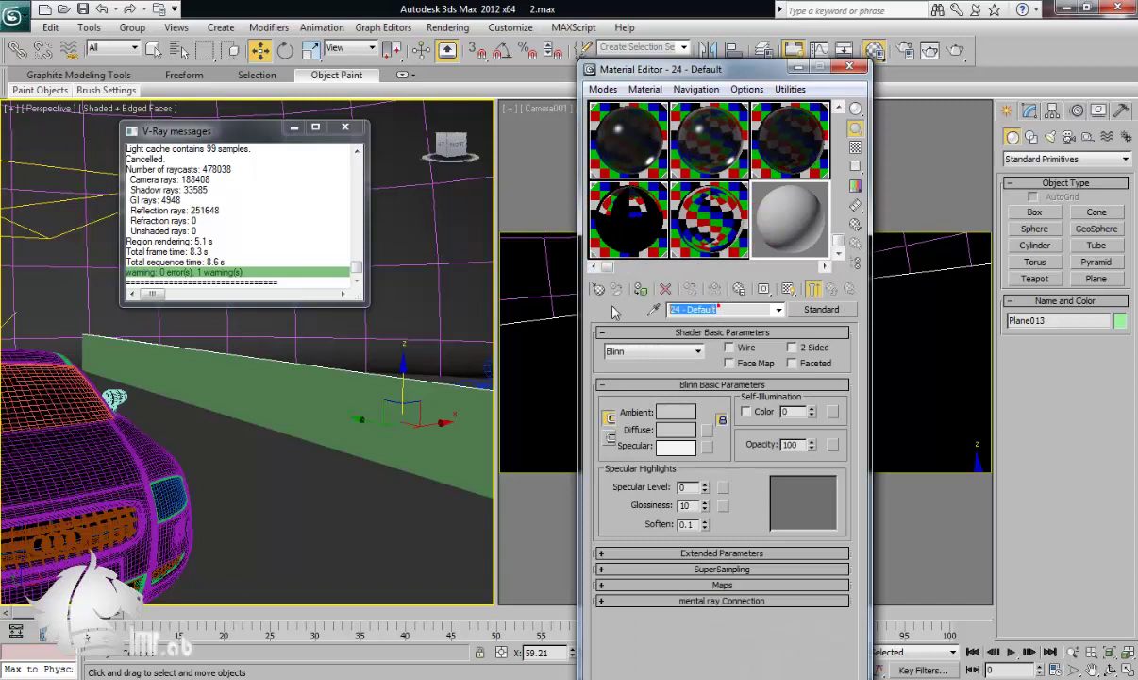
text(جا)
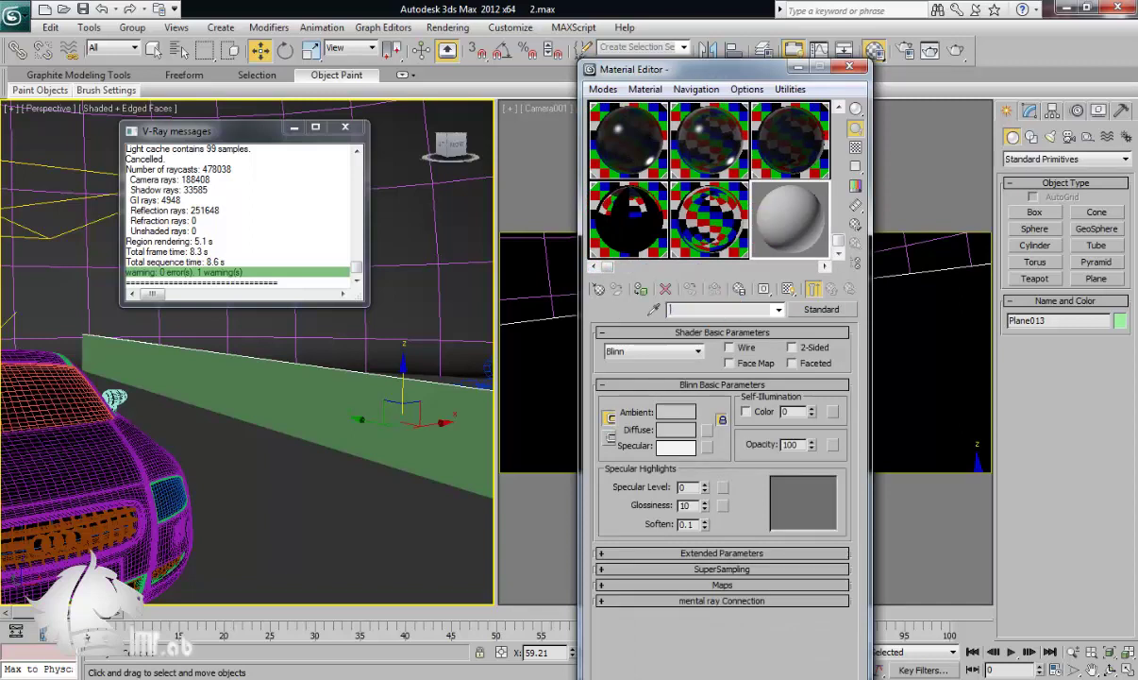
text(ج)
text(سة)
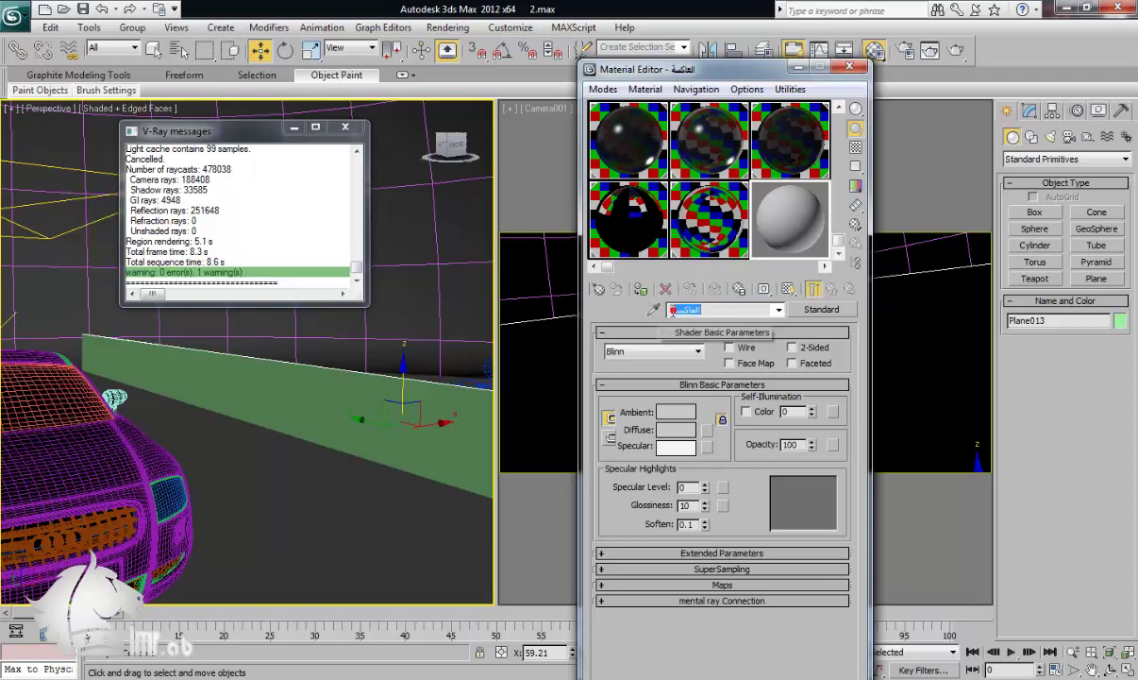
text(ال)
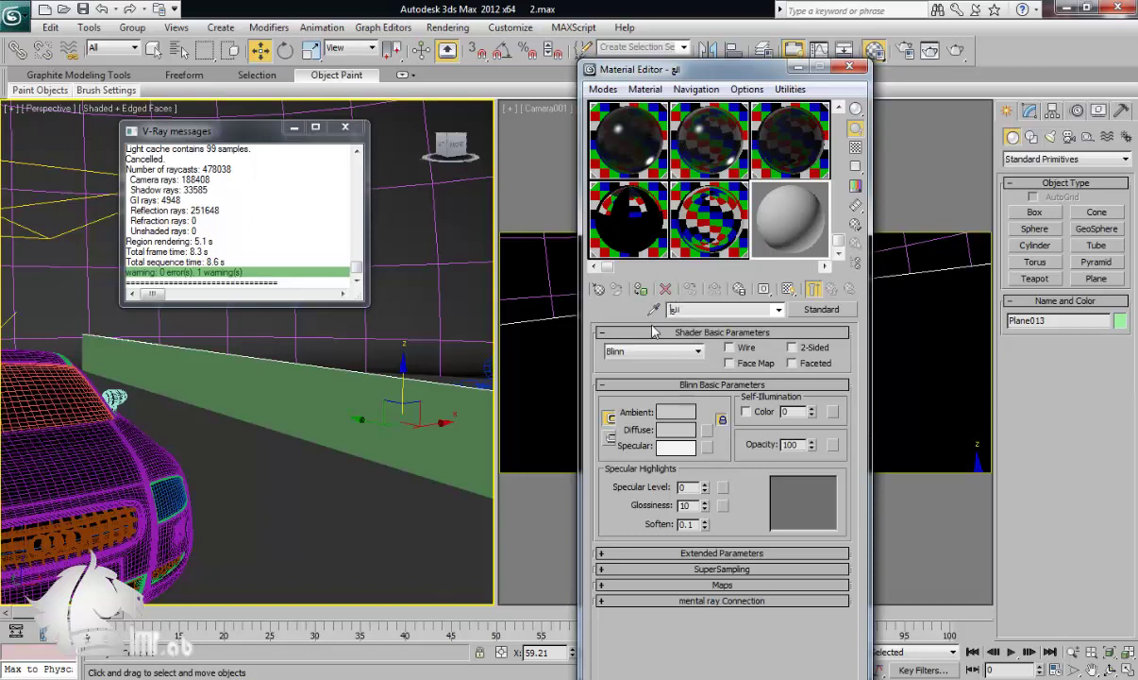
text(عباعاكسات)
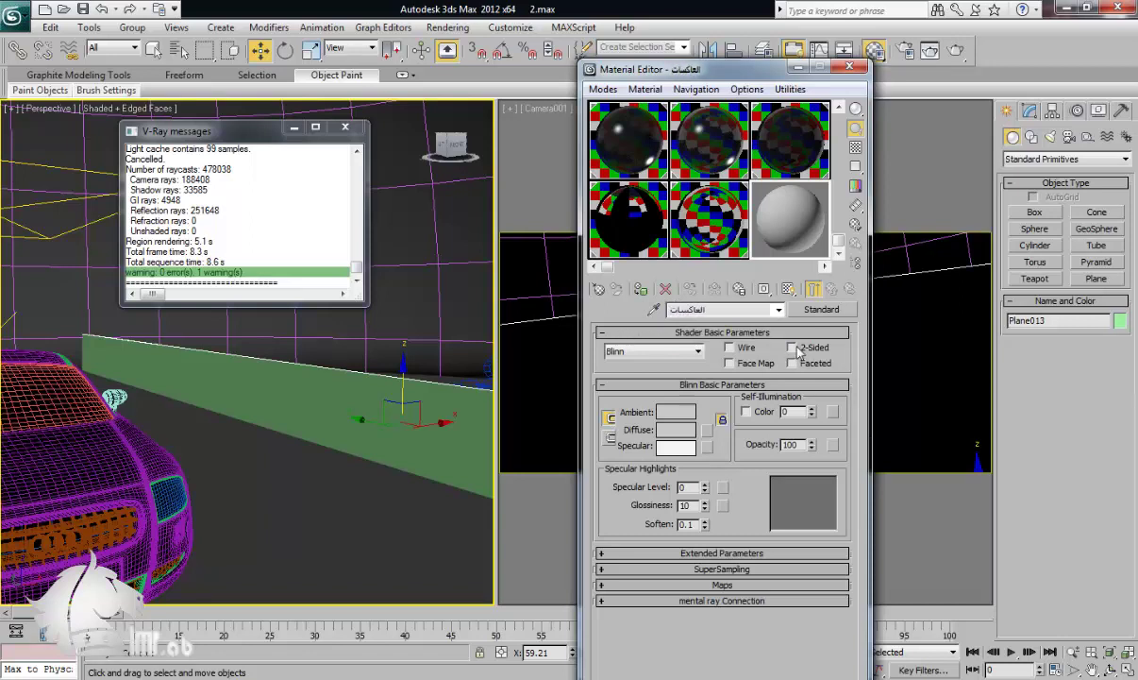
Step: Make the العاكسات material 2-Sided and set its diffuse color to white
click(679, 431)
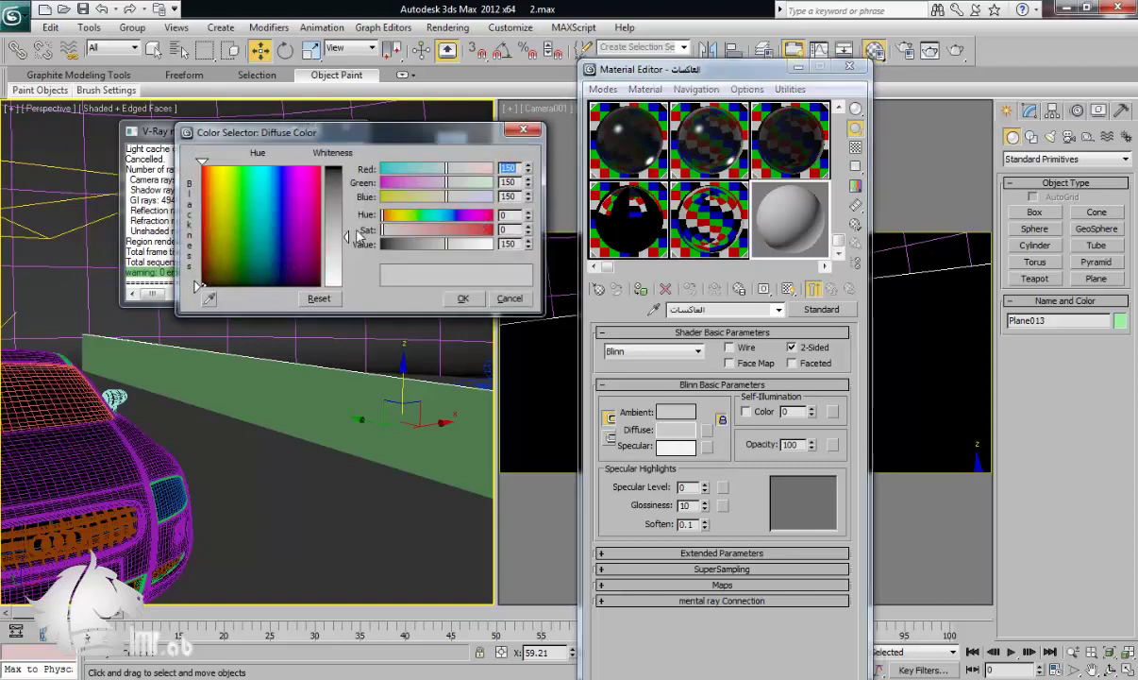
drag(354, 233, 355, 287)
click(470, 302)
click(464, 299)
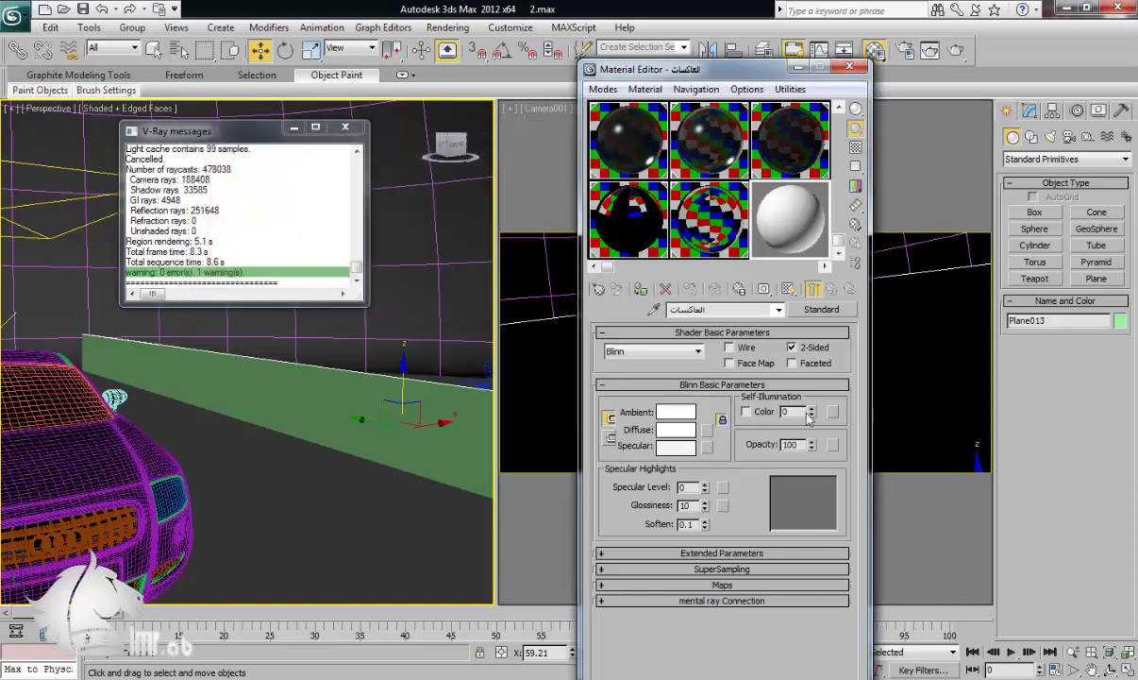
Step: Raise the material's self-illumination to 100, leaving the self-illumination color option off
click(745, 411)
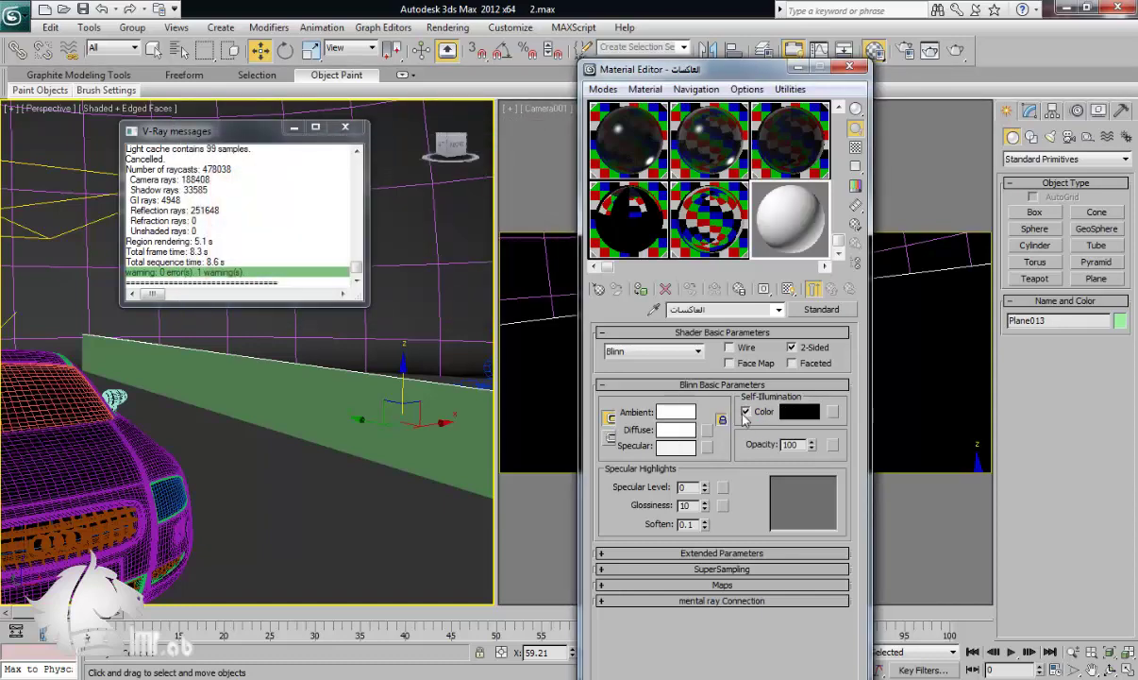
click(746, 412)
drag(814, 413, 779, 146)
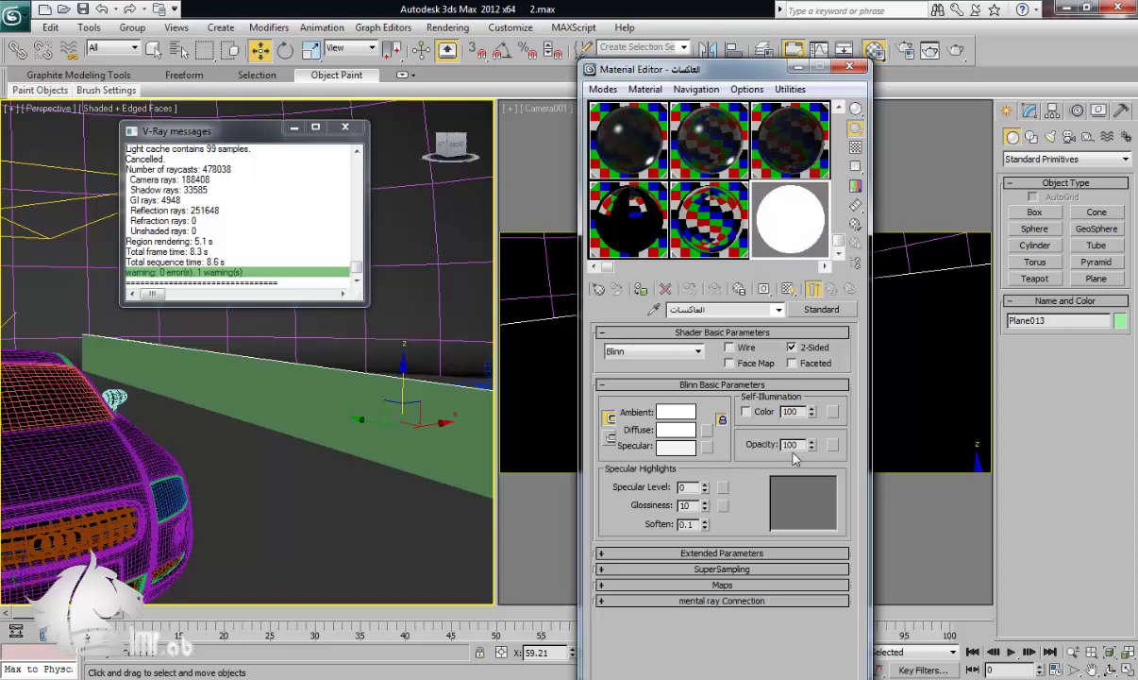
Step: Assign a Gradient Ramp map to the material's opacity and add a flag at position 82 of the ramp
click(833, 447)
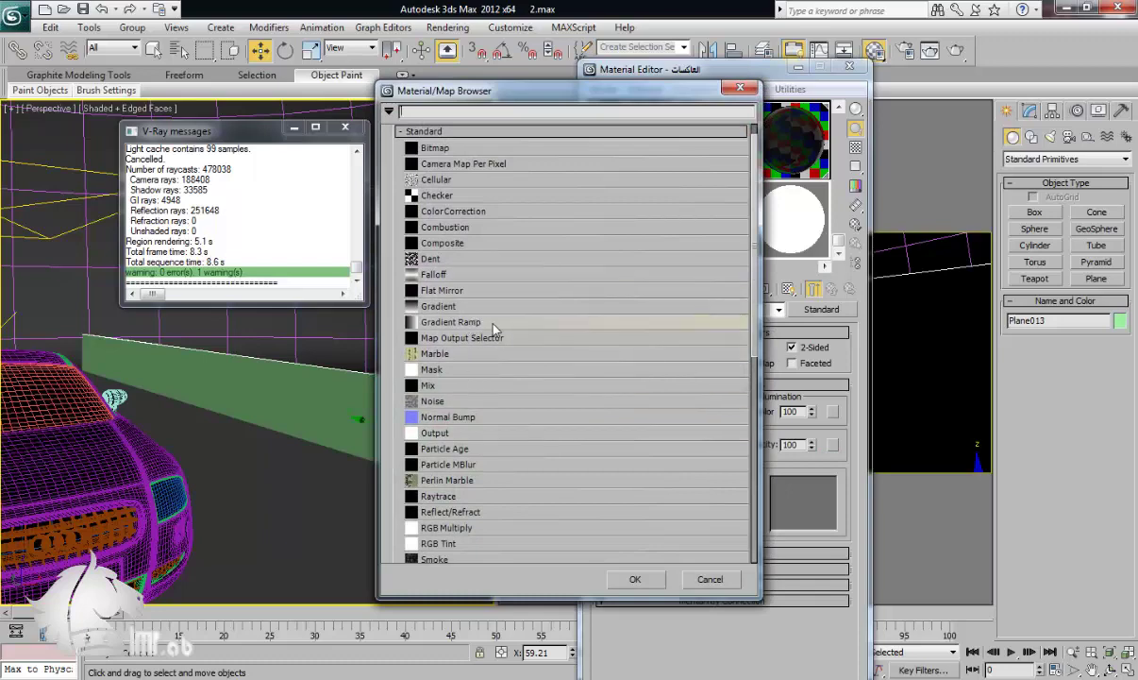
double_click(495, 326)
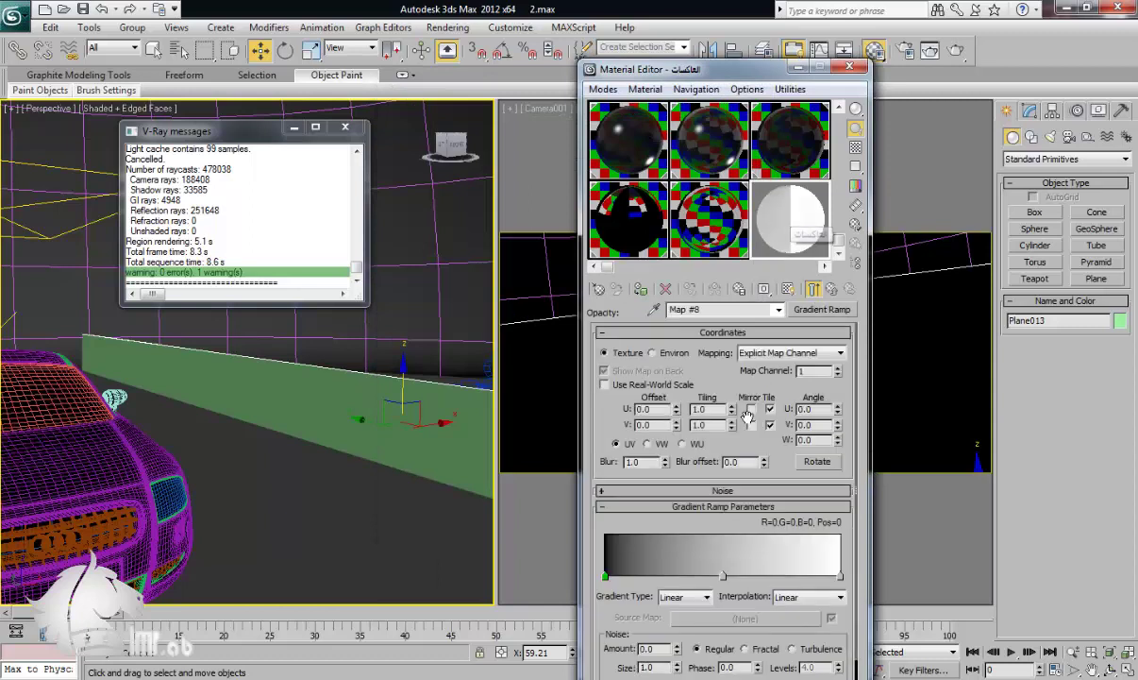
click(722, 577)
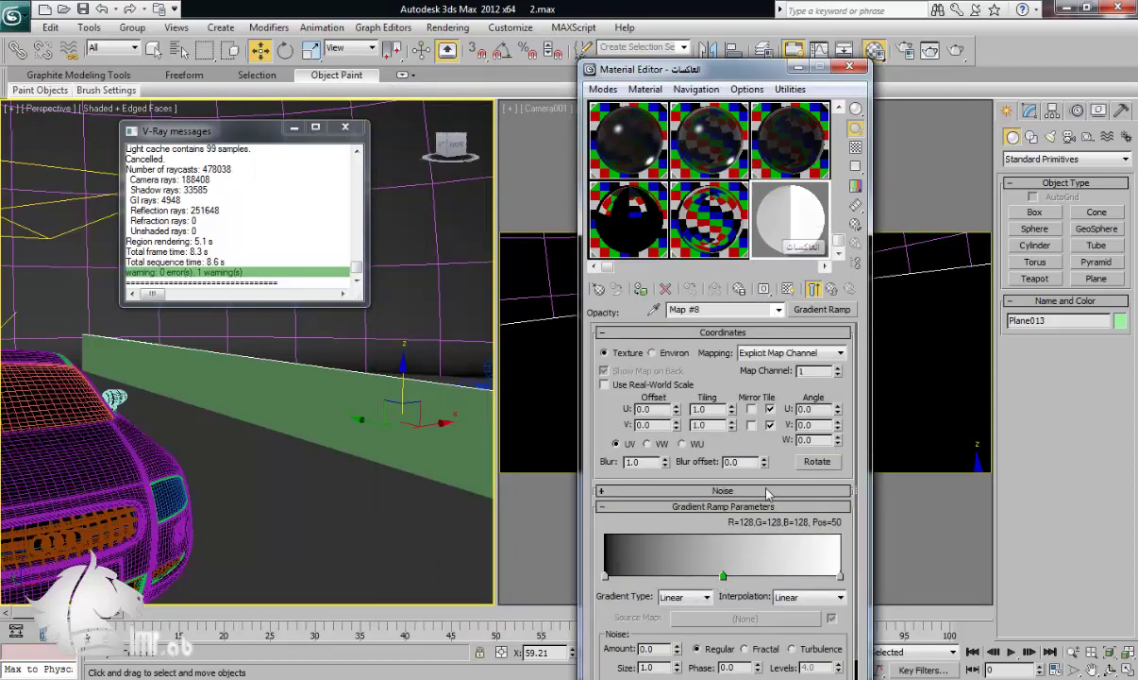
drag(764, 576, 799, 576)
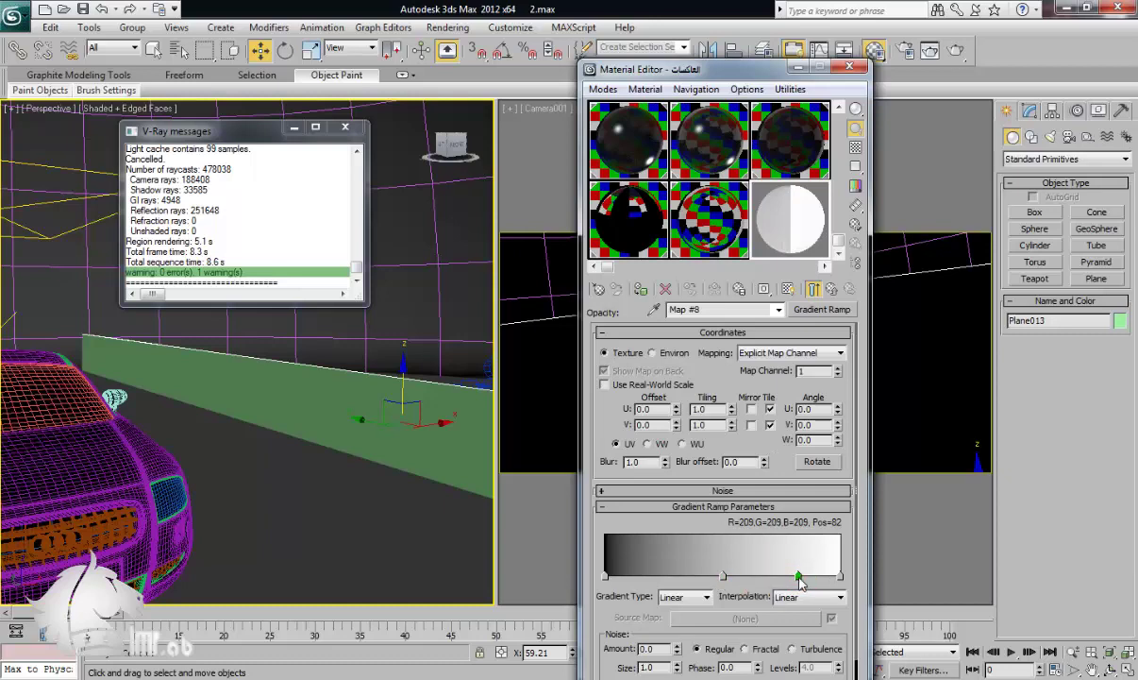
Step: Set the opacity gradient's flags at positions 82 and 100 to black
double_click(798, 576)
drag(344, 265, 345, 165)
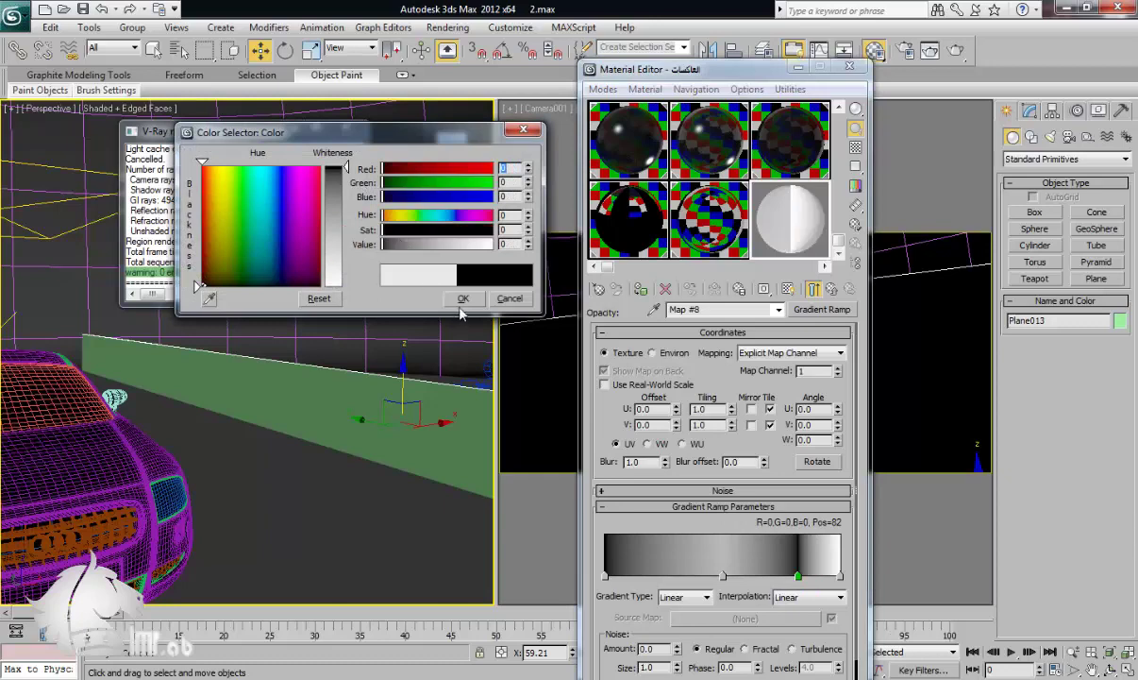
click(462, 298)
double_click(839, 575)
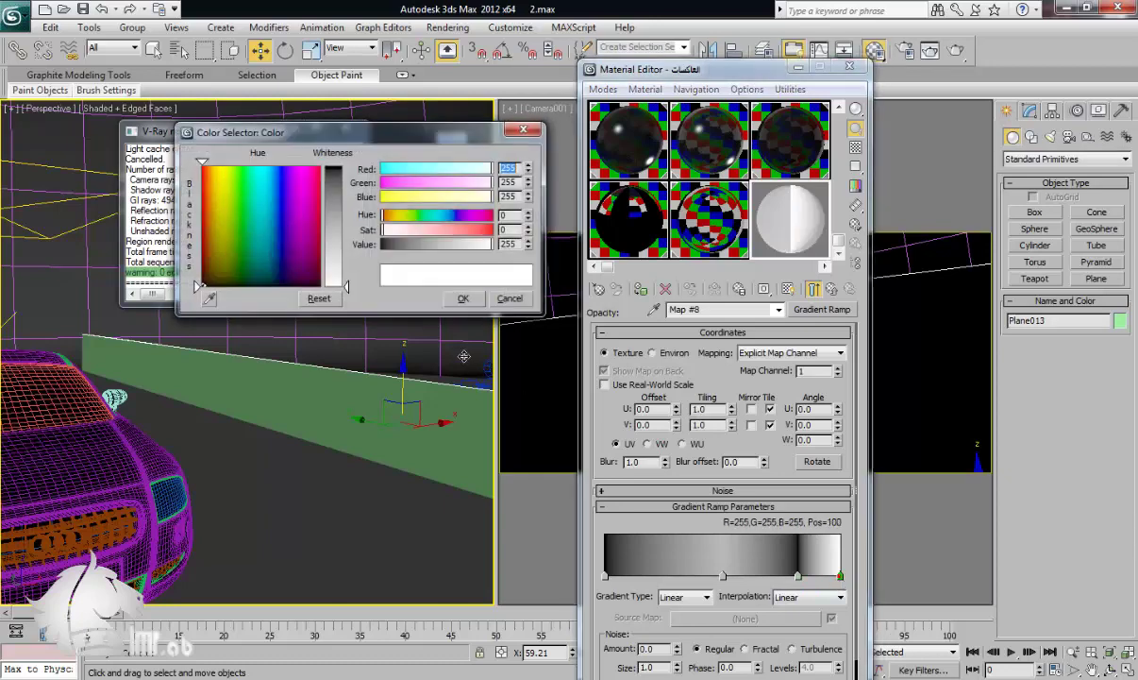
click(342, 273)
click(463, 298)
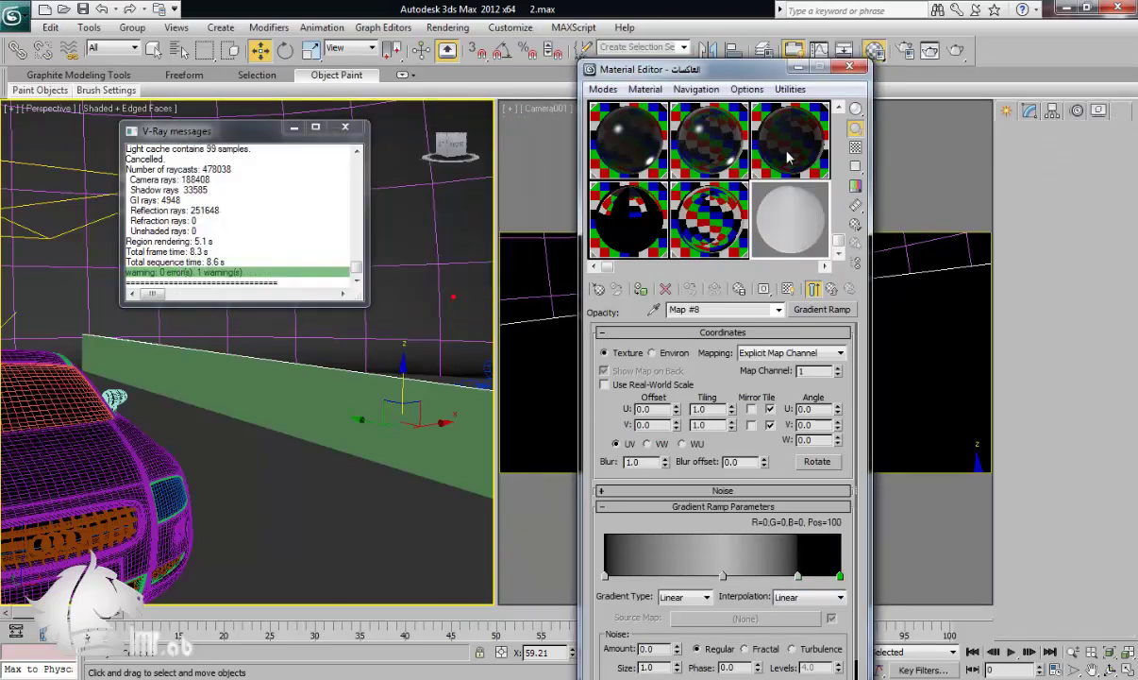
Step: Show the material sample as a box and add a black flag at position 34 of the opacity gradient
drag(855, 109, 912, 114)
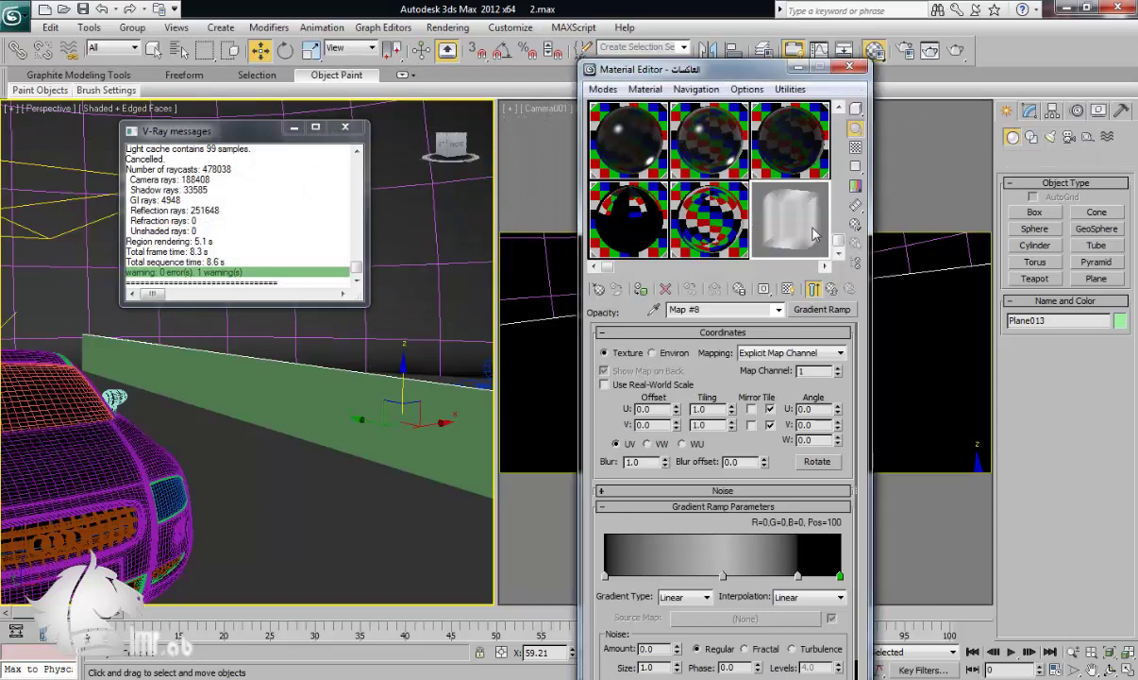
click(684, 576)
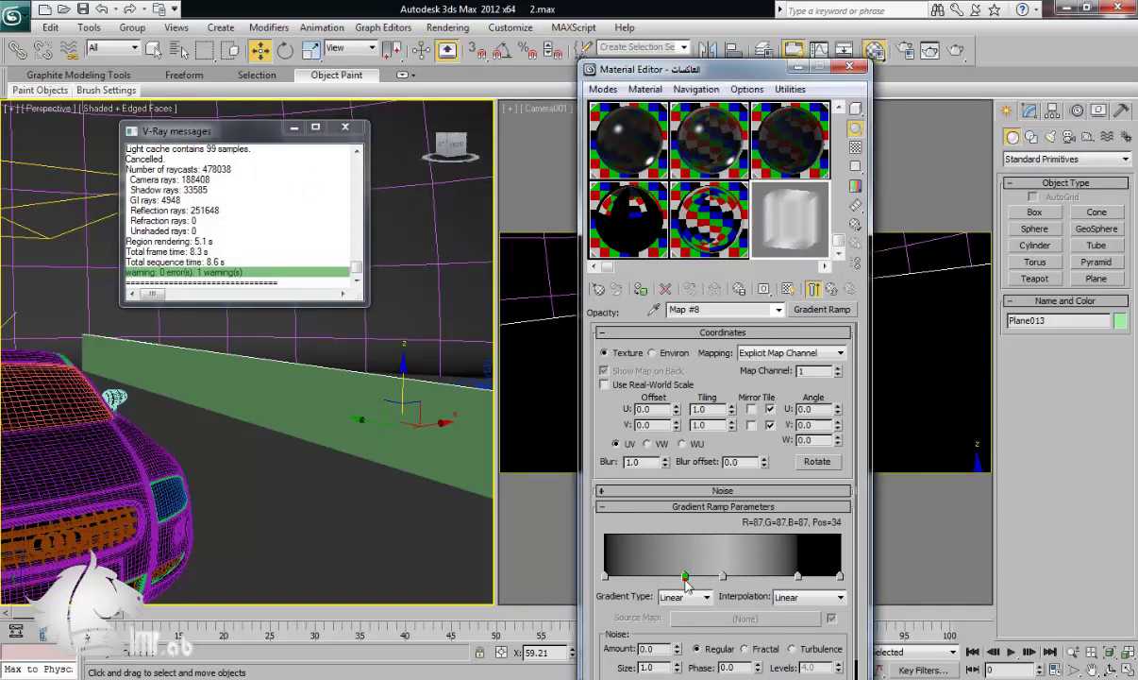
double_click(686, 578)
drag(338, 208, 338, 166)
click(463, 299)
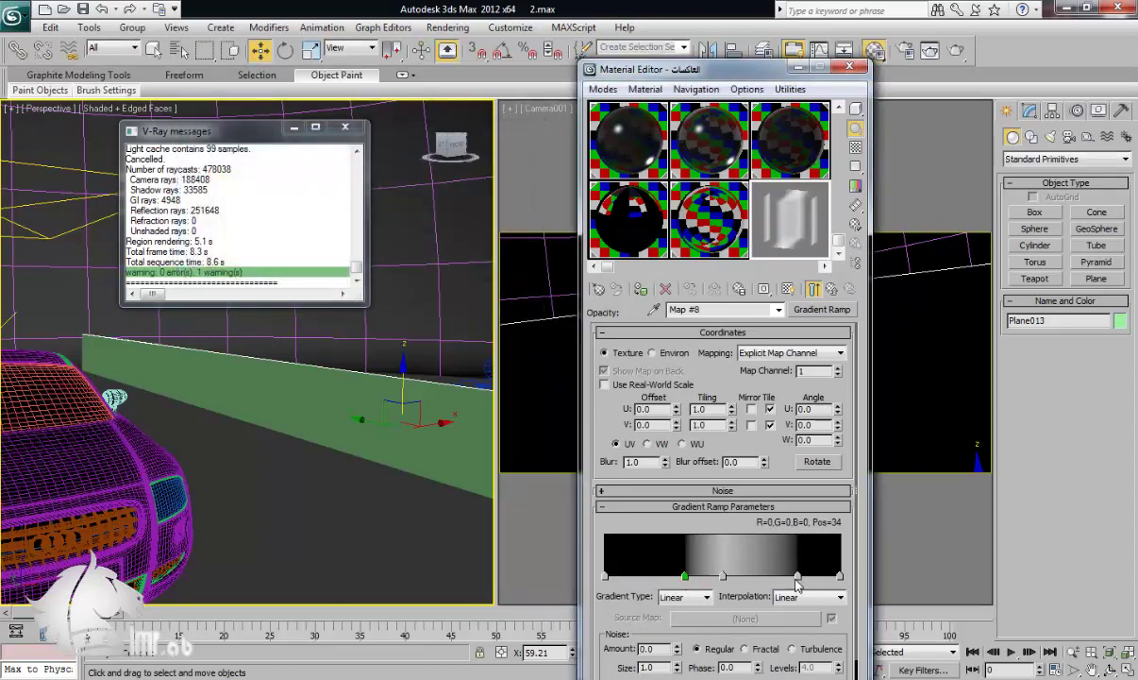
Step: Move the gradient's inner black flags to positions 66 and 36, and set the middle flag at position 50 to white
drag(797, 578, 763, 579)
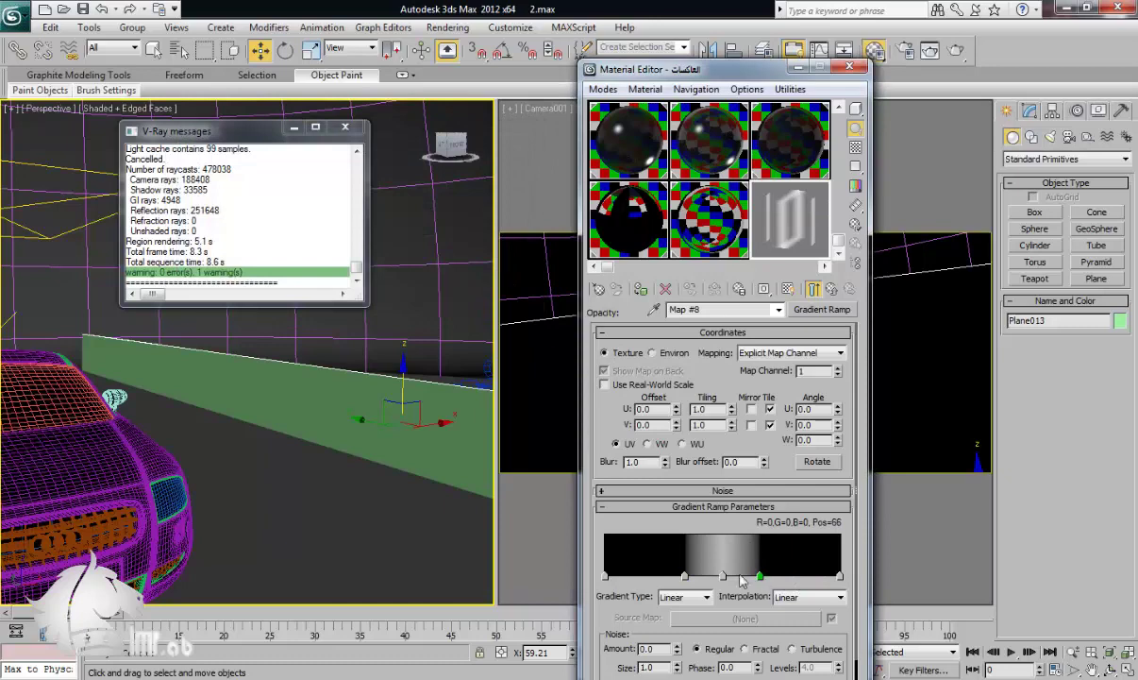
drag(686, 576, 689, 577)
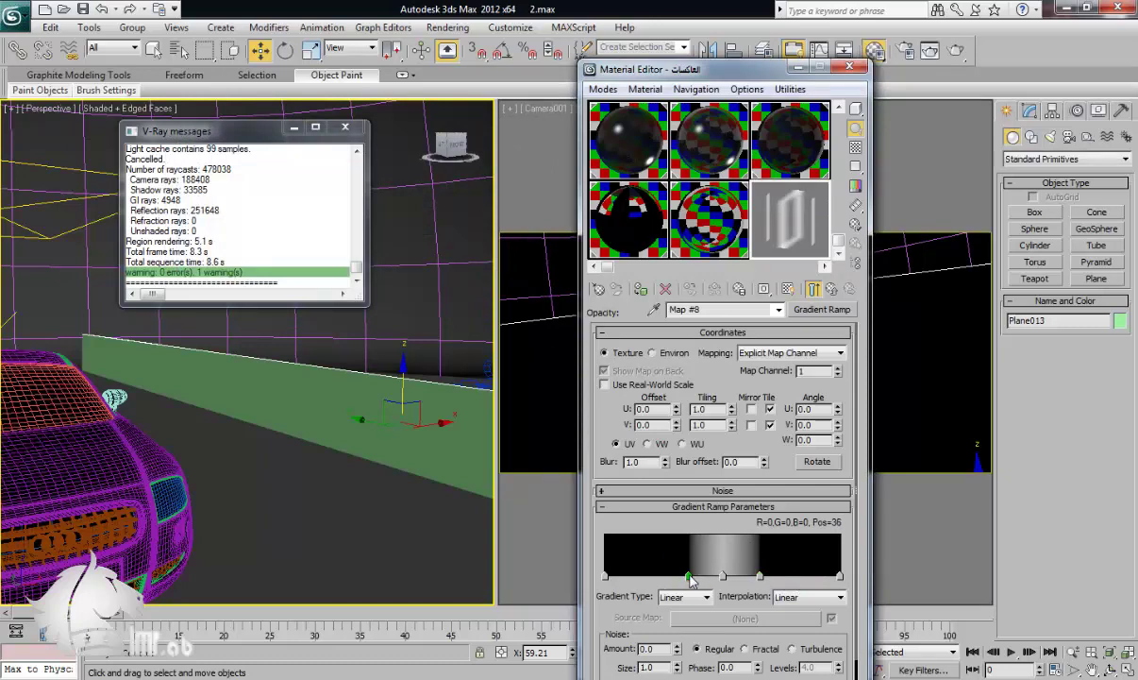
double_click(723, 577)
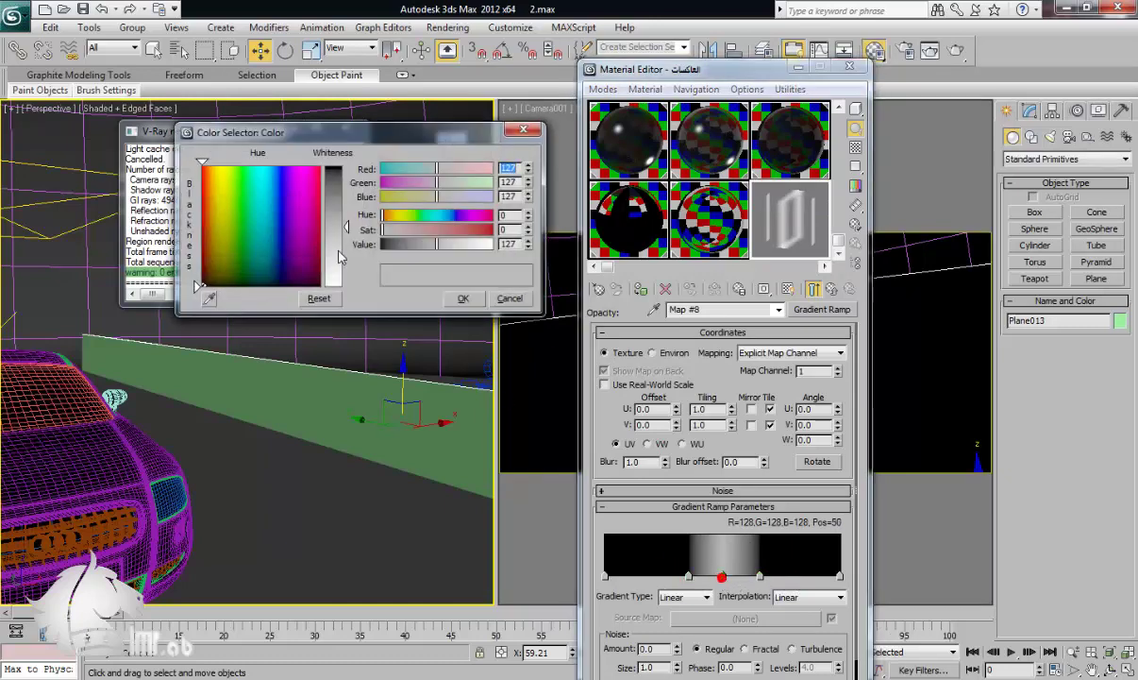
drag(341, 253, 350, 289)
click(454, 297)
click(459, 298)
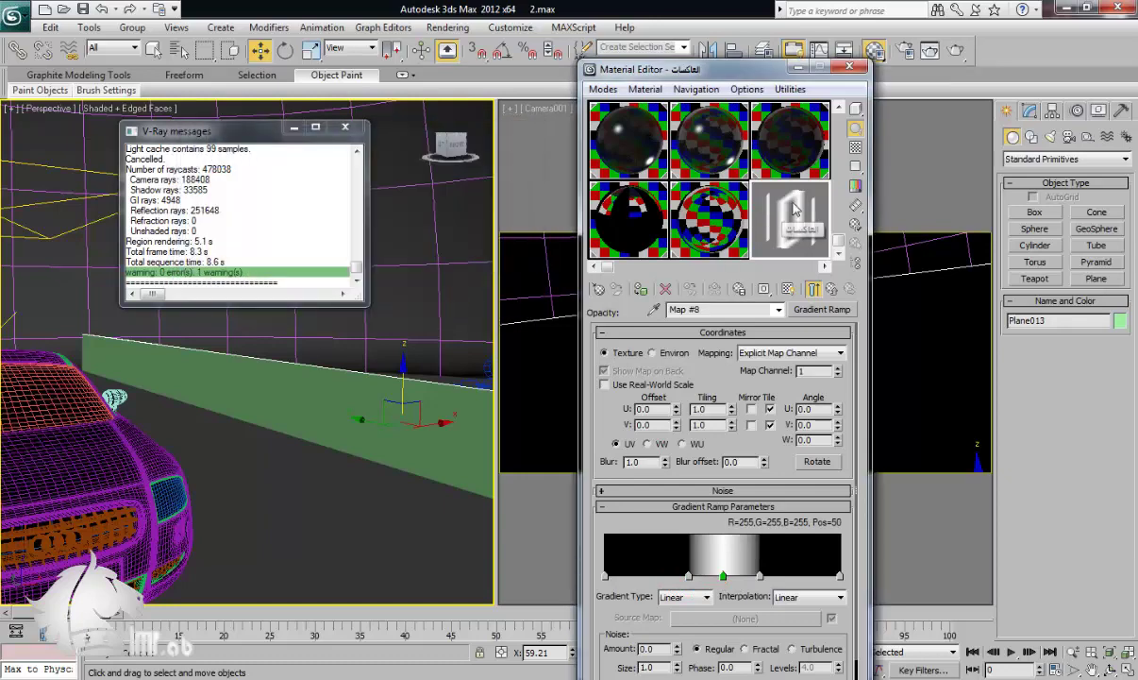
Step: Assign the العاكسات material to the reflector plane and display it shaded in the viewport
click(642, 288)
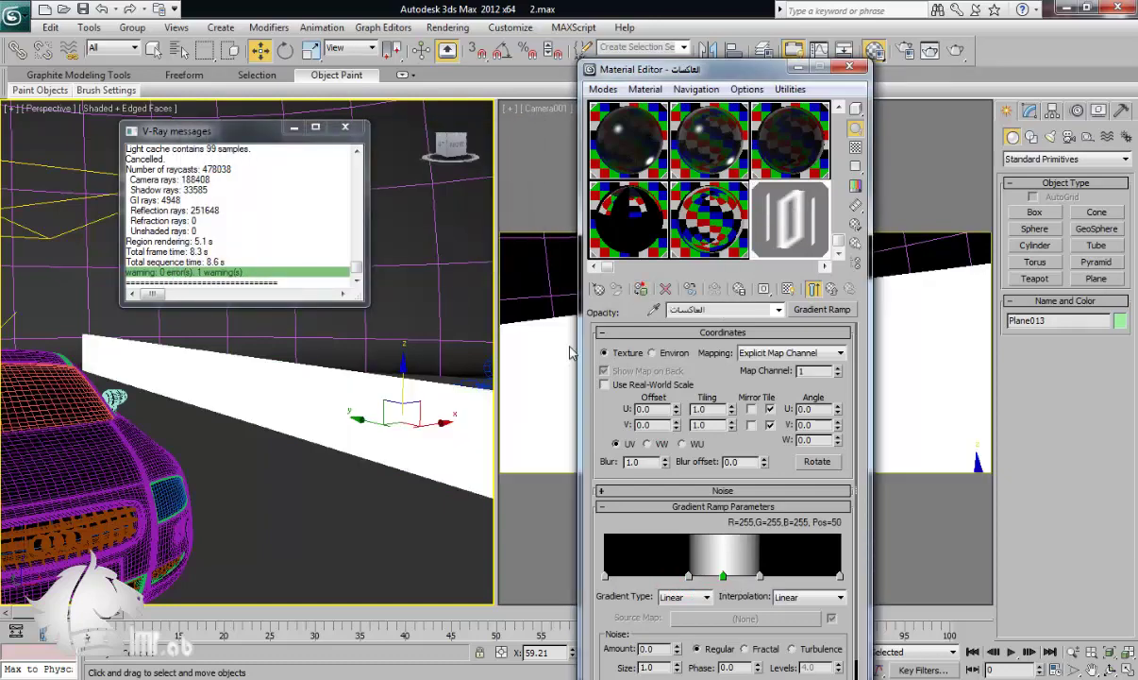
click(374, 414)
click(789, 288)
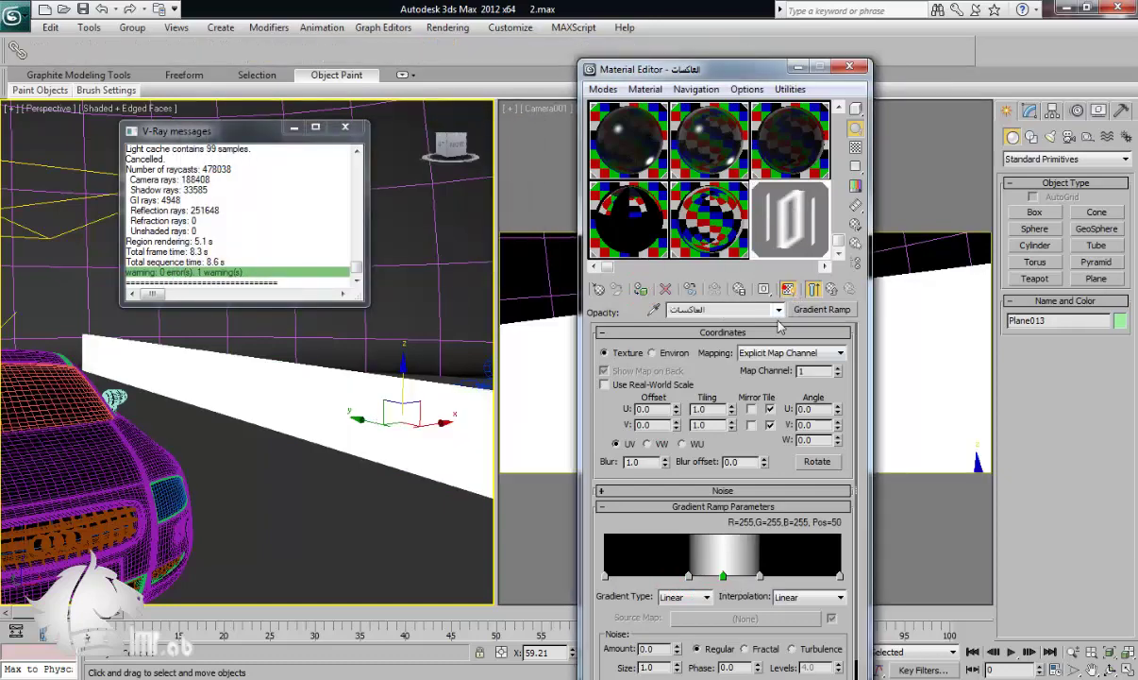
click(831, 289)
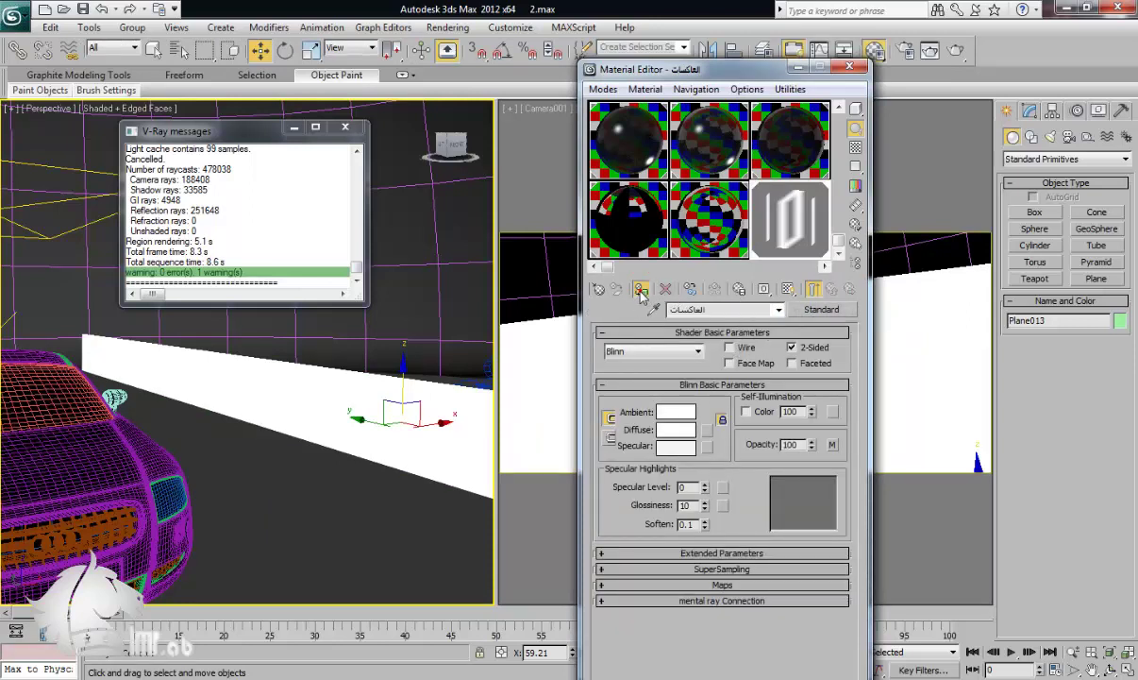
click(788, 290)
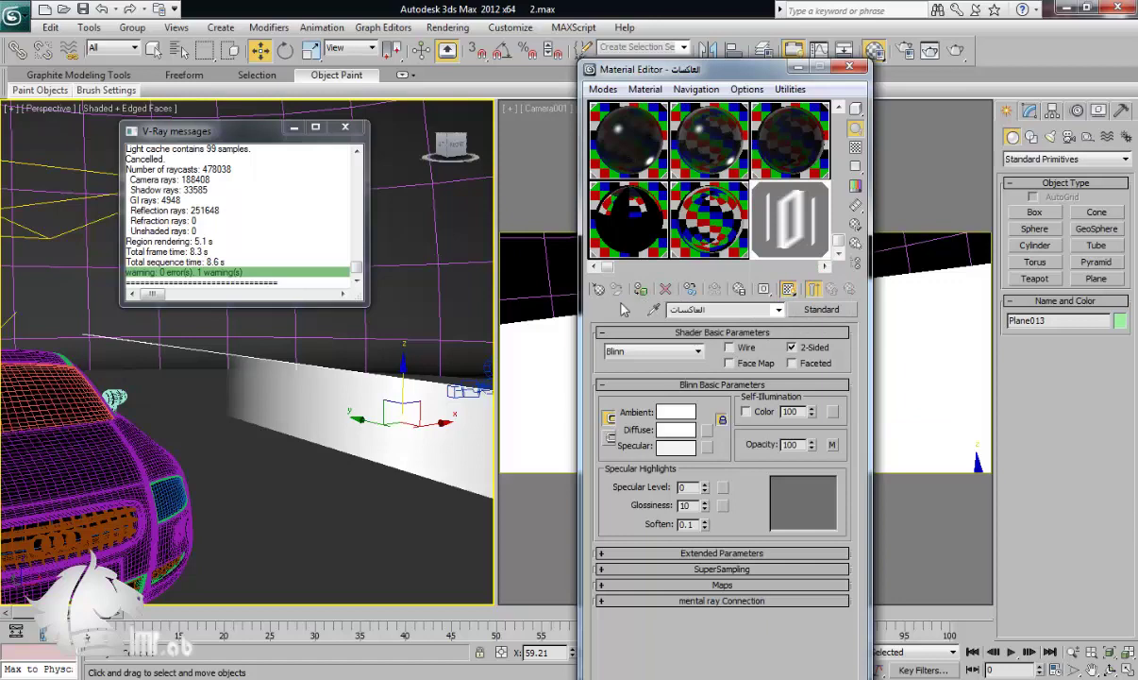
Step: Rotate the opacity gradient map by setting its W angle to 90
mouse_move(389, 429)
middle_down()
mouse_move(227, 428)
mouse_move(378, 413)
middle_up()
scroll(345, 428, down, 3)
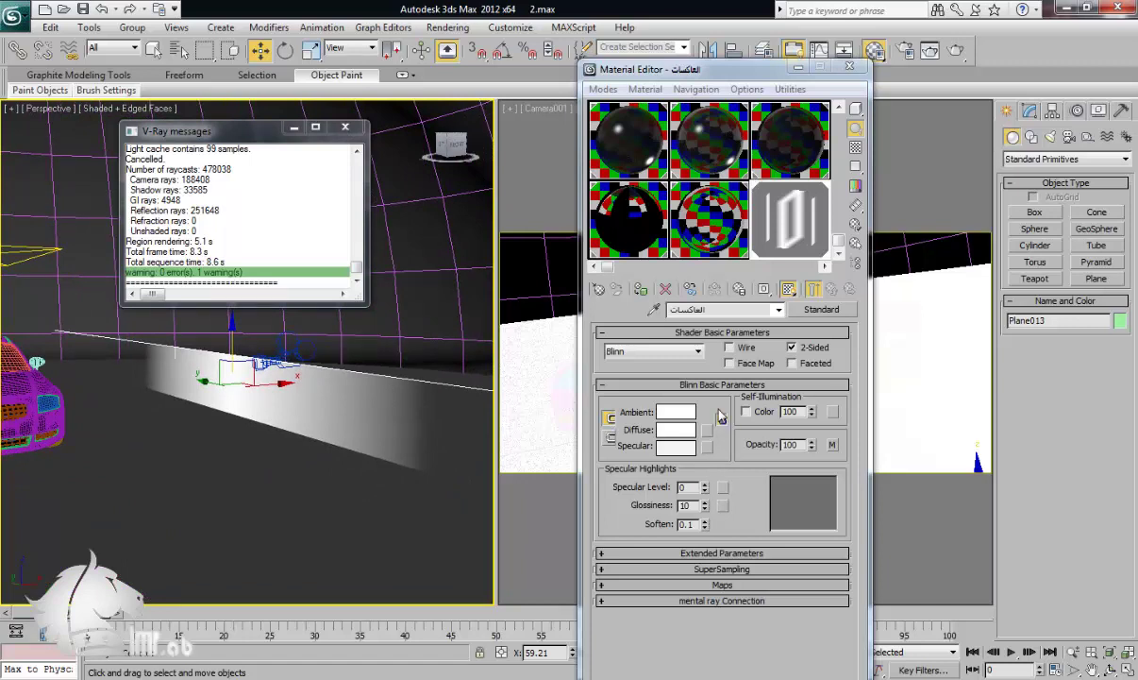
click(832, 444)
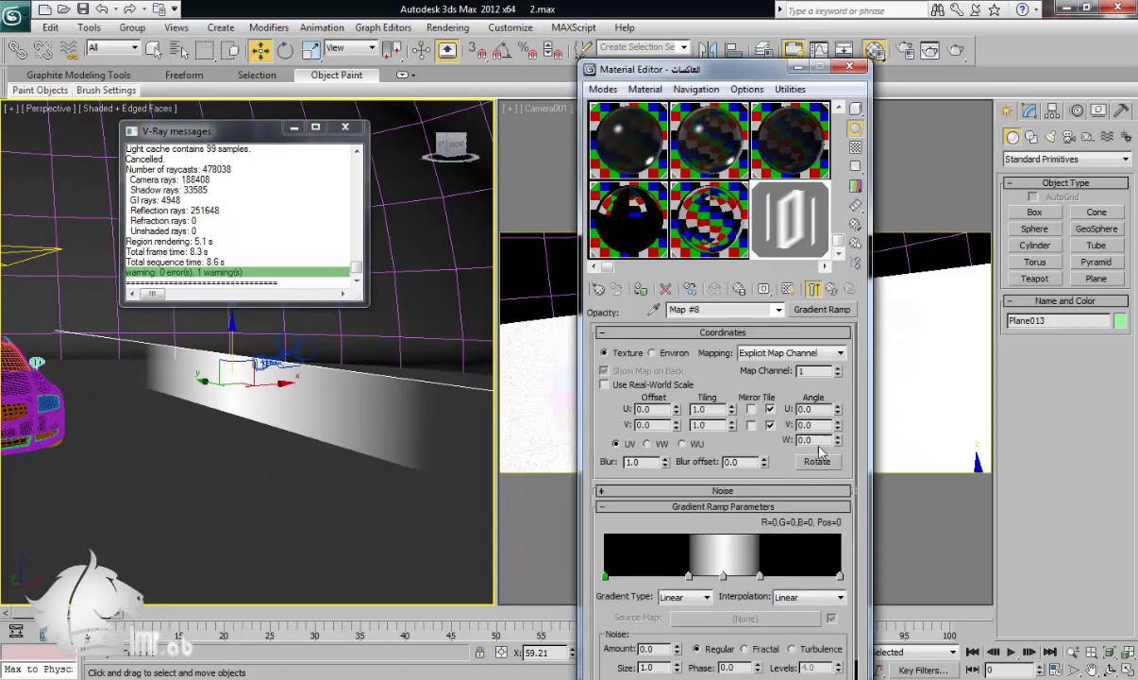
double_click(808, 440)
text(90)
key(Return)
Step: Lower the reflector plane slightly along Z to about 4.85
alt+middle_drag(342, 480, 303, 462)
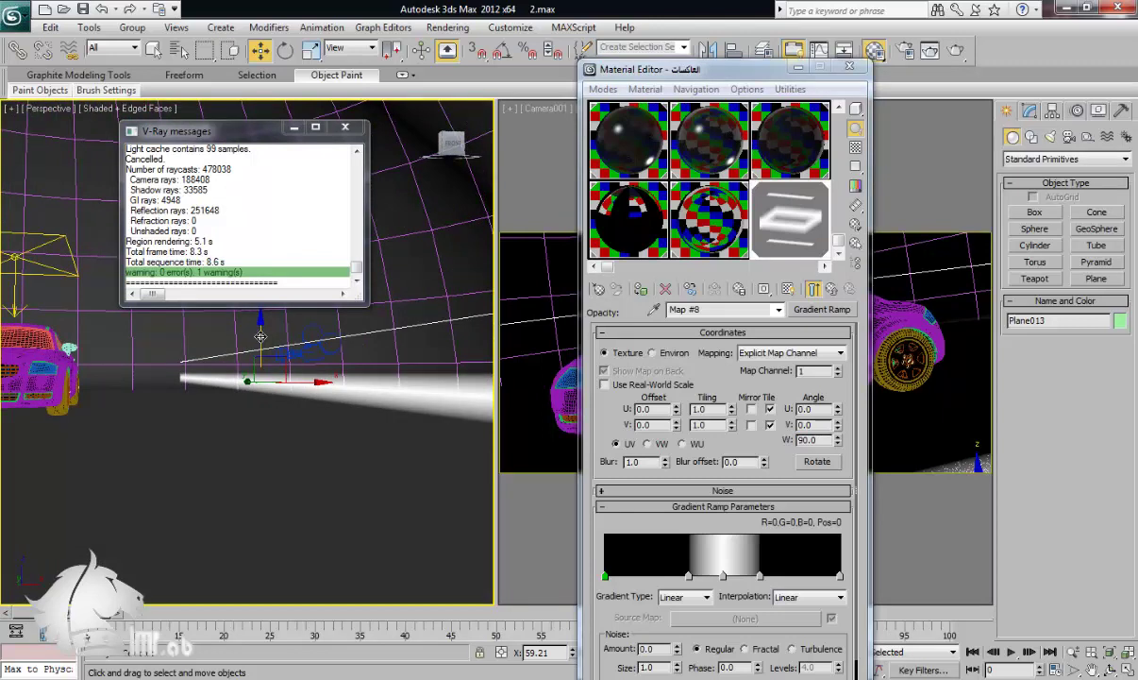
drag(260, 336, 261, 348)
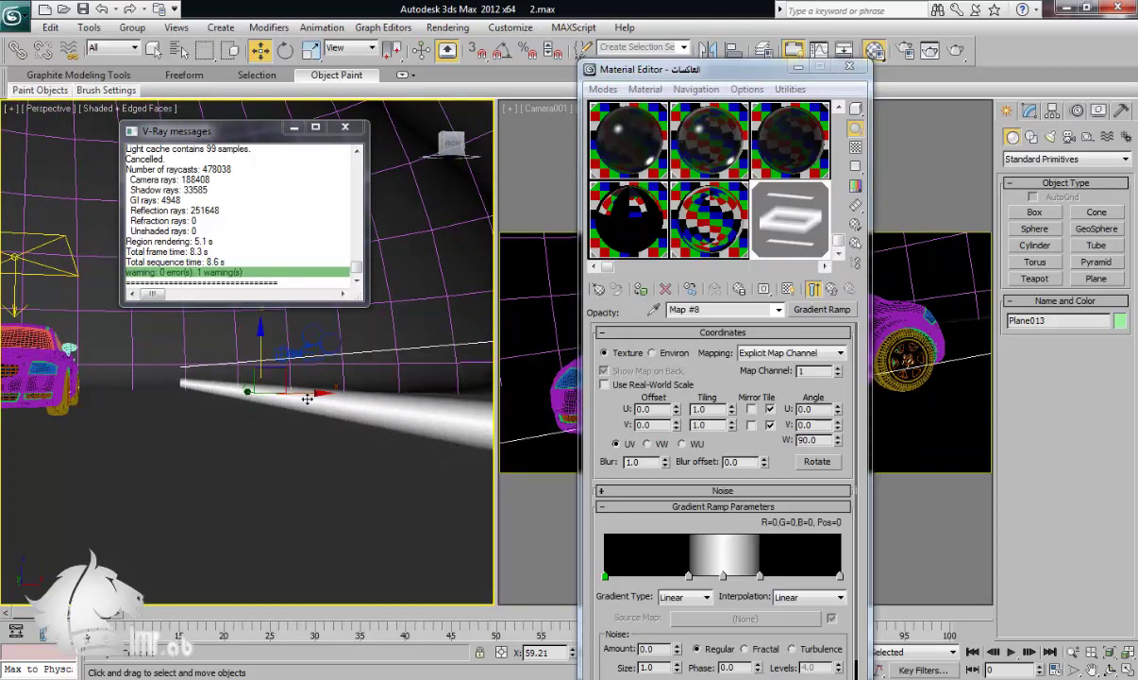
mouse_move(315, 411)
alt+middle_down()
mouse_move(246, 432)
mouse_move(314, 428)
alt+middle_up()
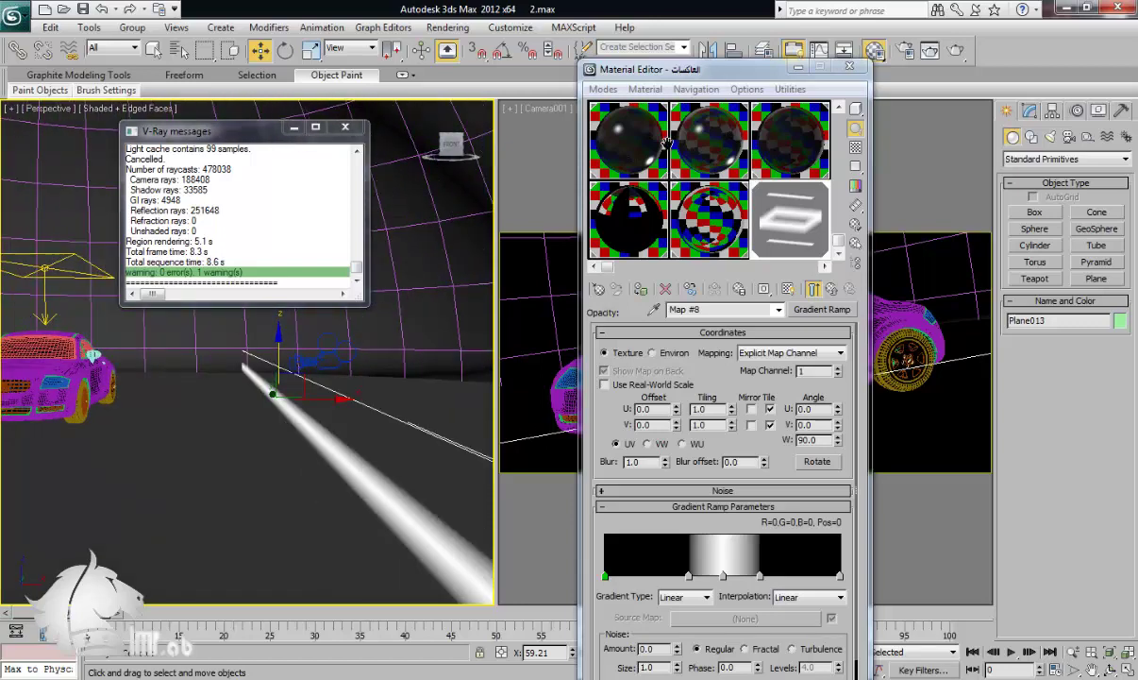
Step: Close the Material Editor and turn off Visible to Camera in the reflector plane's object properties
drag(717, 70, 437, 137)
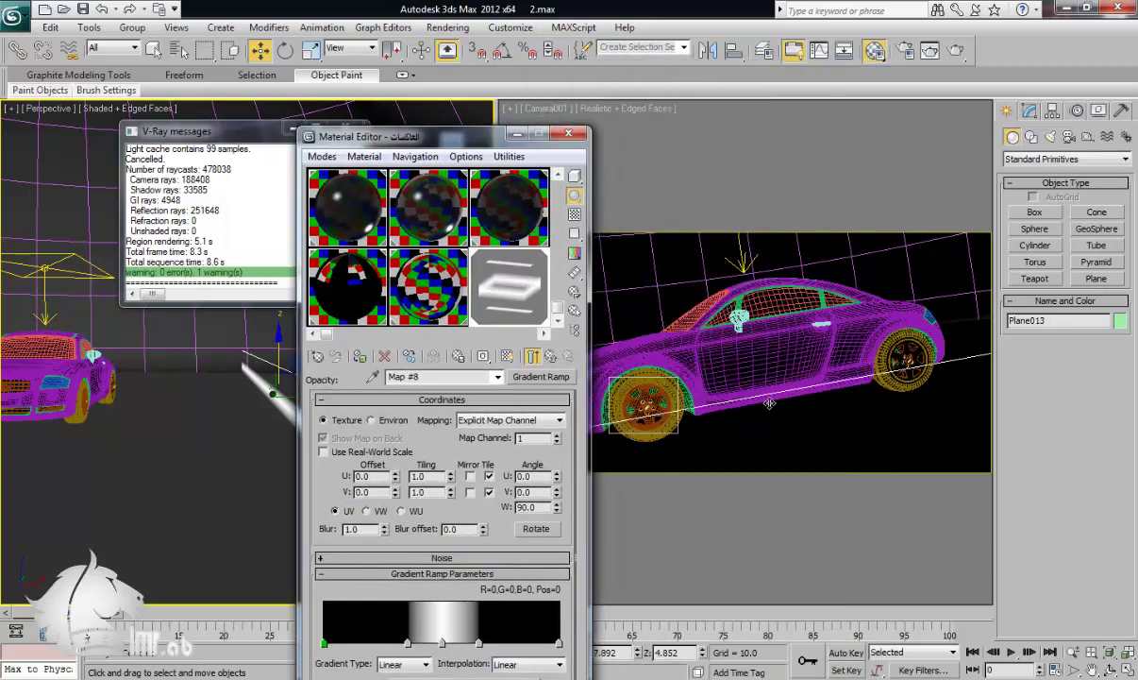
click(769, 403)
click(568, 133)
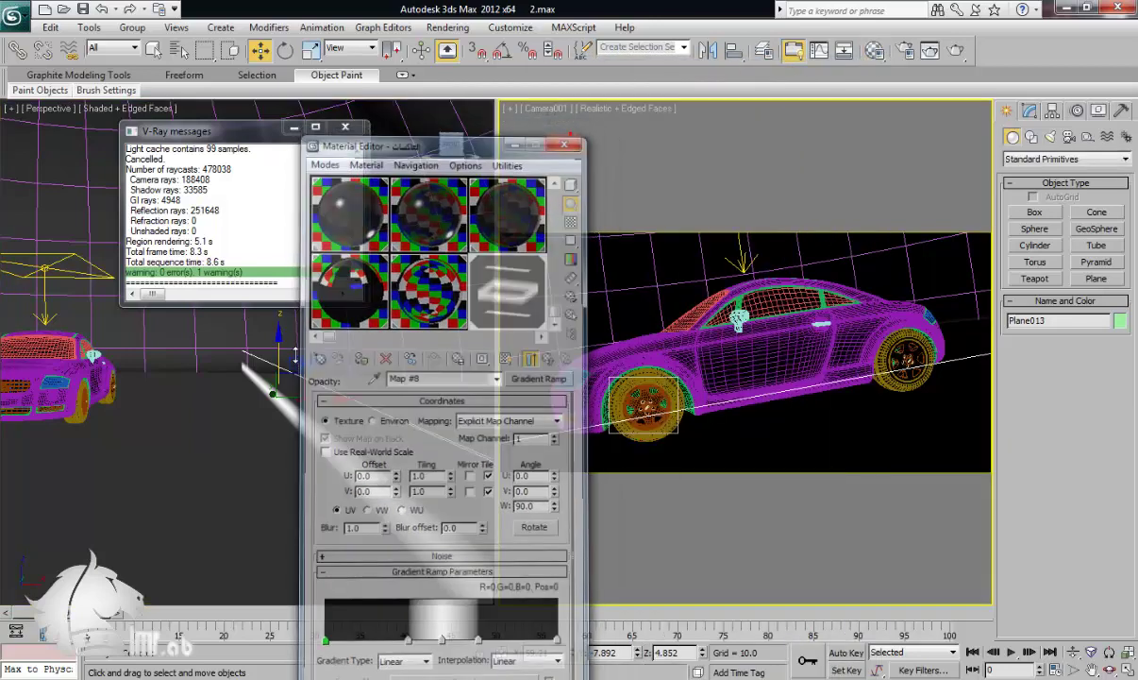
right_click(299, 406)
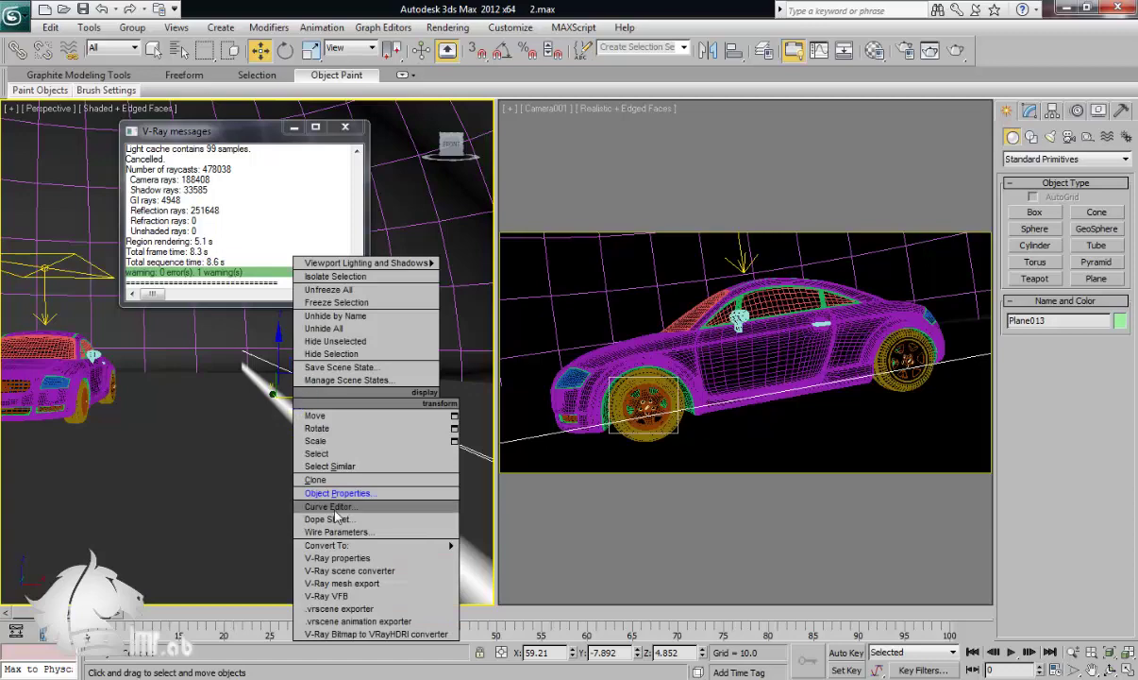
click(321, 493)
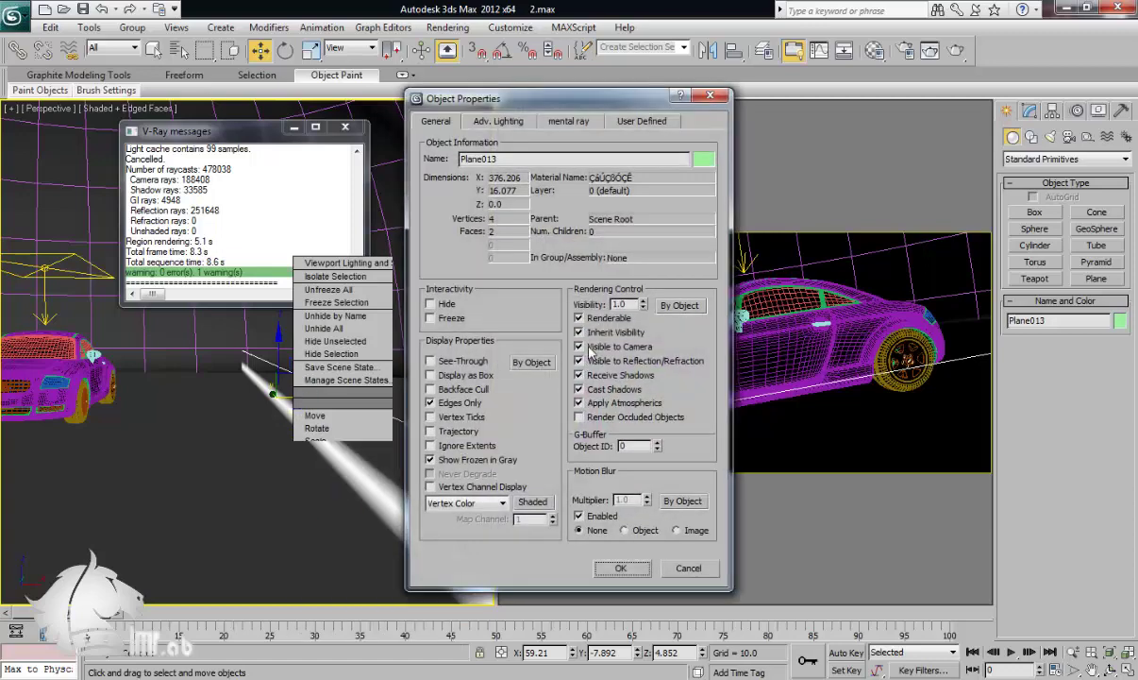
click(609, 566)
Step: Rename the reflector plane as عاكس
alt+middle_drag(122, 359, 185, 378)
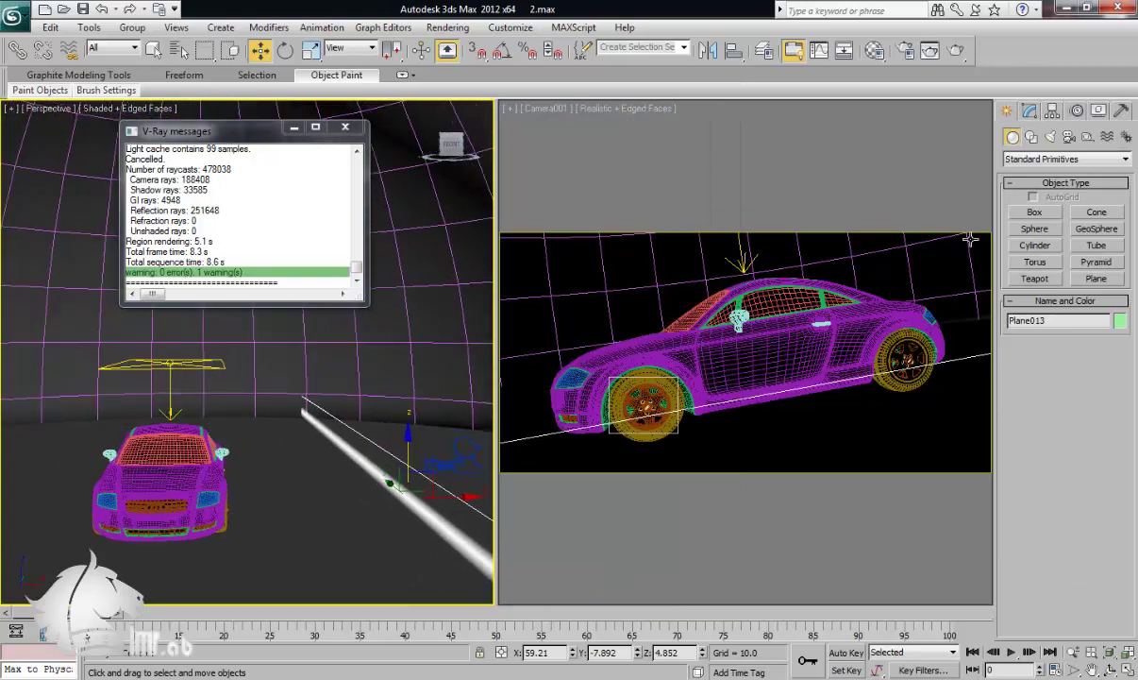
click(1029, 111)
click(1051, 133)
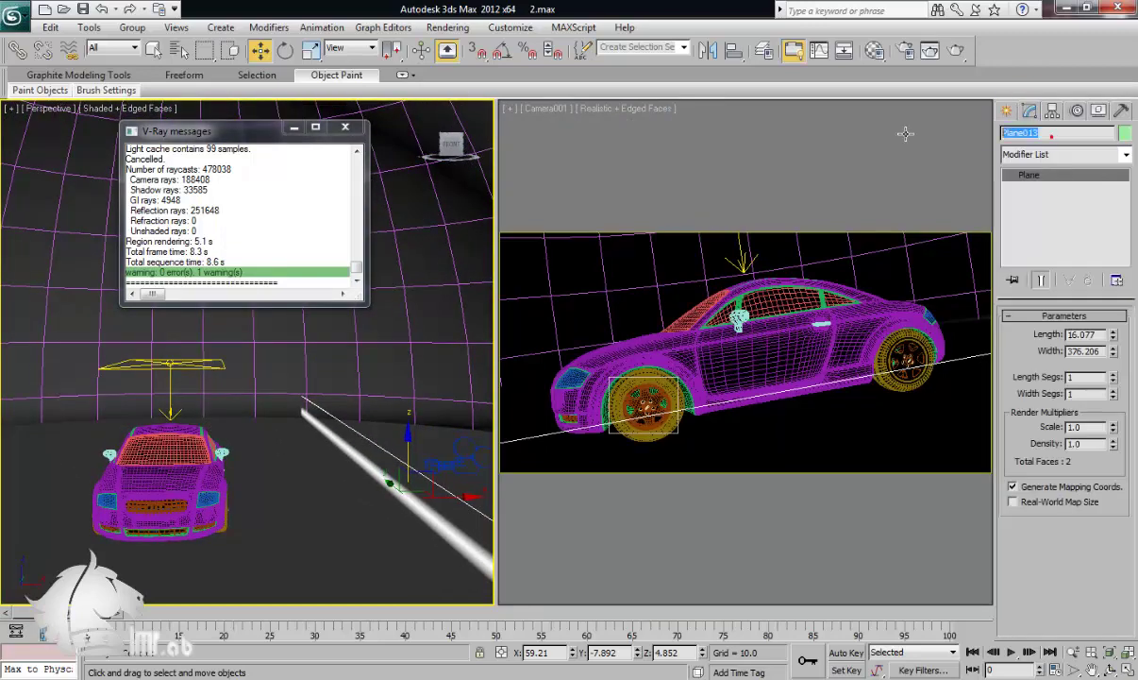
text(Lc)
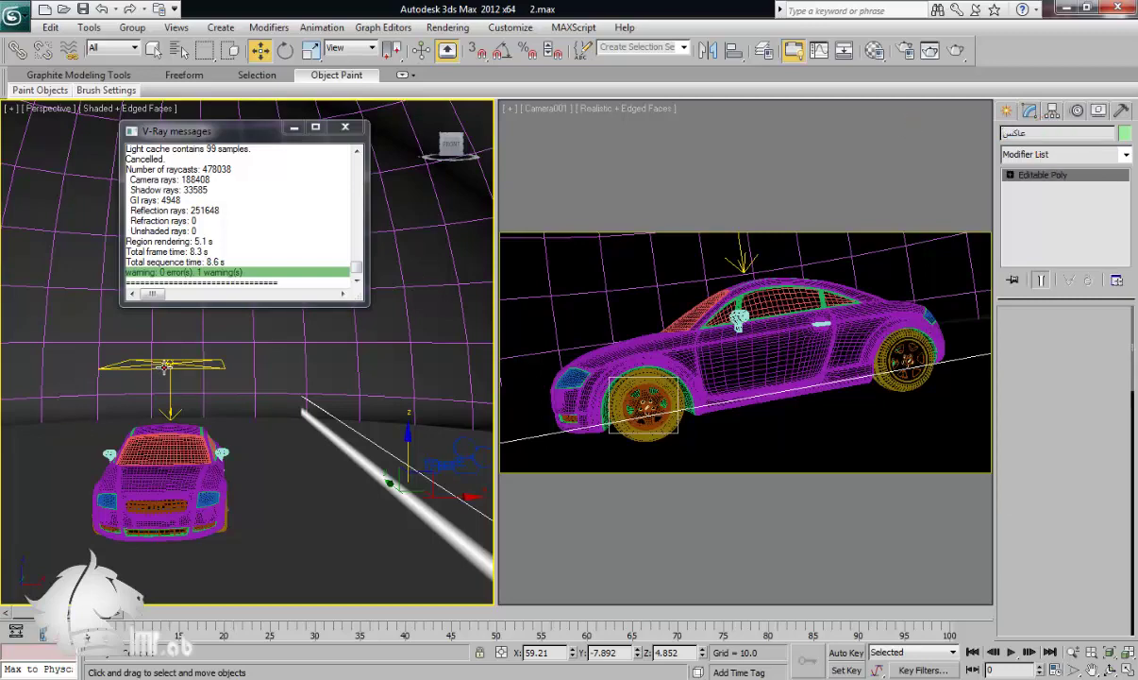
Step: Exclude the عاكس plane from both illumination and shadow casting of the V-Ray light above the car
click(153, 364)
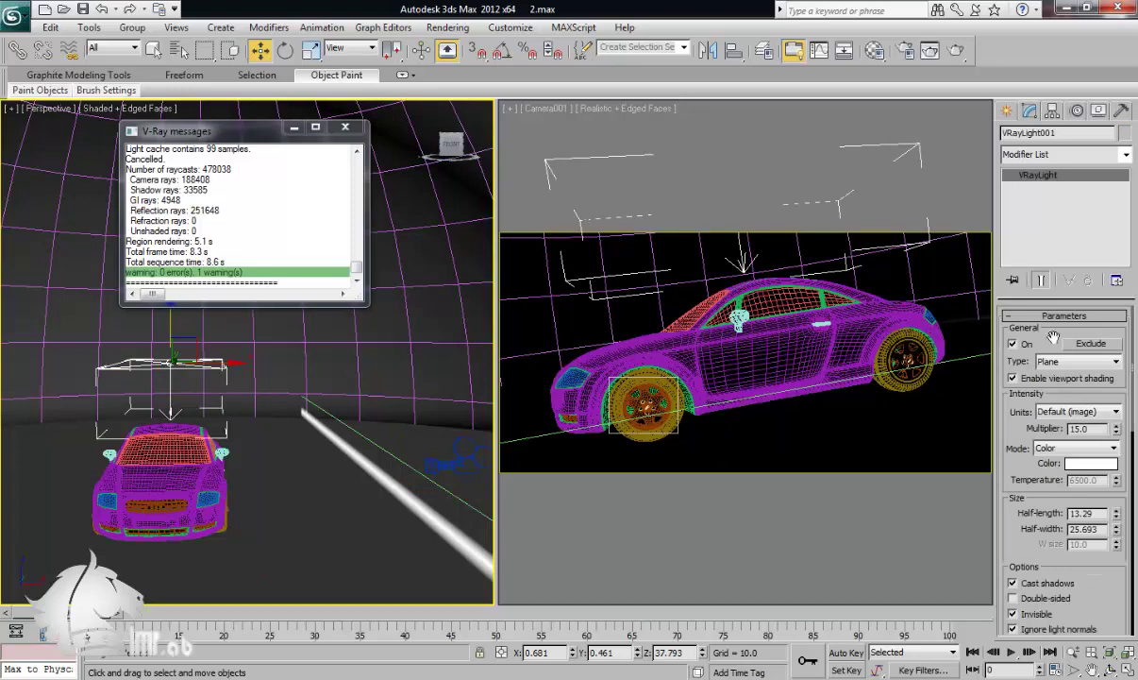
click(1090, 344)
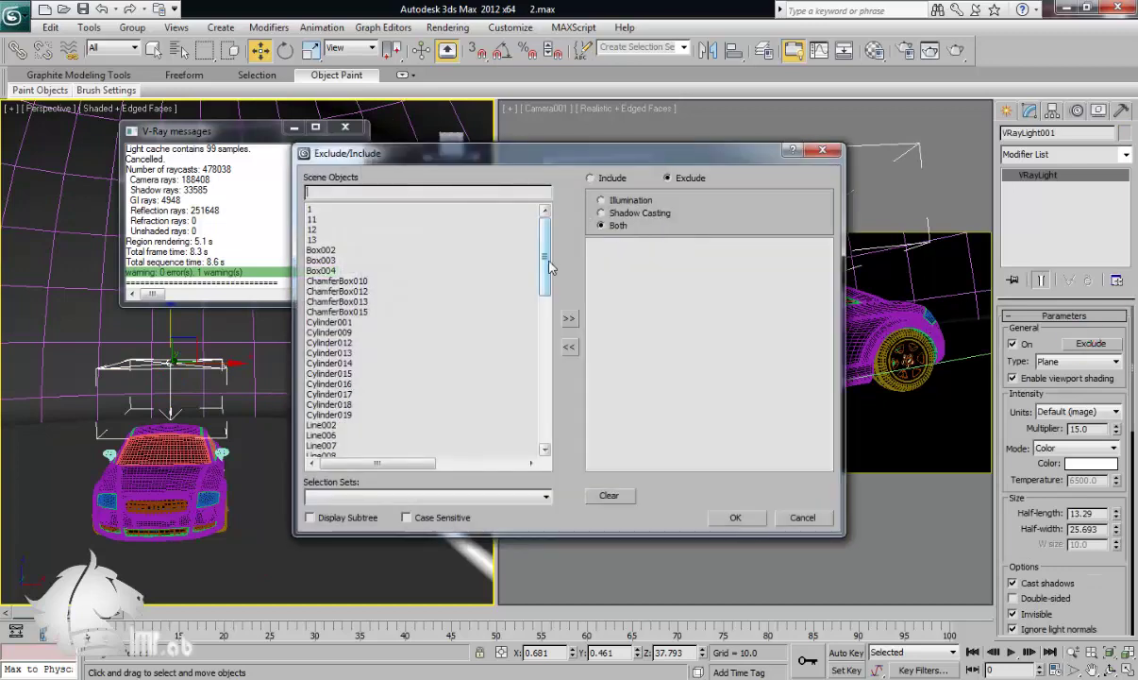
scroll(542, 259, down, 15)
click(320, 436)
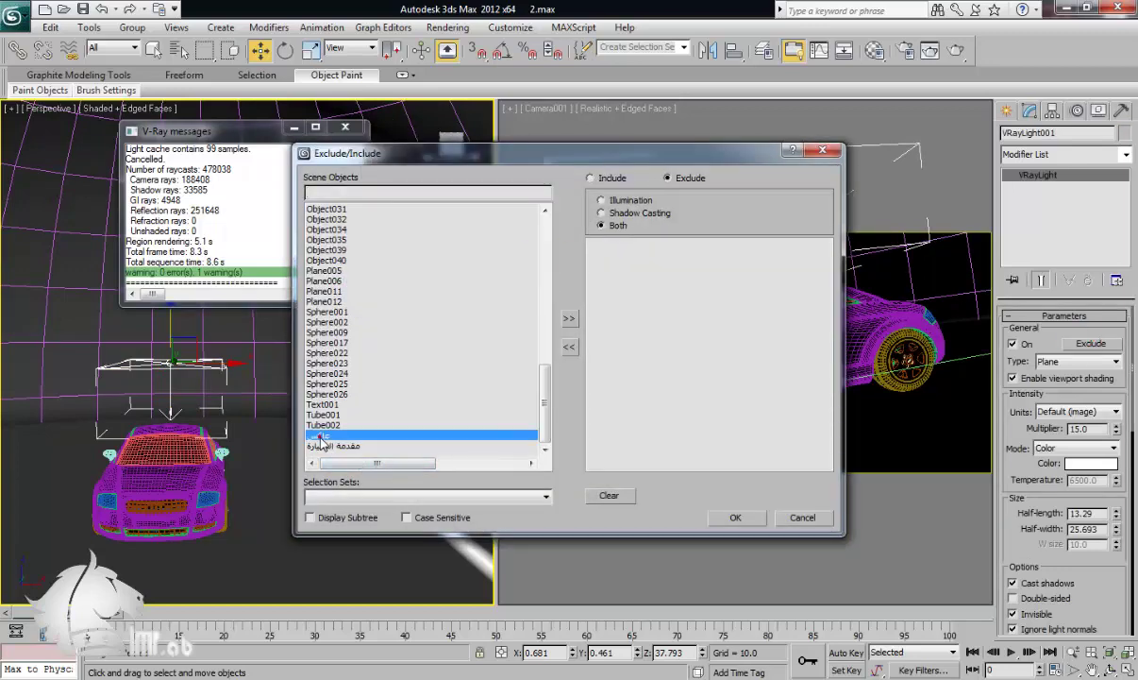
double_click(321, 436)
click(735, 517)
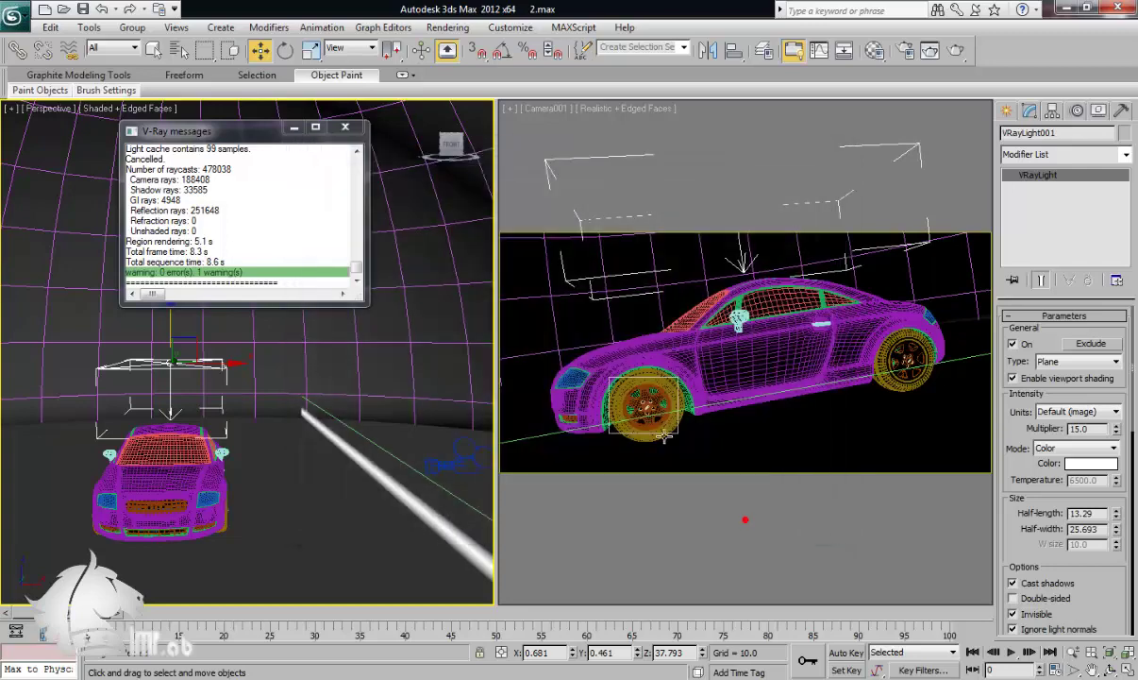
Step: Render the front wheel region in the camera view to check the reflections, and close the render window
right_click(675, 404)
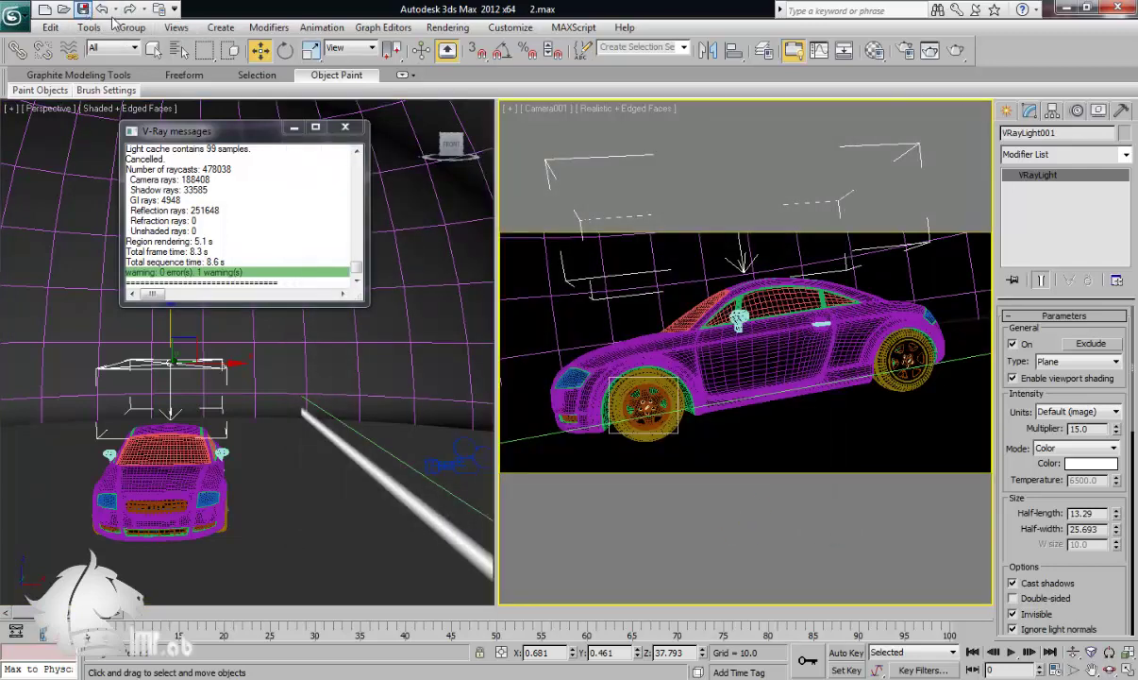
click(956, 52)
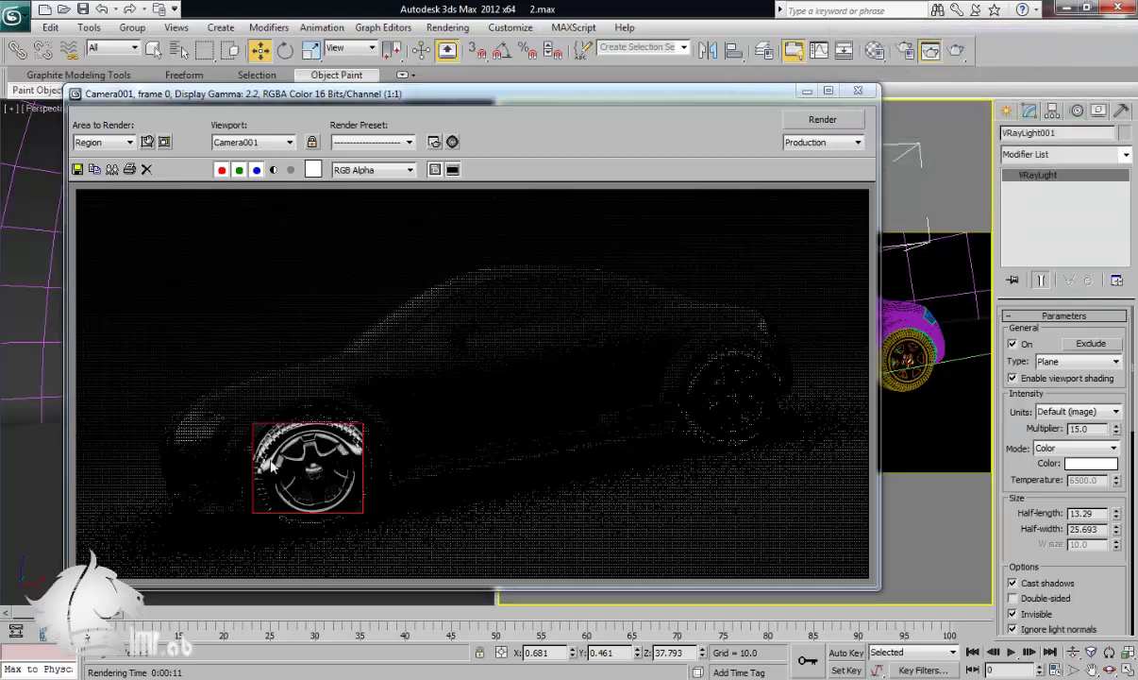
click(858, 90)
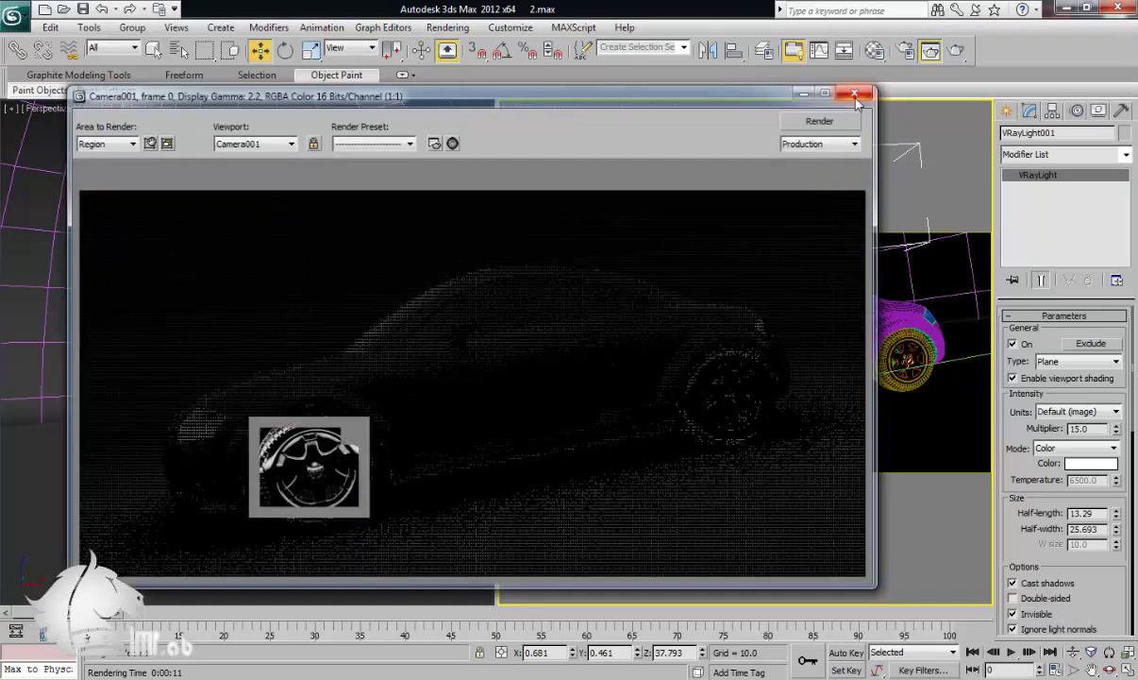
Step: Move the عاكس plane along X toward the car to about X 27.6
right_click(344, 458)
click(365, 453)
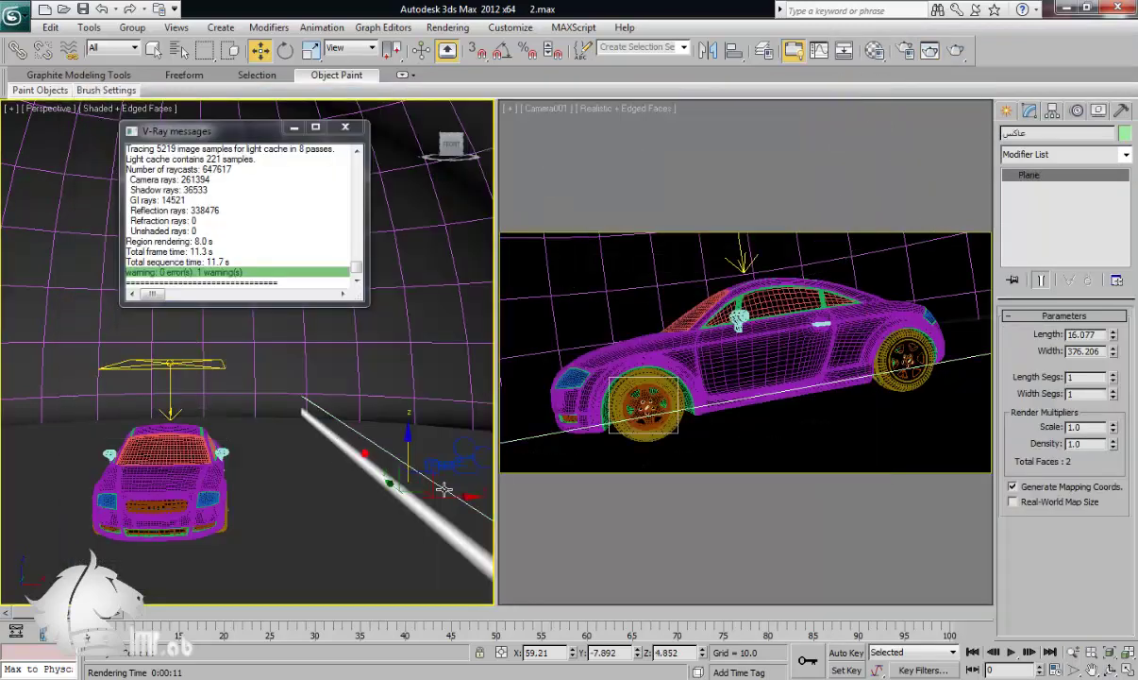
drag(418, 472, 302, 483)
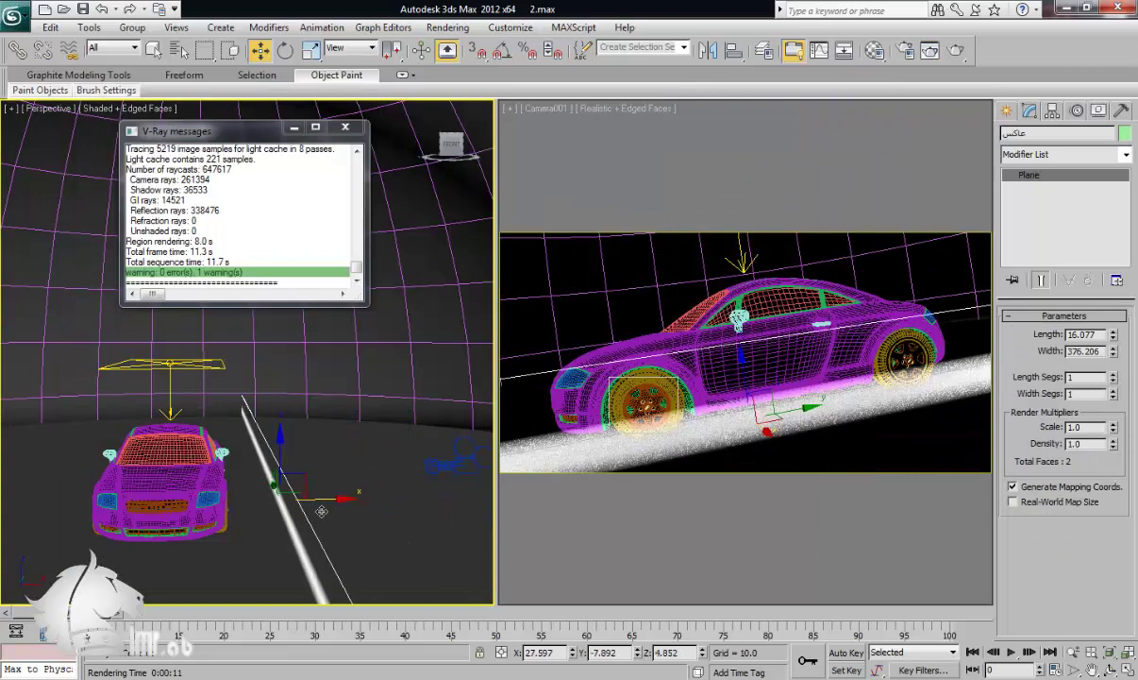
alt+middle_drag(302, 483, 263, 513)
Step: Render the front wheel region again to examine the reflections with the plane closer to the car
right_click(690, 413)
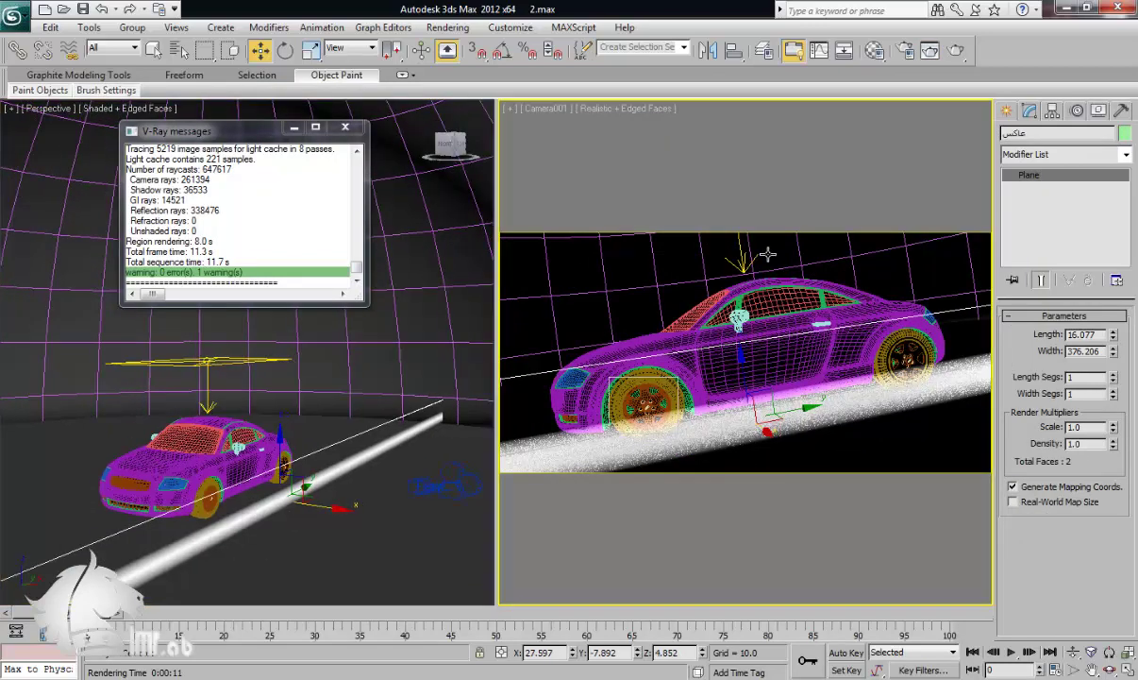
click(956, 50)
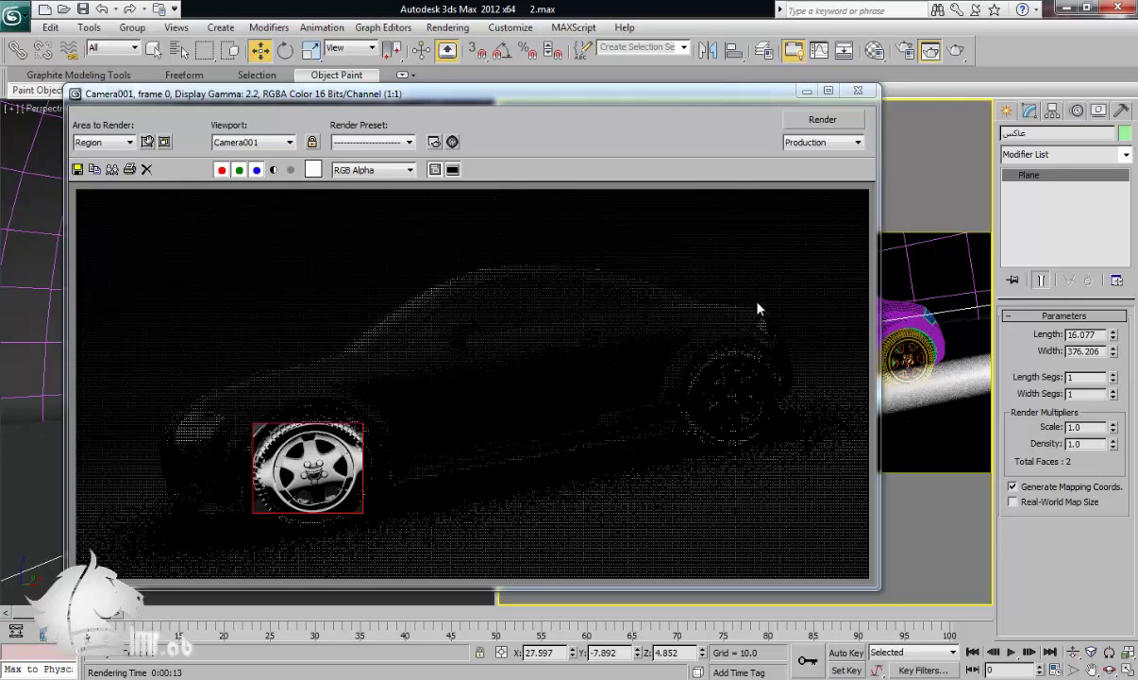
click(857, 91)
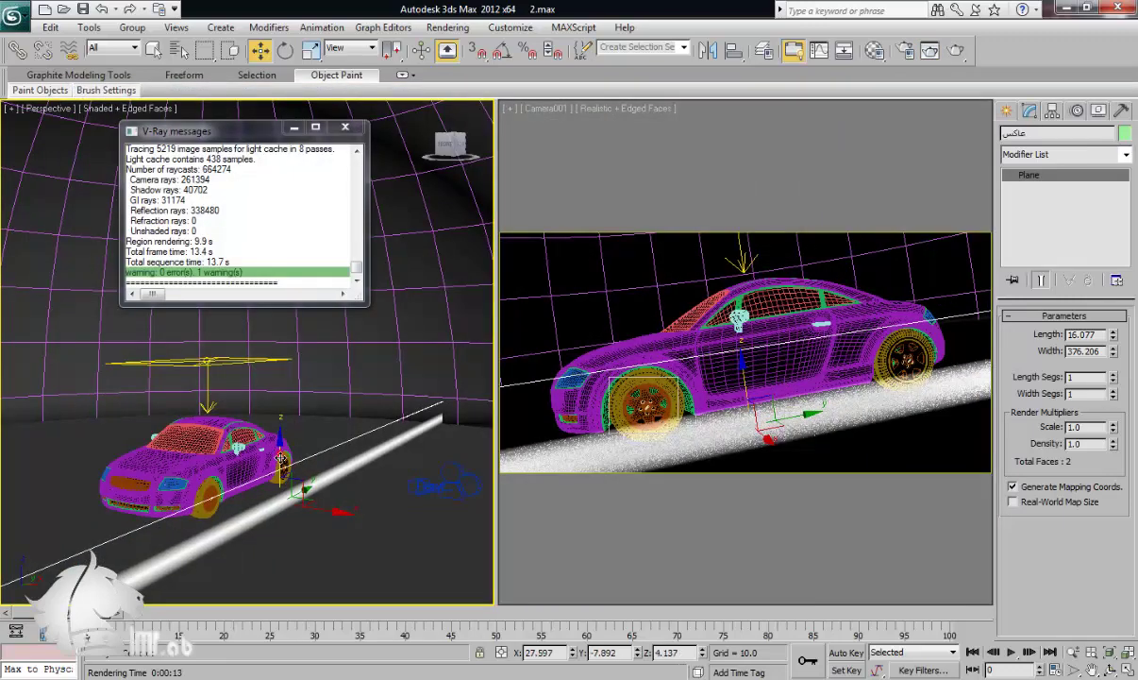
Step: Scale the عاكس plane taller along the Z axis
key(r)
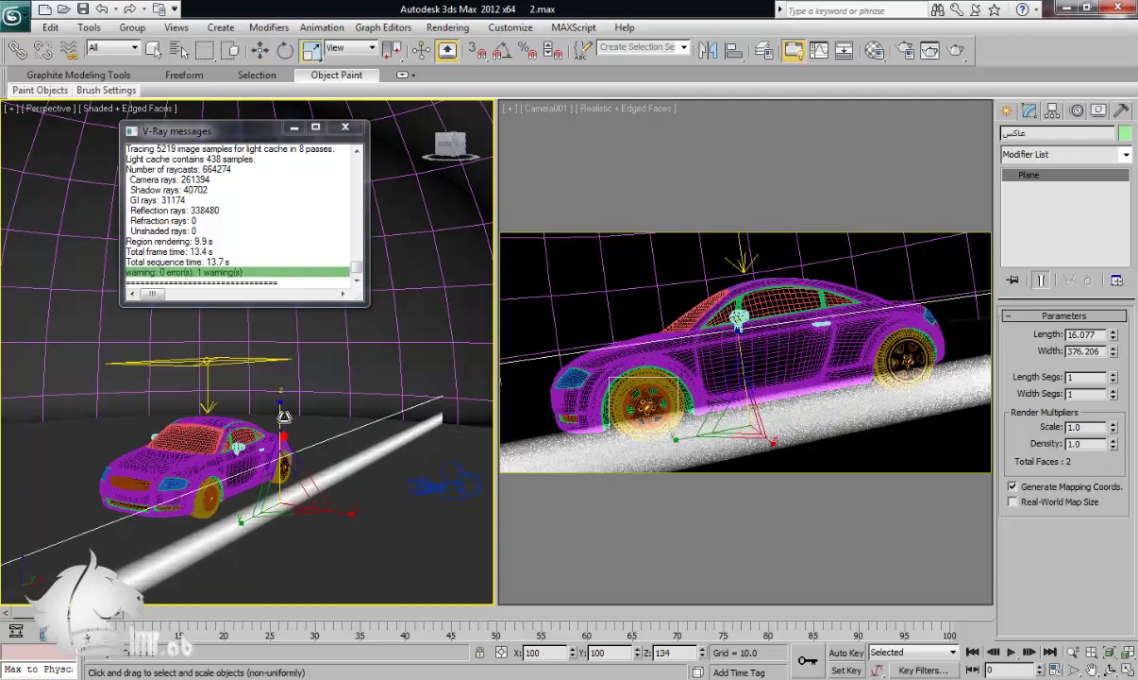
key(w)
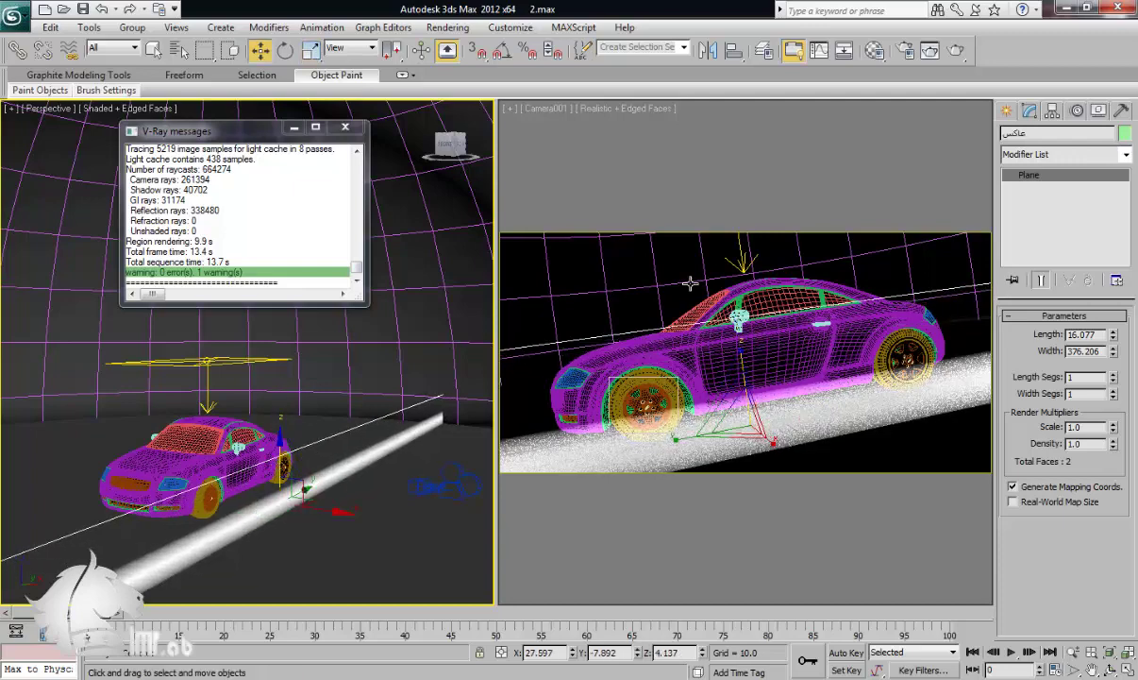
Step: Set the render area to View for Camera001 and render the whole frame
click(690, 282)
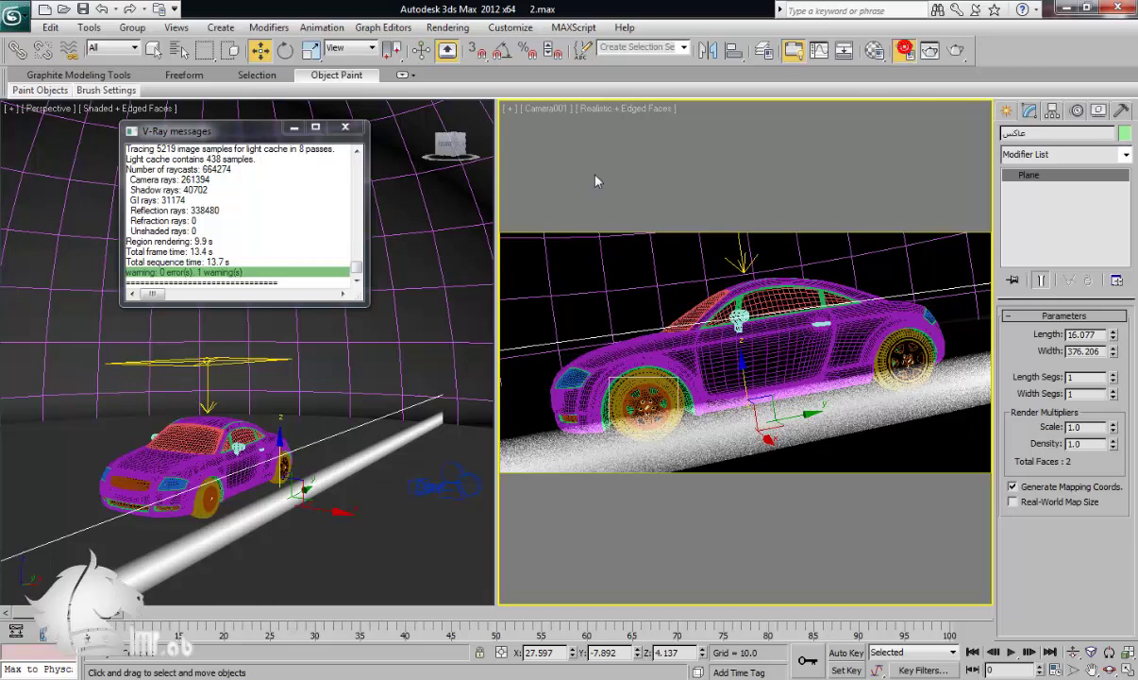
key(F10)
click(675, 121)
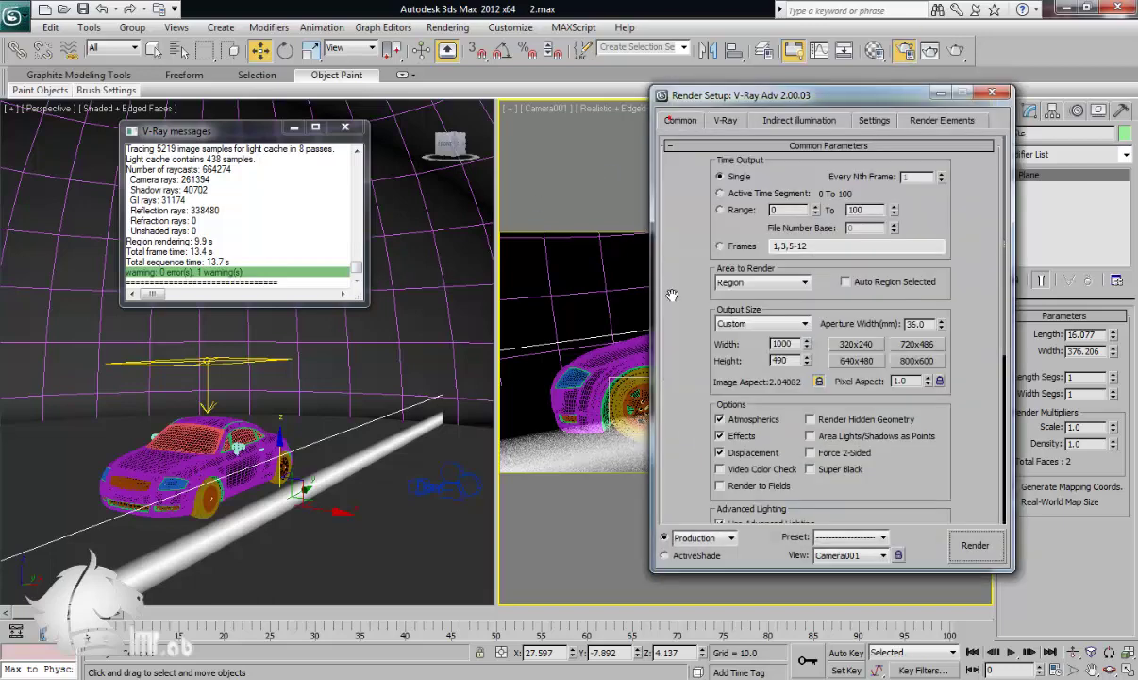
click(732, 283)
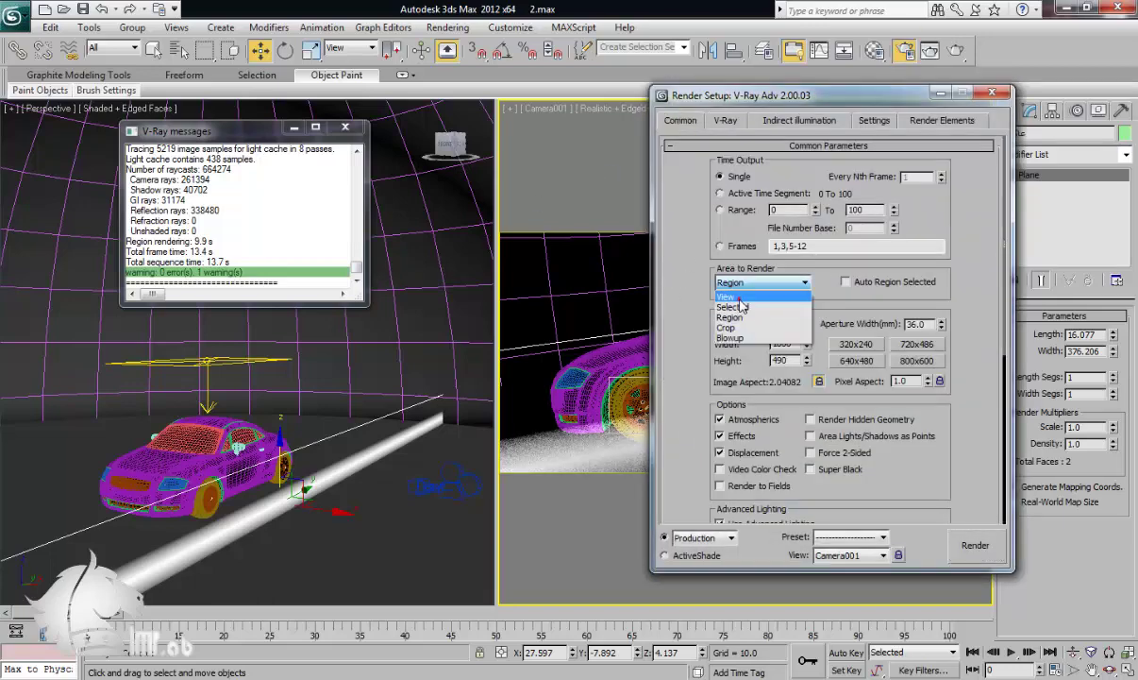
click(728, 291)
click(983, 555)
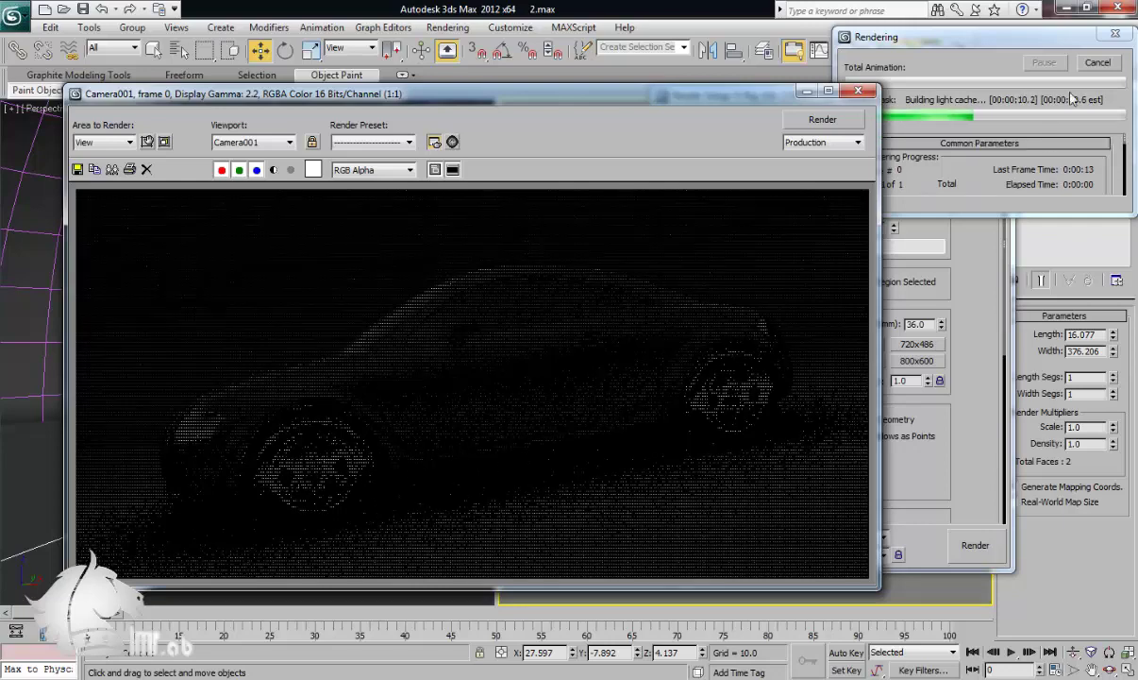
Step: Set the render area to Region, fit the region over the car's lower door behind the front wheel, and render it
click(94, 140)
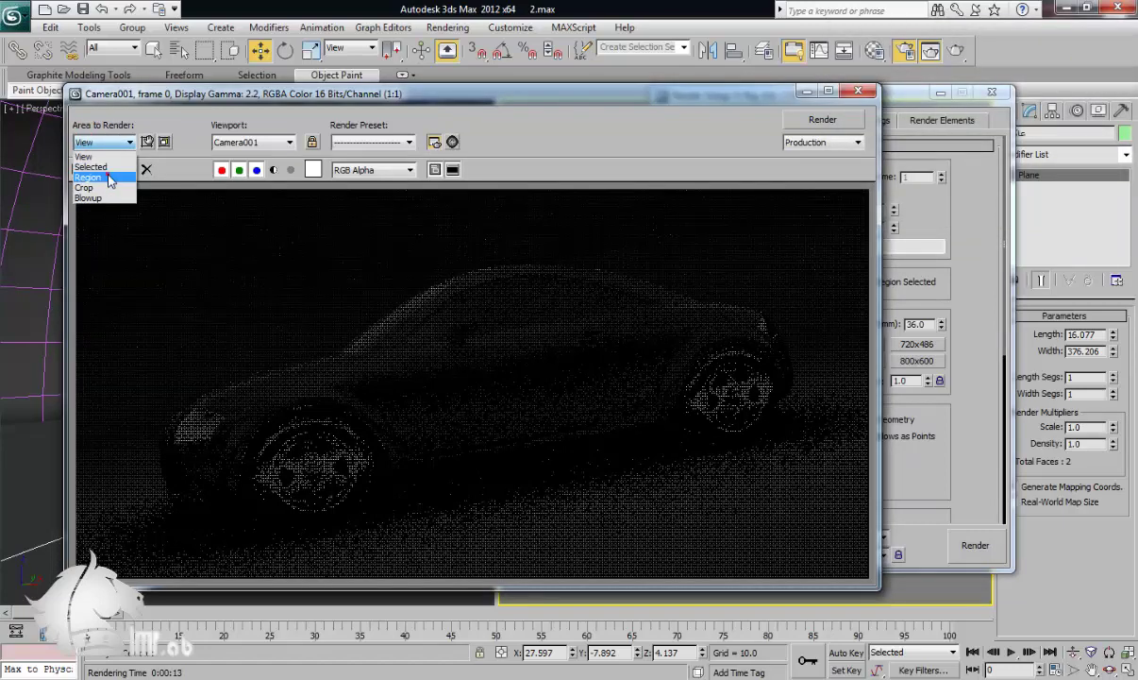
click(89, 177)
click(500, 363)
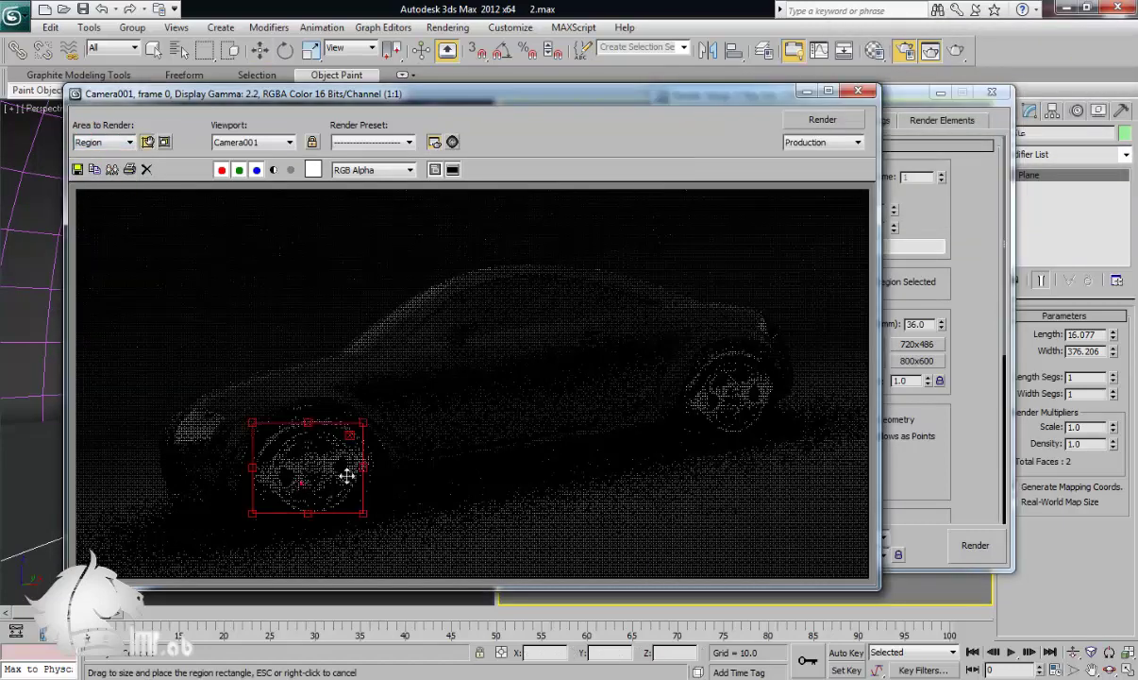
drag(307, 476, 475, 463)
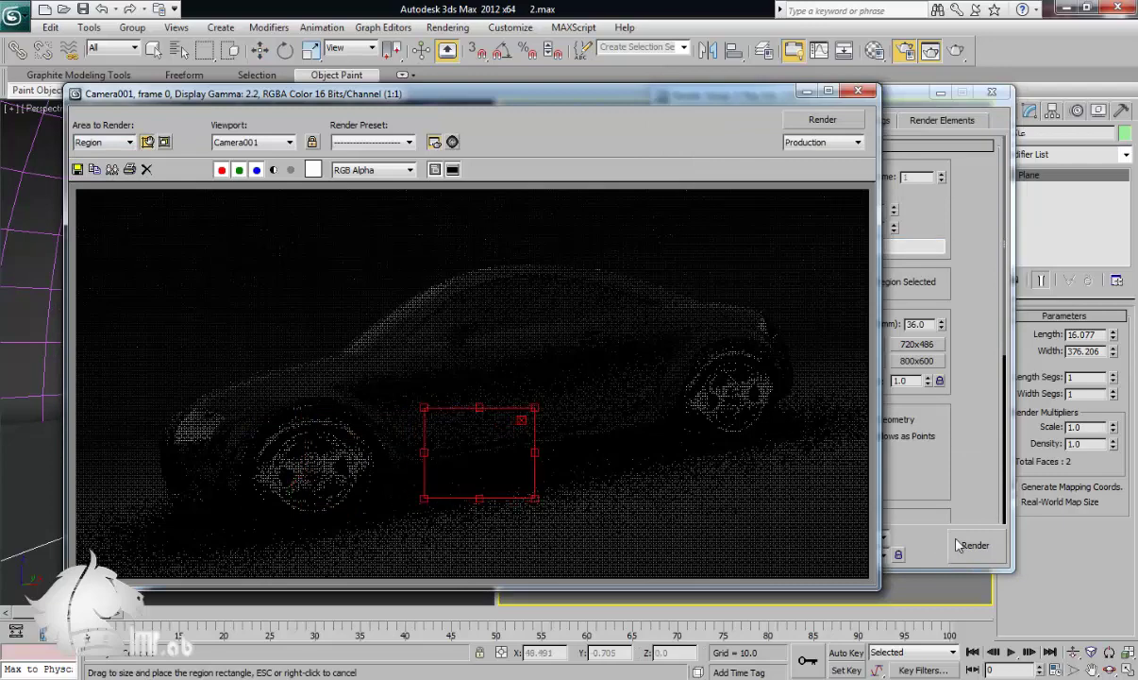
drag(398, 387, 394, 382)
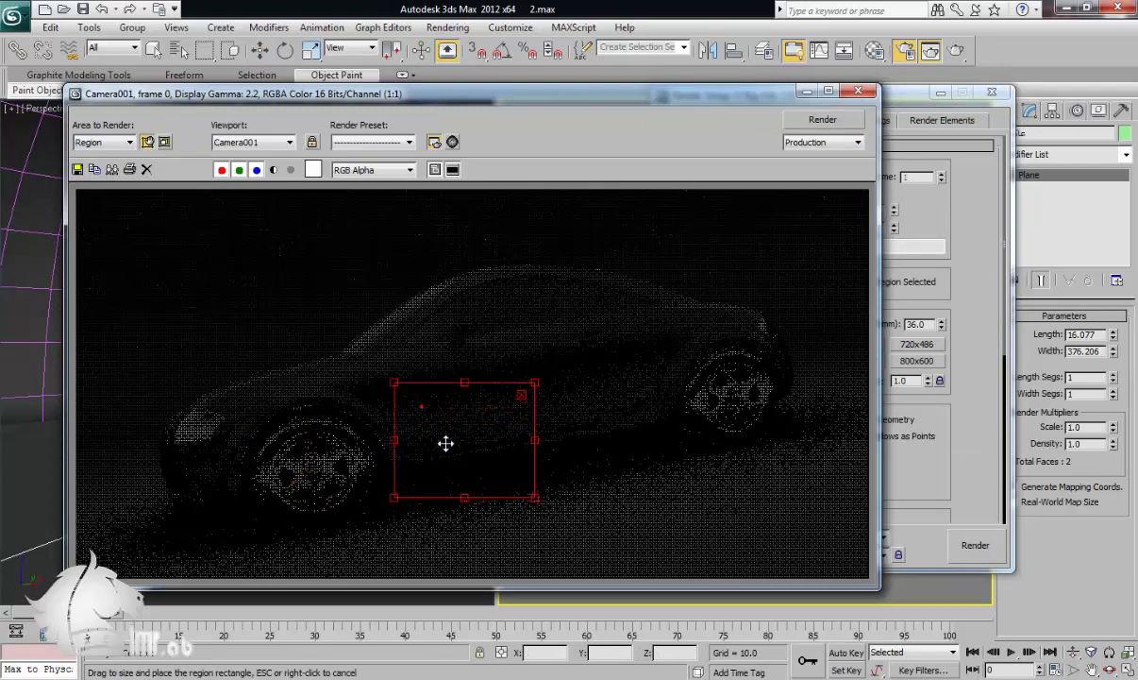
drag(445, 443, 467, 431)
click(972, 553)
key(shift+q)
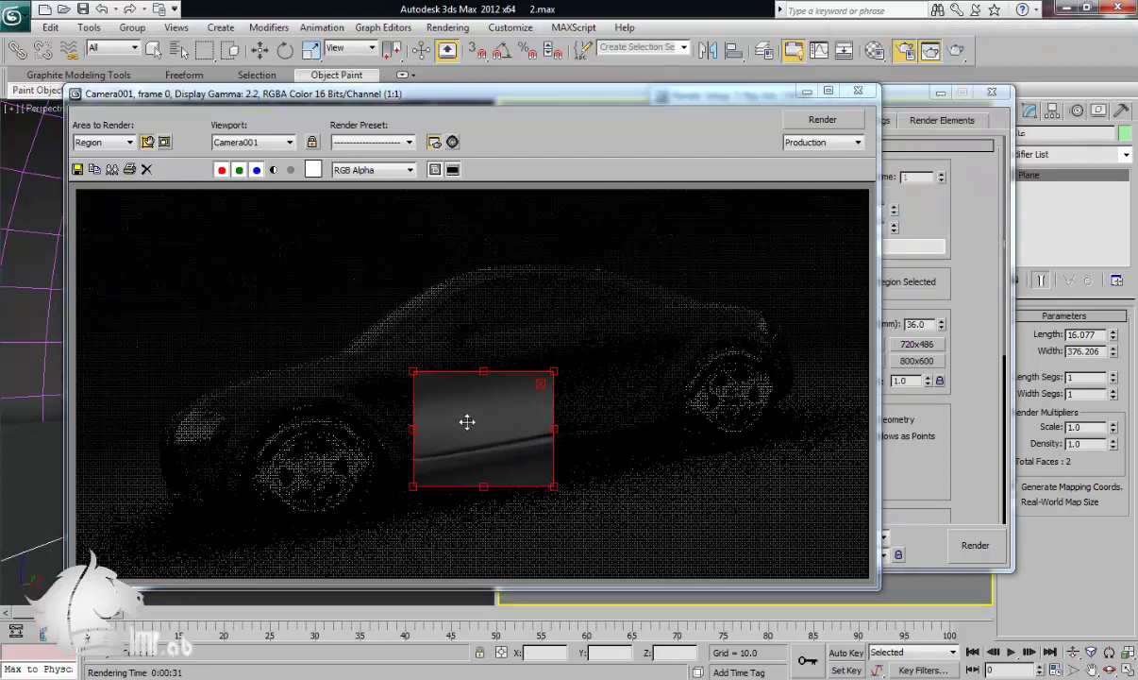
Step: Place the render region over the front wheel, render it to check the reflections, and close the render windows
drag(467, 419, 477, 485)
drag(358, 467, 298, 459)
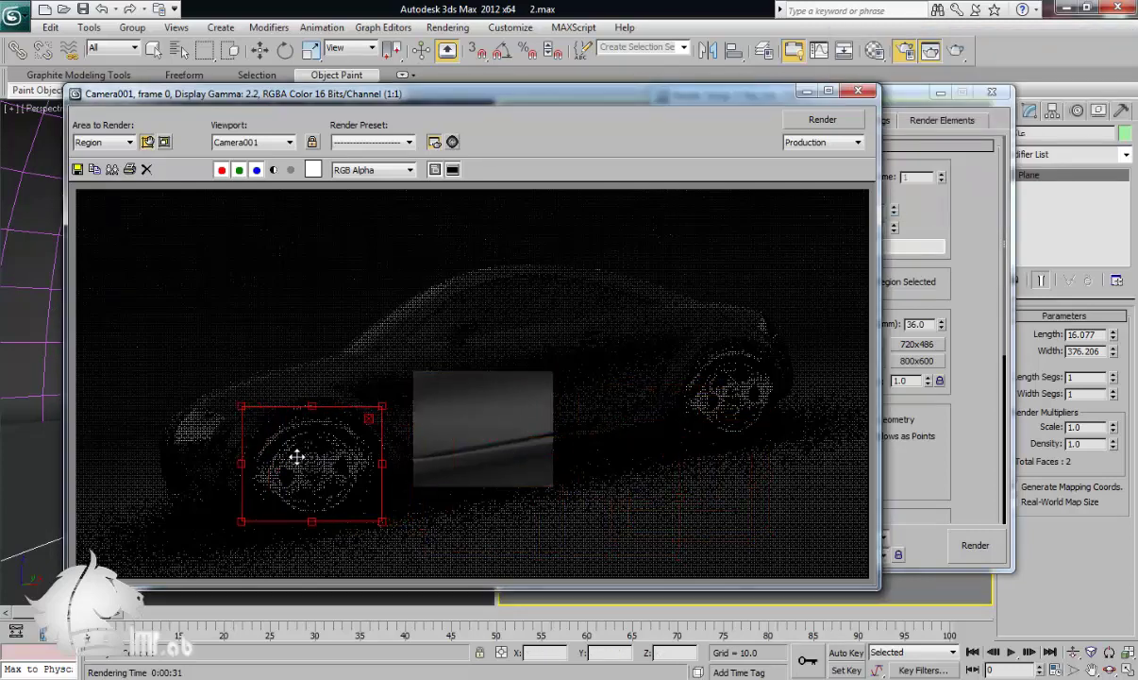
click(817, 119)
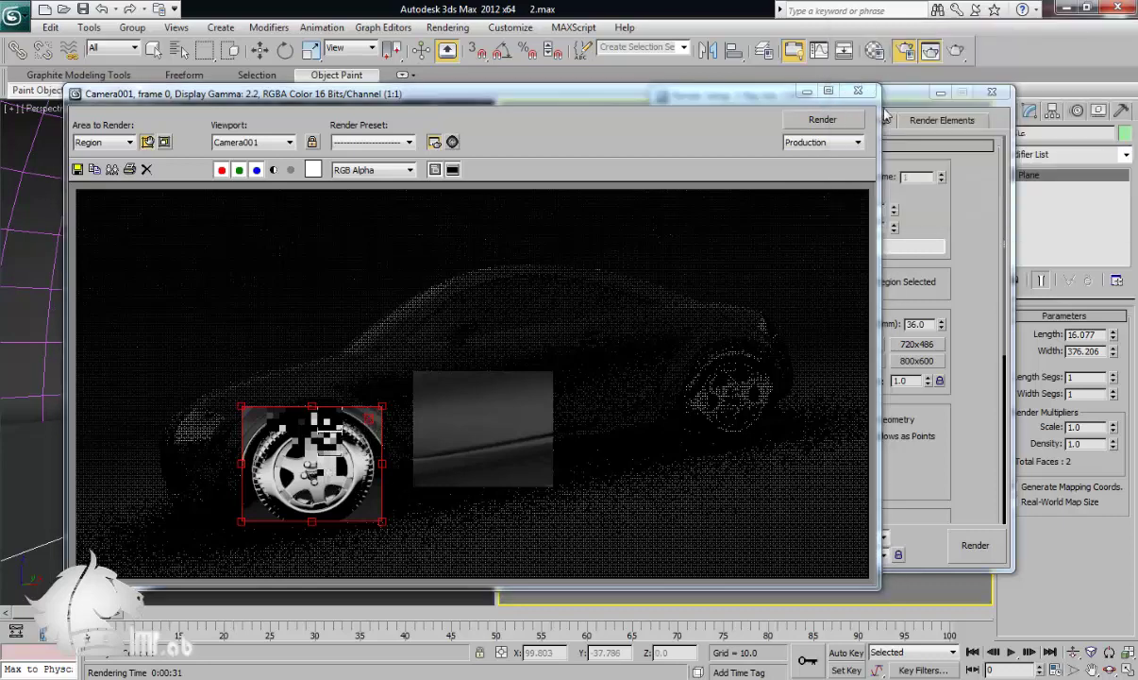
click(827, 93)
click(990, 93)
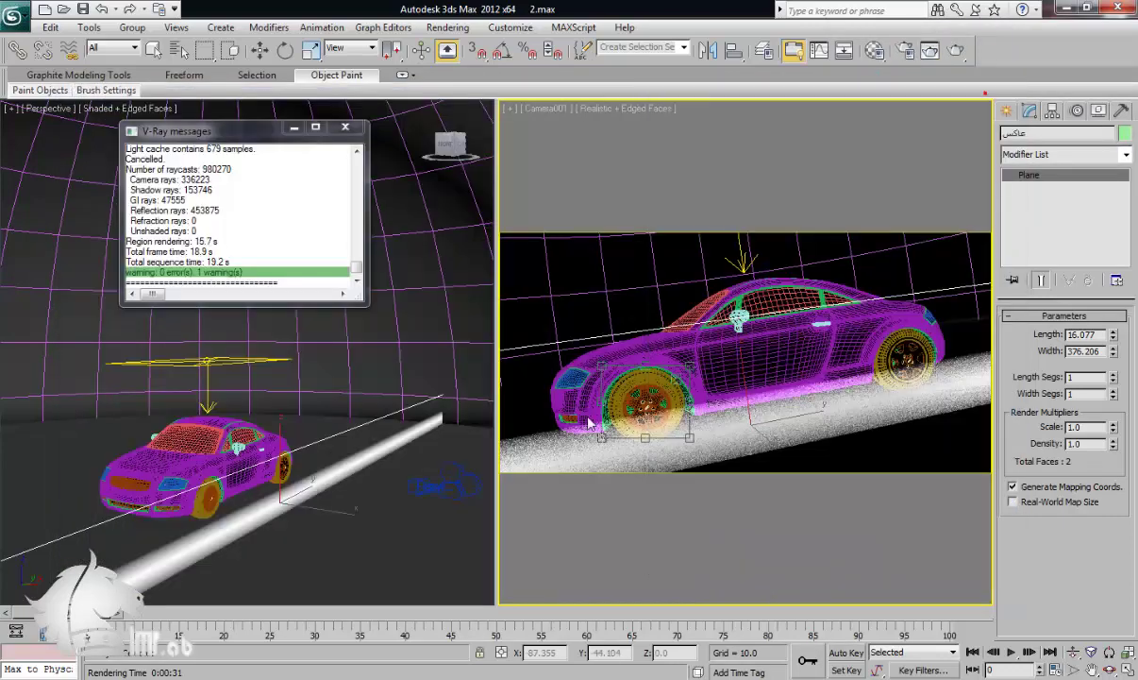
Step: Change the Camera001 viewport shading from Realistic to Shaded
click(677, 378)
key(w)
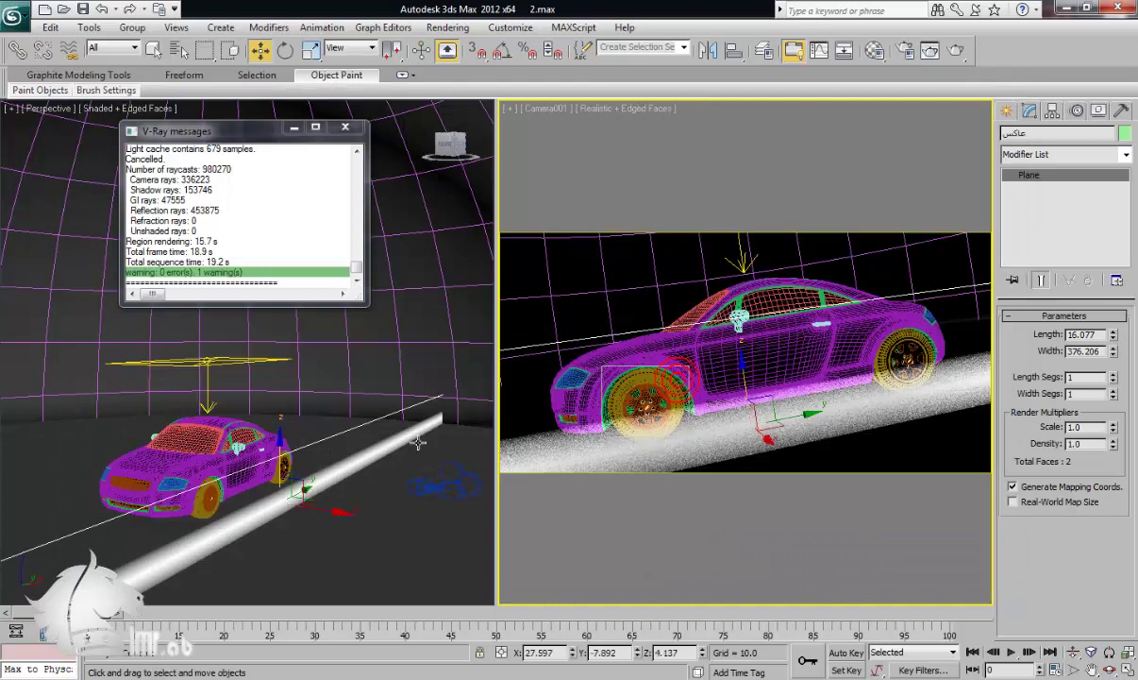
click(593, 115)
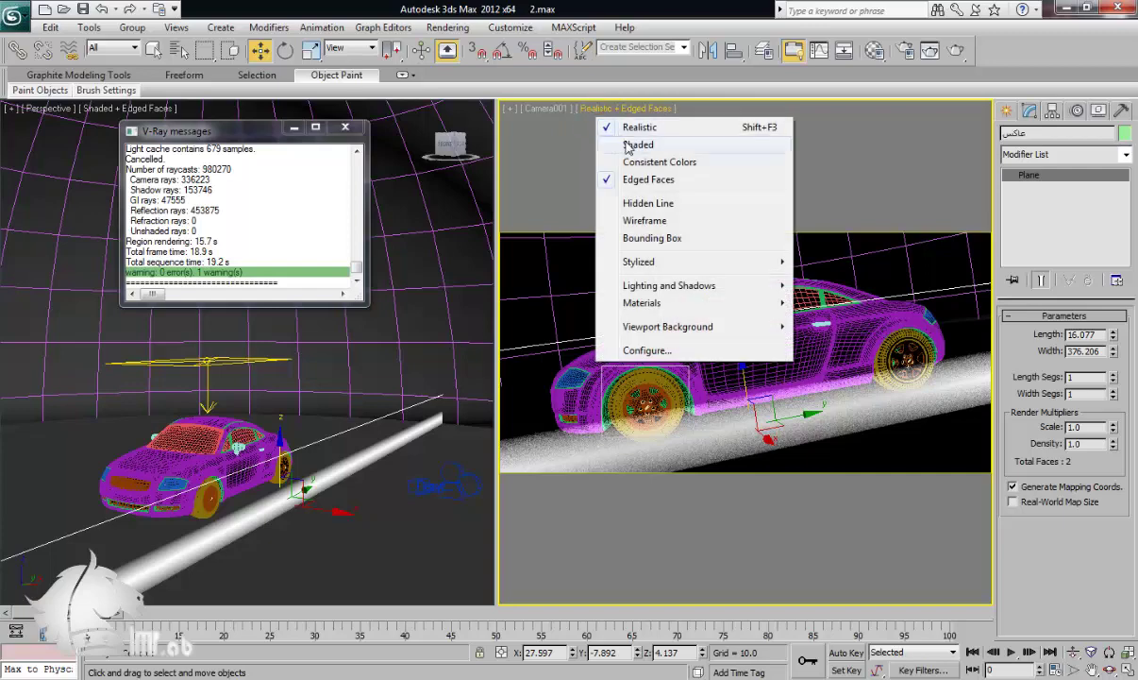
click(632, 144)
Step: Select the glass of the car's front headlights in the perspective view
scroll(241, 415, up, 5)
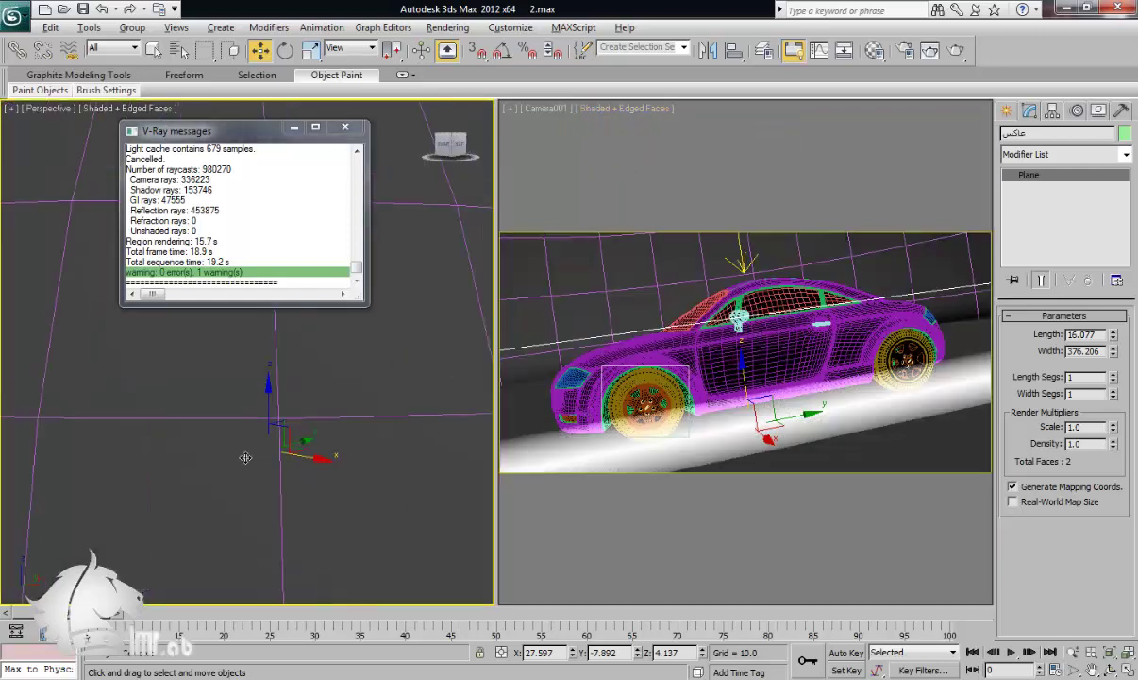
scroll(232, 453, down, 5)
alt+middle_drag(263, 488, 315, 424)
scroll(315, 423, up, 3)
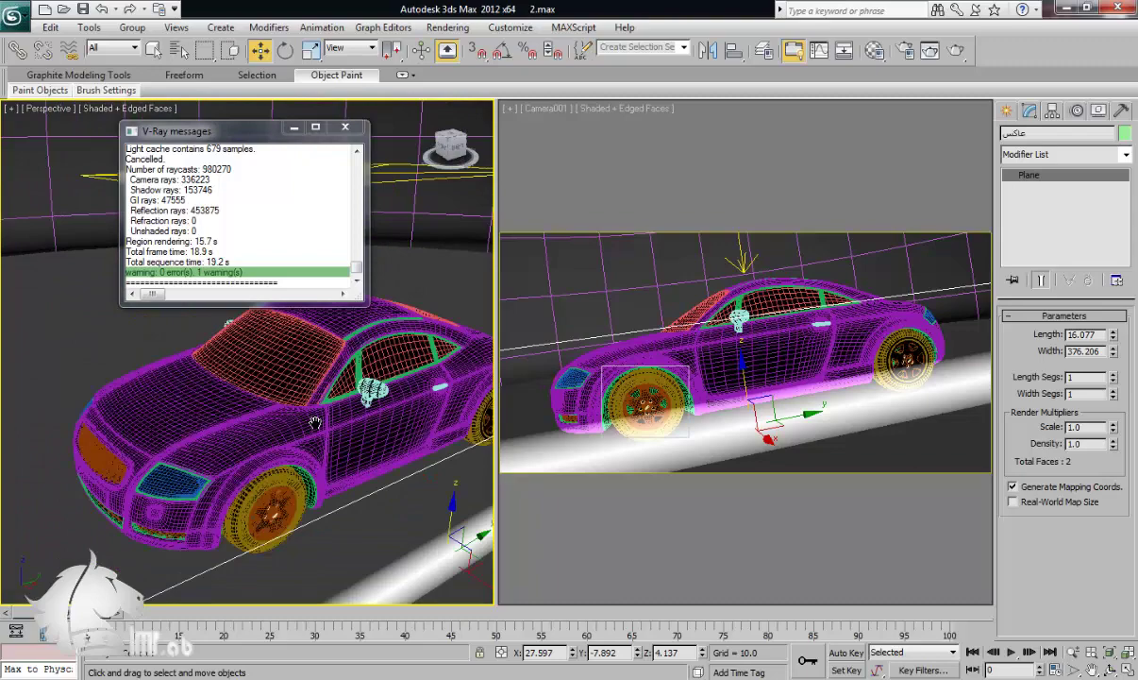
click(161, 485)
scroll(217, 462, up, 4)
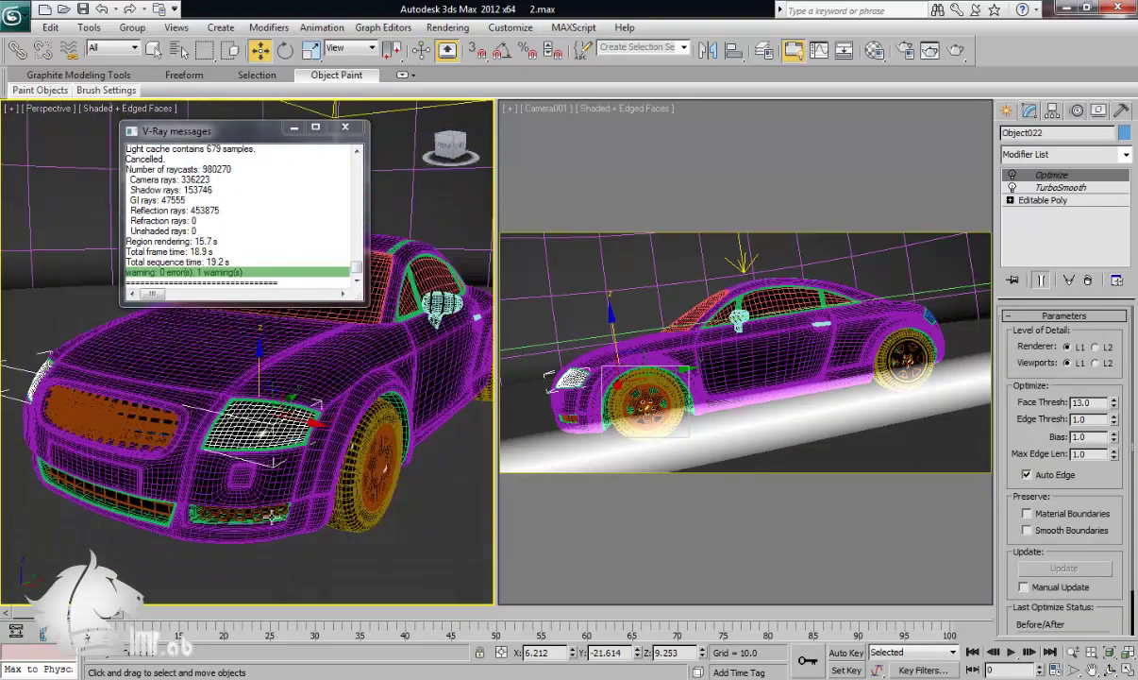
scroll(272, 514, up, 5)
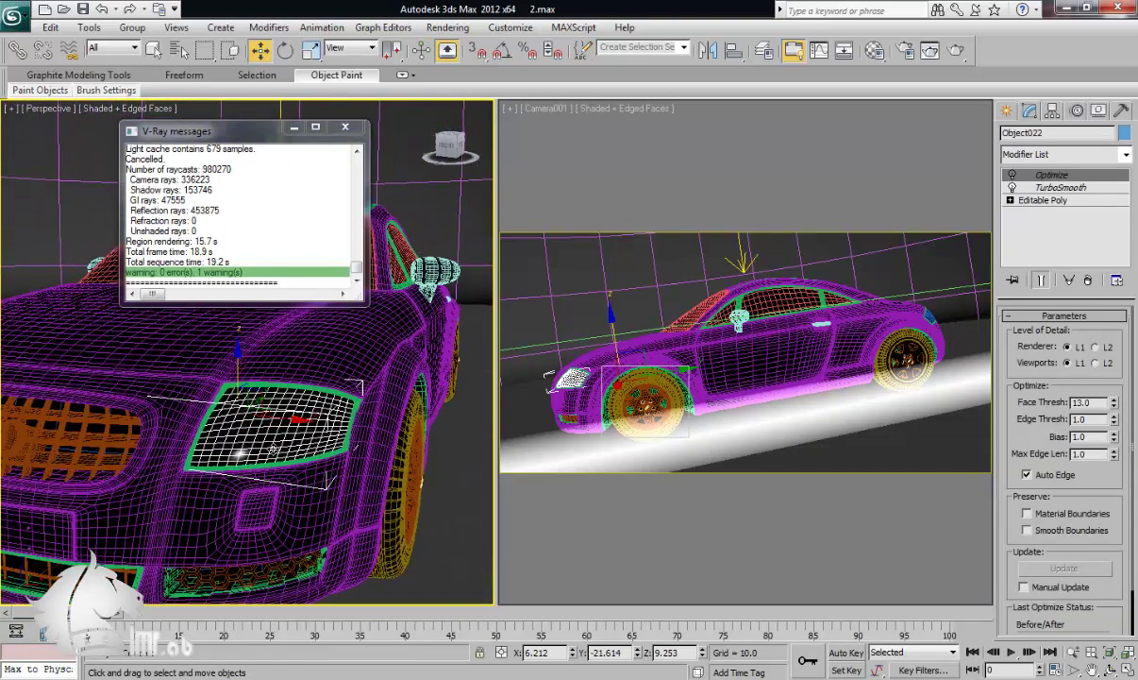
Step: Pick the unused 24 - Default slot in the Material Editor and name it بللور الضوء الأمامي
click(876, 51)
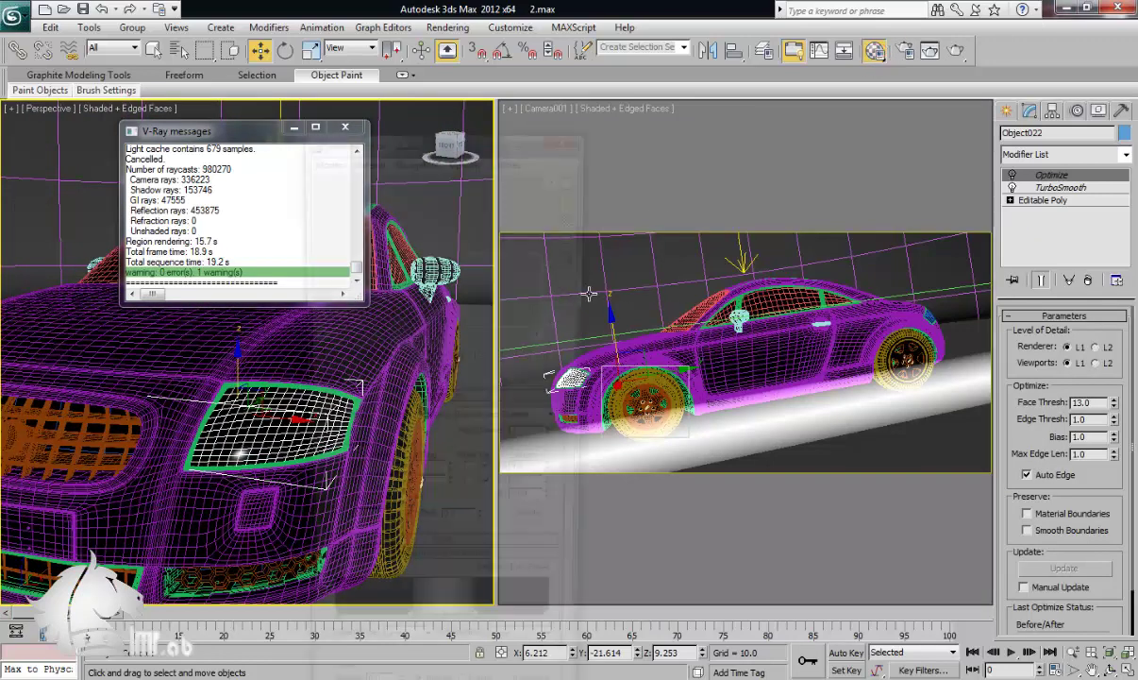
key(m)
drag(337, 336, 540, 332)
click(322, 271)
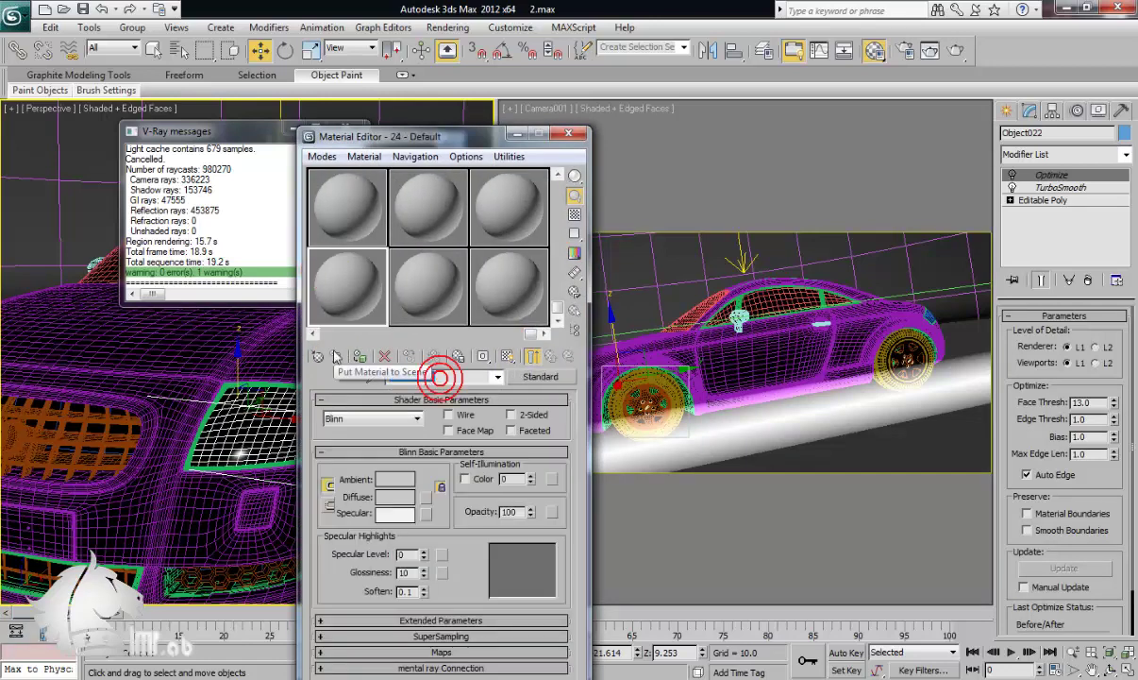
text(ل)
text(للور ال)
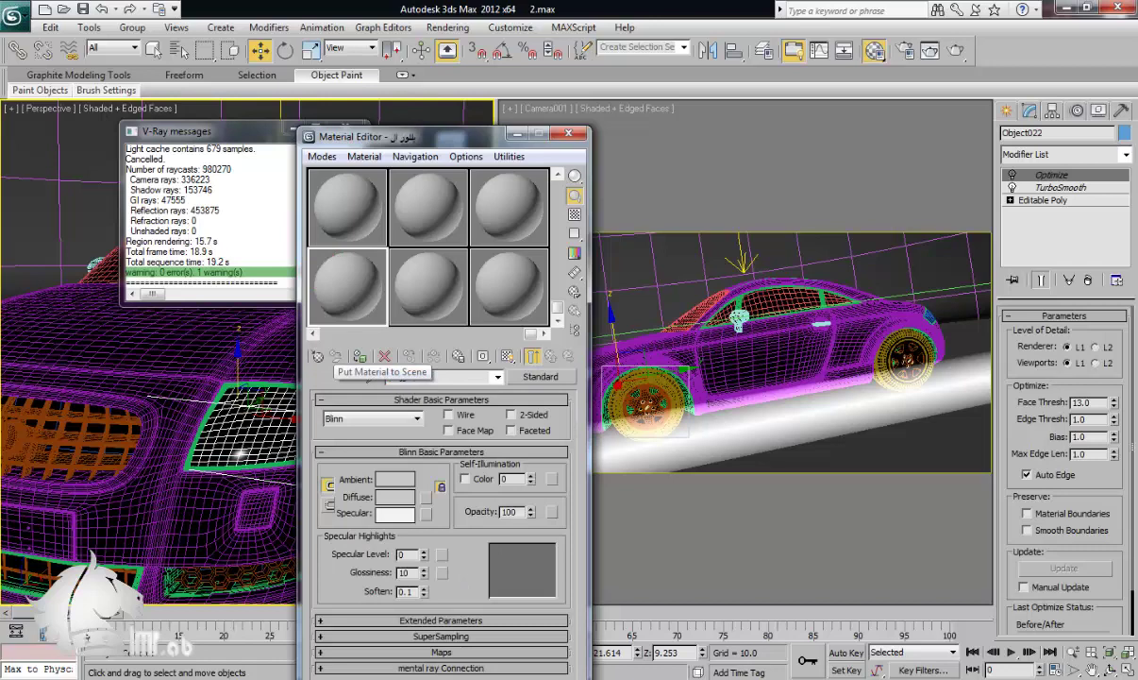
text(صوء الأمامي)
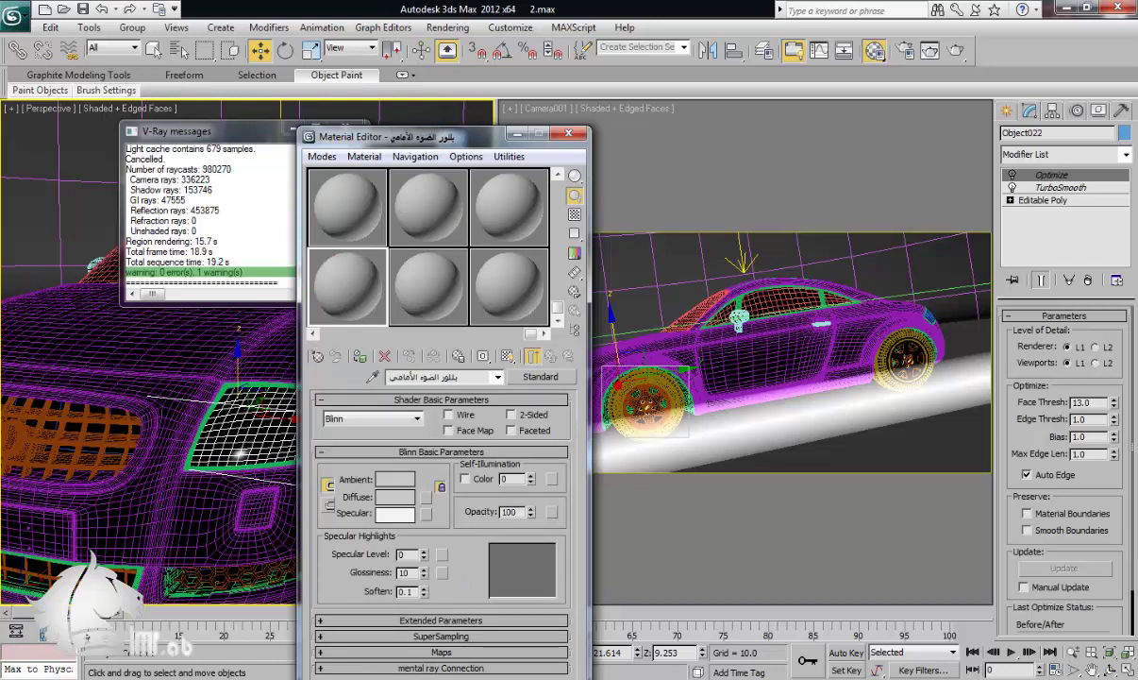
Step: Convert the بللور الضوء الأمامي material to VRayMtl and set its diffuse color to near-black
click(552, 378)
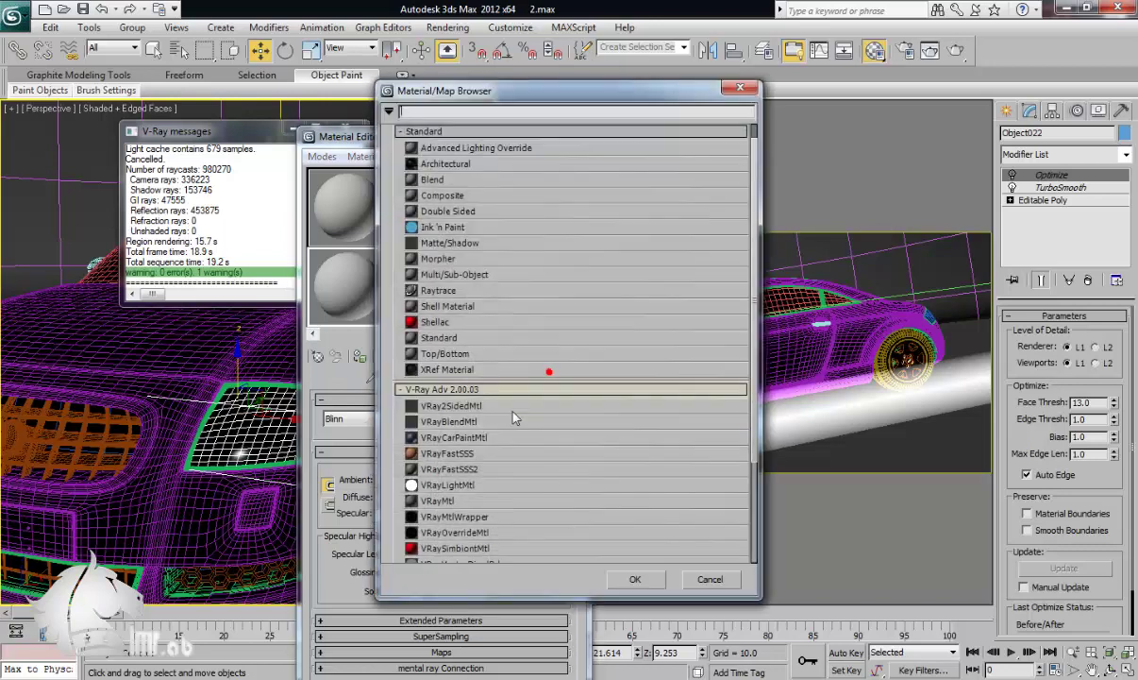
double_click(448, 495)
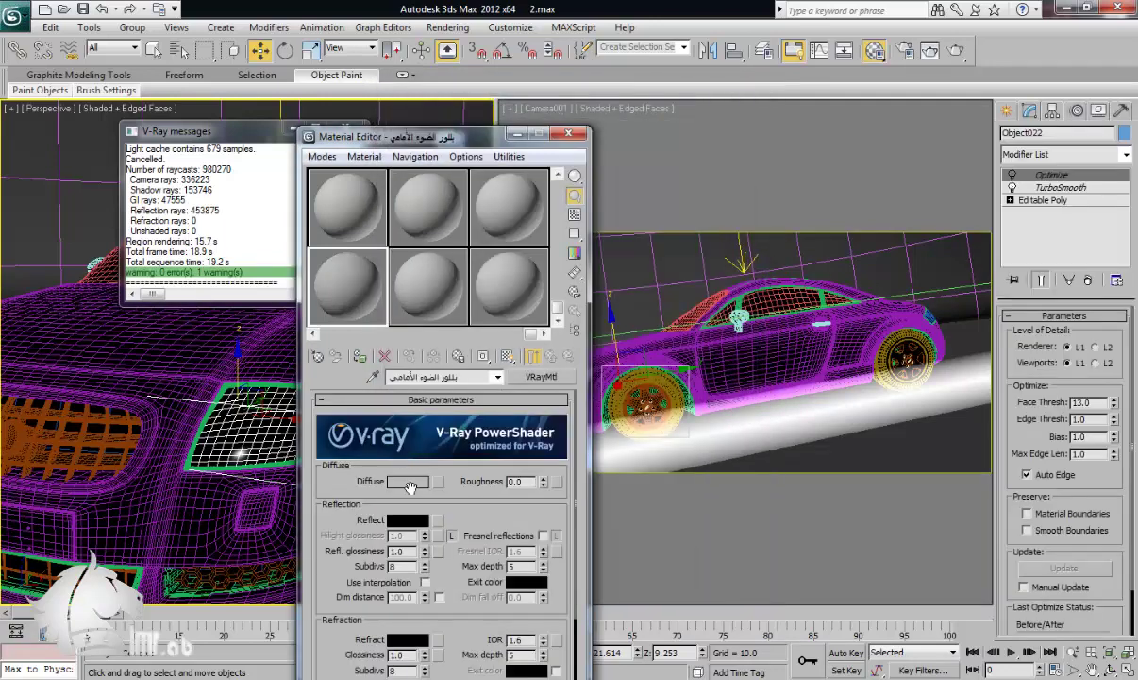
click(408, 481)
drag(346, 229, 345, 165)
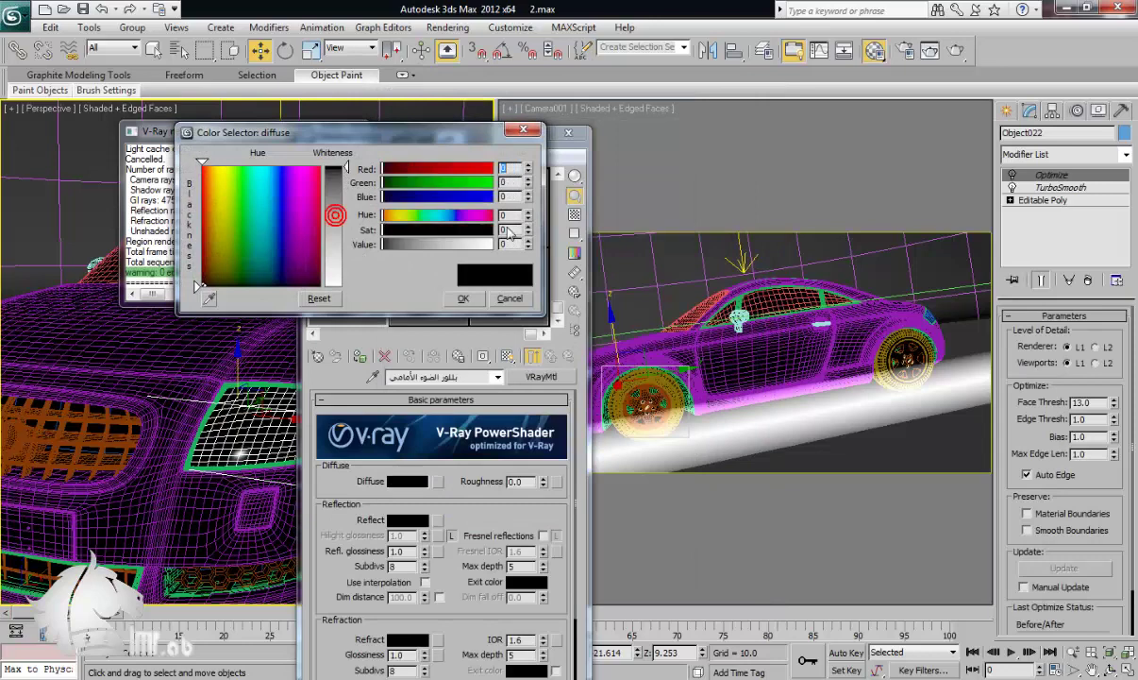
click(528, 240)
click(463, 298)
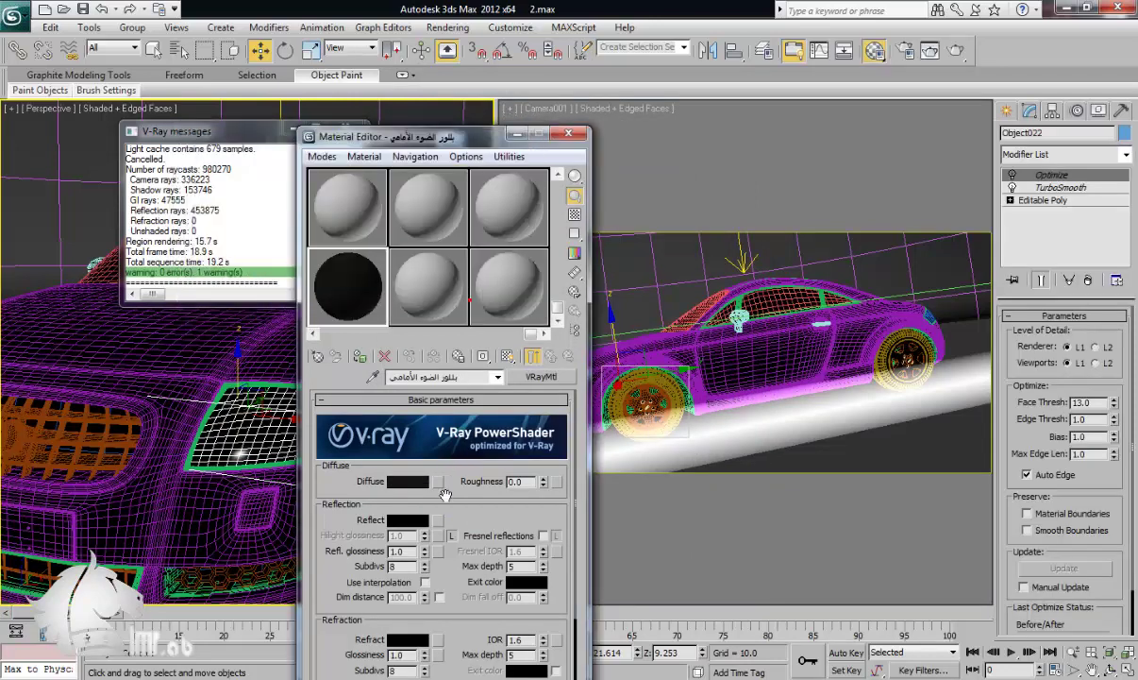
Step: Set the headlight glass material's reflection color to a neutral grey with value 100
click(412, 520)
drag(344, 168, 345, 219)
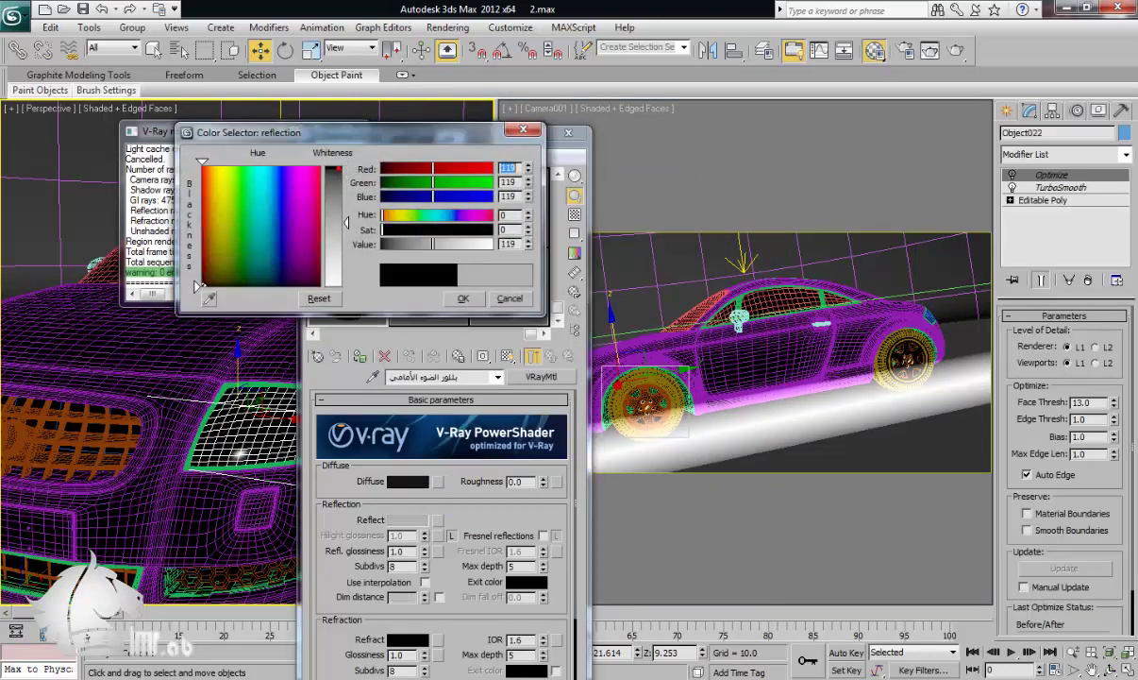
click(515, 244)
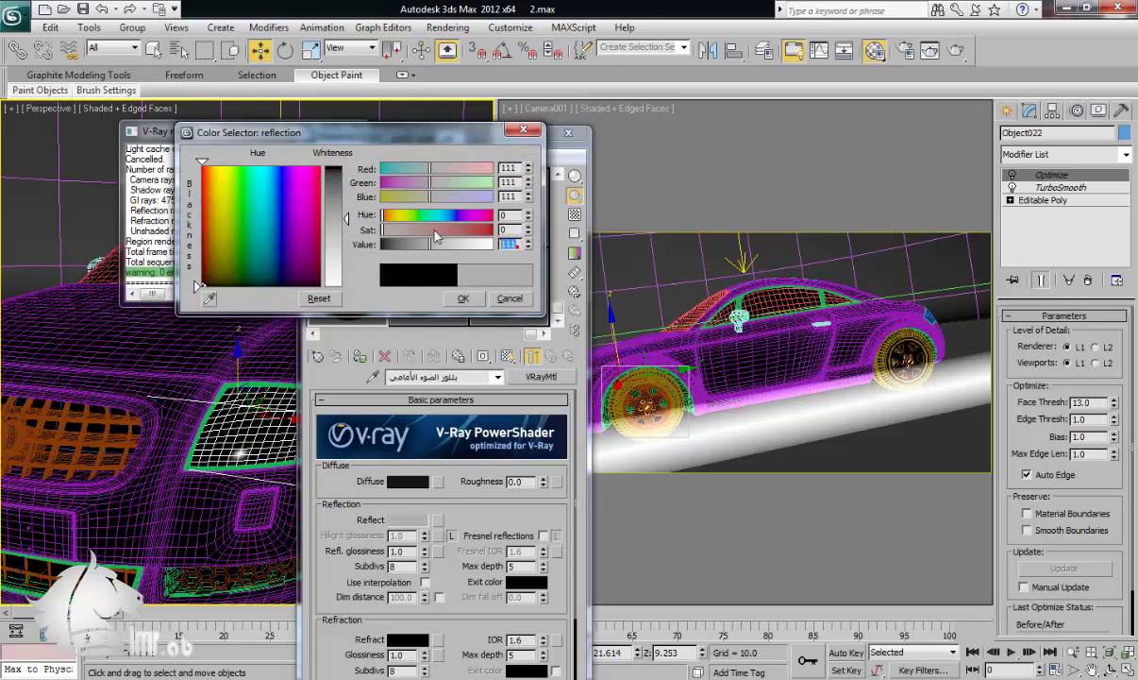
click(509, 245)
text(100)
key(Return)
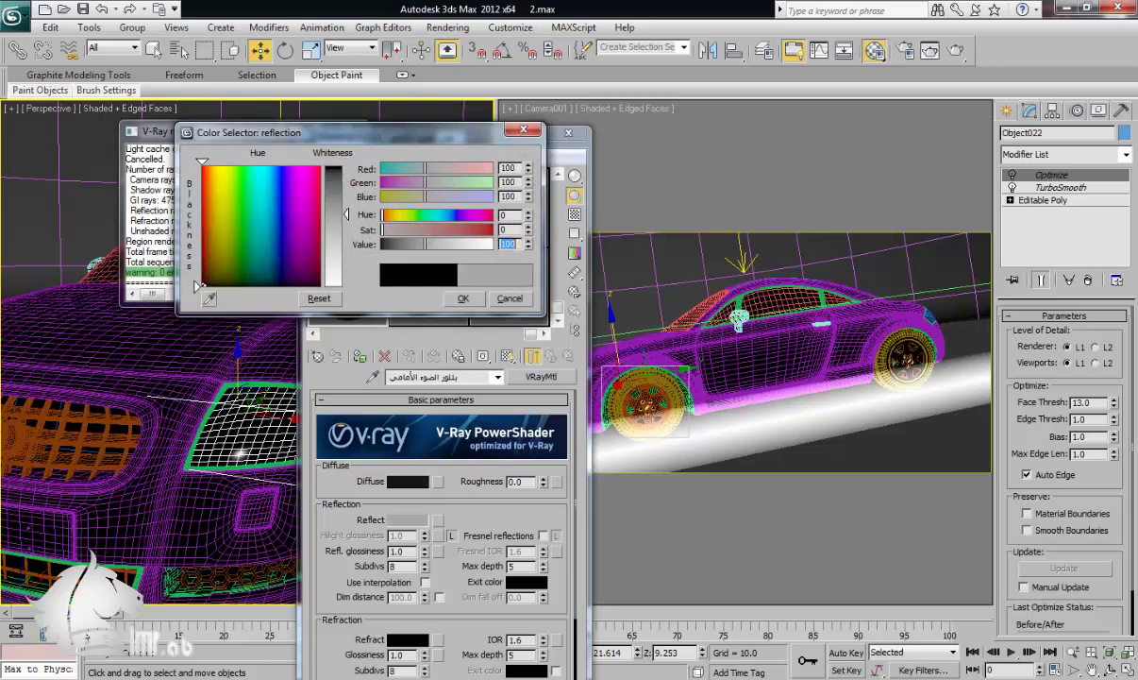
click(472, 299)
Step: Set the headlight glass material's reflection glossiness to 0.95 and turn on the checkered background in its sample preview
scroll(436, 486, down, 3)
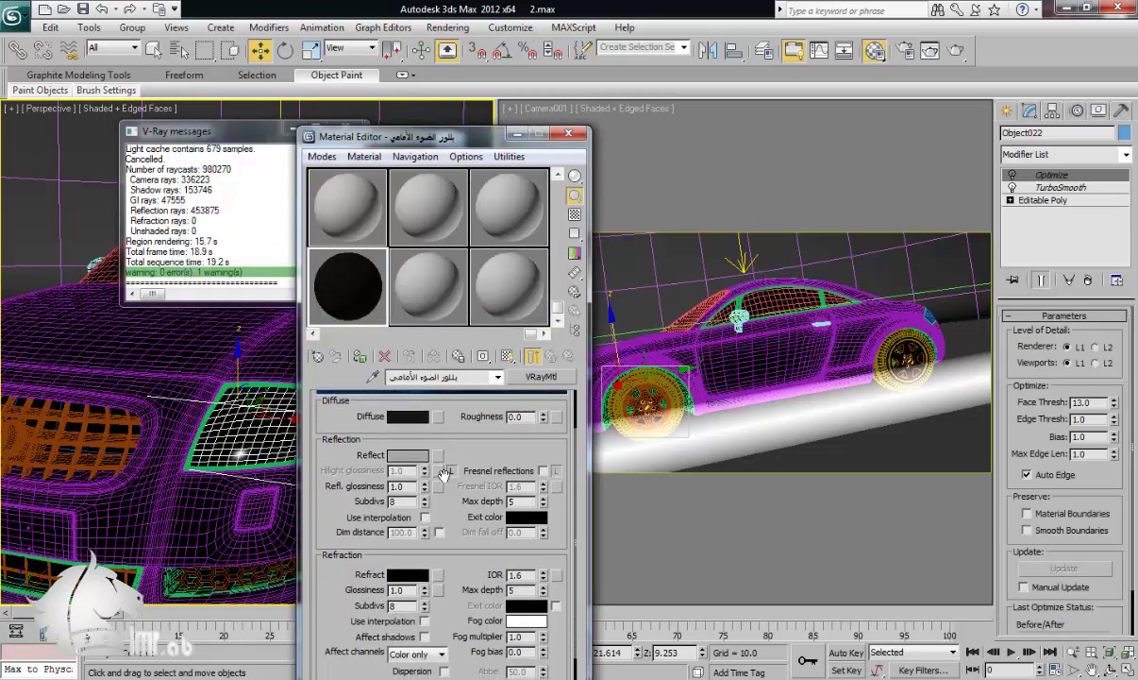
double_click(401, 485)
scroll(462, 524, down, 1)
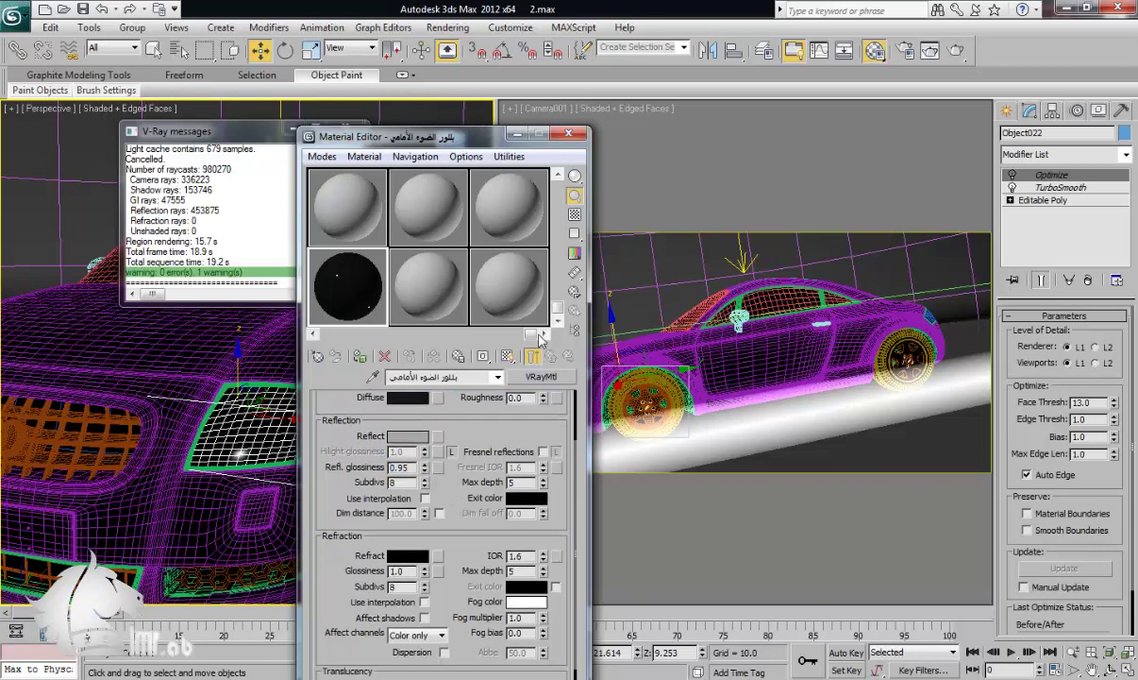
click(574, 215)
Step: Set the headlight glass material's refraction color to a near-white neutral with value 250
scroll(399, 443, down, 3)
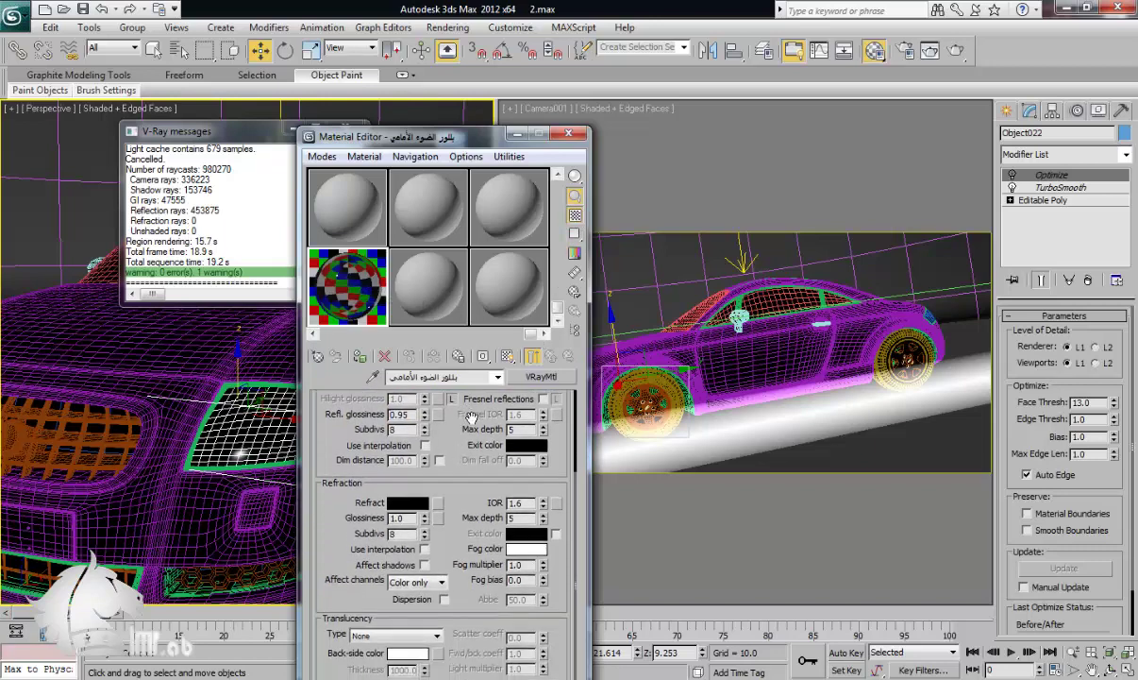
click(414, 506)
drag(335, 224, 336, 283)
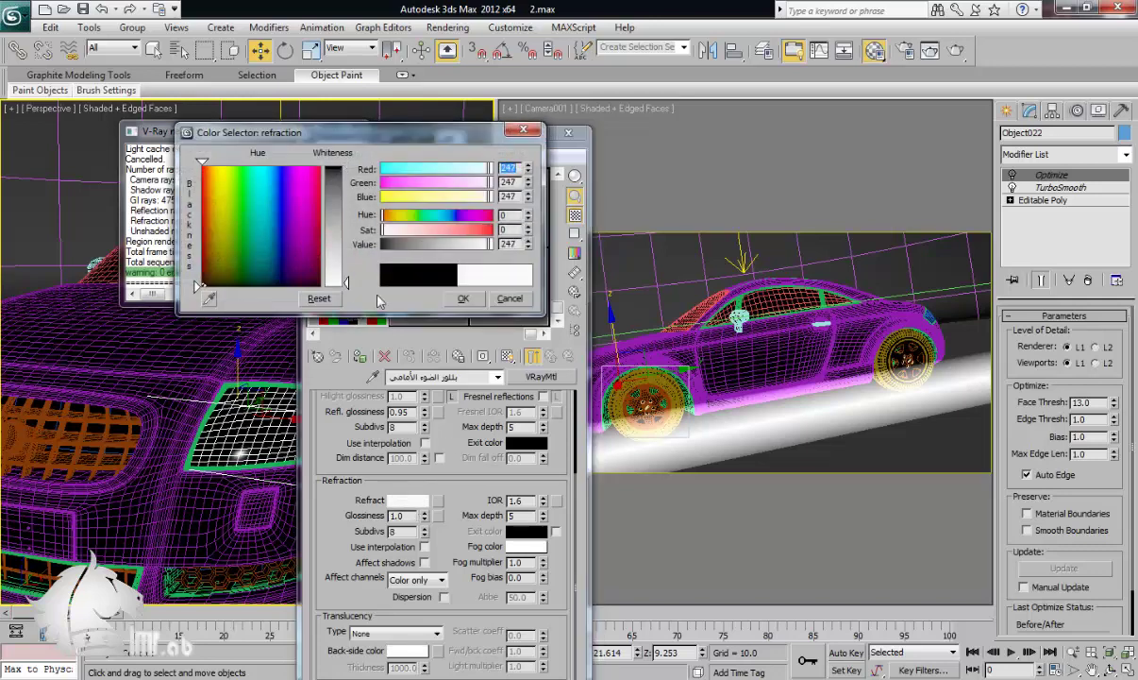
click(509, 243)
text(250)
key(Return)
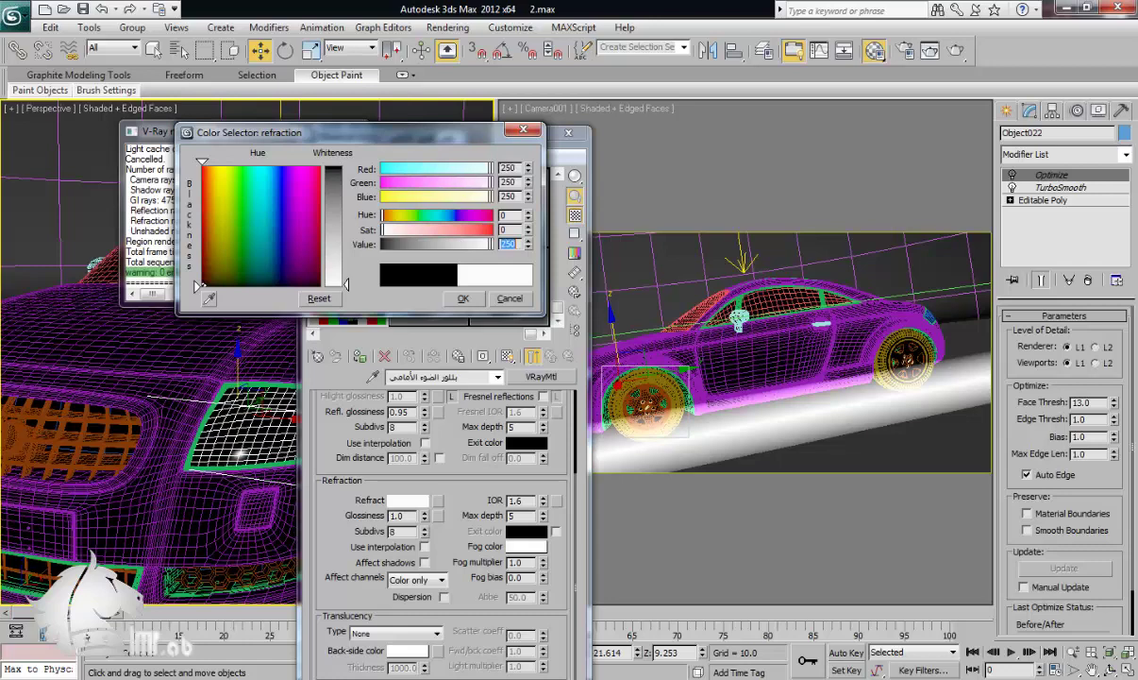
click(462, 299)
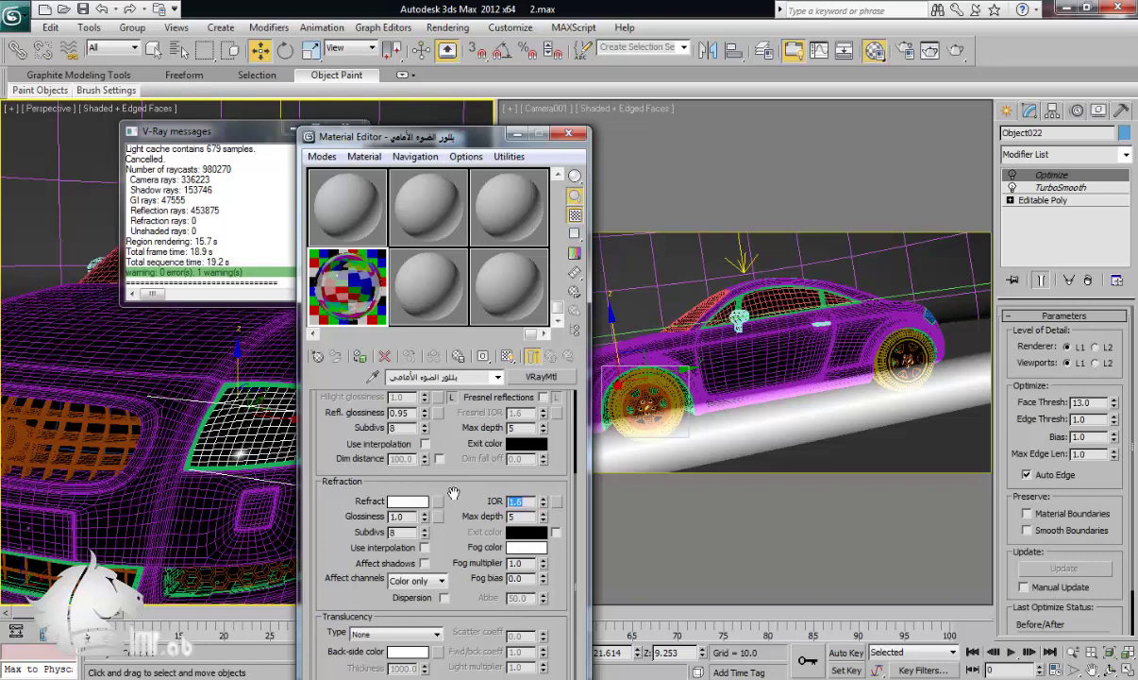
Step: Set the headlight glass material's refraction IOR to 1.1 and assign the material to the front headlight lens
text(1.1)
key(Return)
drag(485, 492, 496, 470)
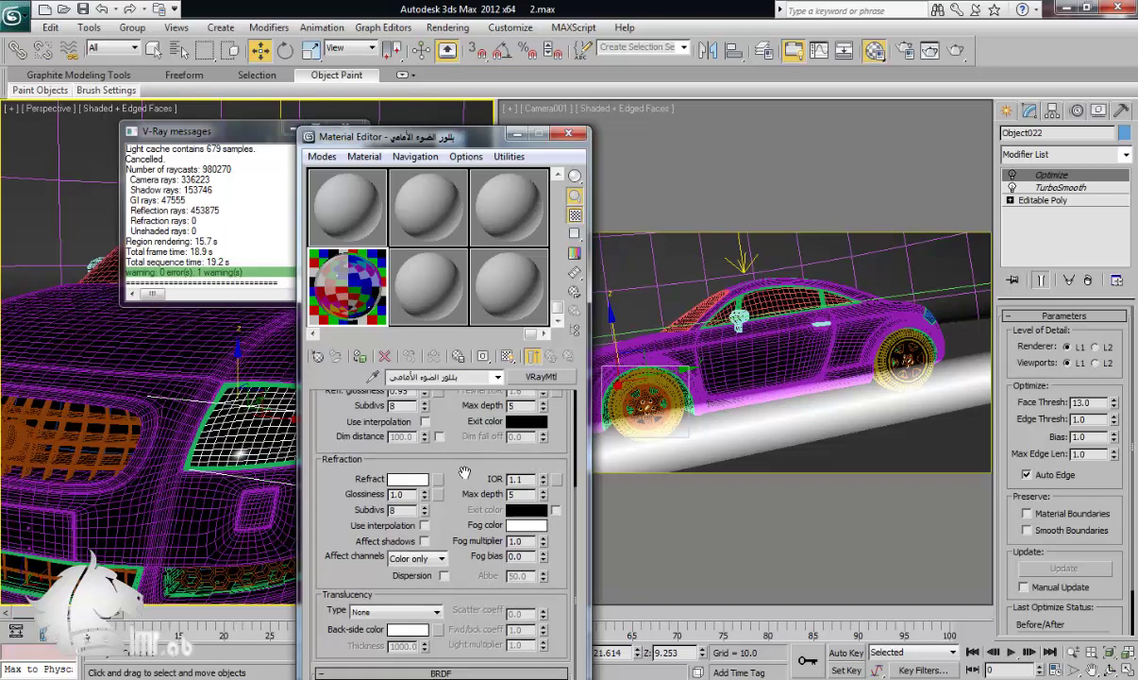
mouse_move(465, 523)
mouse_down()
mouse_move(464, 509)
mouse_move(464, 533)
mouse_up()
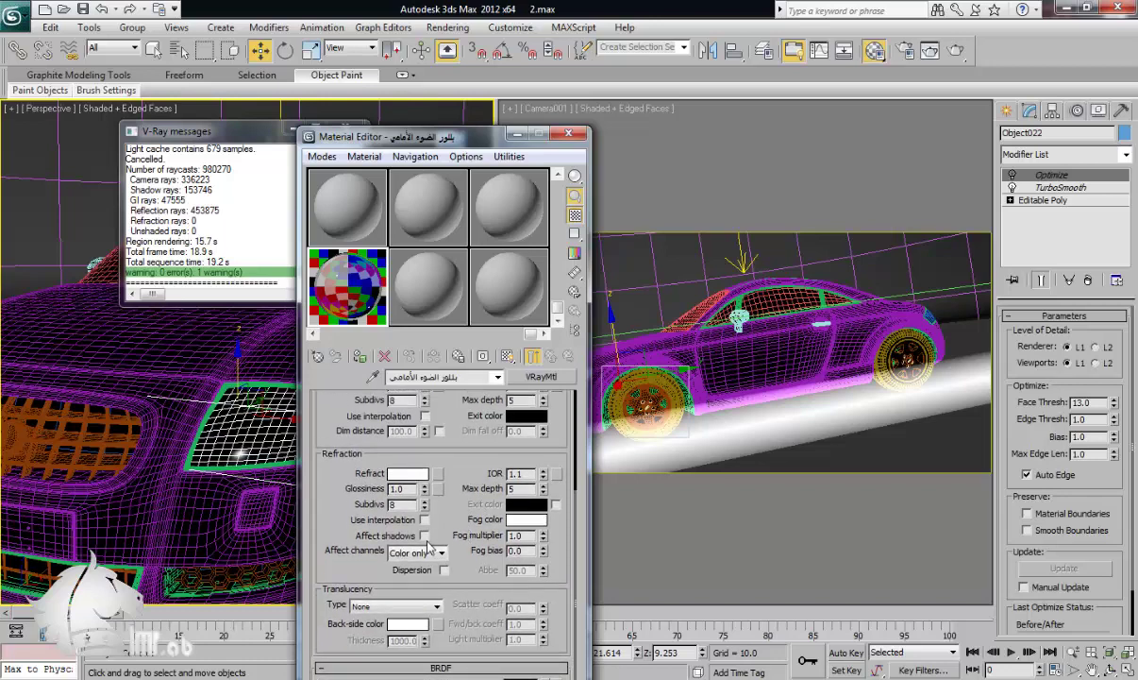
drag(470, 519, 496, 620)
scroll(476, 604, up, 3)
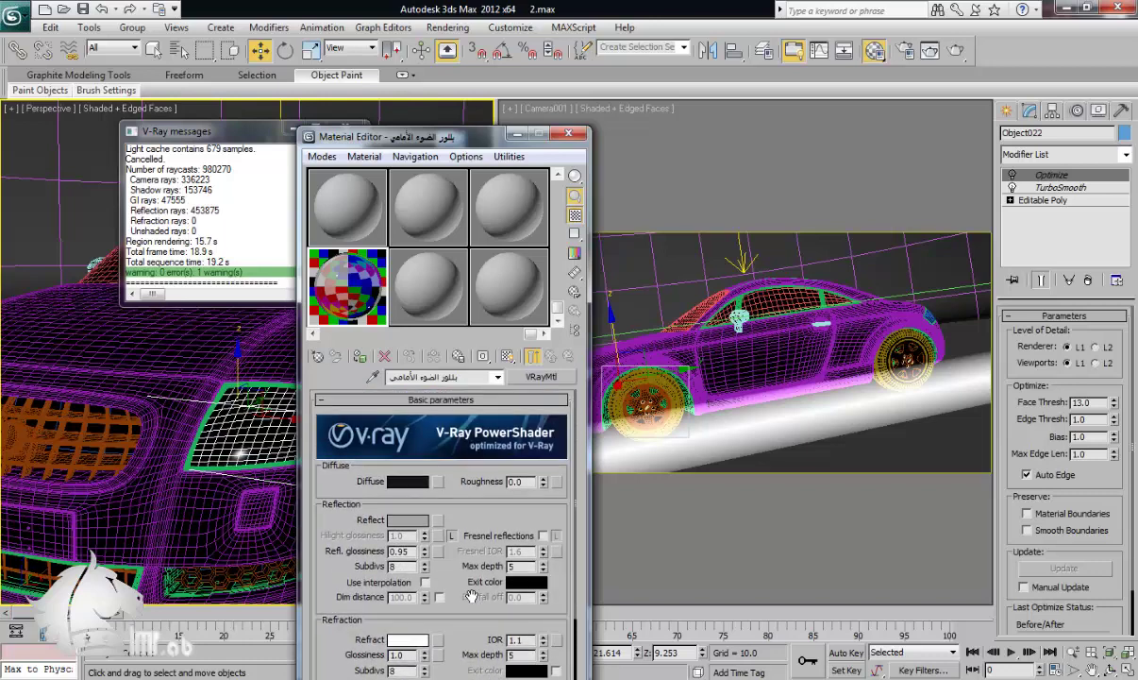
scroll(424, 570, down, 2)
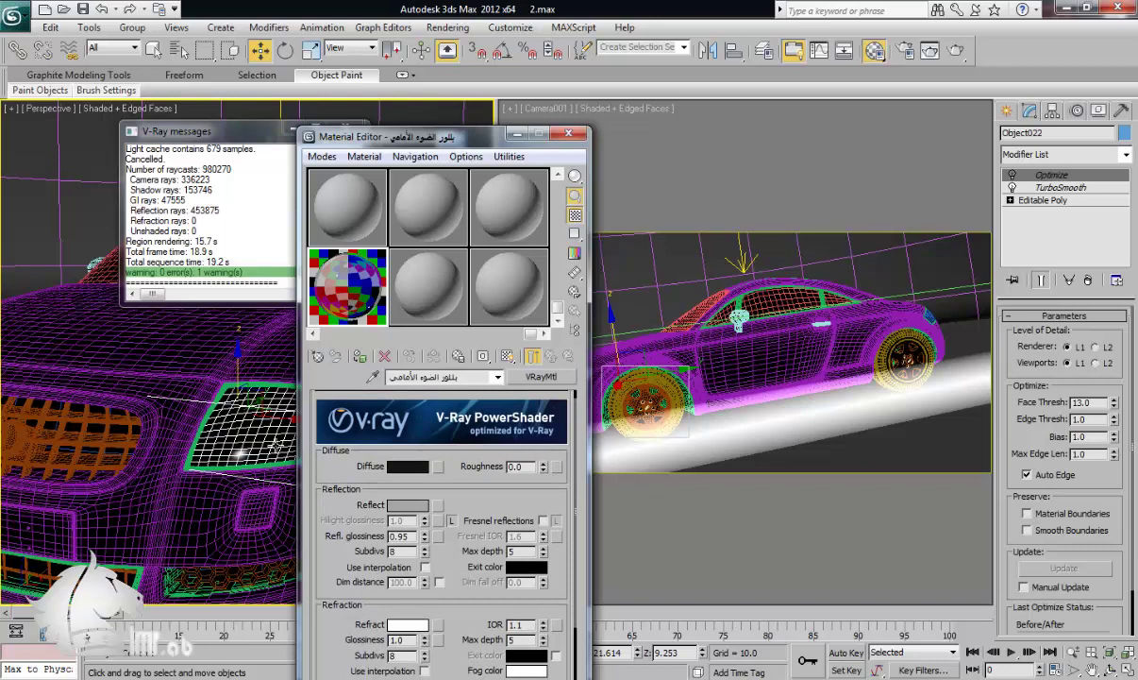
drag(359, 295, 637, 415)
Step: Test-render a small region around the front headlight in Camera001, then close the rendered frame and the render setup
drag(415, 137, 247, 142)
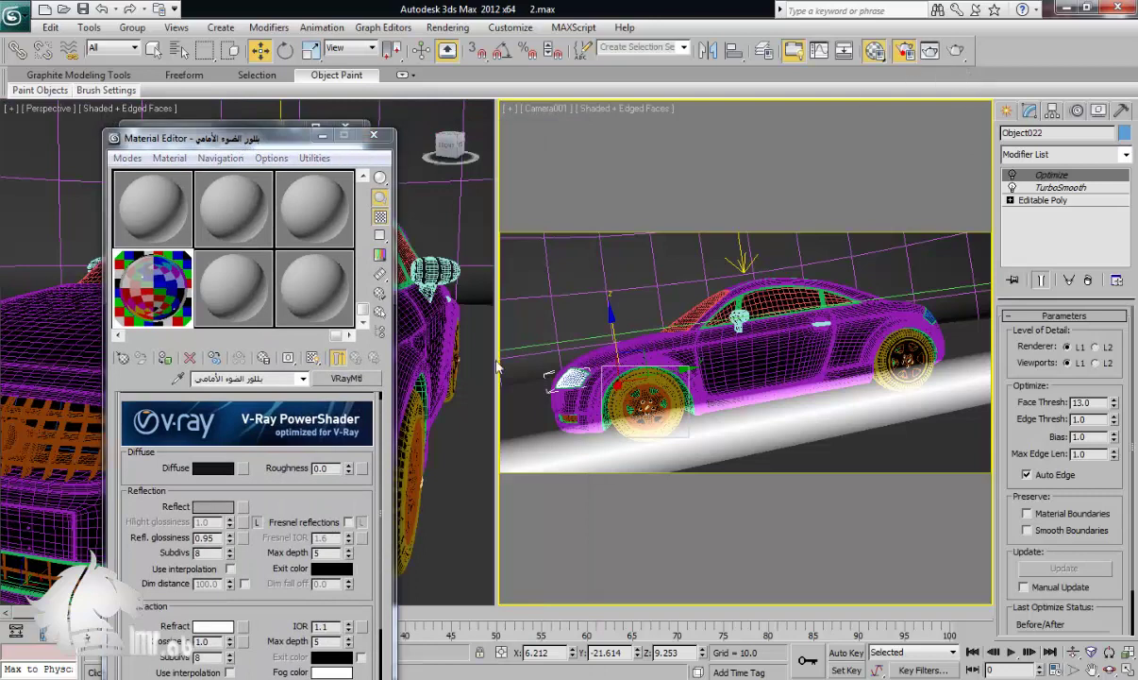
key(F10)
click(759, 282)
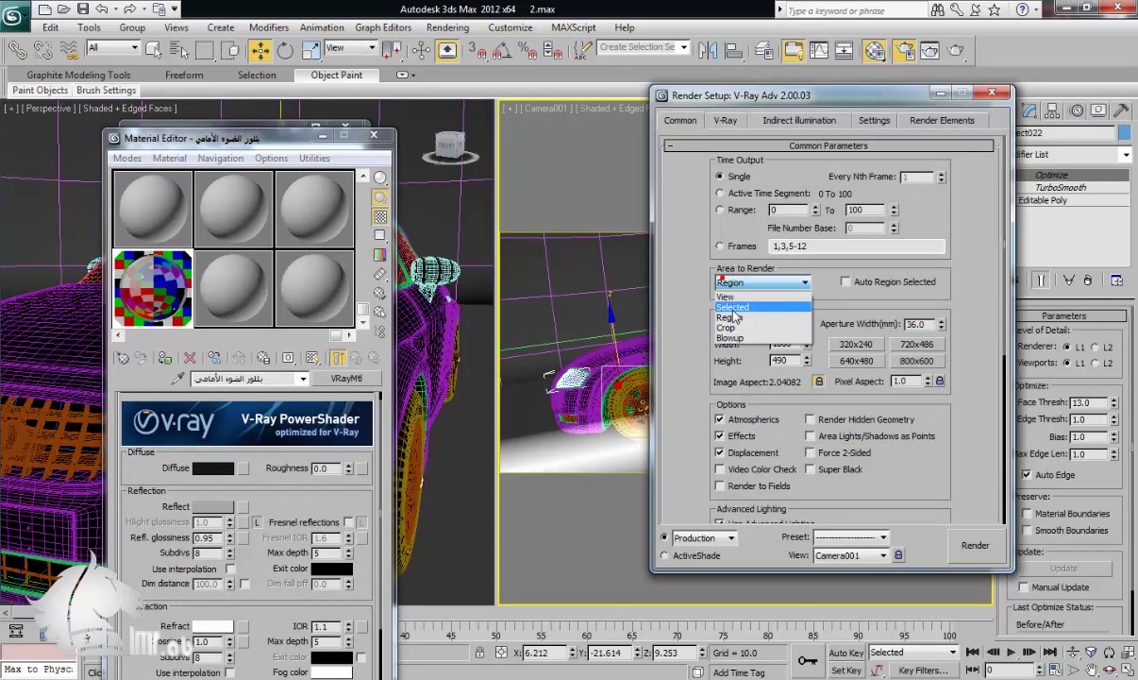
click(733, 318)
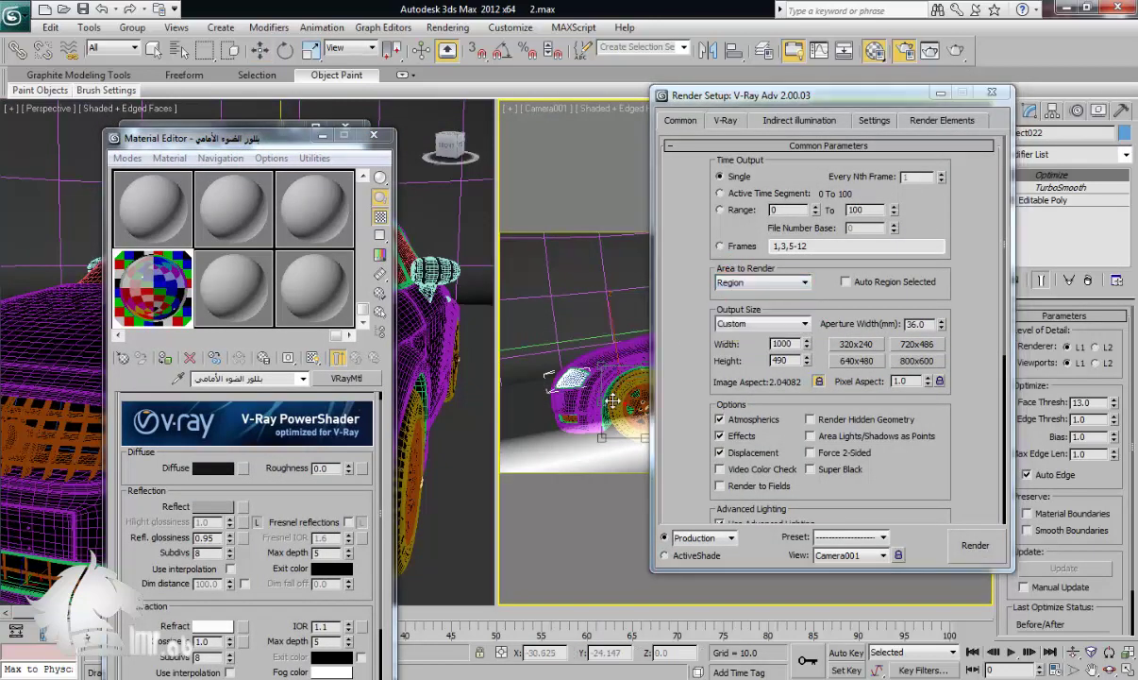
drag(552, 349, 569, 374)
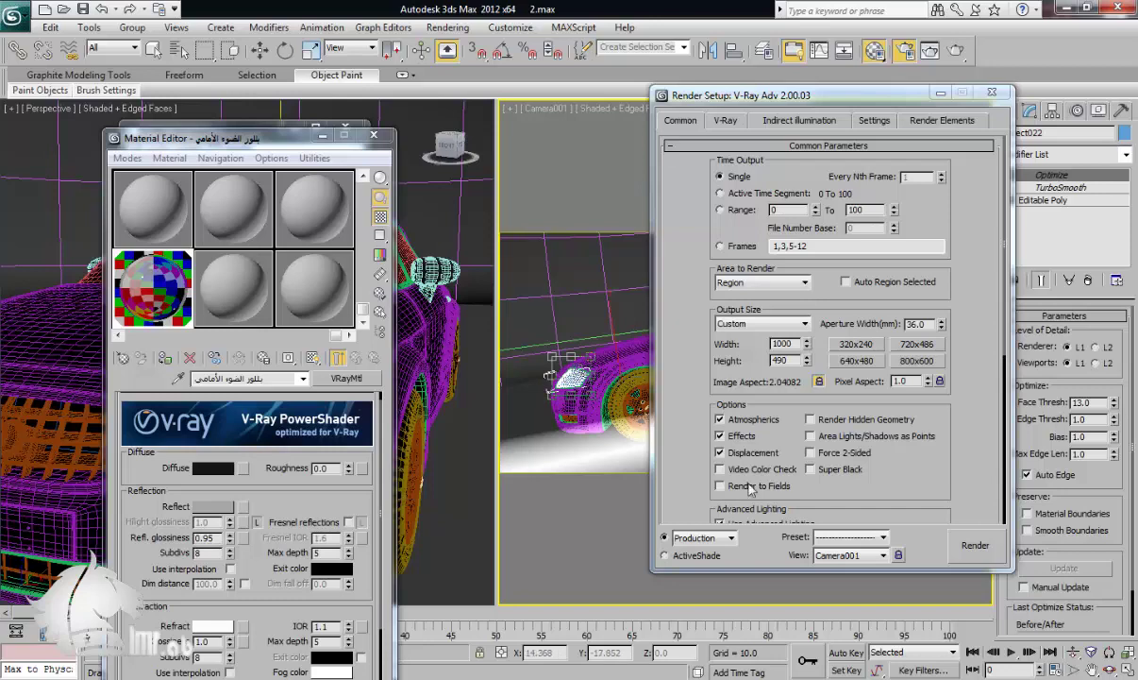
click(964, 559)
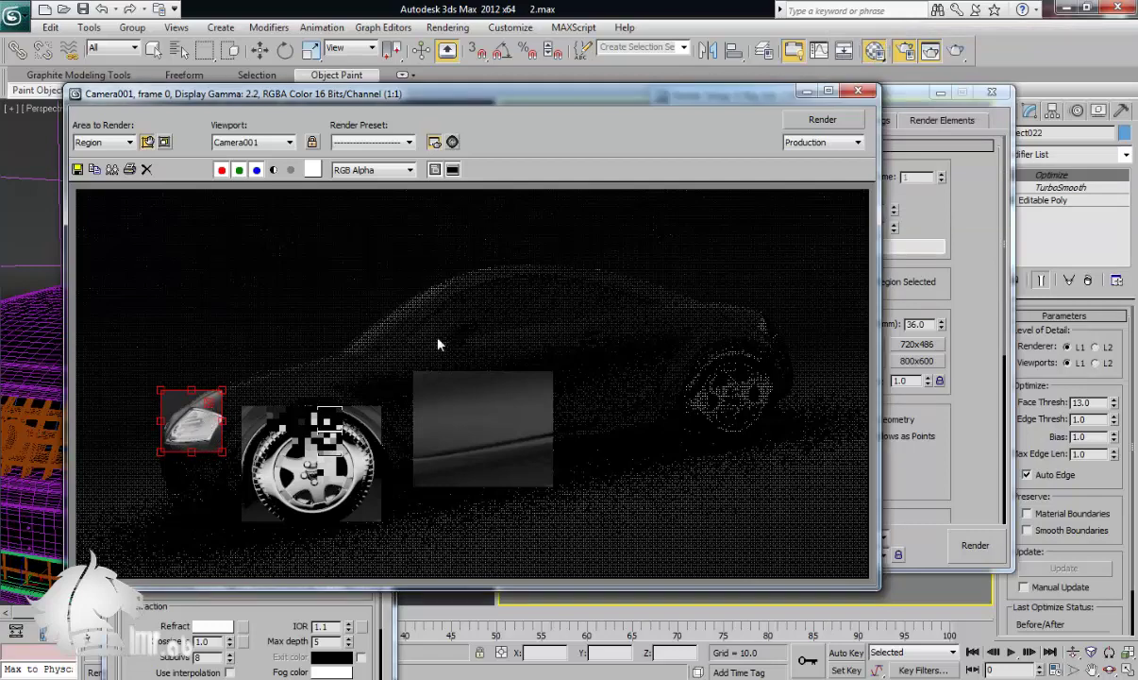
click(859, 91)
click(992, 91)
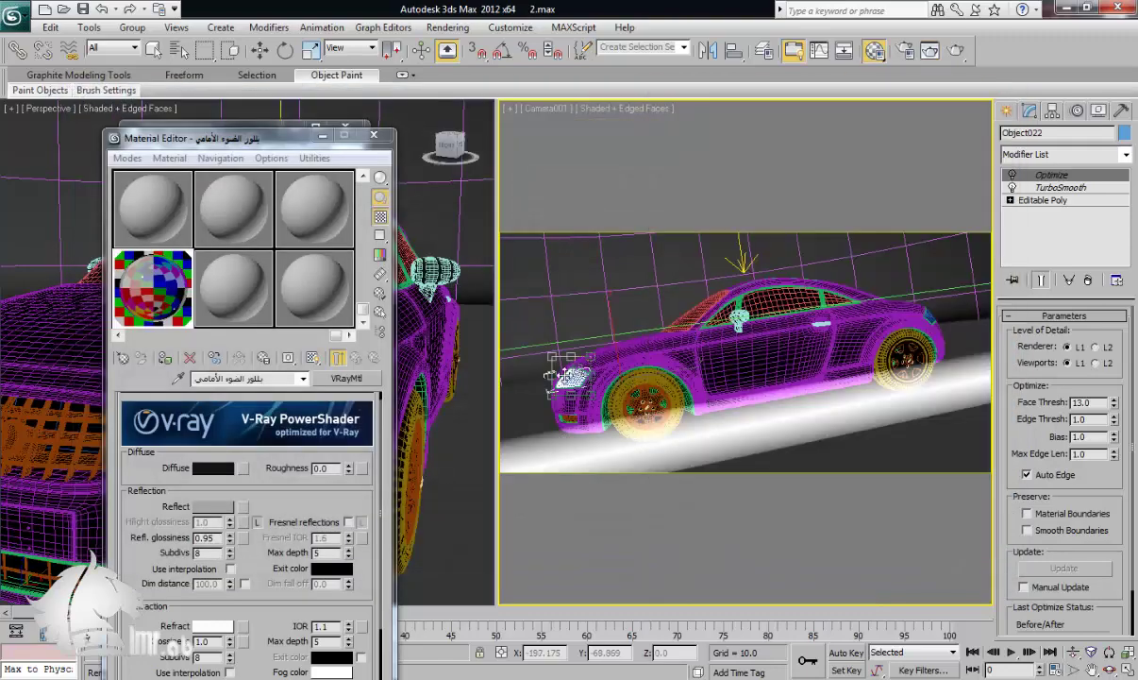
Step: Show the perspective view as wireframe and select the headlight's inner housing, object 11, behind the lens
drag(270, 138, 631, 168)
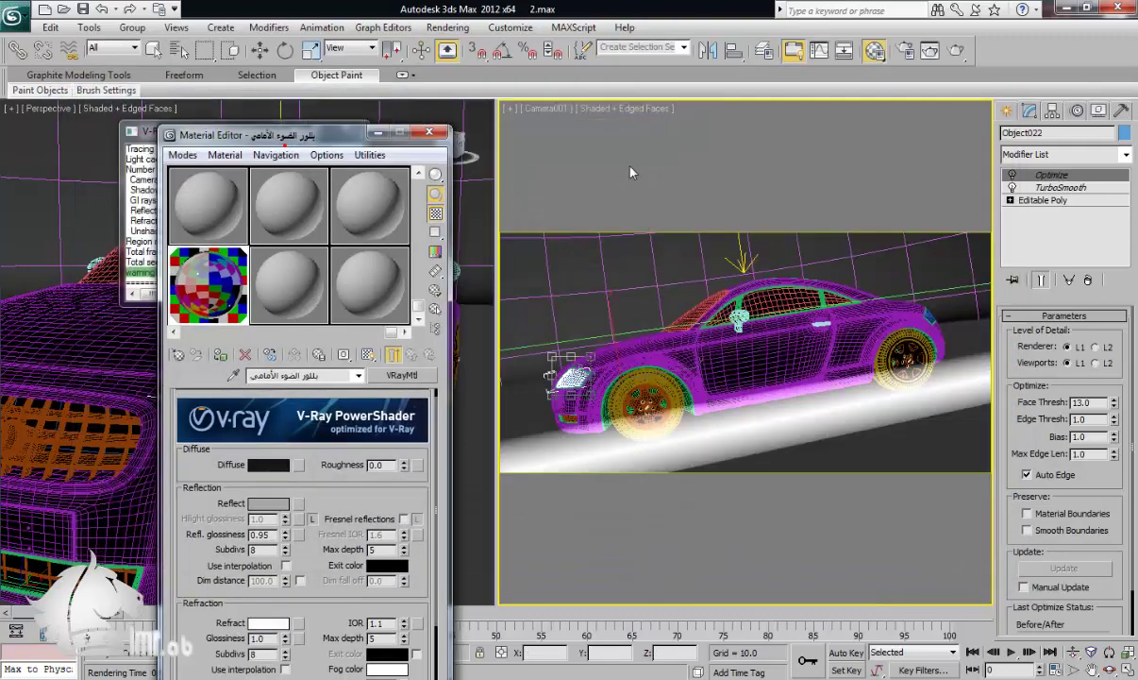
right_click(279, 444)
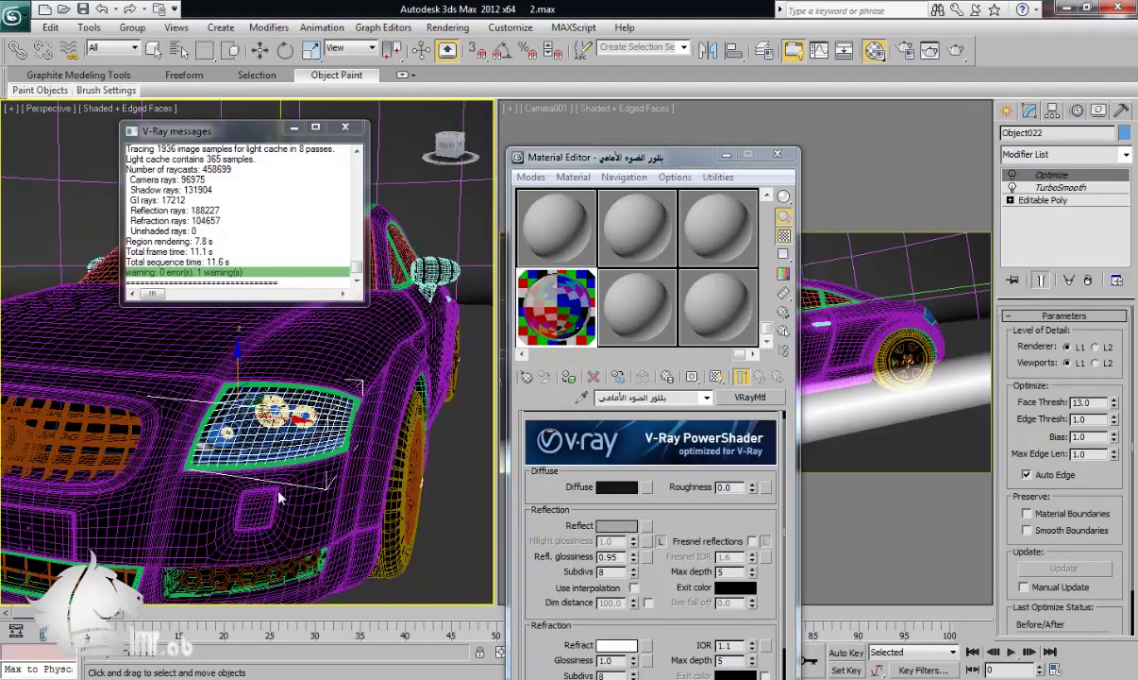
key(F3)
scroll(252, 411, up, 6)
mouse_move(252, 409)
middle_down()
mouse_move(271, 420)
mouse_move(253, 391)
middle_up()
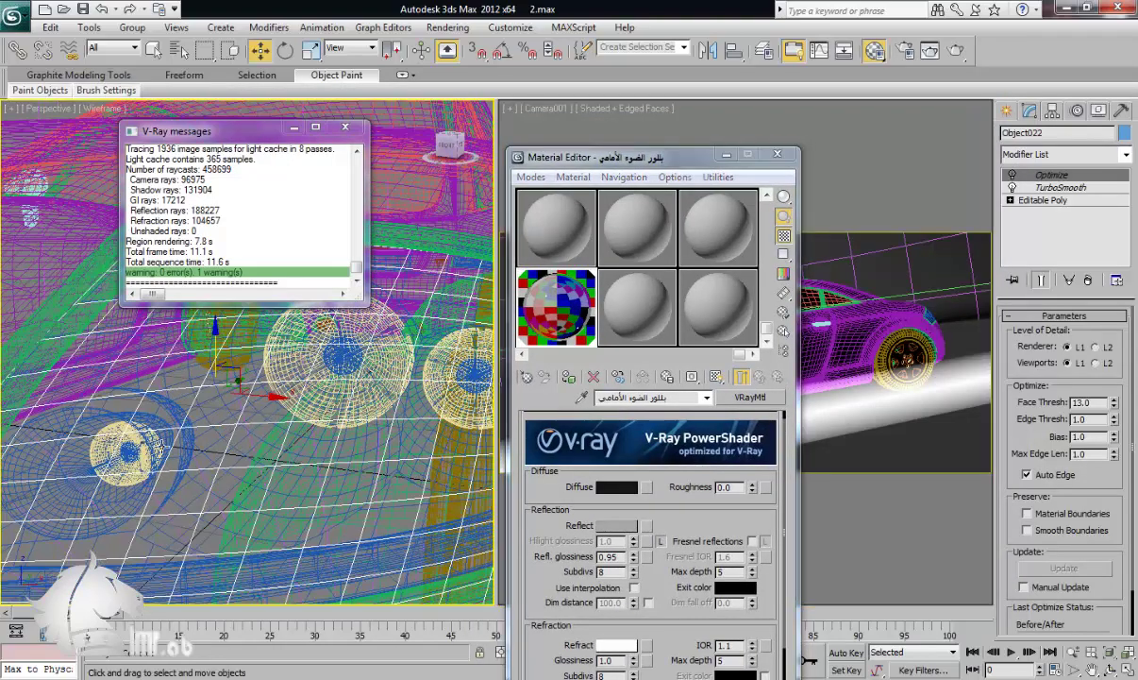
click(190, 443)
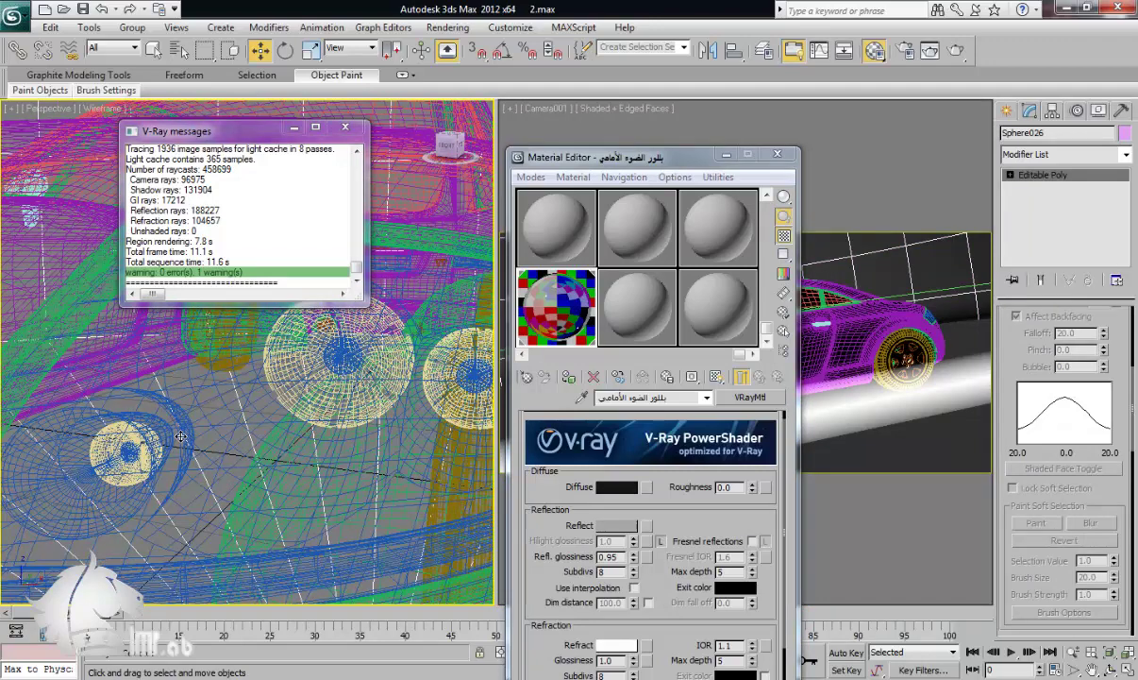
click(184, 421)
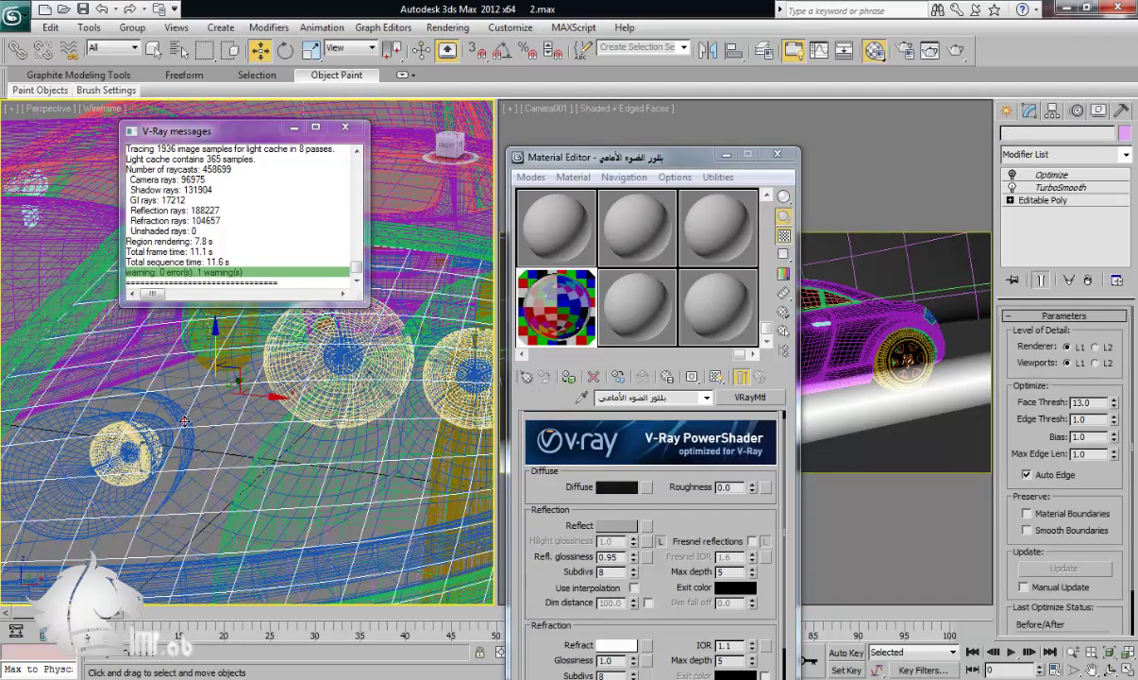
click(186, 416)
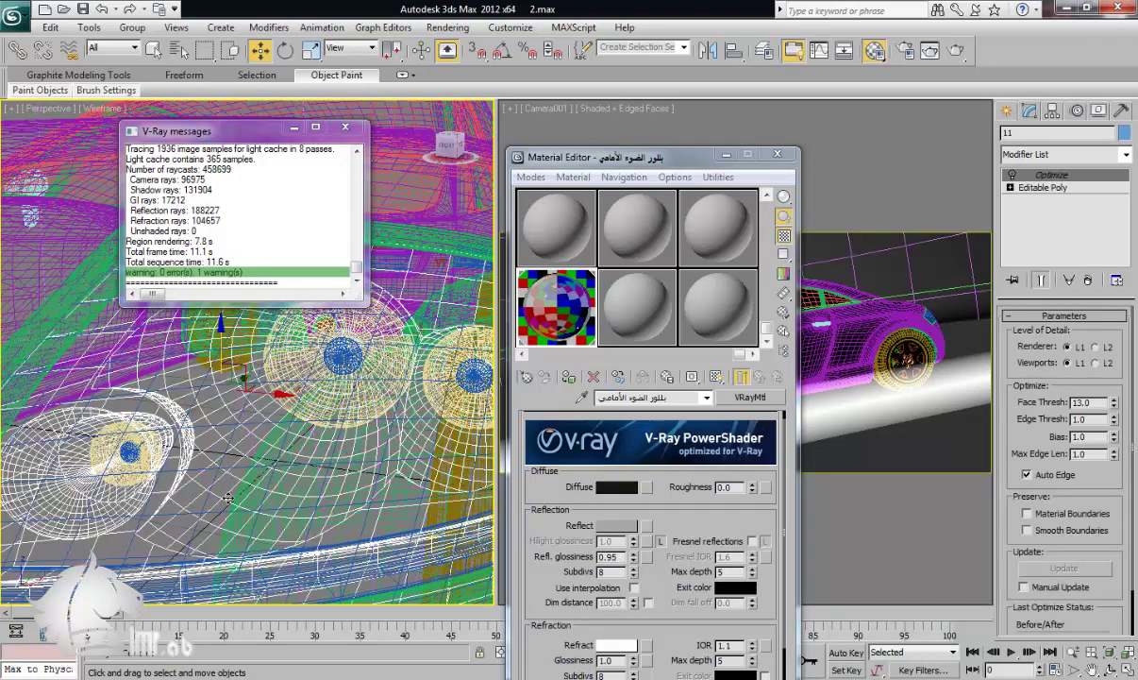
middle_drag(235, 530, 227, 488)
Step: Copy the glossy black plastic material into the empty slot beside it and rename the copy بلاستيك أبيض لميع
drag(739, 354, 655, 354)
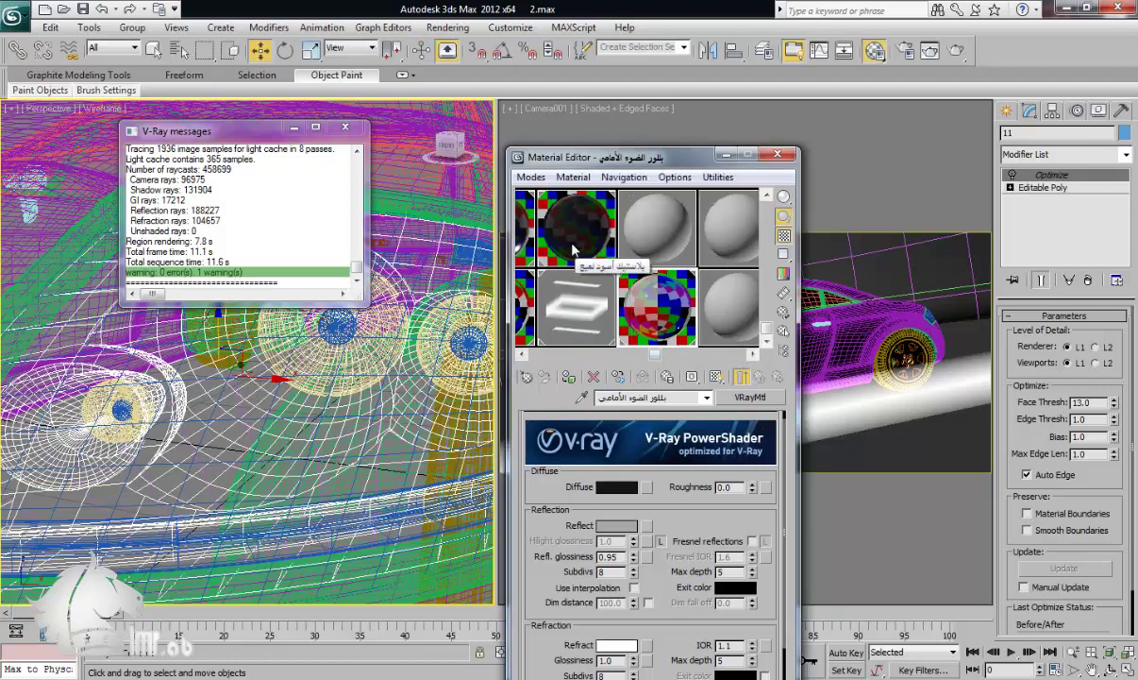
click(657, 227)
drag(576, 231, 656, 228)
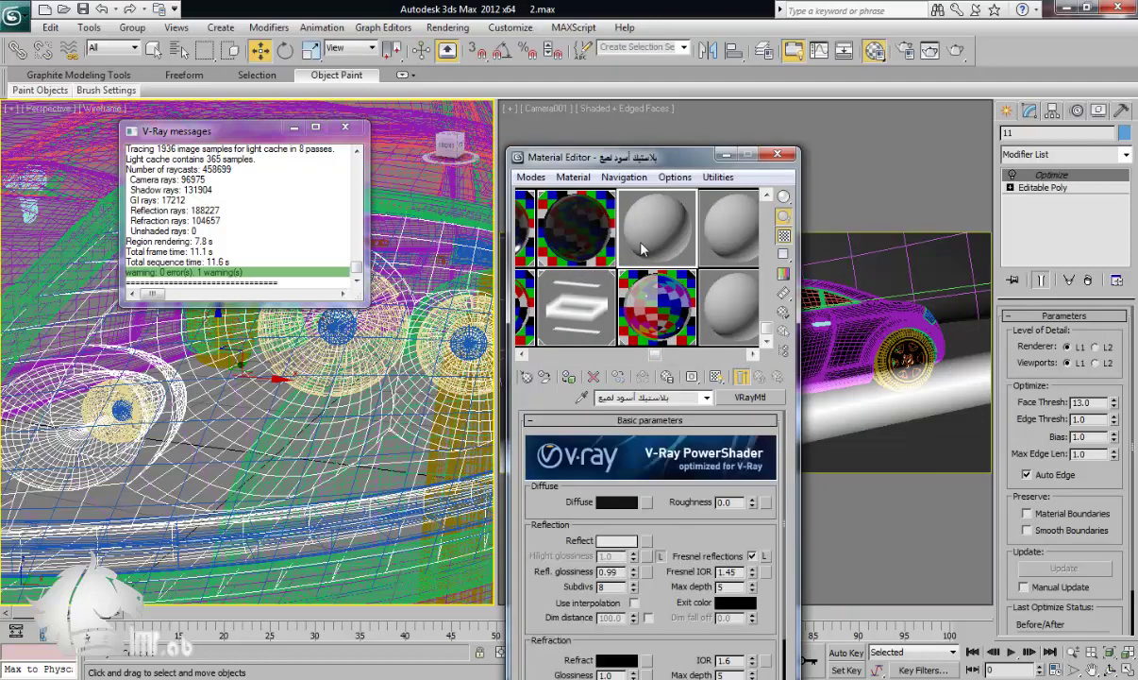
double_click(627, 398)
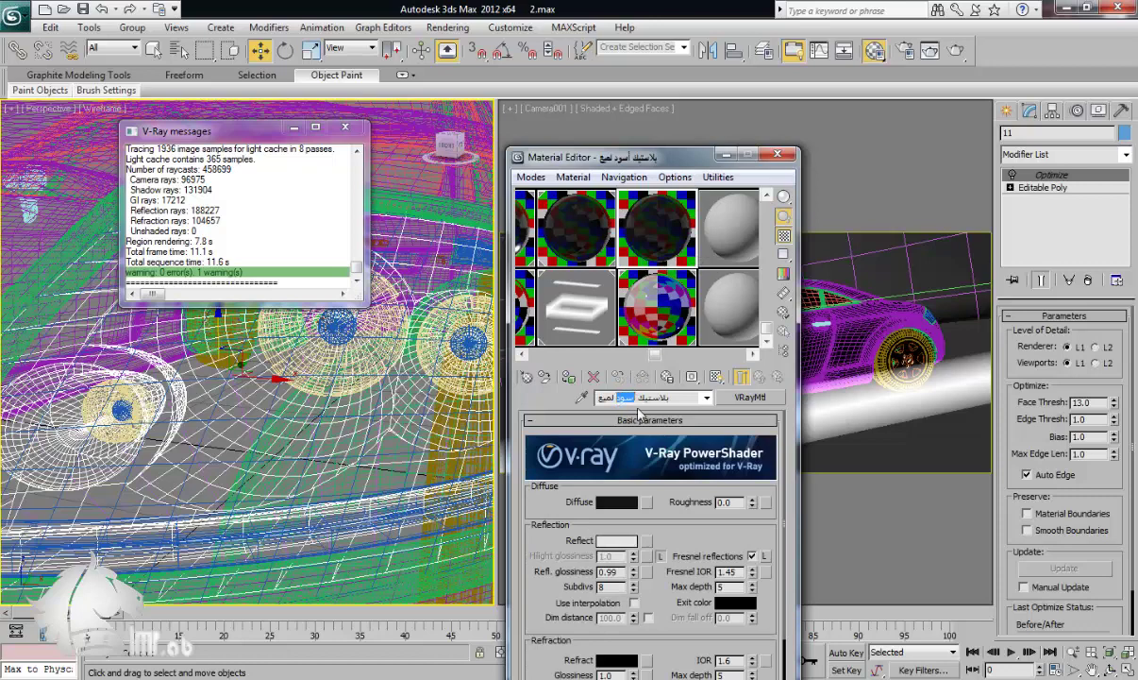
text(أبيض)
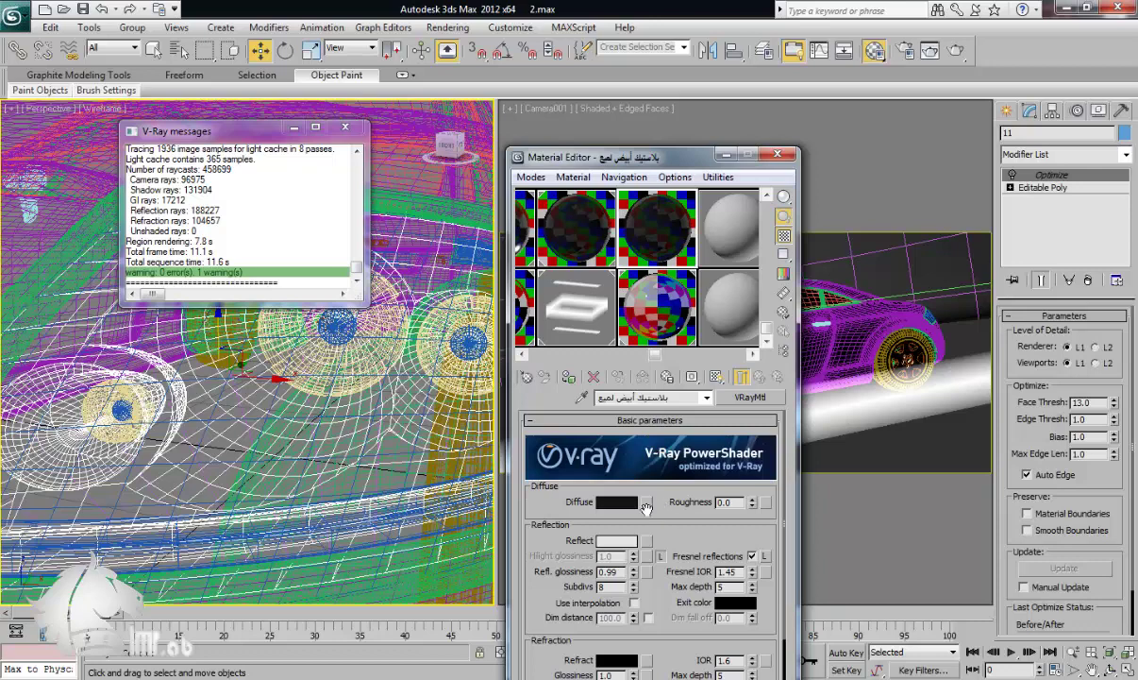
Step: Set the glossy white plastic material's diffuse color to a warm off-white of red 239, green 239, blue 223
click(617, 502)
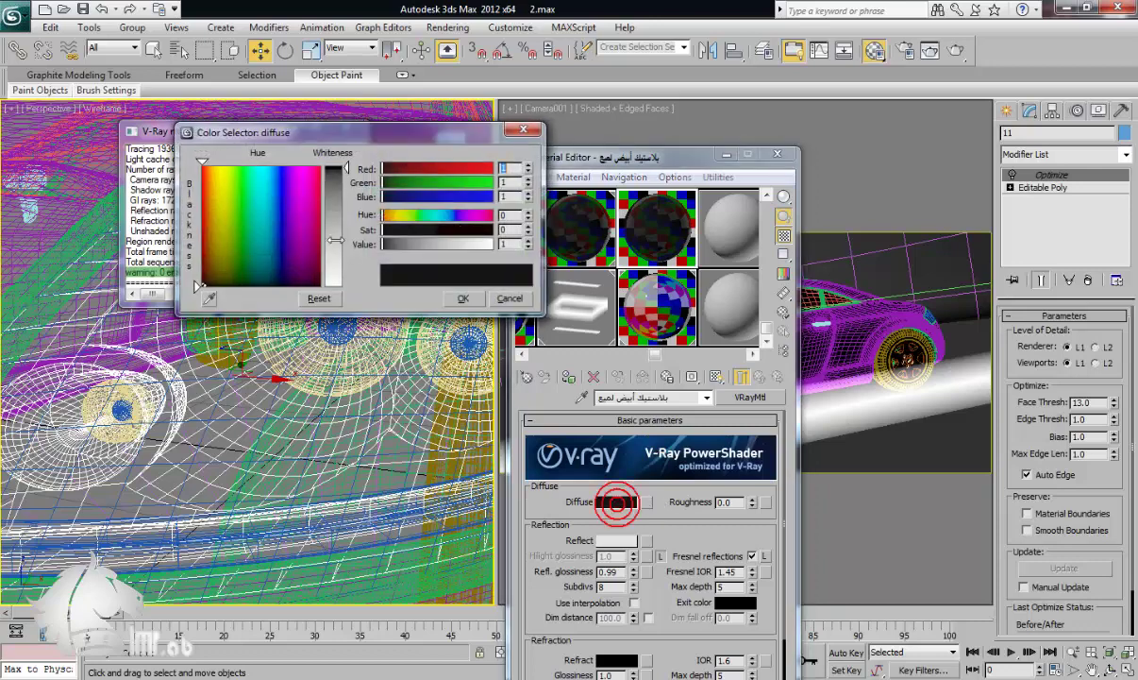
drag(316, 231, 338, 238)
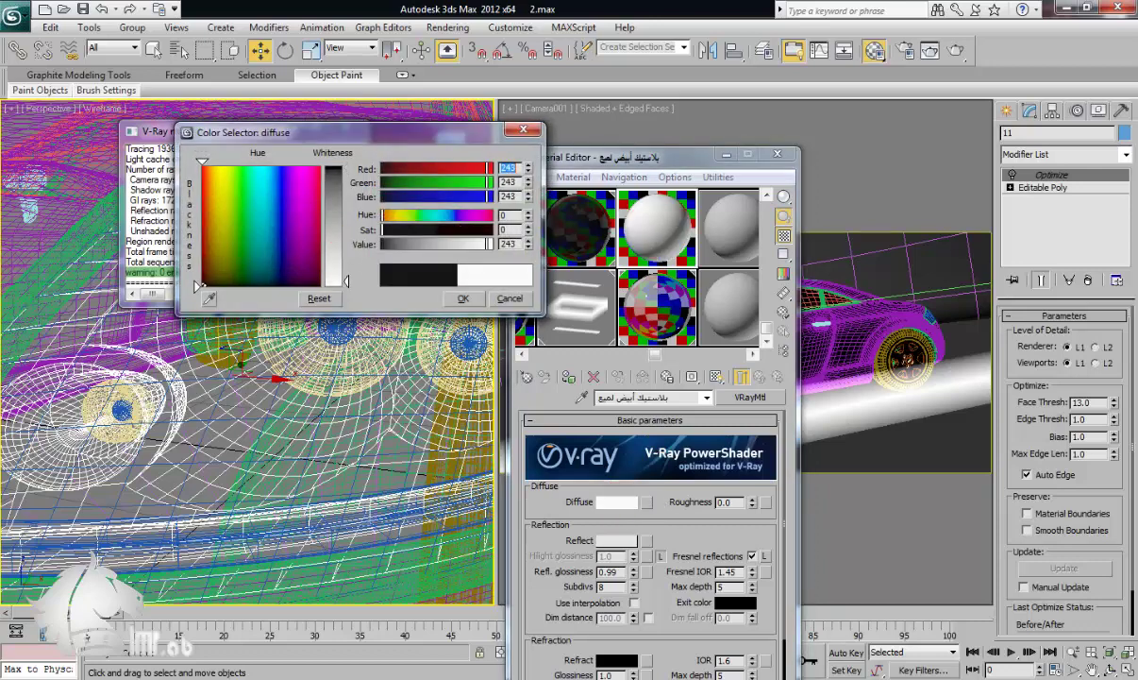
drag(247, 254, 221, 227)
drag(348, 277, 347, 272)
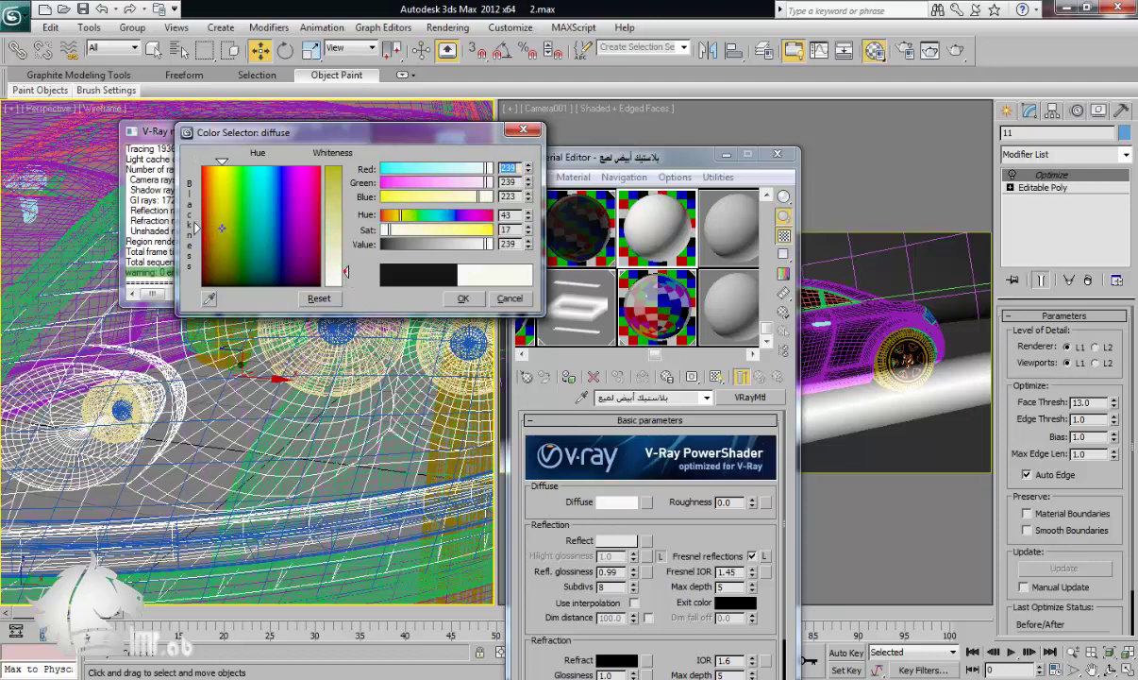
click(461, 297)
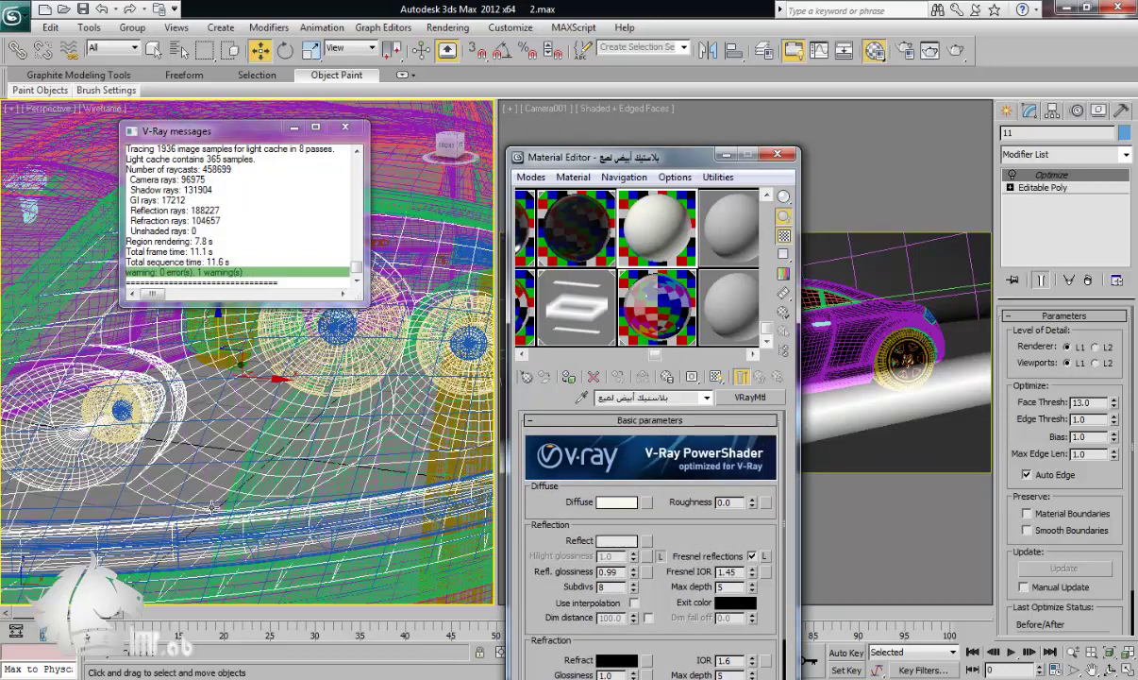
Step: Select the round lamp reflectors inside the headlight, object 12, and assign the chrome material كروم to them
scroll(160, 452, down, 5)
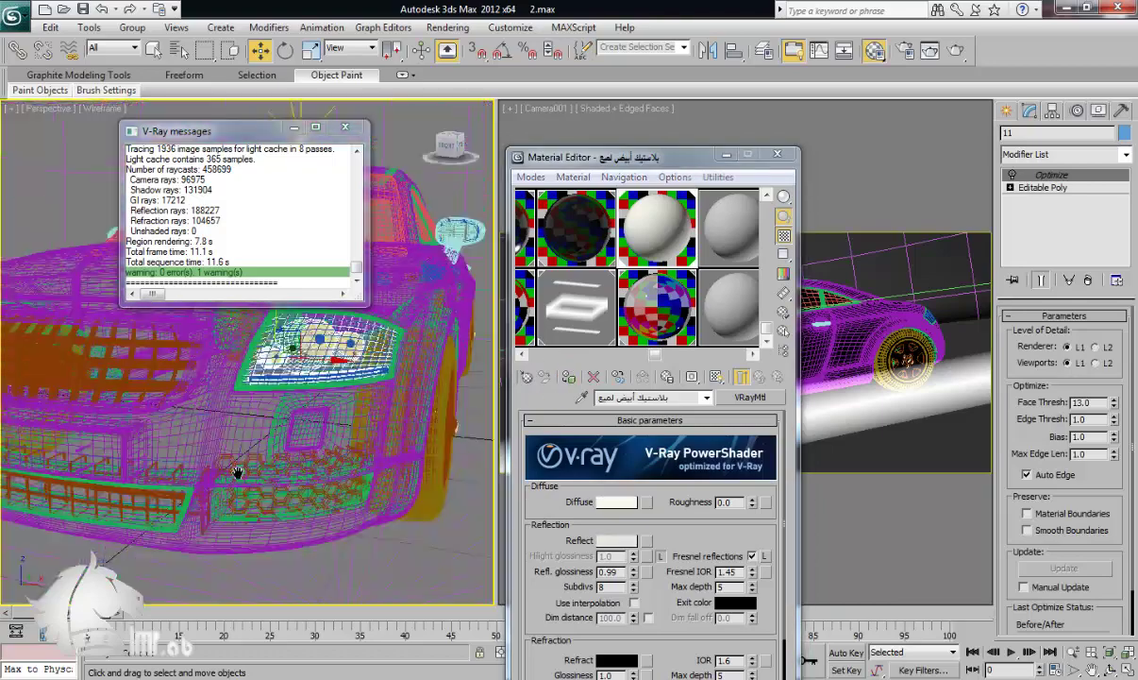
scroll(283, 469, up, 5)
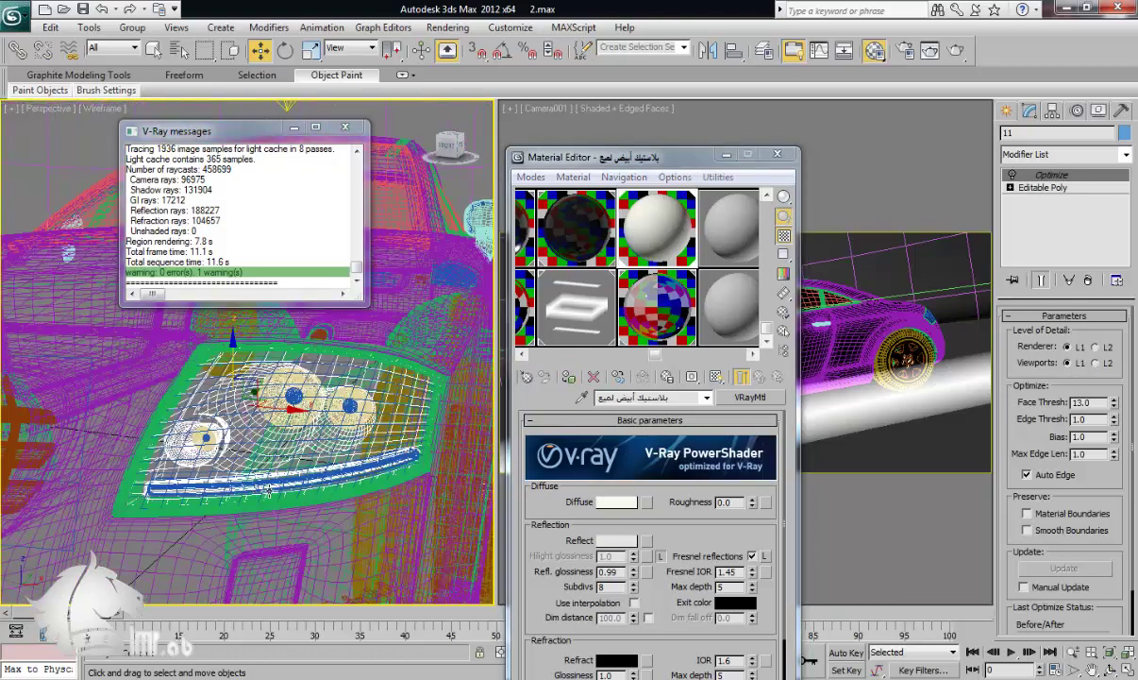
scroll(266, 491, up, 3)
click(315, 461)
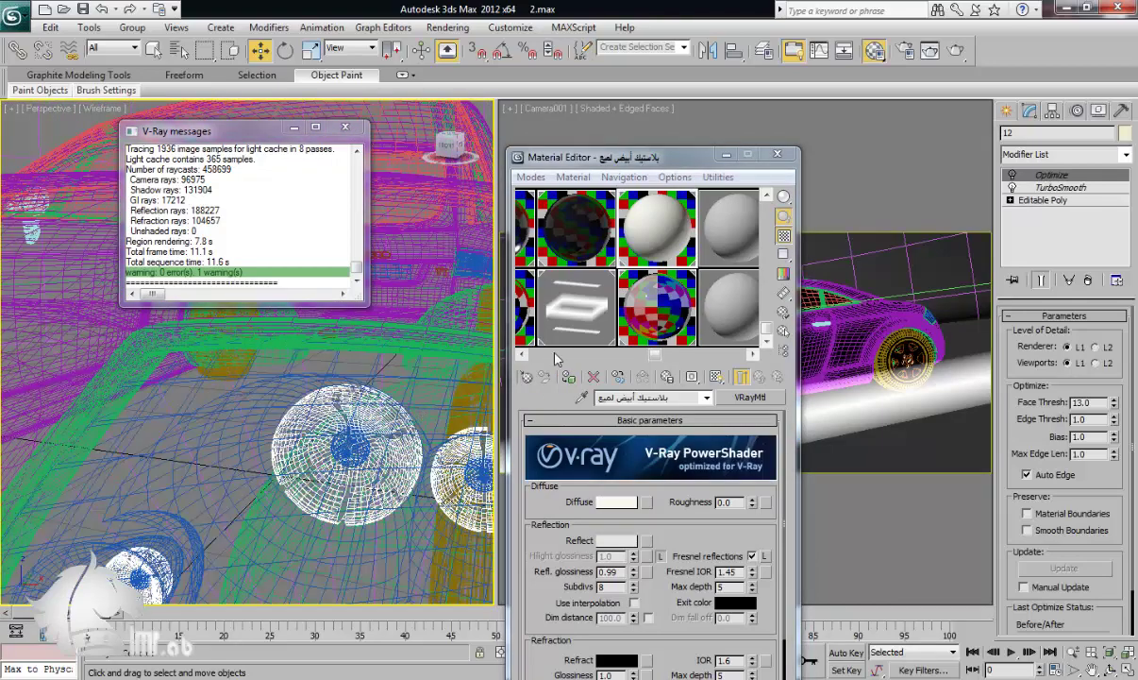
drag(649, 354, 604, 351)
click(564, 300)
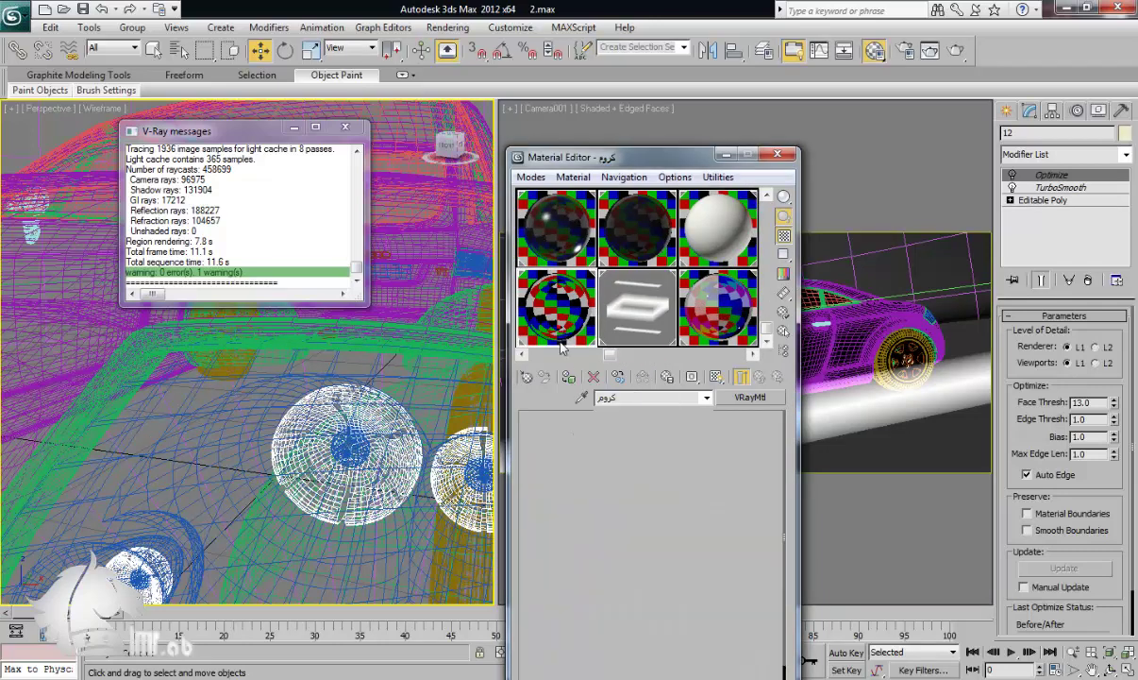
click(568, 378)
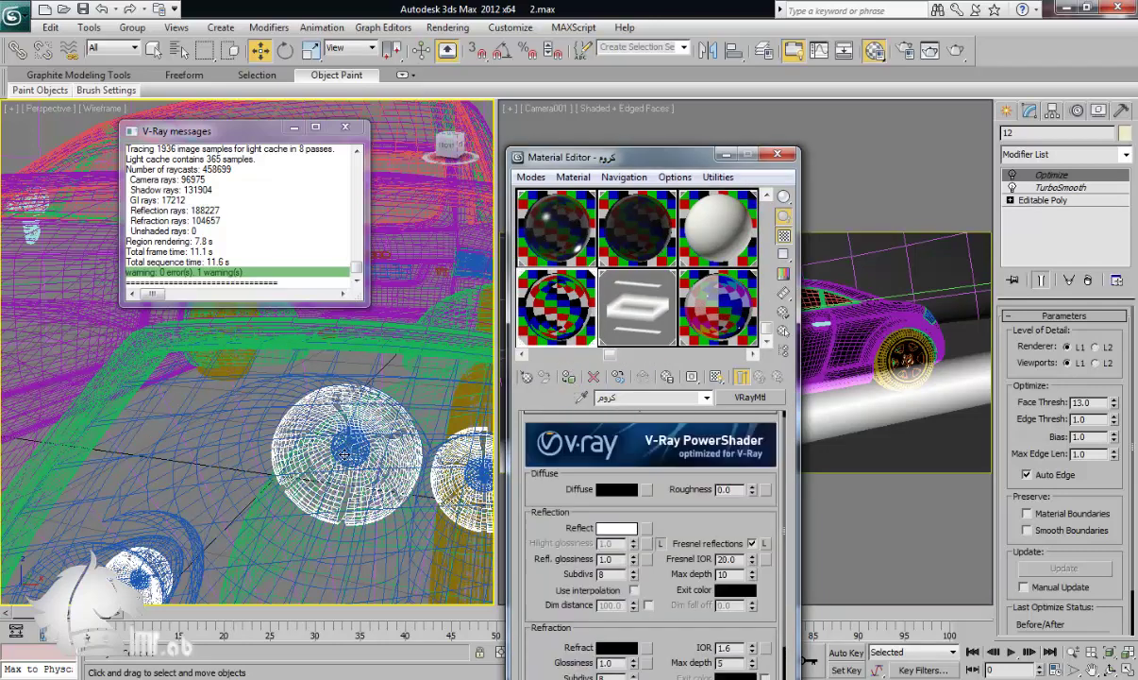
Step: Select the small bulbs inside the lamp reflectors, object 13, and name an unused material slot الأضوية الصغيرة
click(326, 427)
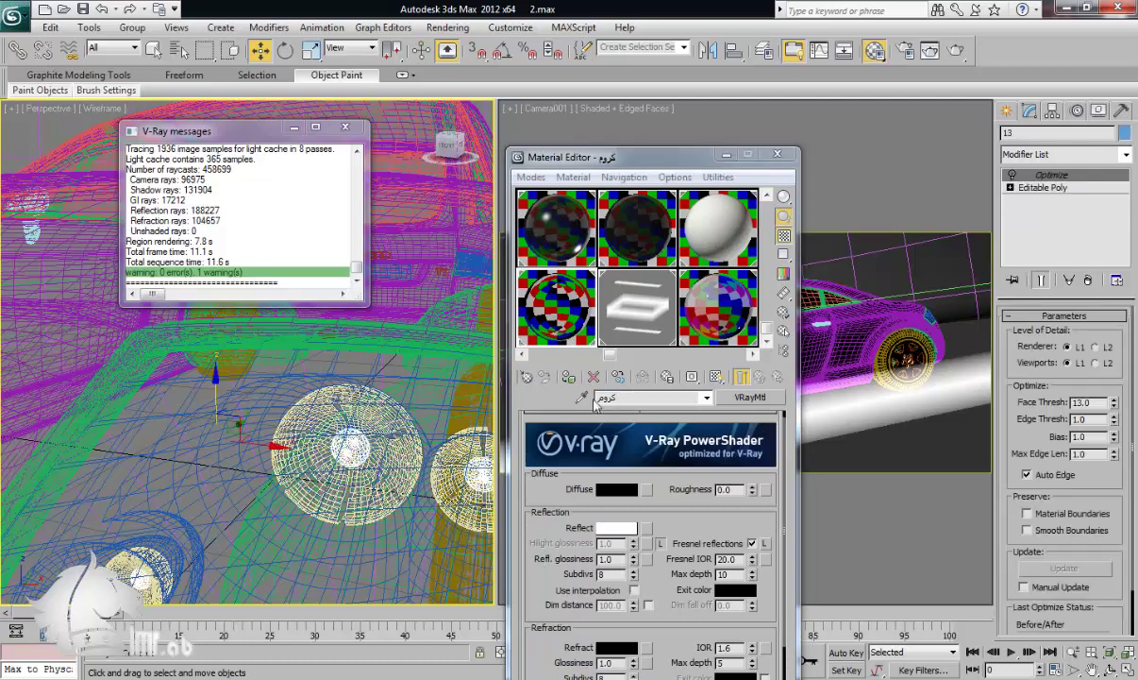
drag(609, 355, 673, 355)
click(700, 323)
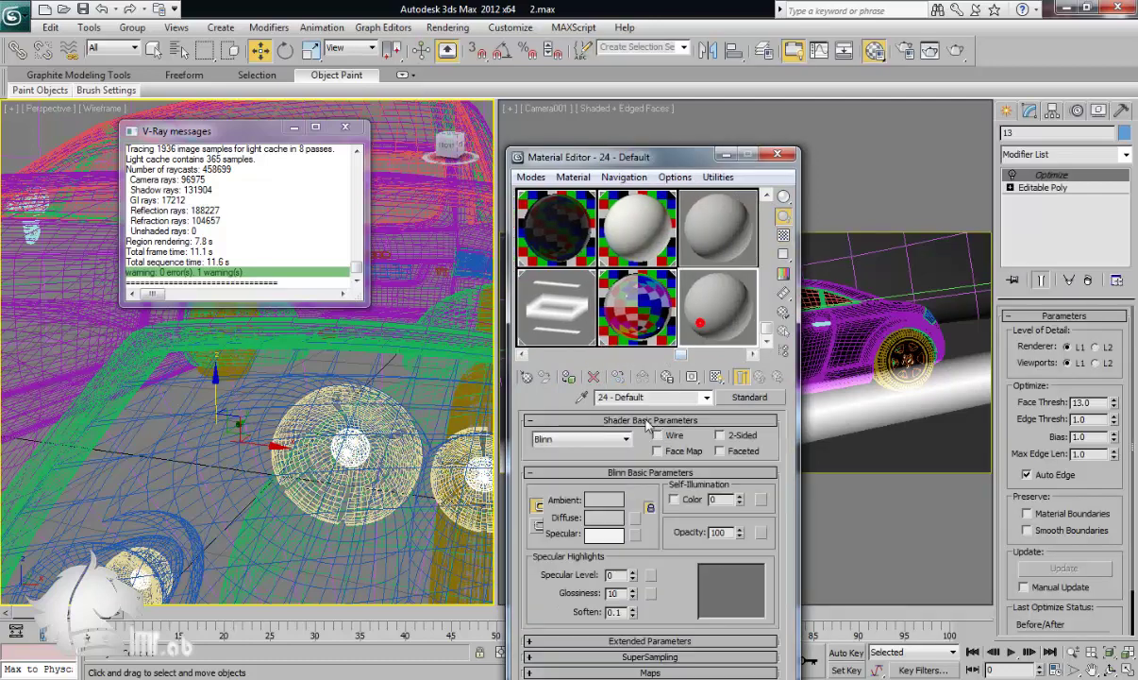
drag(653, 401, 582, 406)
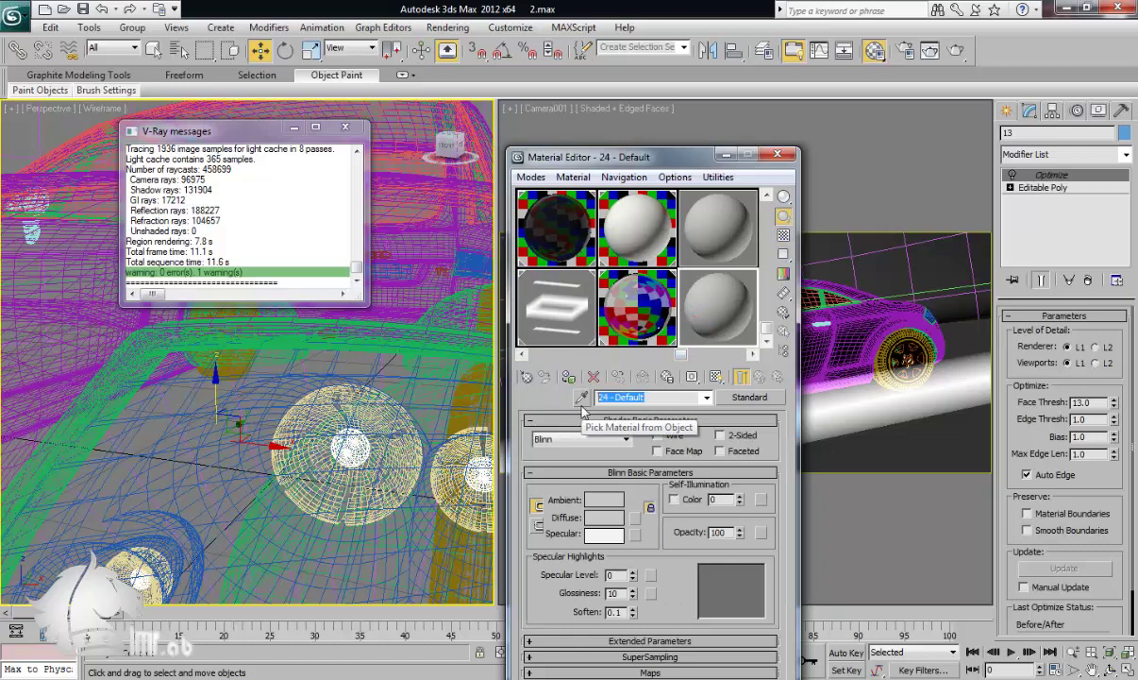
text(ال)
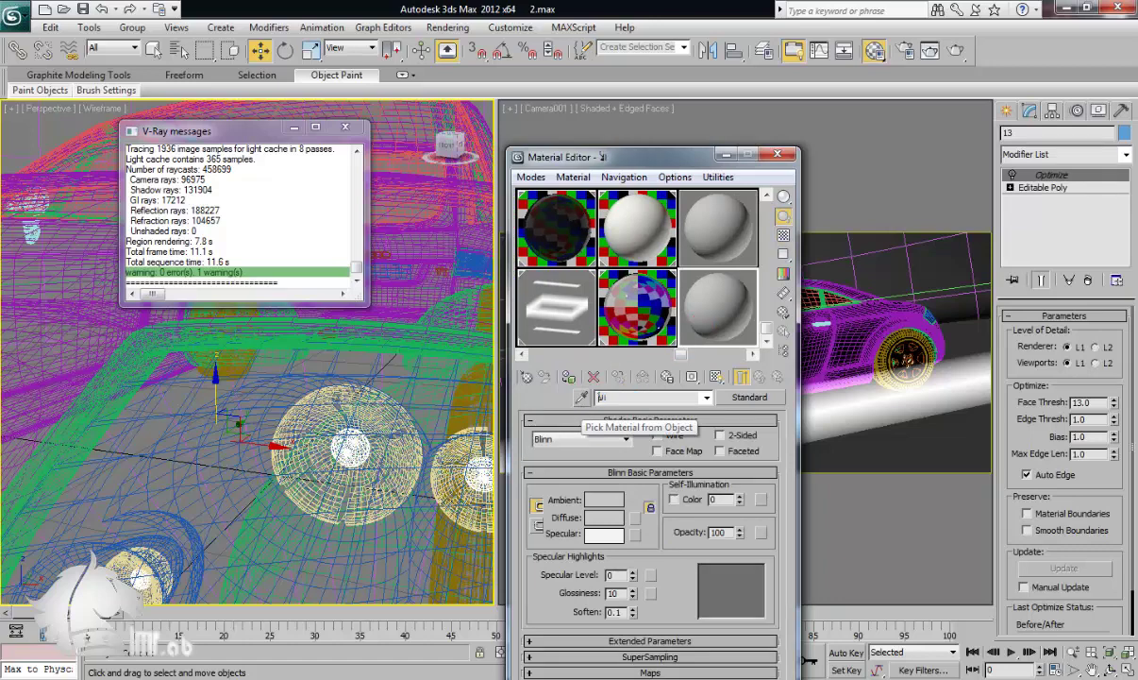
text(أضوية ال)
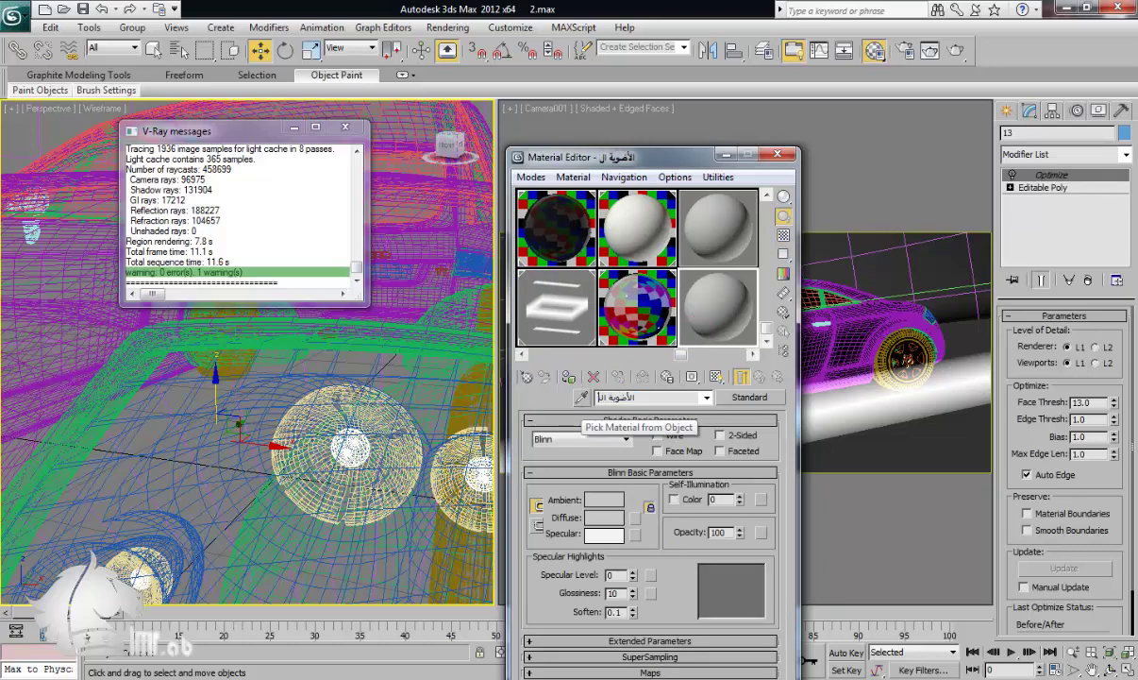
text(صغيرة)
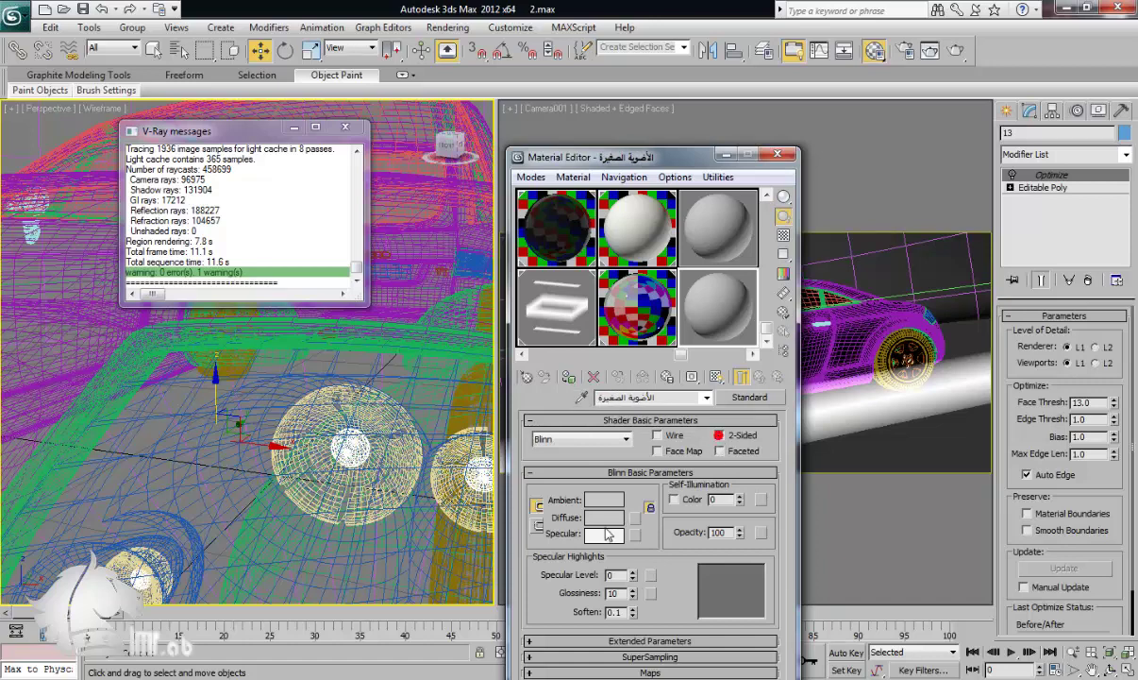
Step: Make the small-lights material two-sided and set its diffuse color to pure white, 255 in every channel
click(603, 517)
drag(330, 234, 333, 289)
click(461, 299)
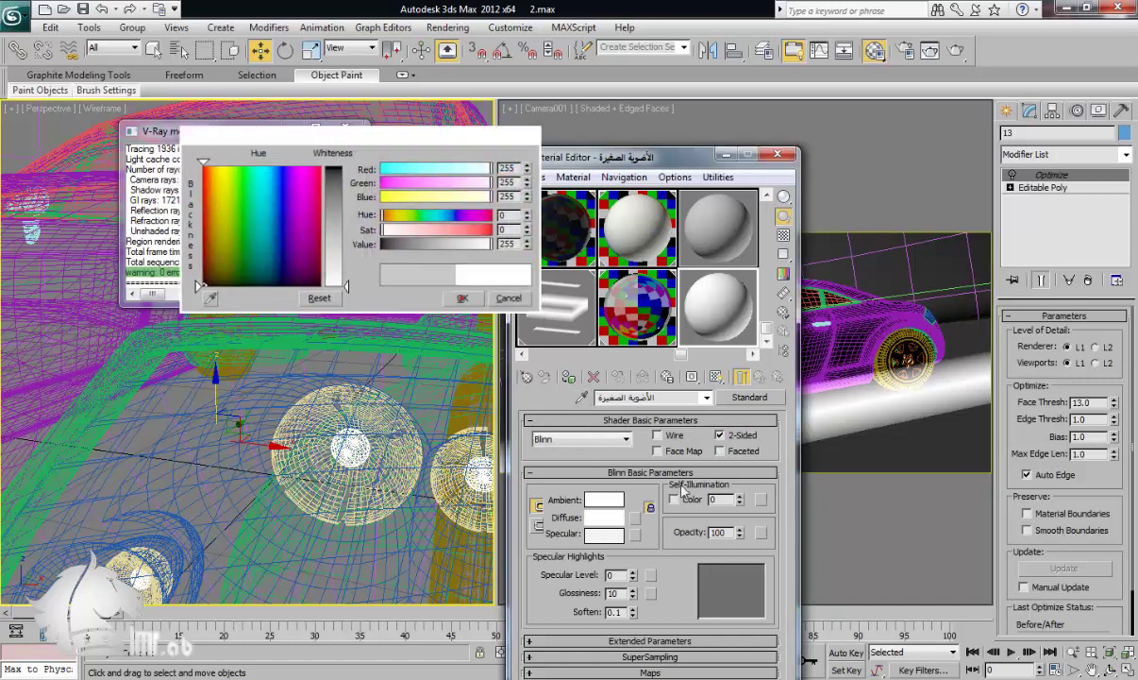
key(Return)
Step: Set the small-lights material's specular level to 150 and glossiness to 0, and assign it to the selected bulbs
drag(634, 579, 631, 483)
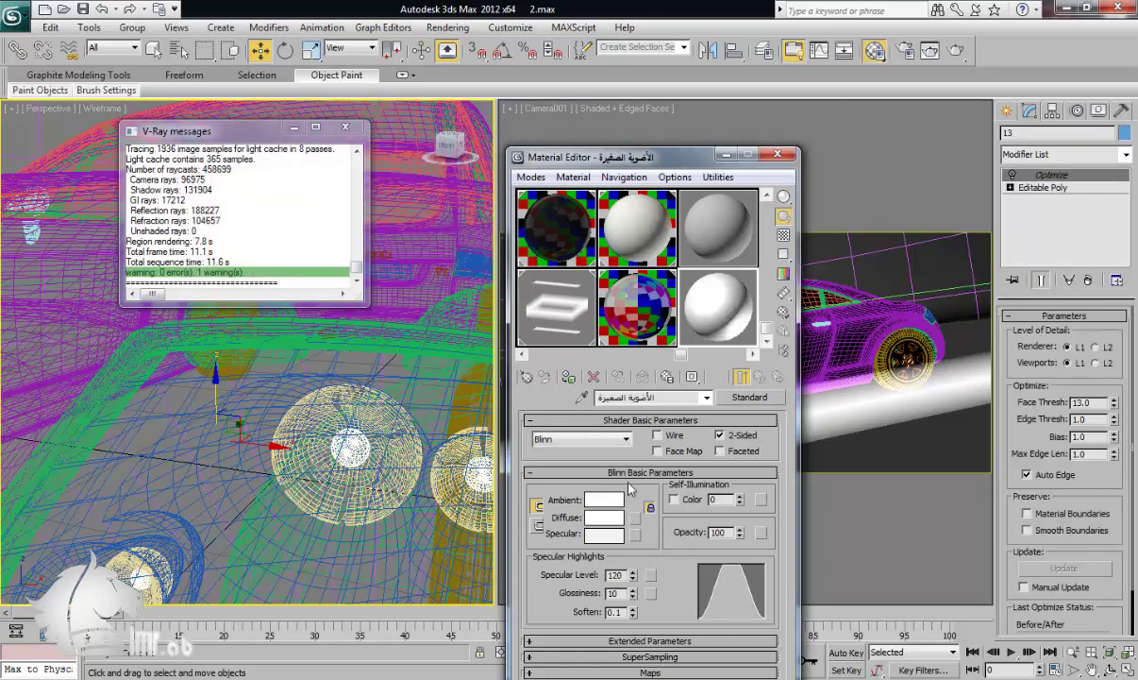
drag(634, 595, 631, 649)
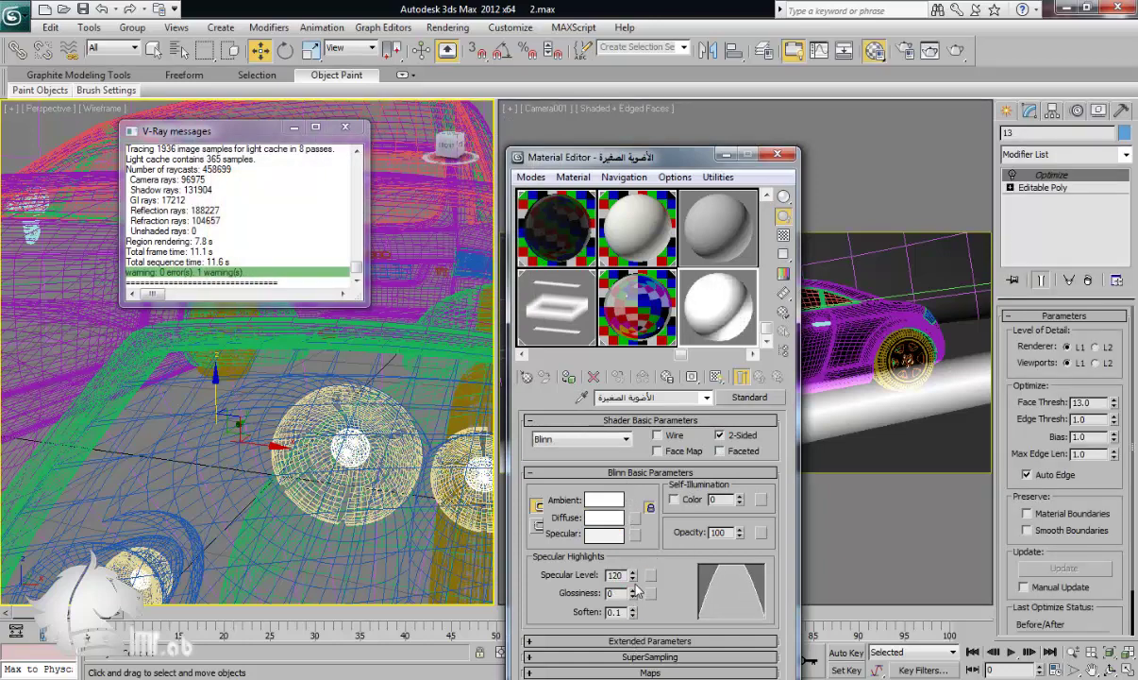
drag(634, 571, 633, 505)
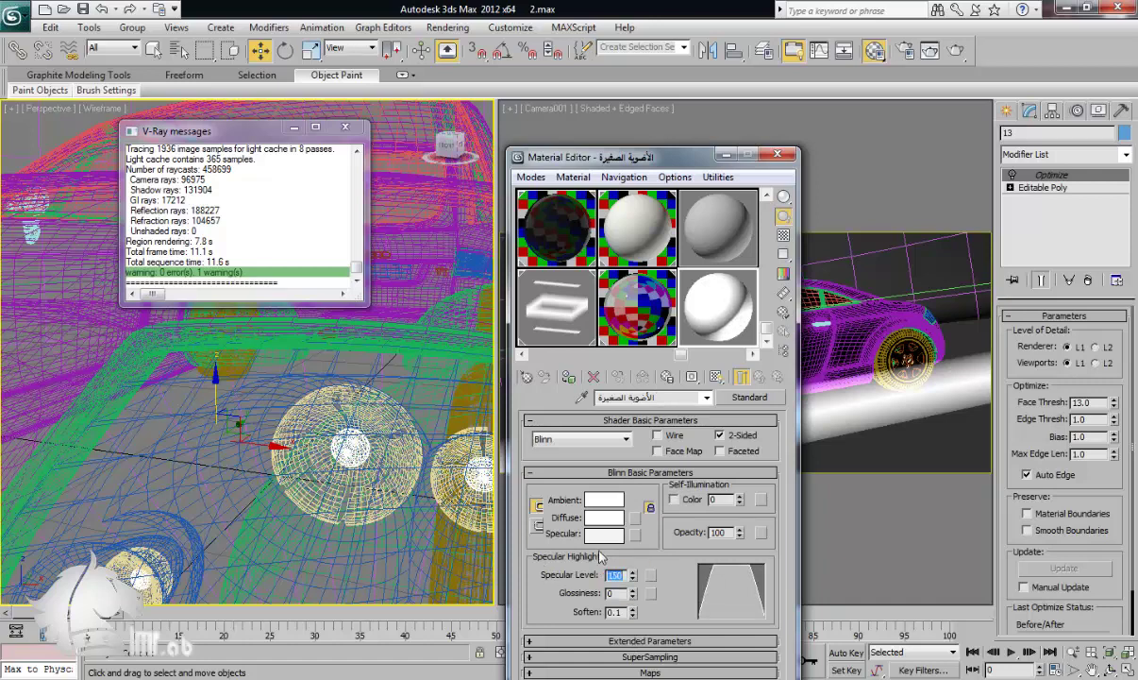
click(568, 378)
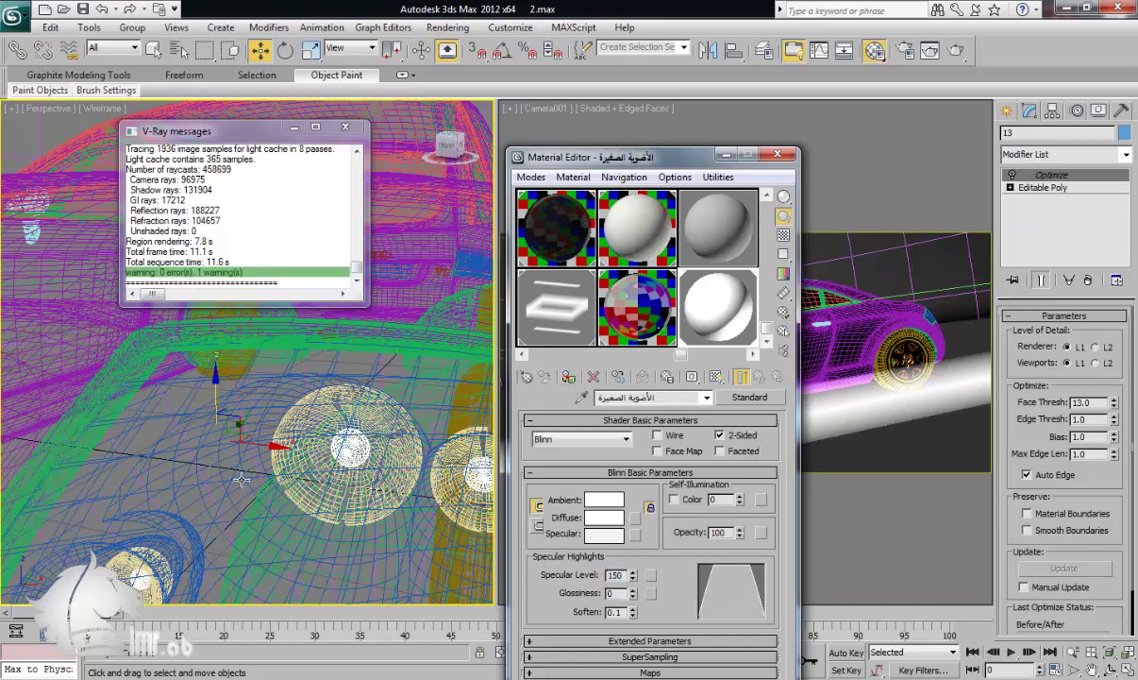
Step: Show the perspective view shaded with edged faces and select the long light strip below the headlight lamps, ChamferBox013
scroll(283, 481, down, 4)
middle_drag(335, 490, 294, 499)
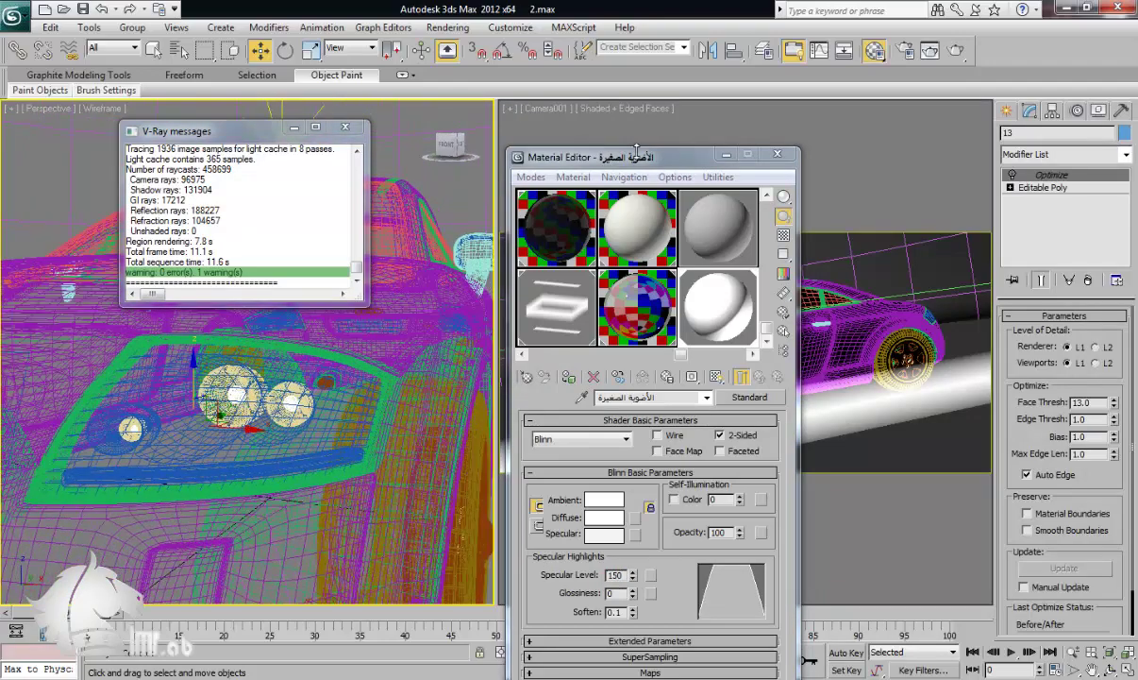
drag(648, 164, 655, 150)
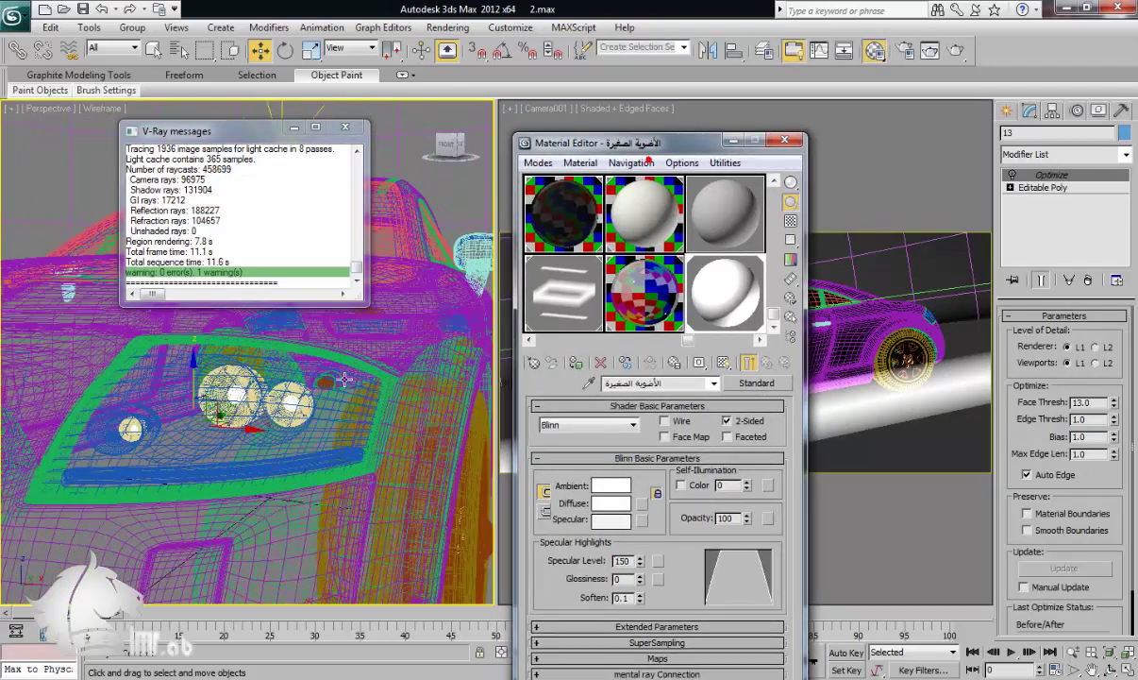
click(248, 472)
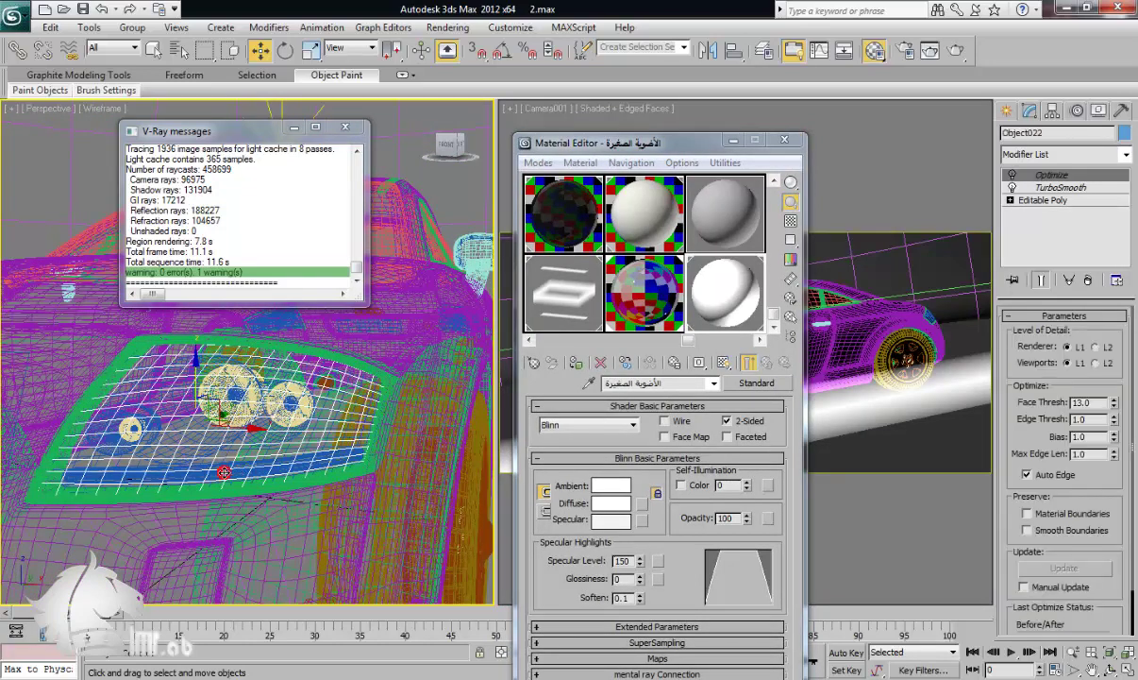
click(210, 444)
scroll(242, 441, up, 3)
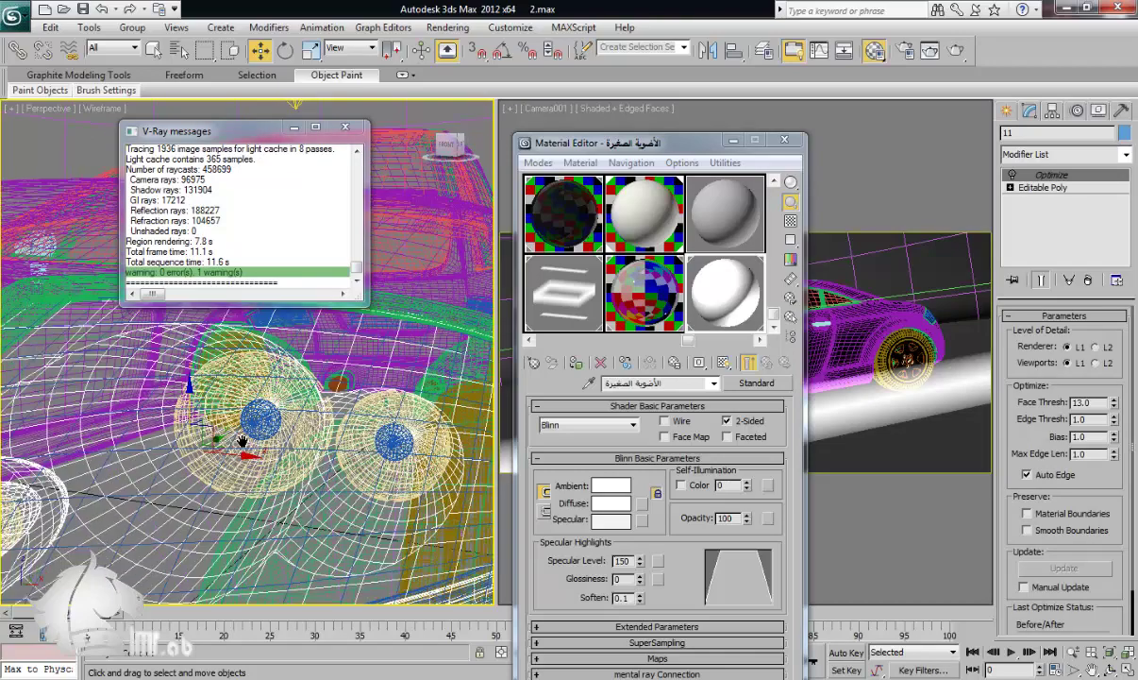
middle_drag(243, 442, 237, 377)
click(241, 412)
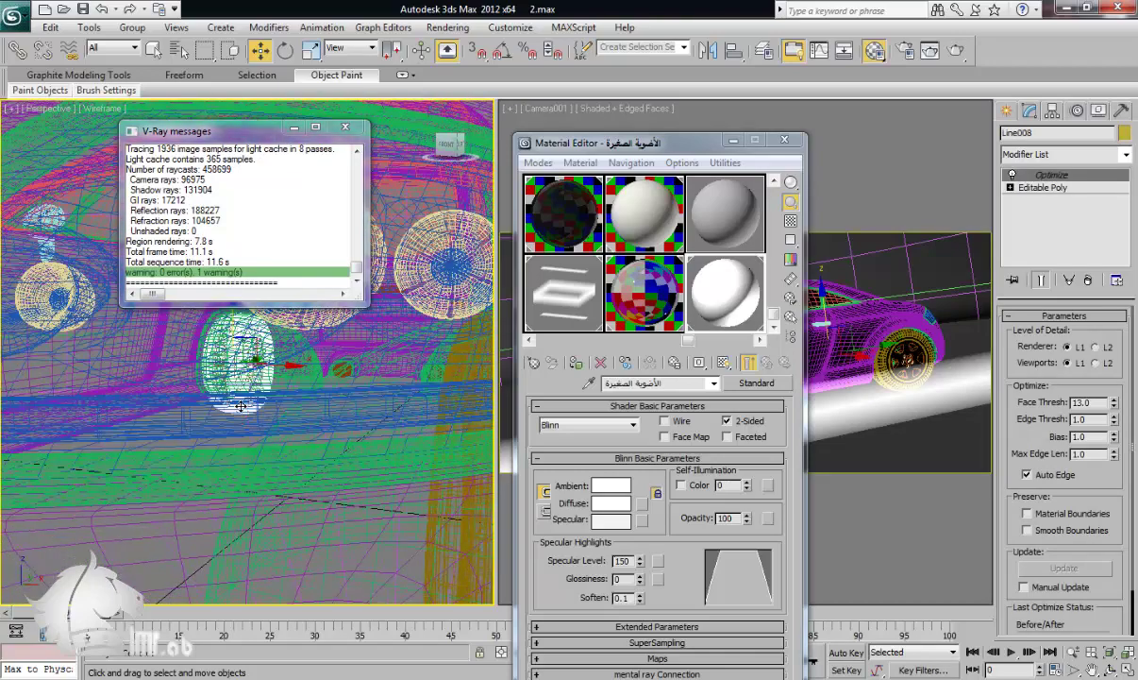
click(190, 391)
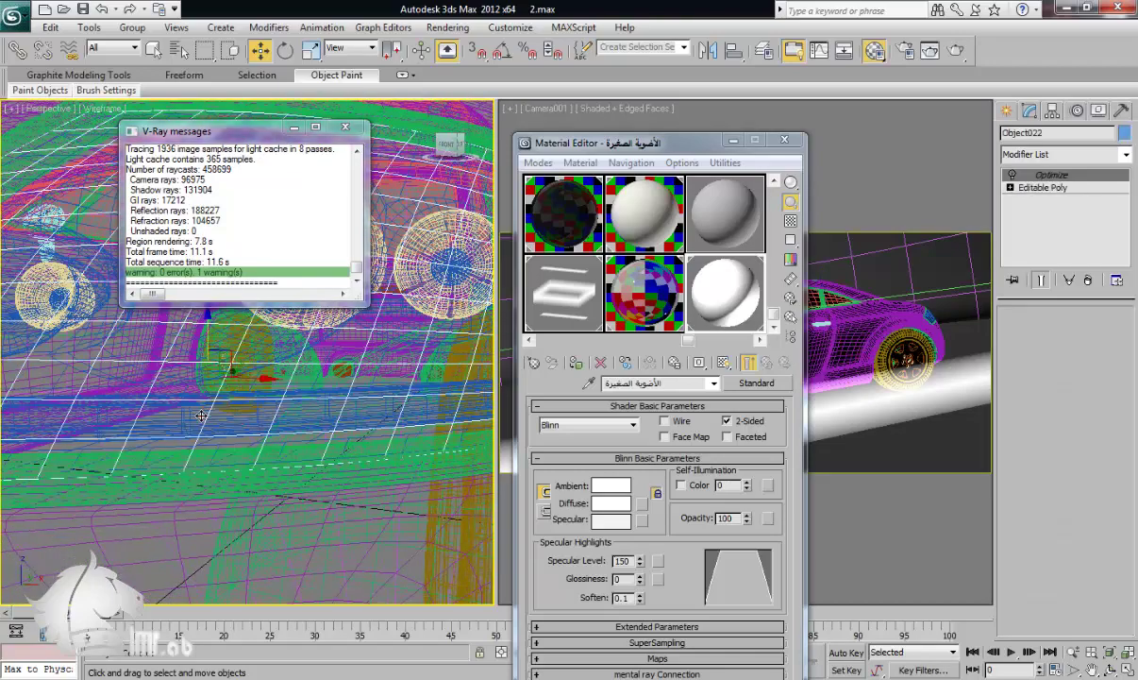
mouse_move(175, 456)
middle_down()
mouse_move(250, 494)
mouse_move(193, 501)
mouse_move(264, 495)
mouse_move(251, 489)
middle_up()
key(F3)
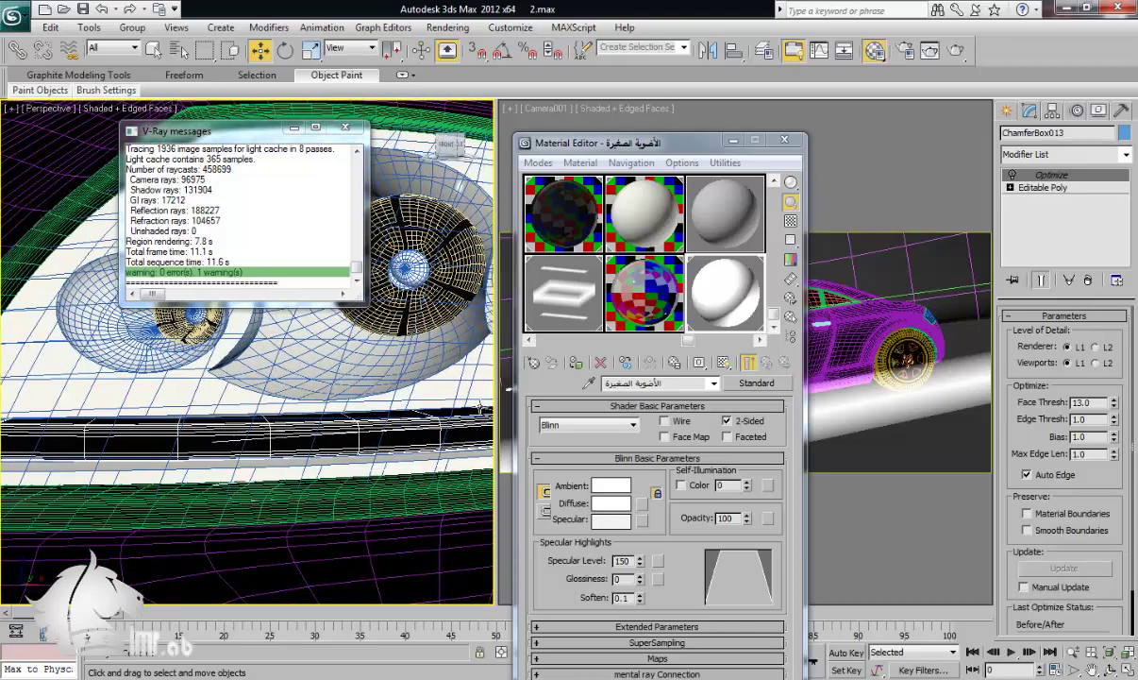
Step: Convert the unused material 18 - Default to a VRayMtl and rename it الضوء البرتقالي
click(709, 218)
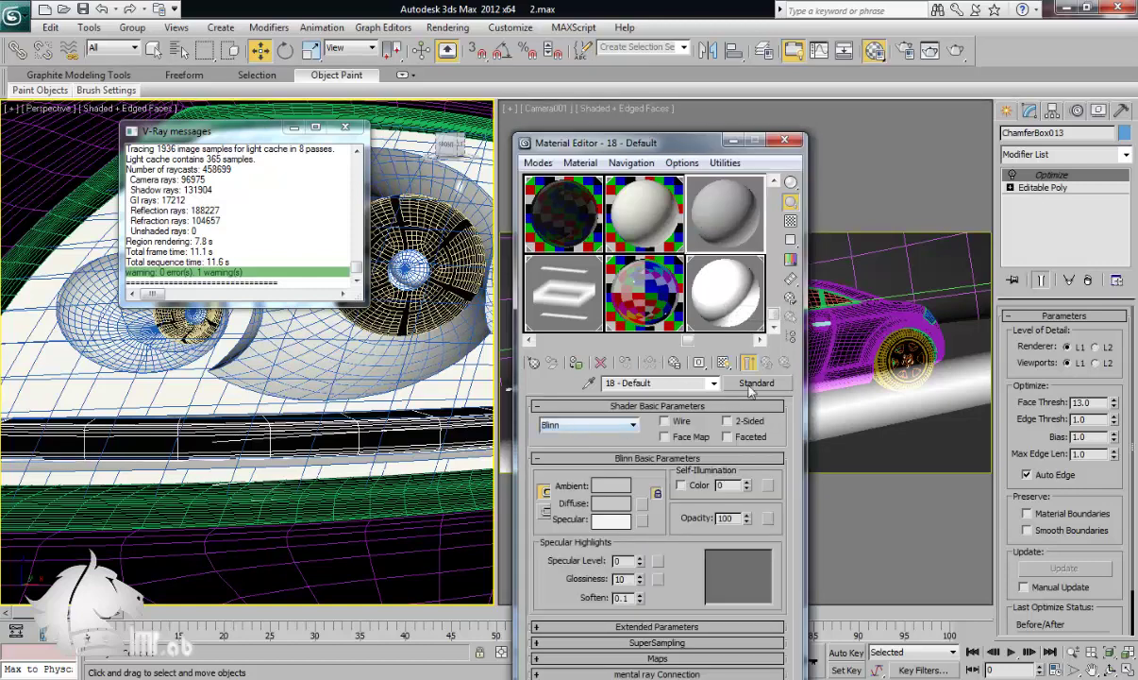
click(747, 384)
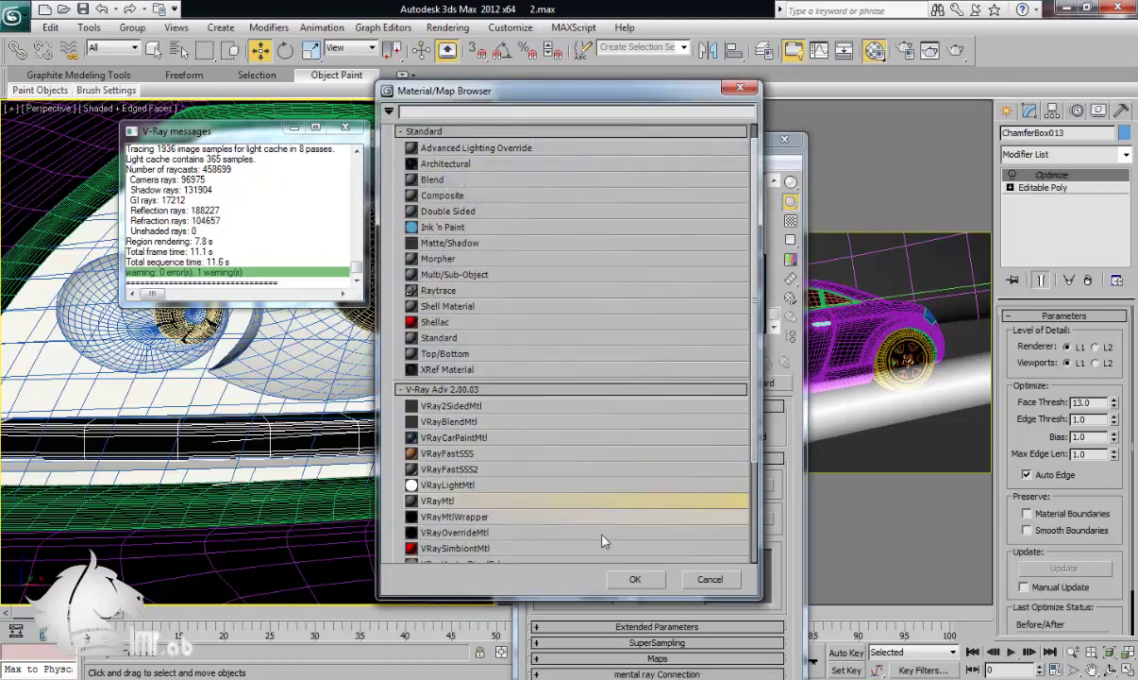
double_click(436, 508)
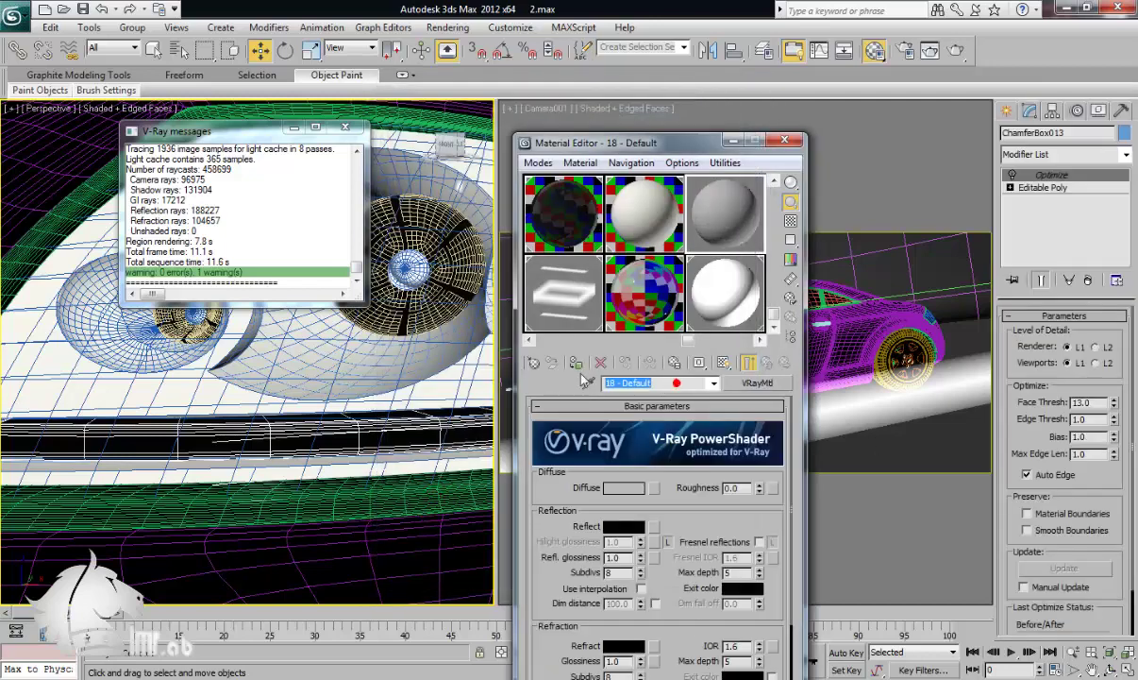
text(Jlضوء البرت)
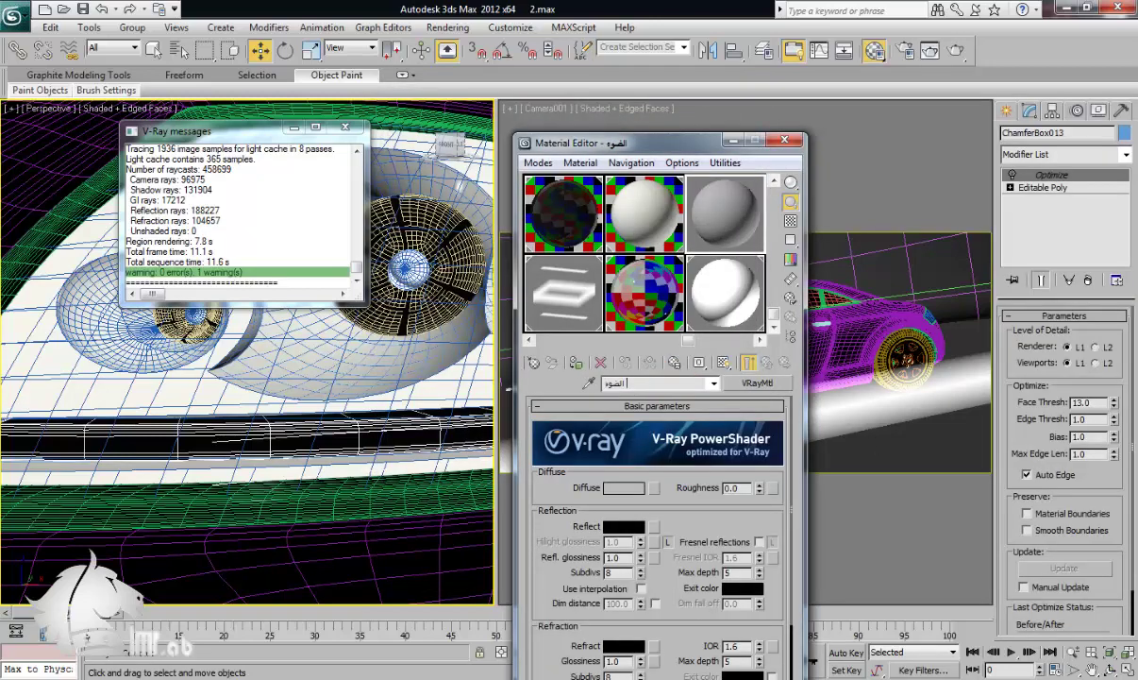
text(قالي)
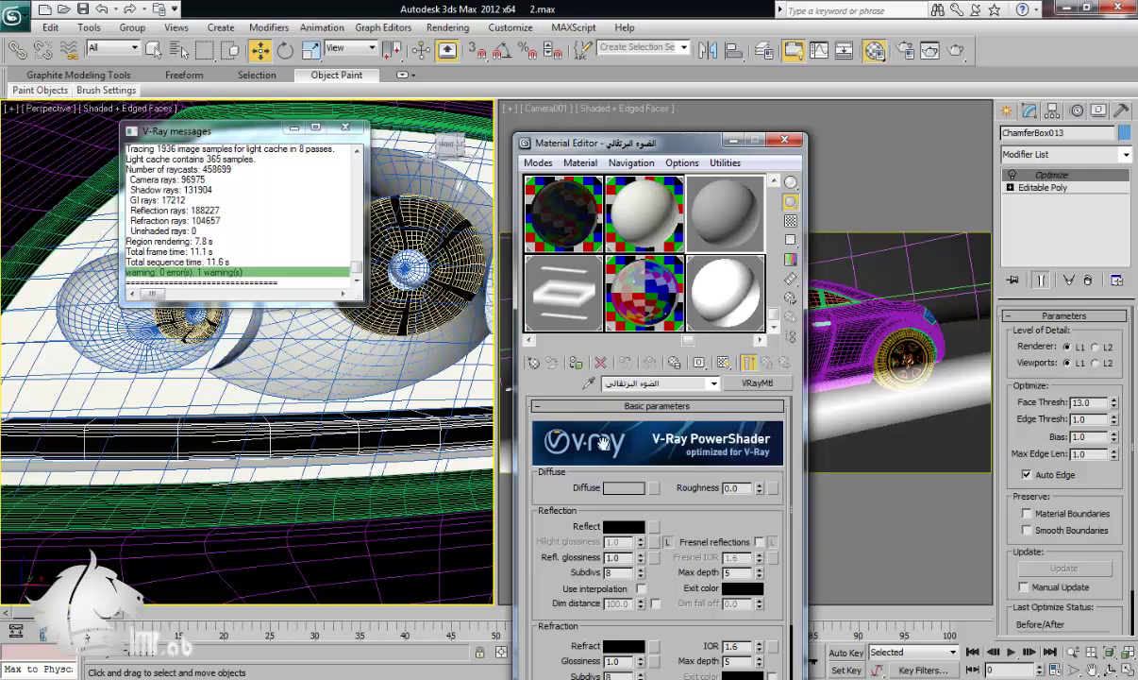
Step: Set the orange light material's diffuse color to near-black with a value of 5
click(629, 488)
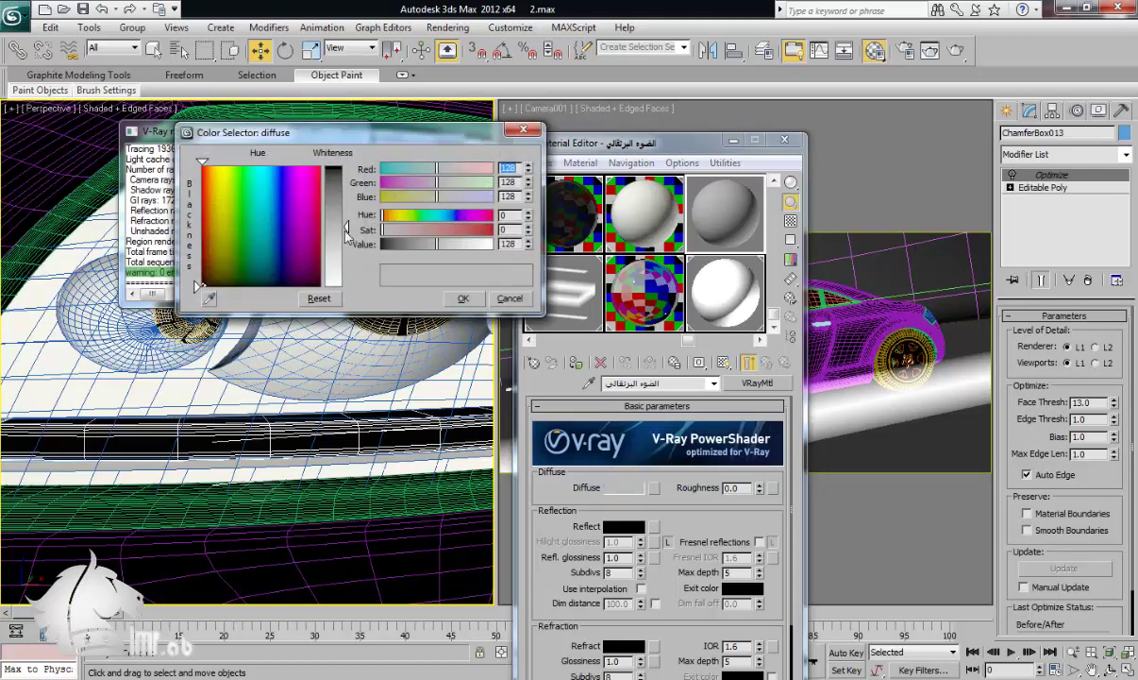
drag(344, 228, 343, 170)
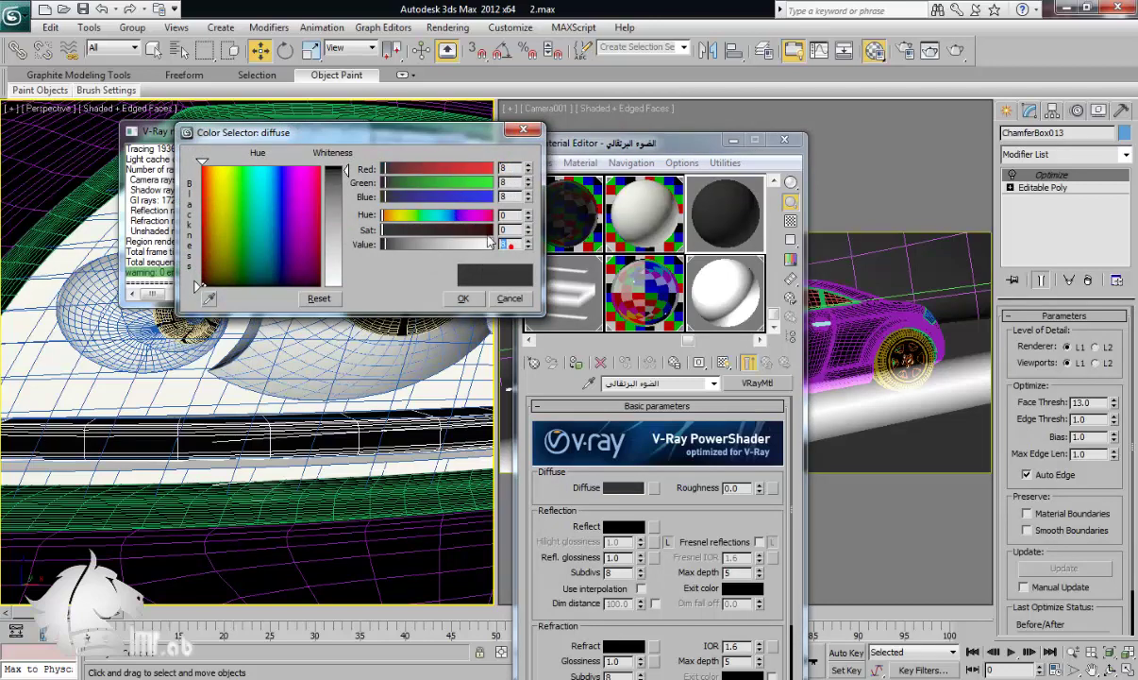
click(462, 298)
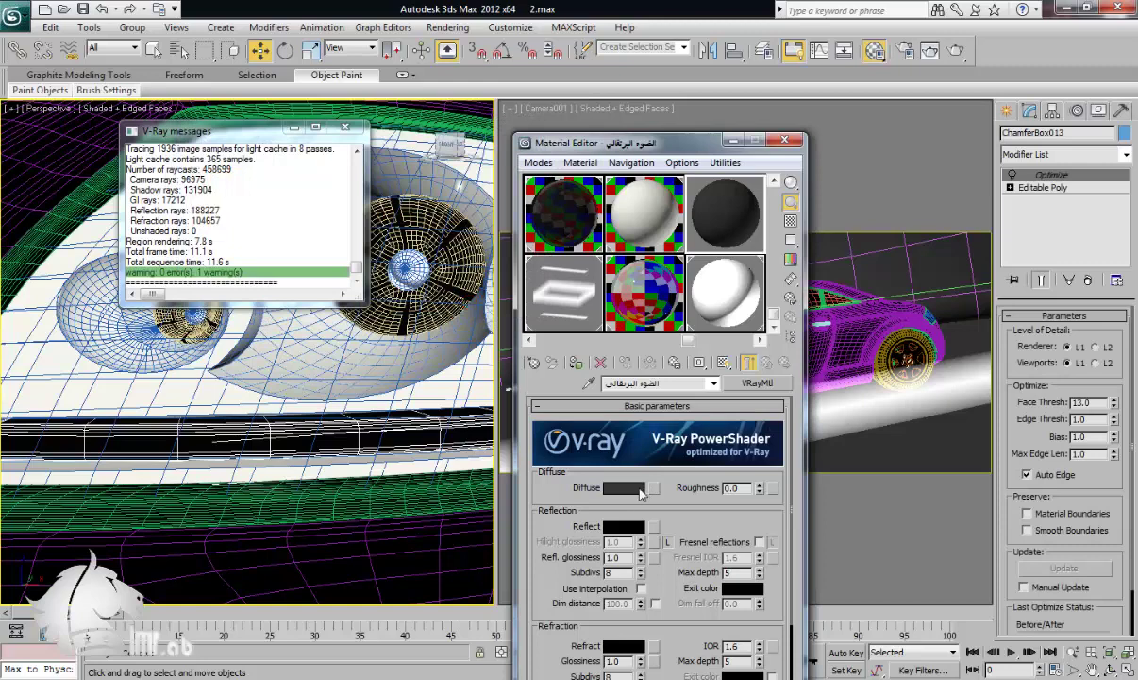
click(638, 487)
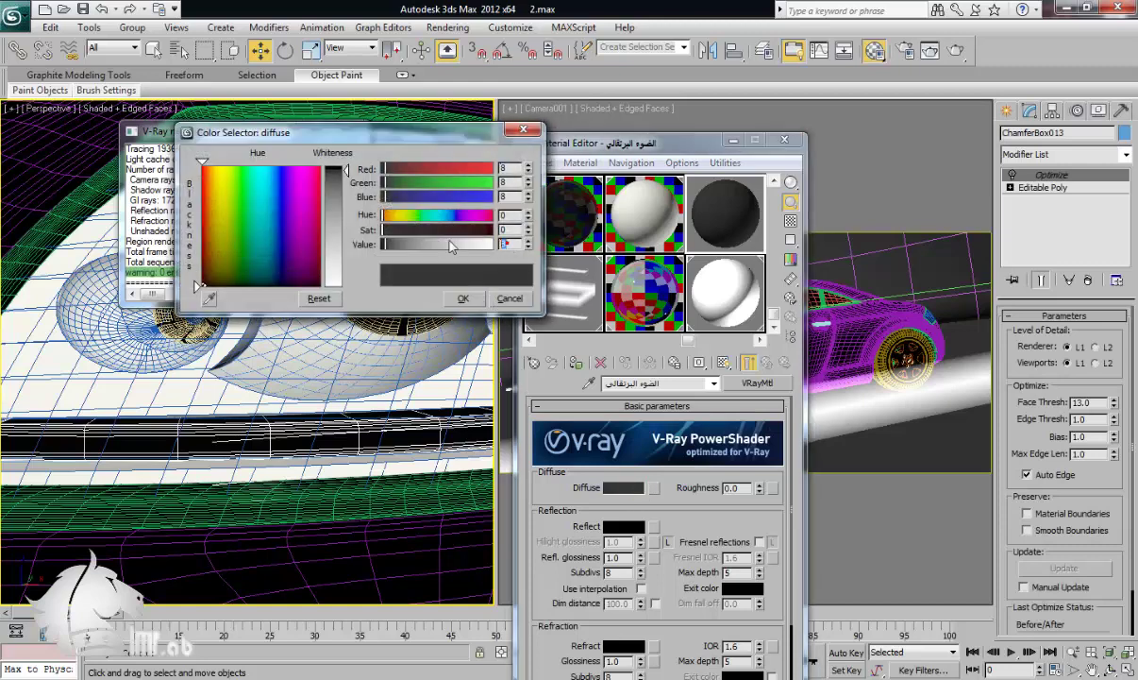
double_click(506, 243)
text(5)
key(Return)
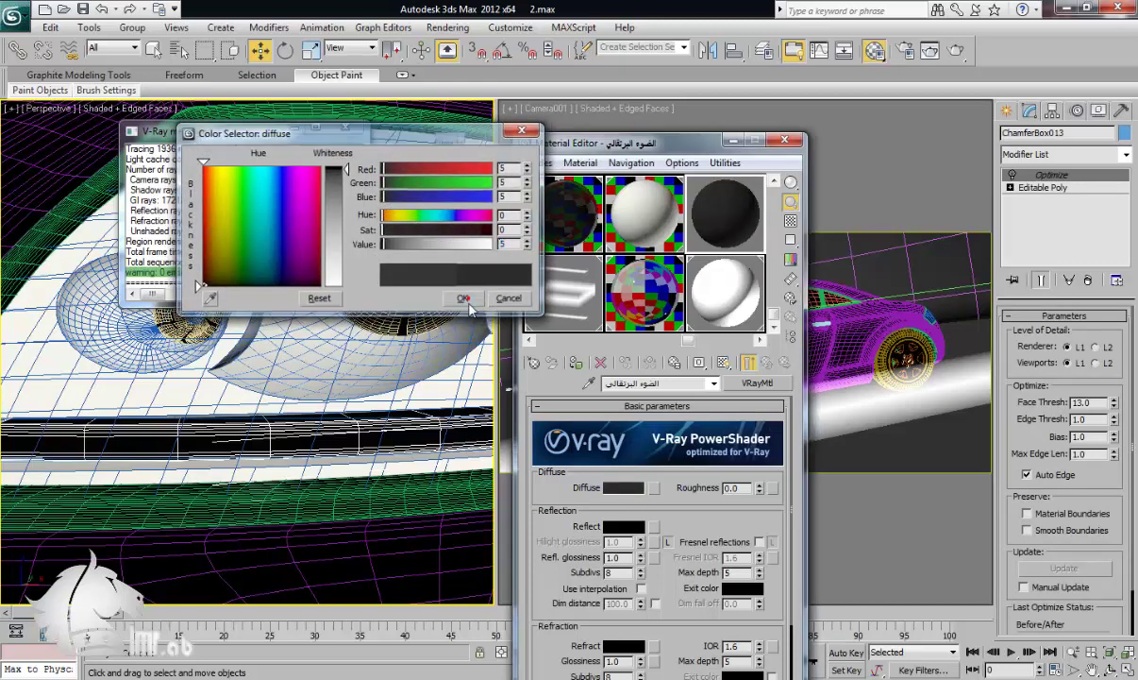
click(462, 298)
Step: Set the orange light material's reflection color to a gray with a value of 62
scroll(675, 502, down, 2)
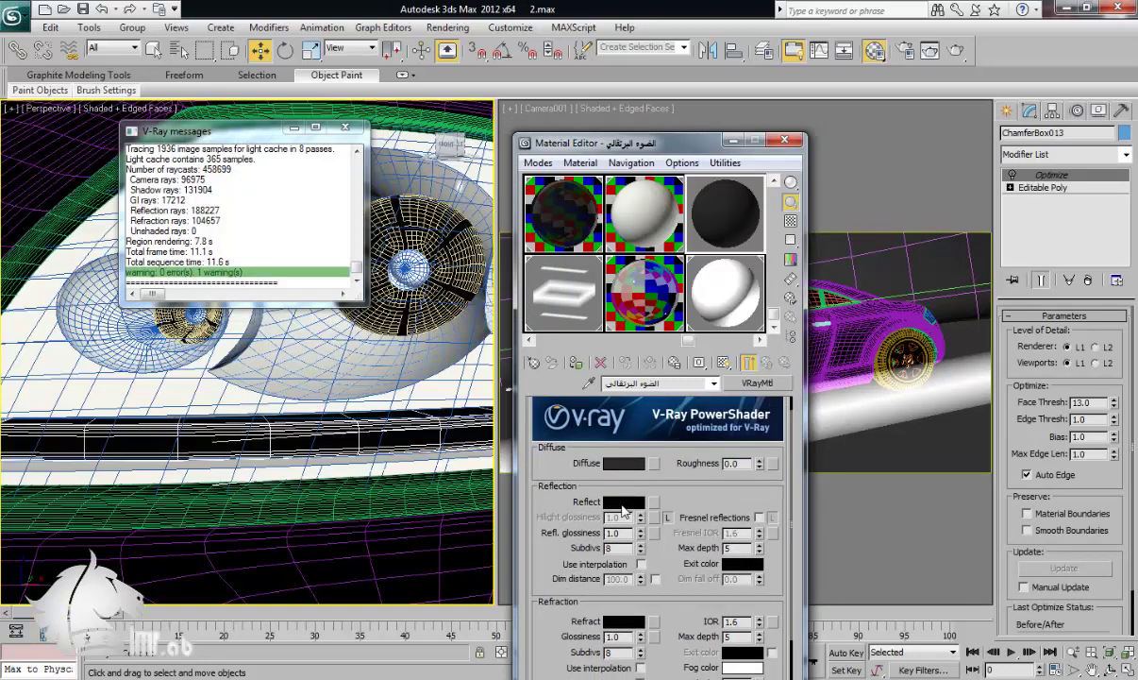
click(623, 501)
drag(335, 198, 343, 189)
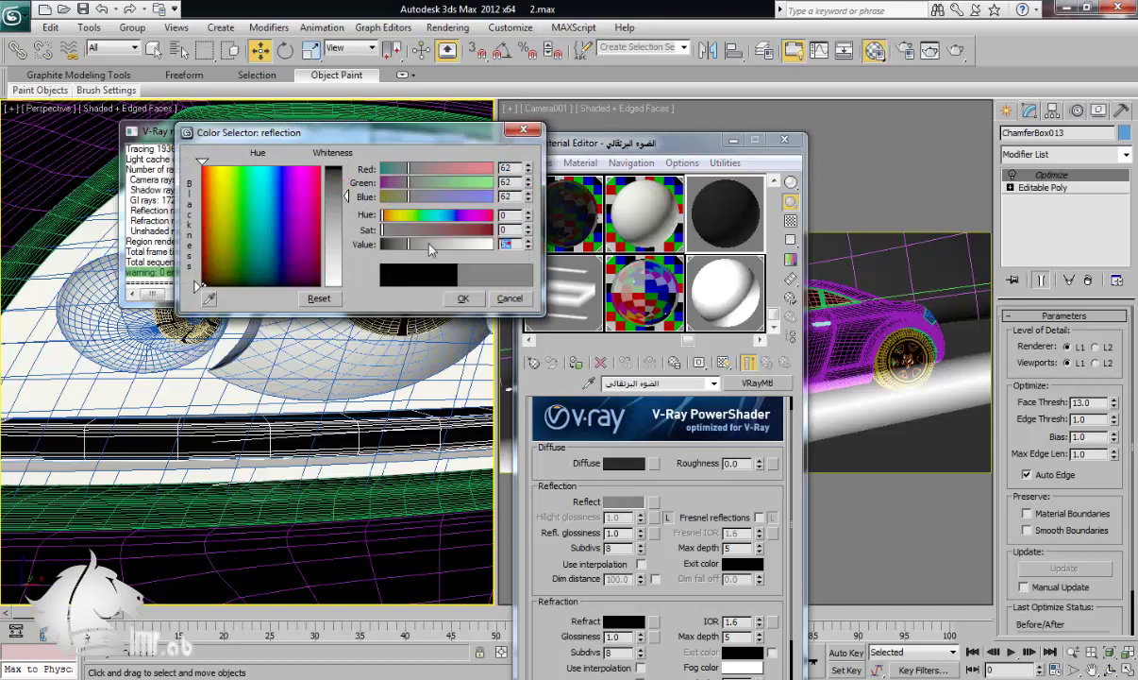
click(462, 298)
Step: Add a Checker map as the orange light material's displacement map and turn on its display in the viewport
drag(677, 499, 677, 462)
scroll(677, 462, down, 5)
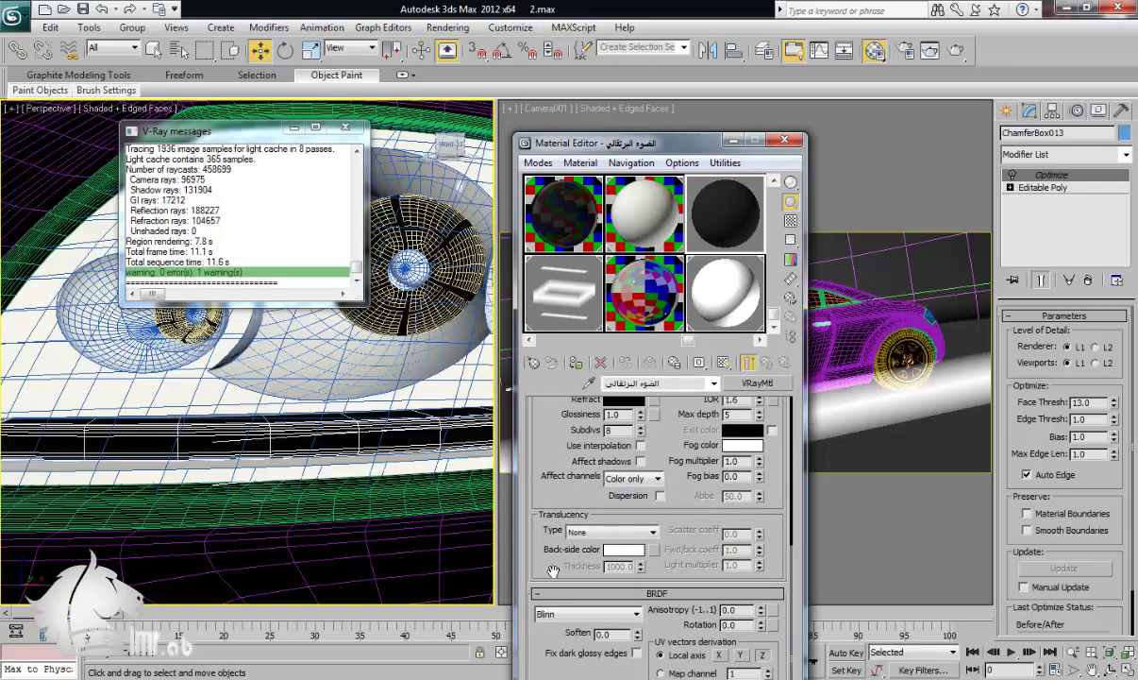
drag(642, 151, 654, 41)
click(649, 608)
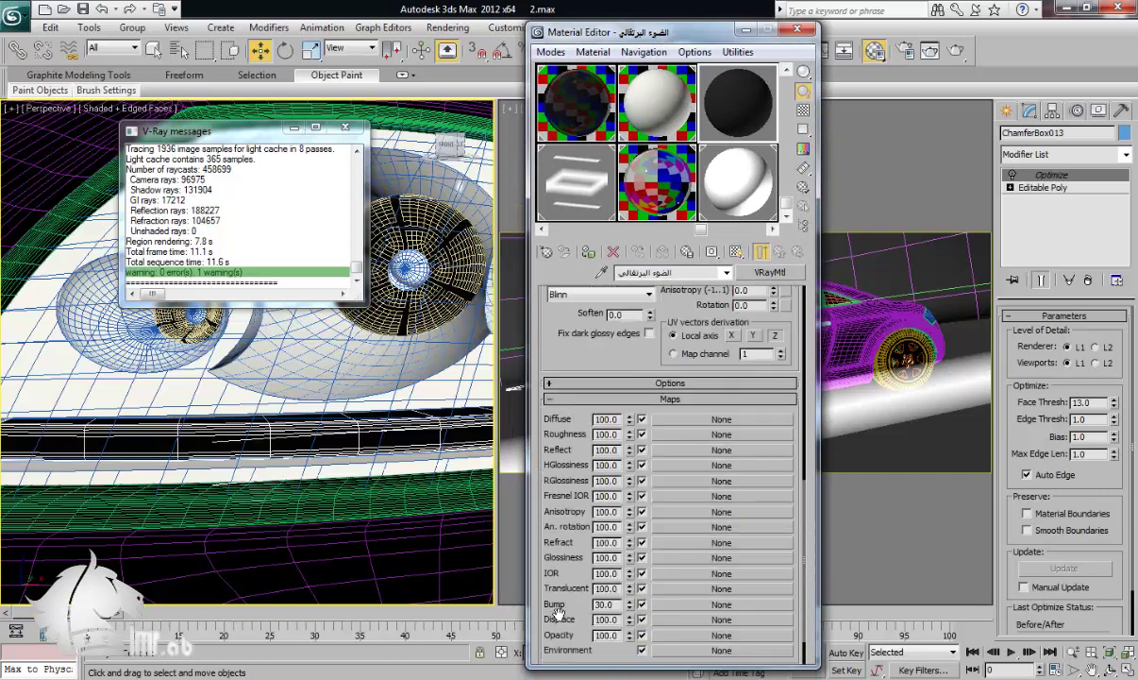
click(681, 619)
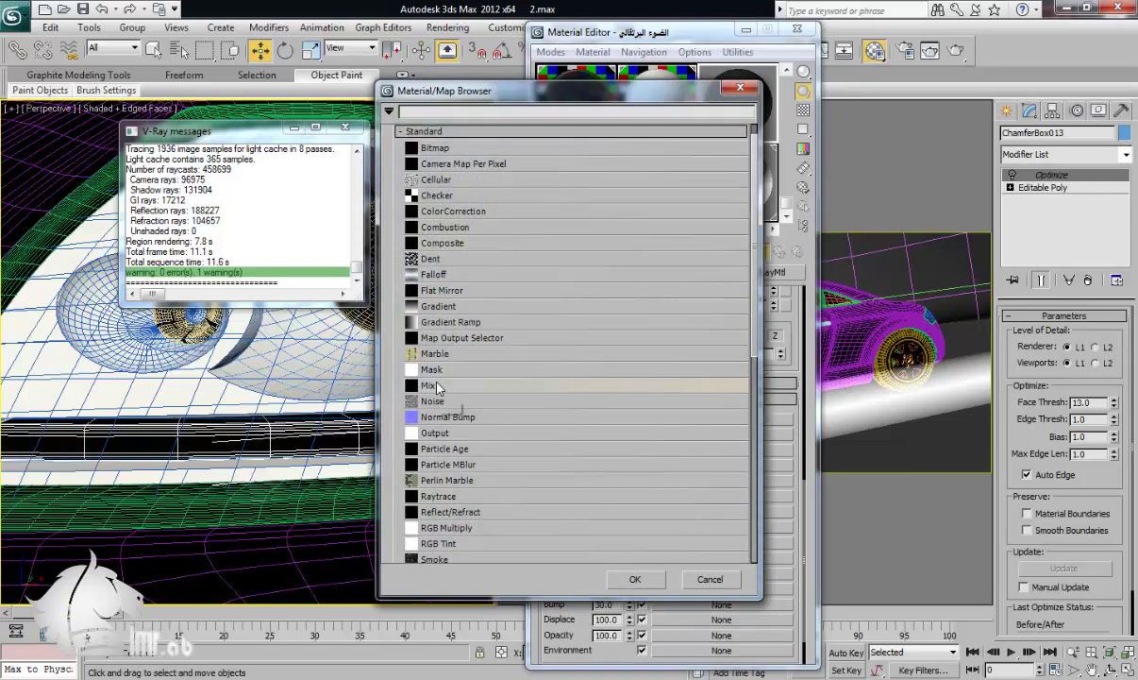
double_click(434, 195)
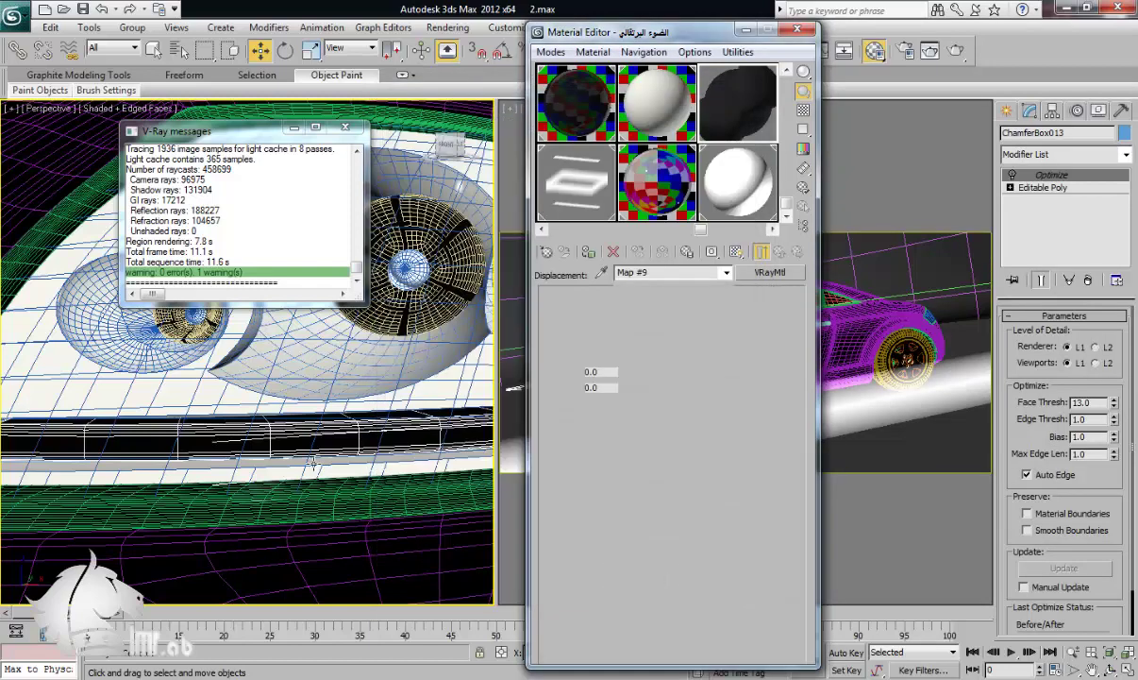
click(735, 252)
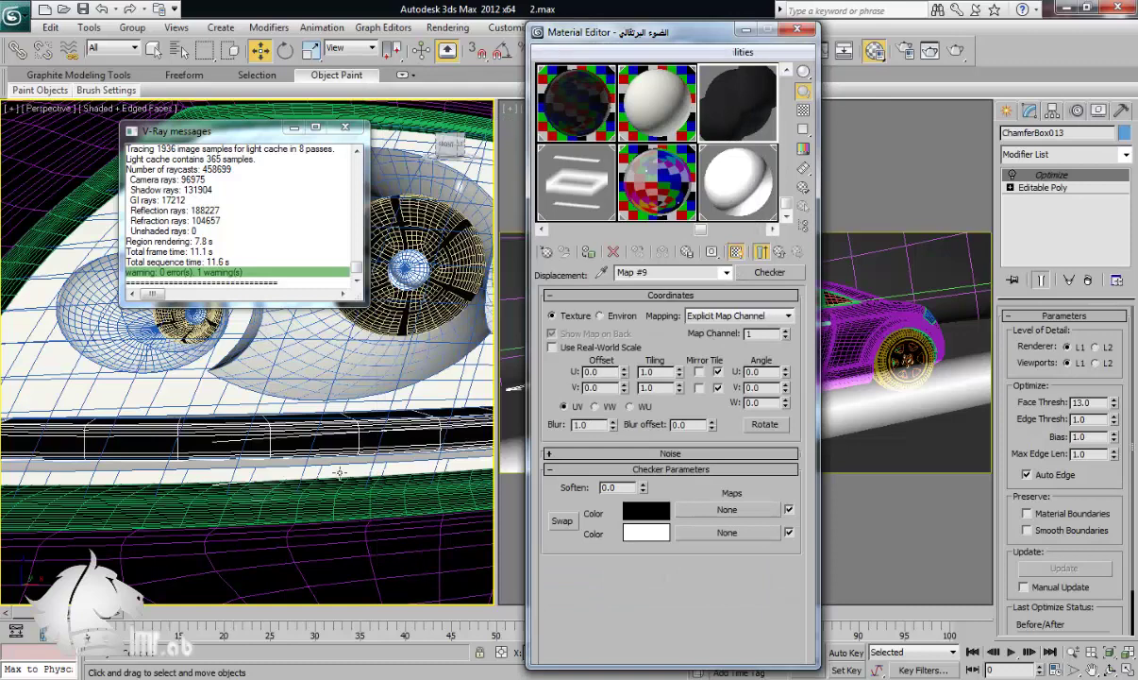
Step: Assign the orange light material to the selected light strip and set its checker map's U tiling to 25
click(588, 252)
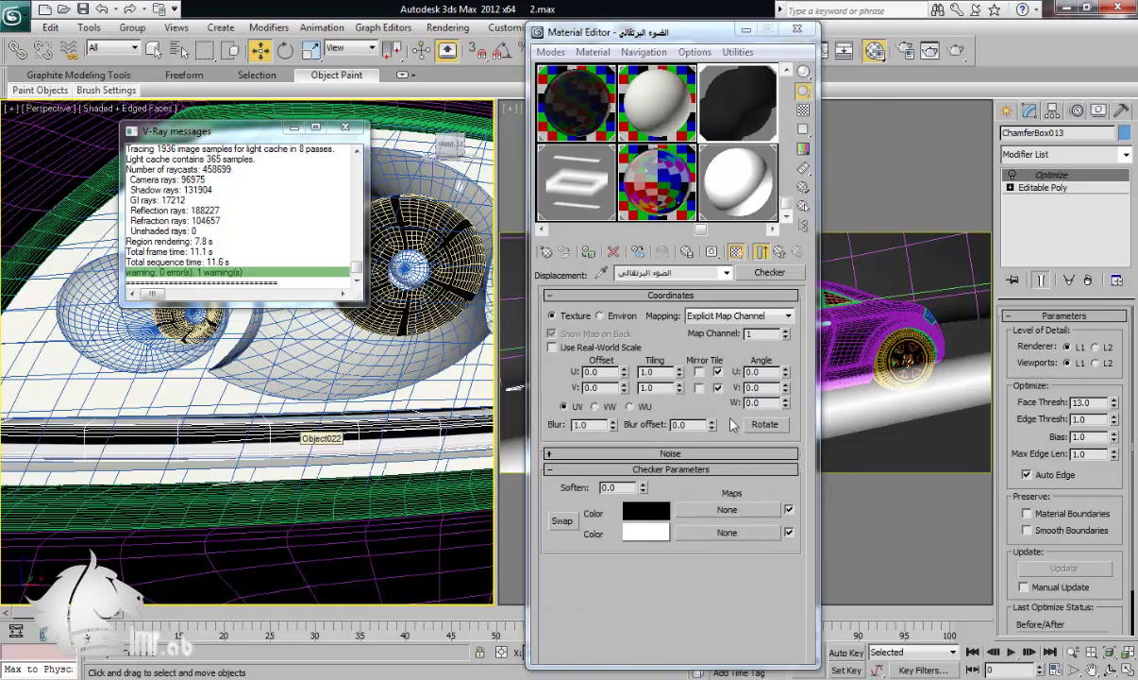
drag(678, 371, 706, 70)
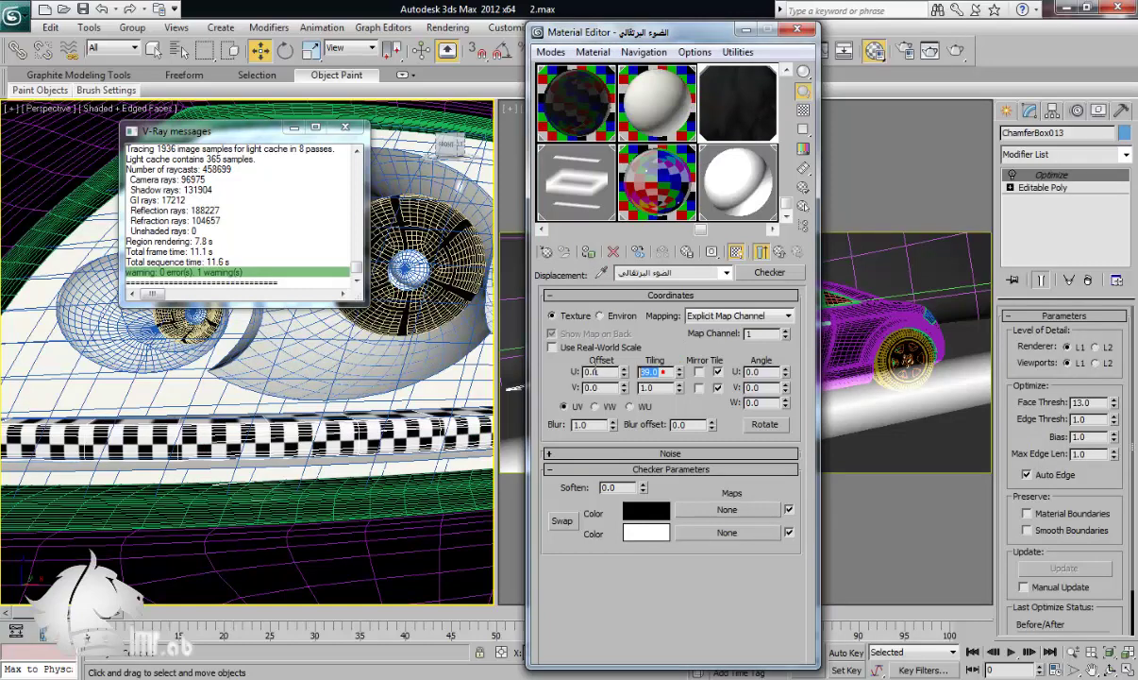
text(25)
key(Return)
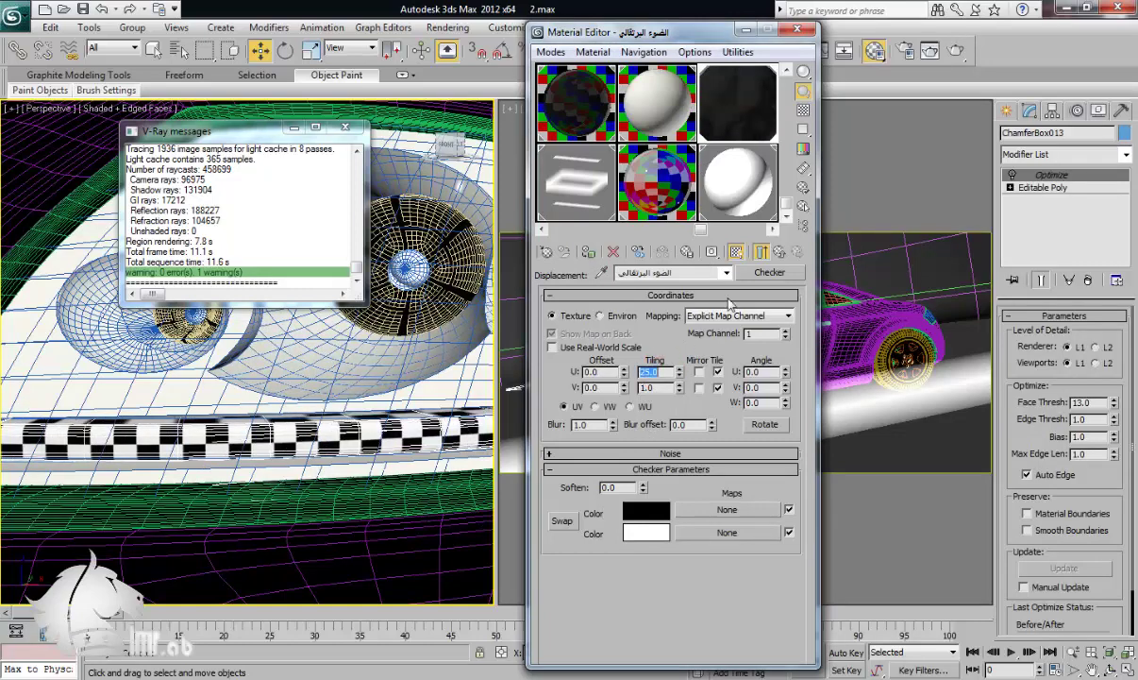
Step: Return to the orange light material's main level and set its displacement amount to 3
click(778, 252)
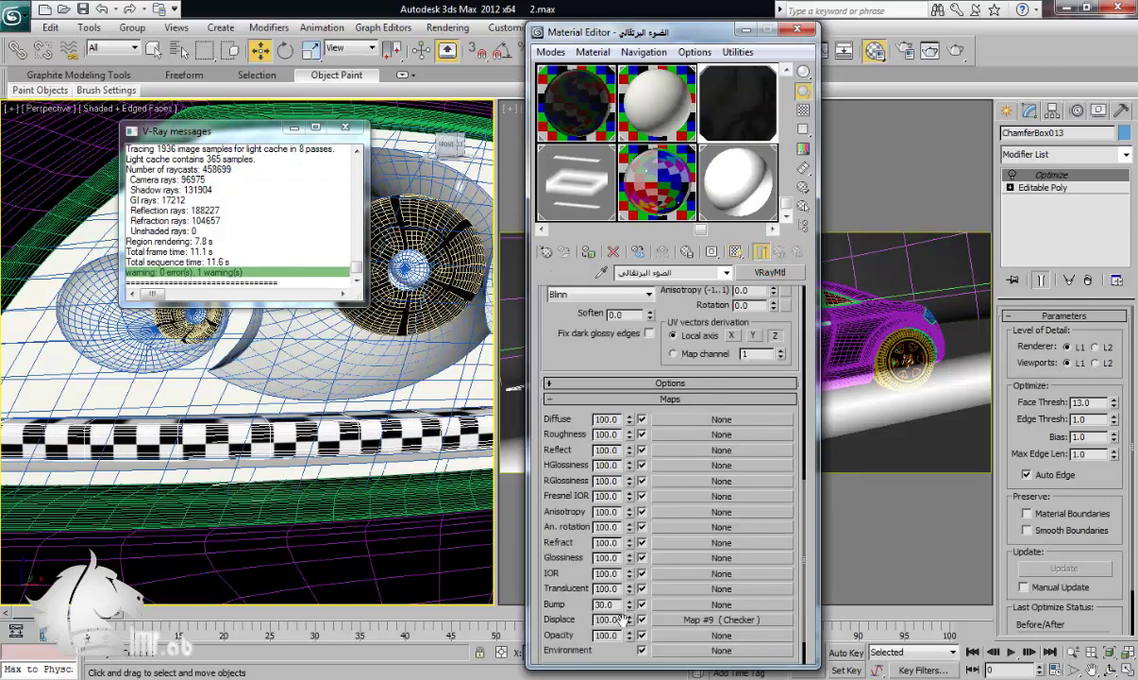
drag(620, 619, 550, 608)
text(3)
key(Return)
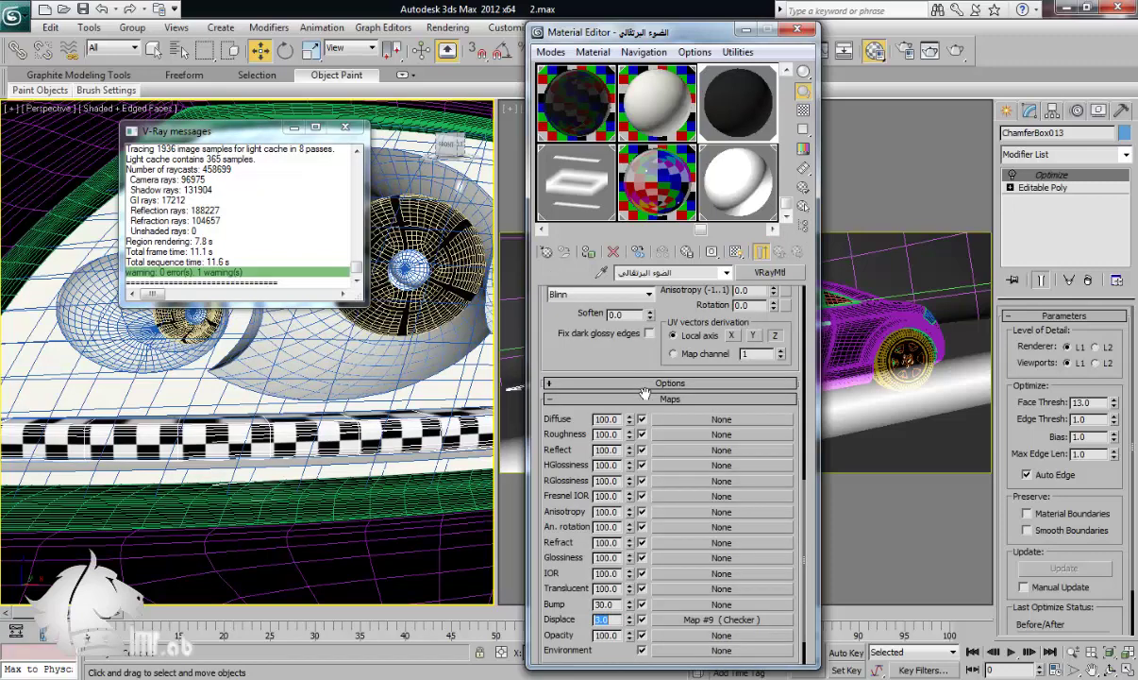
Step: Enable Fresnel reflections on the orange light material and set its refraction color to near-white with a value of 240
scroll(643, 362, up, 10)
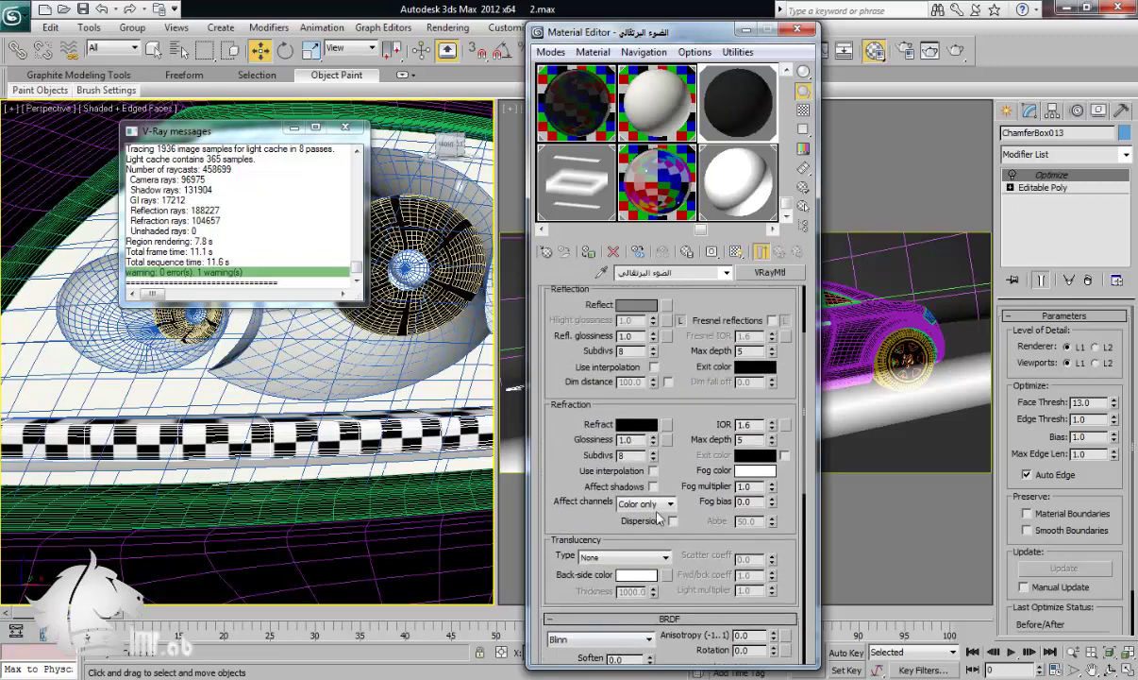
scroll(661, 416, up, 2)
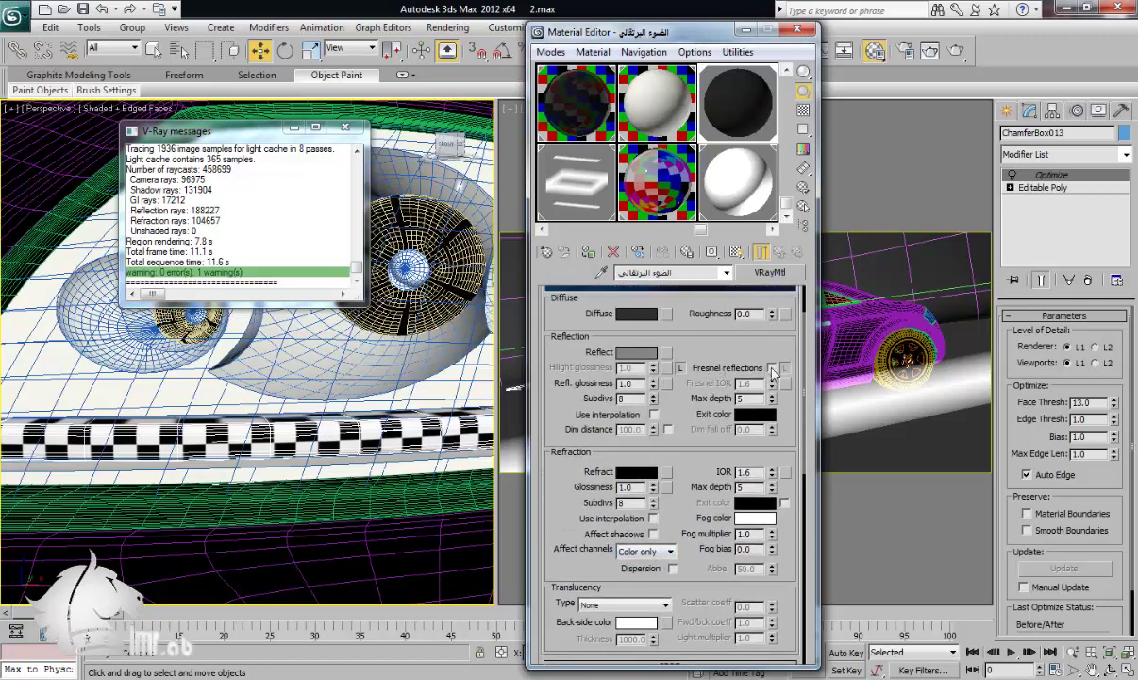
click(635, 474)
click(339, 272)
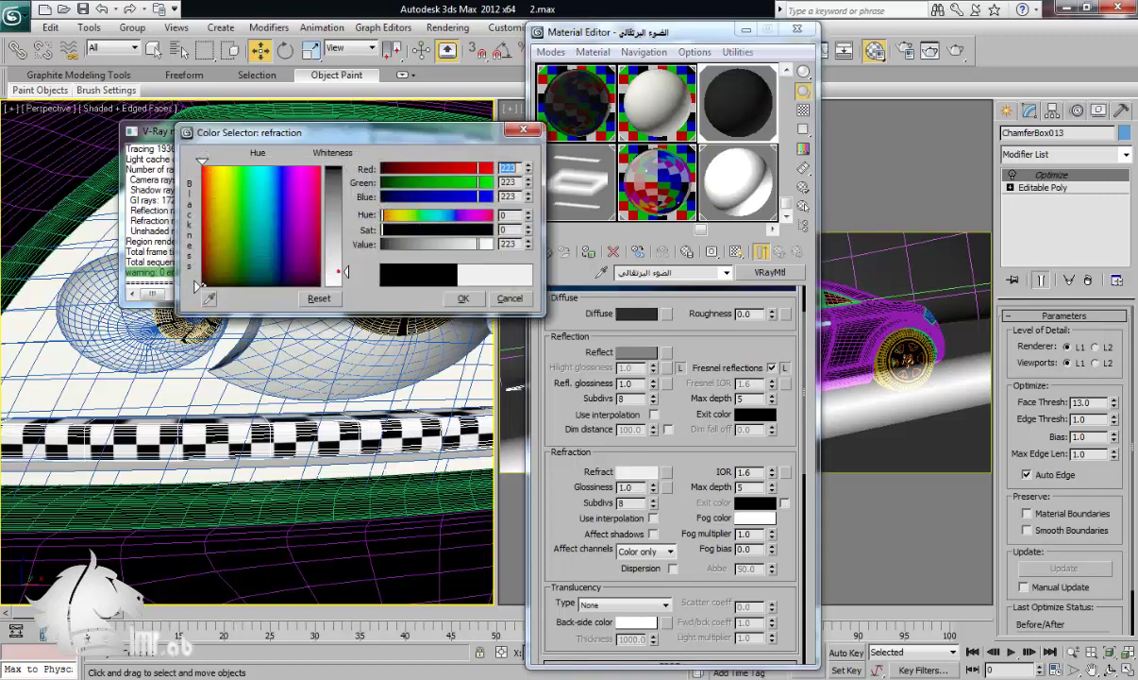
click(339, 280)
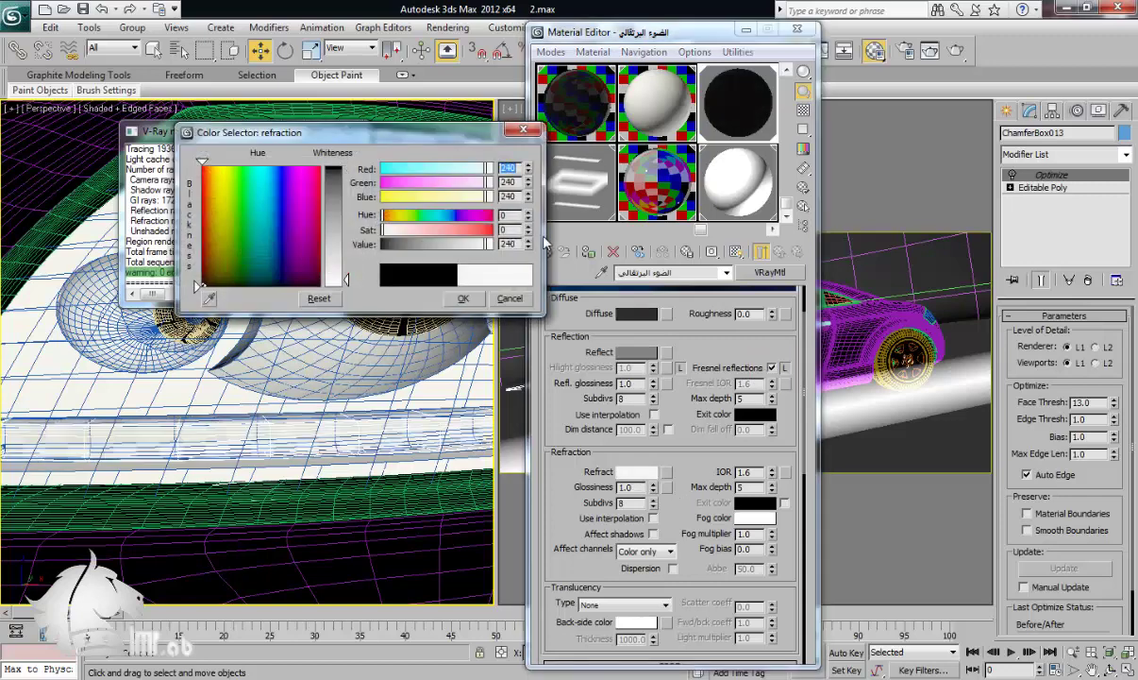
click(462, 298)
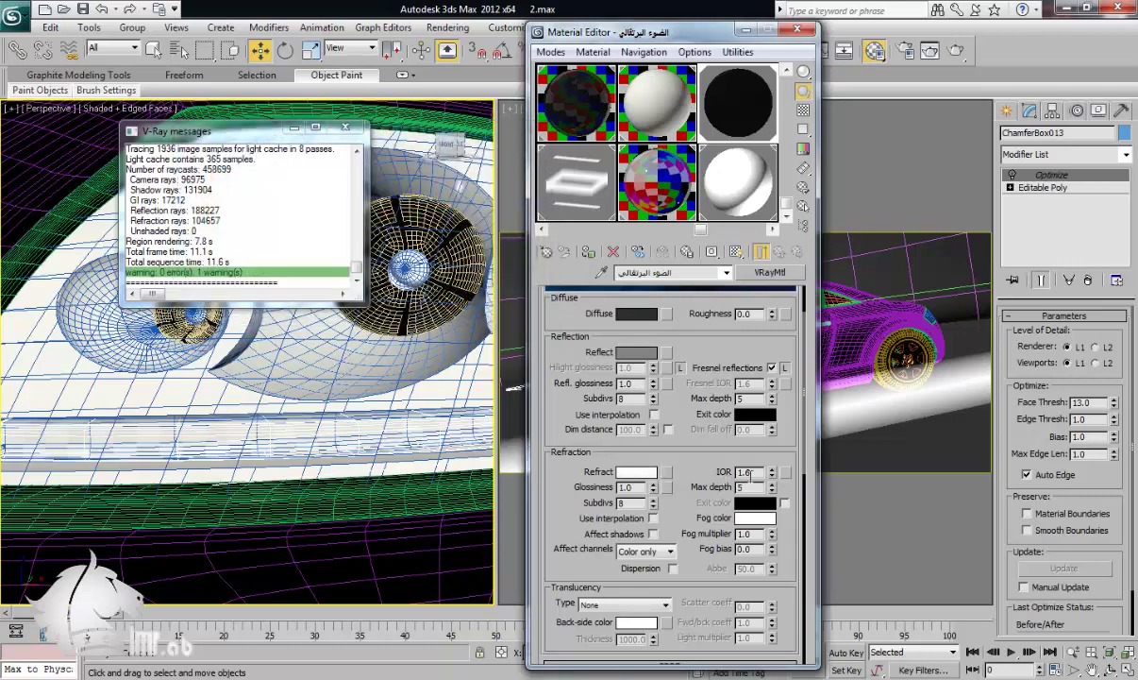
Step: Set the refraction IOR to 1.45, unlock the Fresnel IOR and set it to 1.45 as well
double_click(758, 473)
key(Return)
click(785, 368)
drag(756, 386, 703, 372)
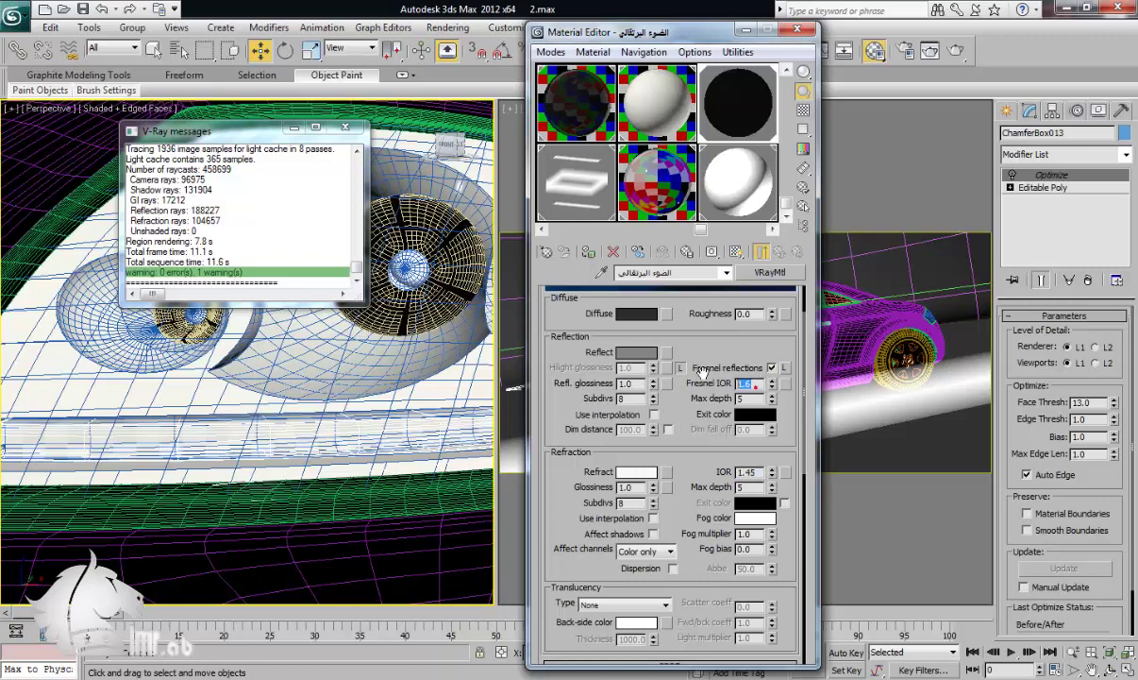
text(1.45)
key(Return)
Step: Set the orange light material's fog color to orange and turn on its checkered sample background
scroll(698, 479, down, 1)
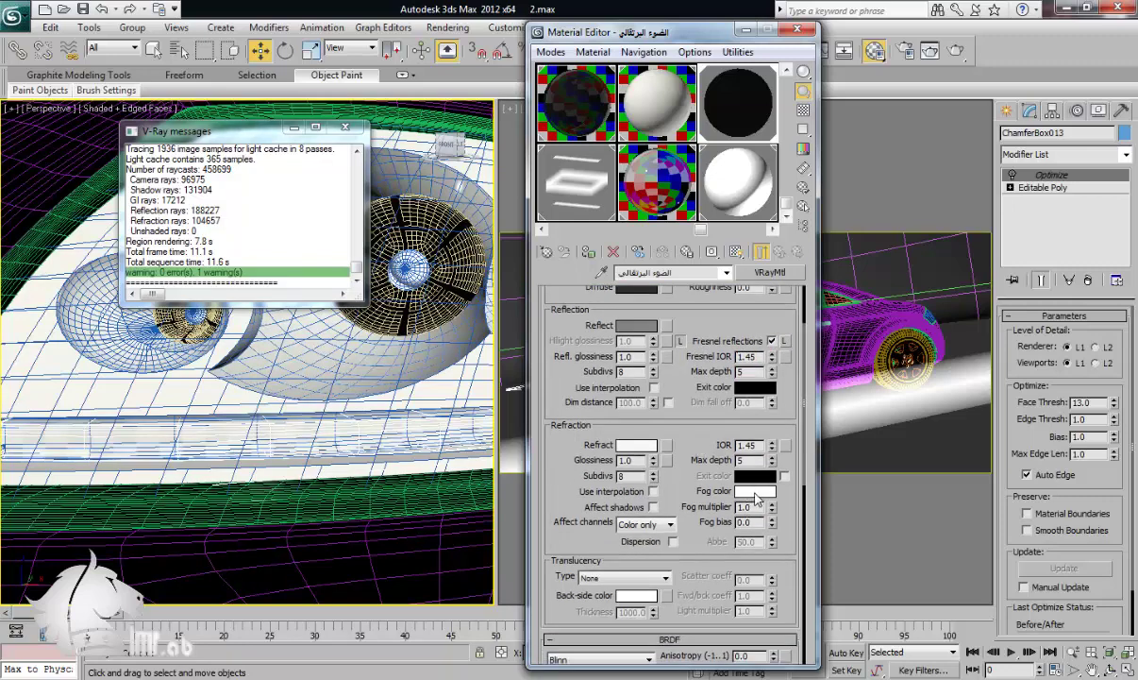
click(755, 492)
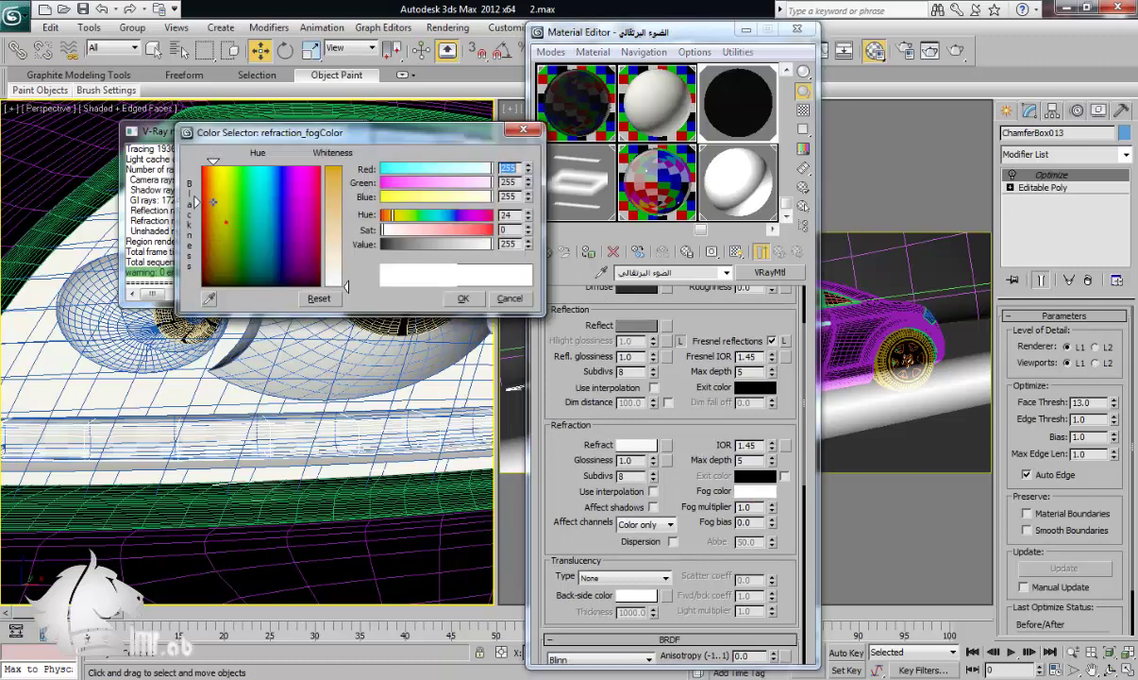
drag(213, 208, 205, 168)
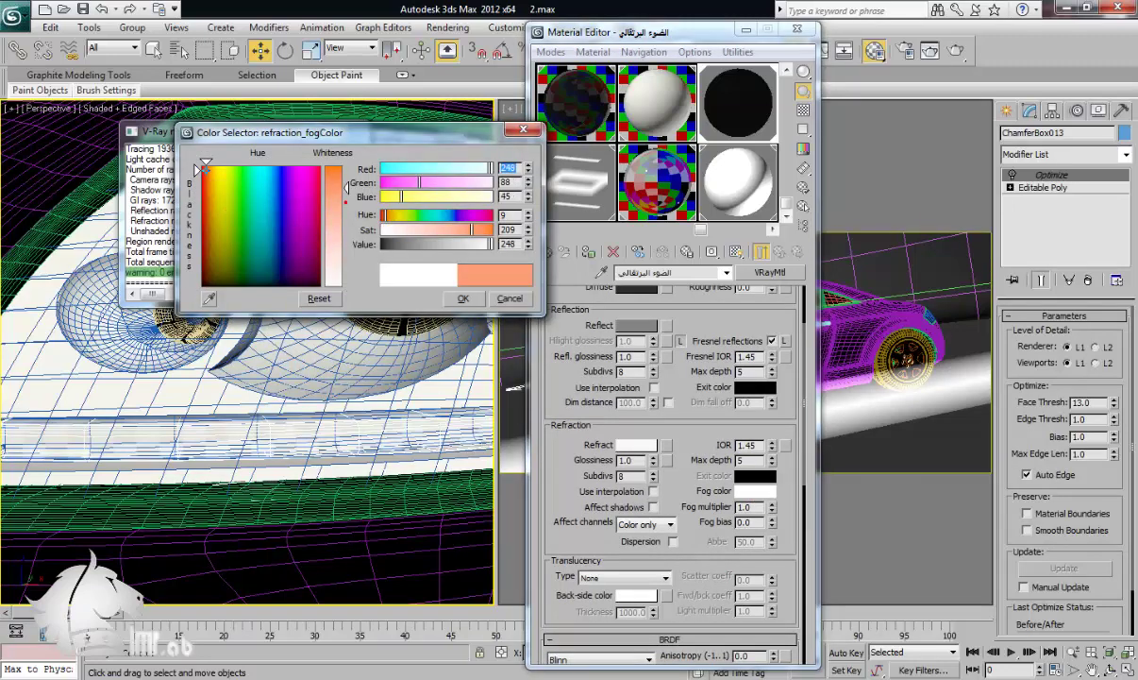
click(462, 298)
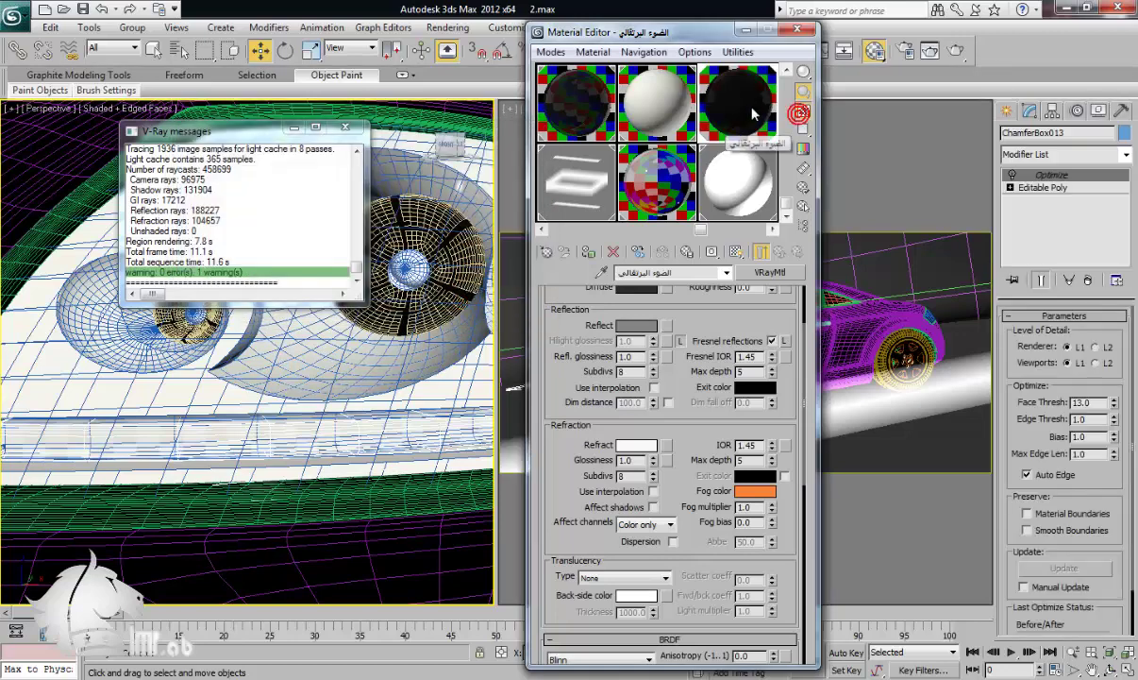
drag(719, 312, 695, 444)
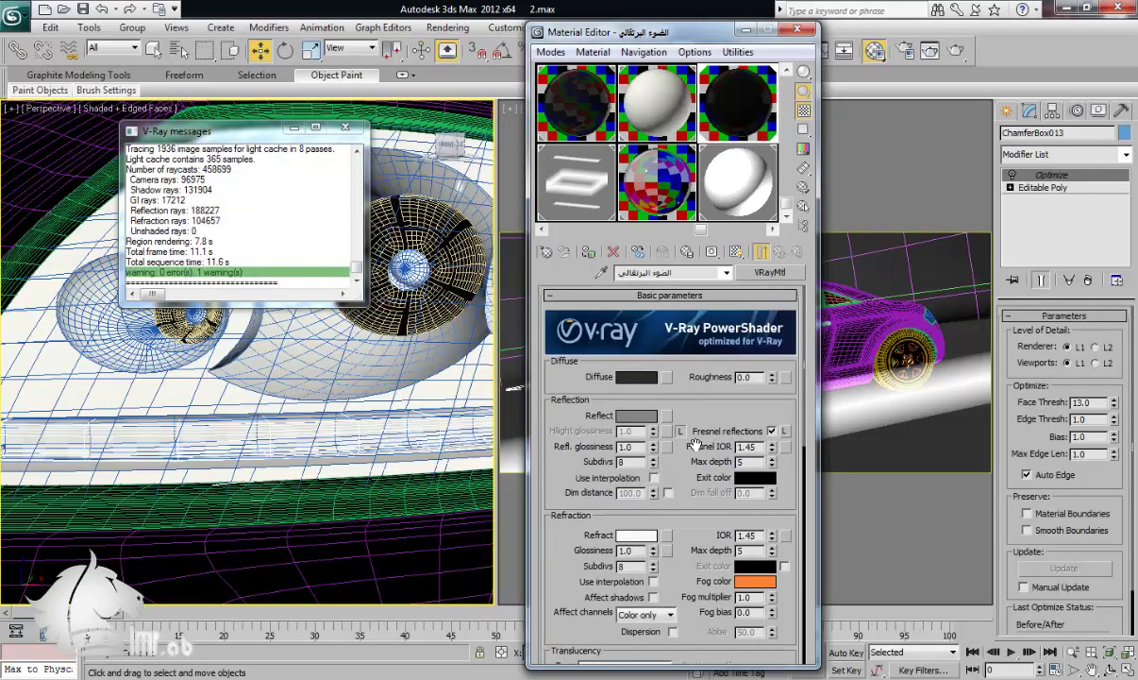
click(797, 29)
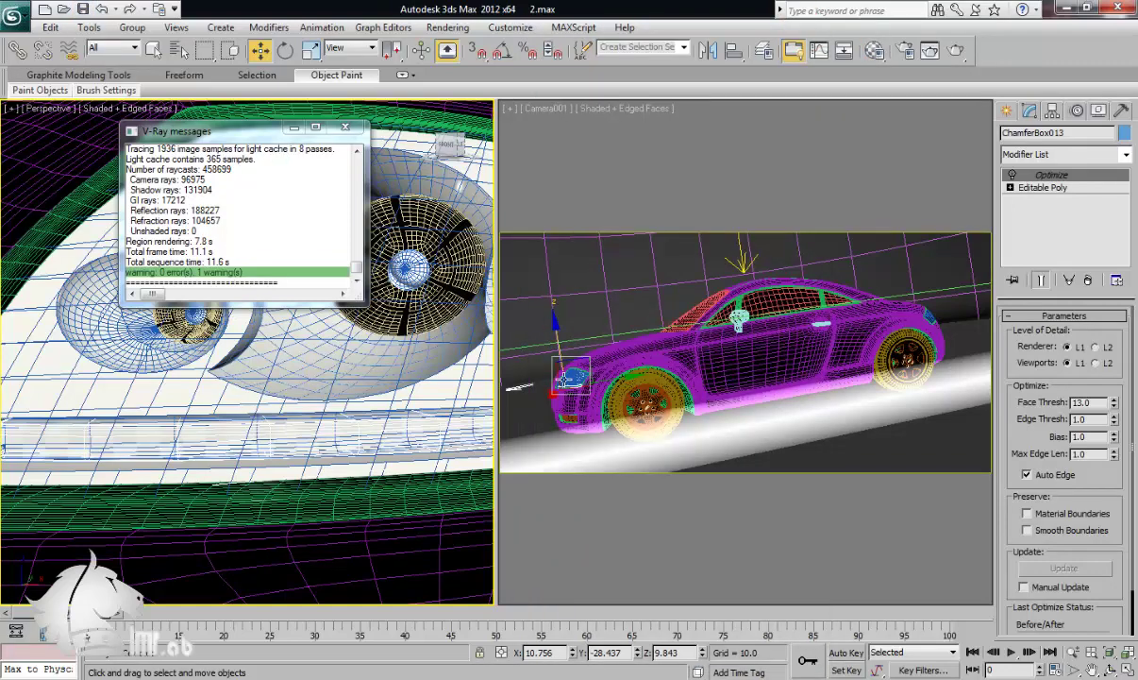
Step: Render the headlight region through Camera001 and examine the orange strip up close
click(564, 377)
click(903, 49)
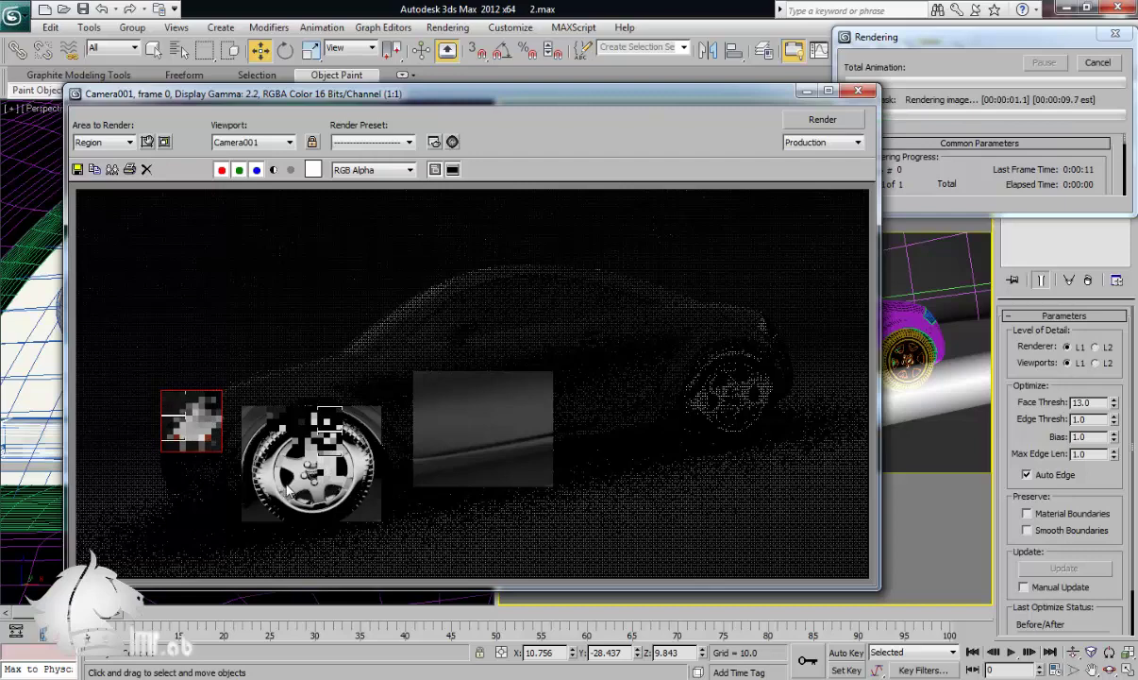
scroll(287, 487, up, 1)
middle_drag(260, 451, 562, 492)
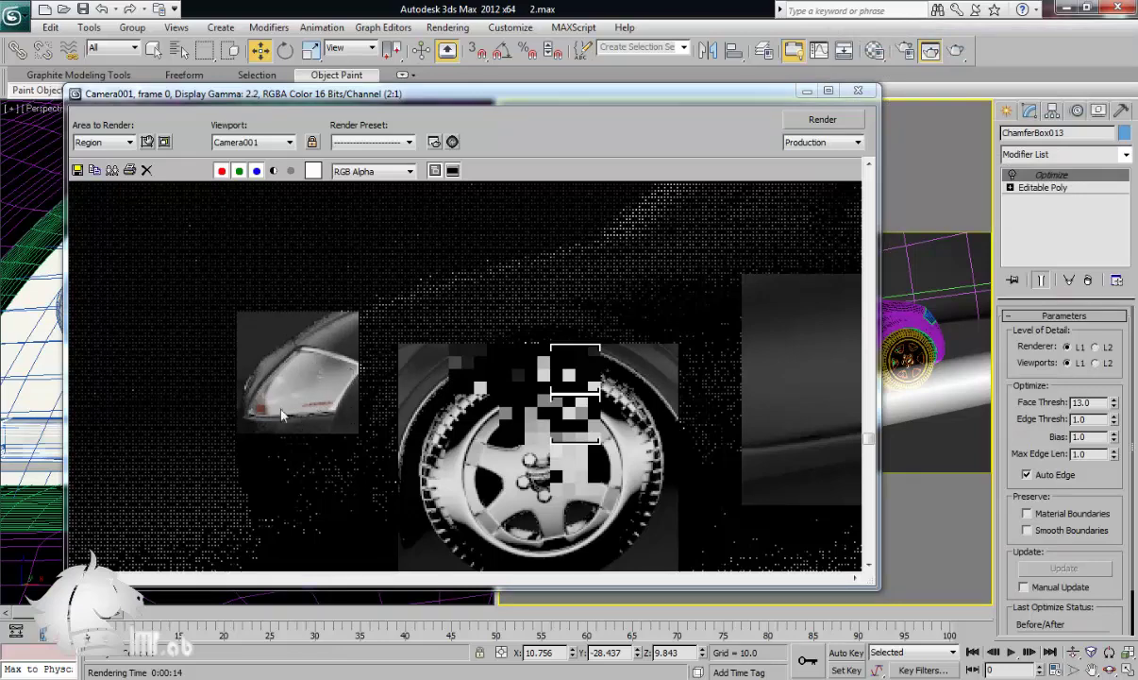
click(858, 91)
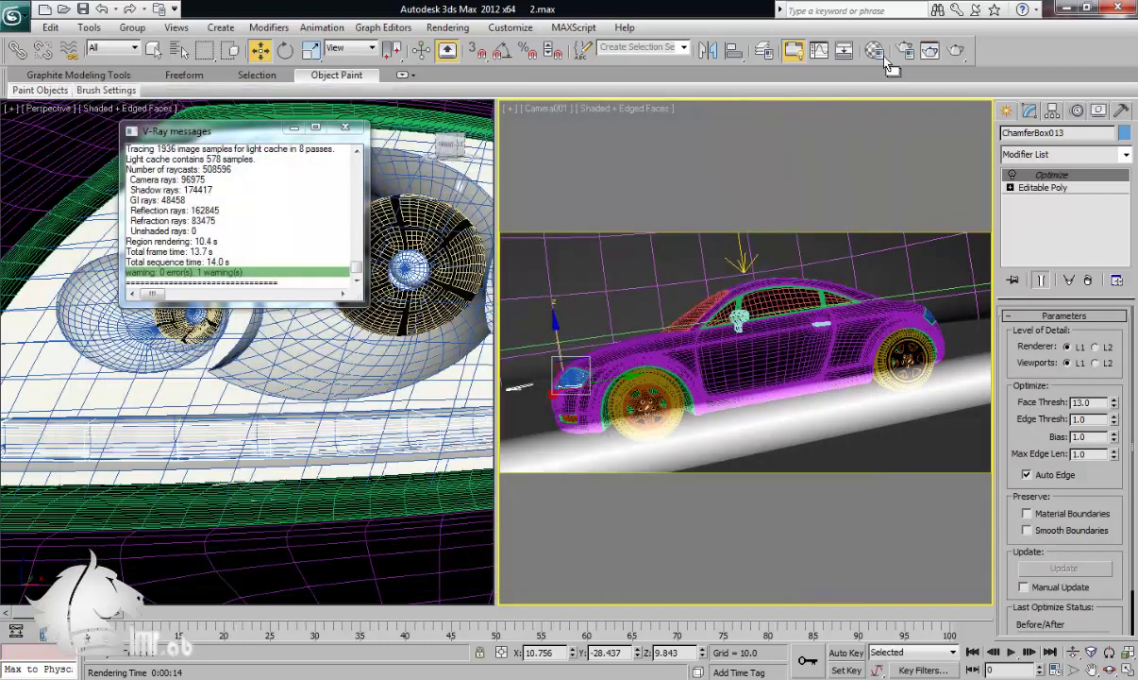
Step: Reopen the orange light material and set its displacement amount to 2
click(874, 50)
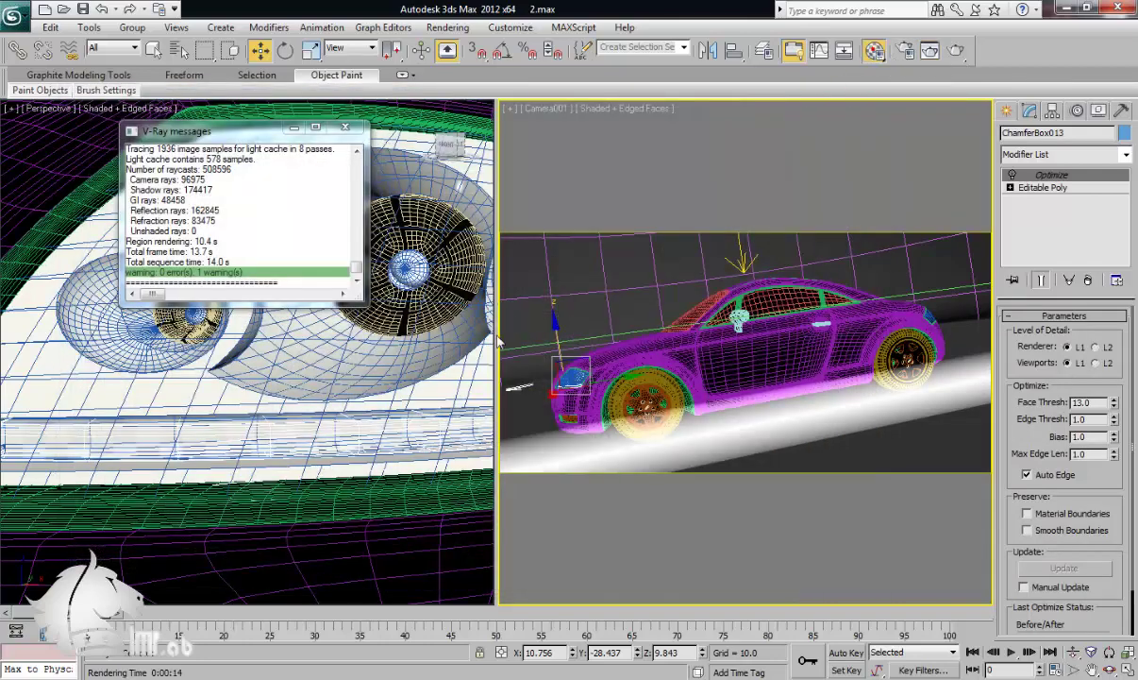
scroll(658, 459, down, 6)
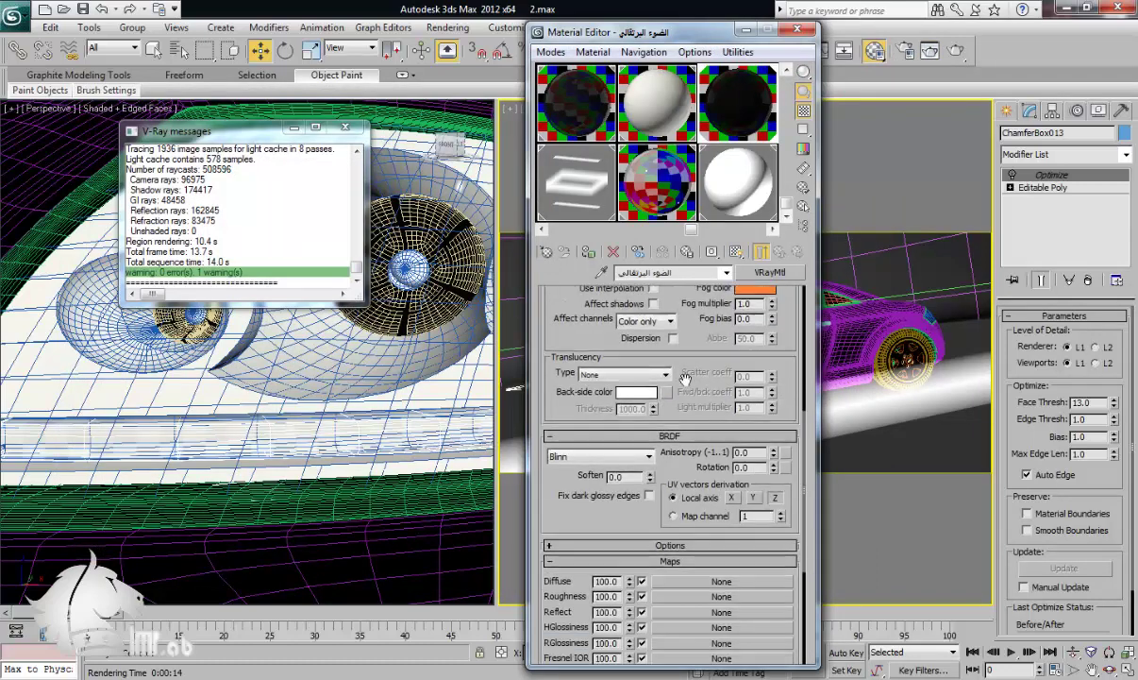
scroll(685, 379, down, 5)
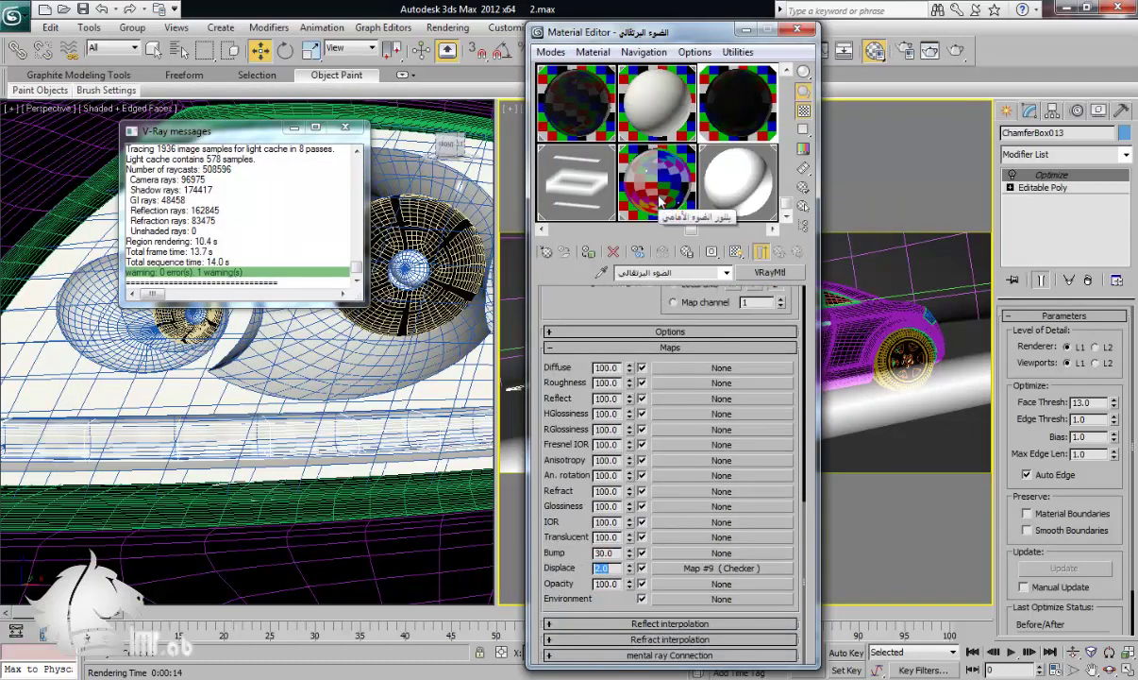
Step: Set the reflection glossiness of the headlight glass material بللور الضوء الأمامي to 1.0
click(622, 187)
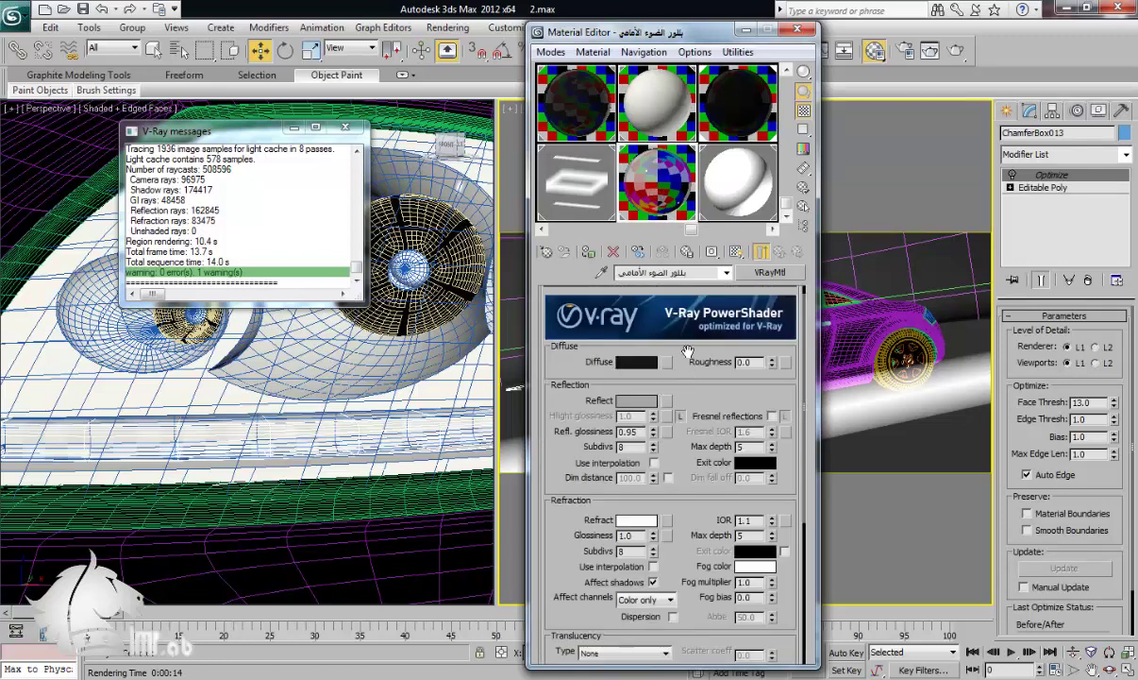
scroll(688, 351, down, 2)
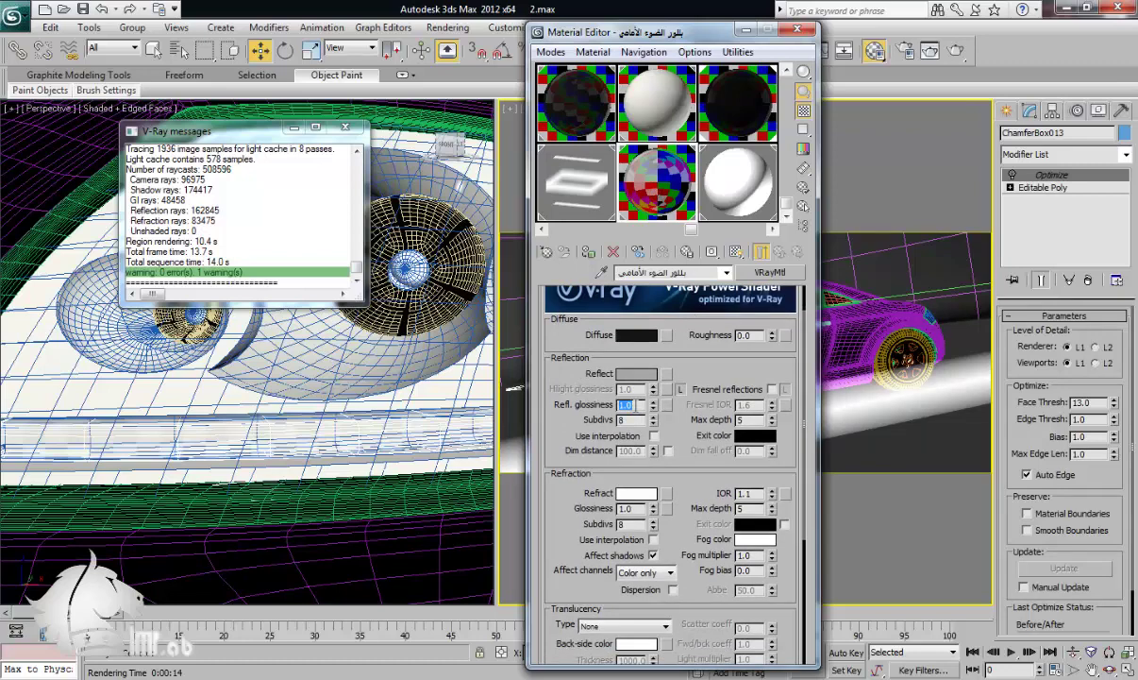
click(798, 31)
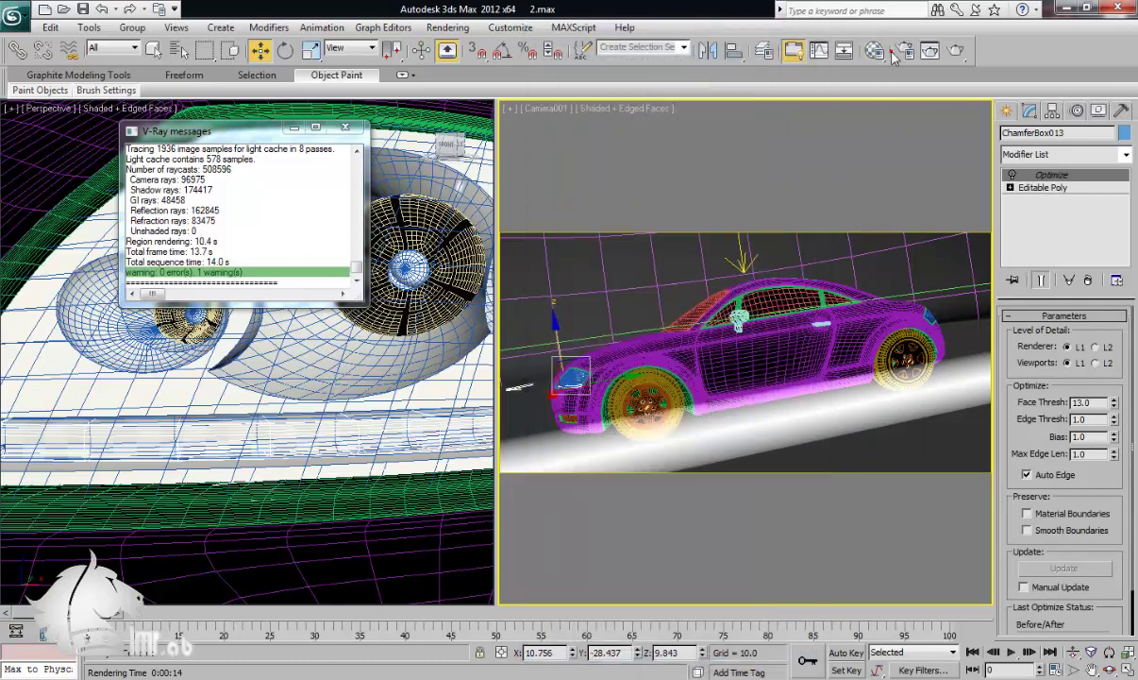
Step: Increase the render output width while keeping the locked image aspect
key(F10)
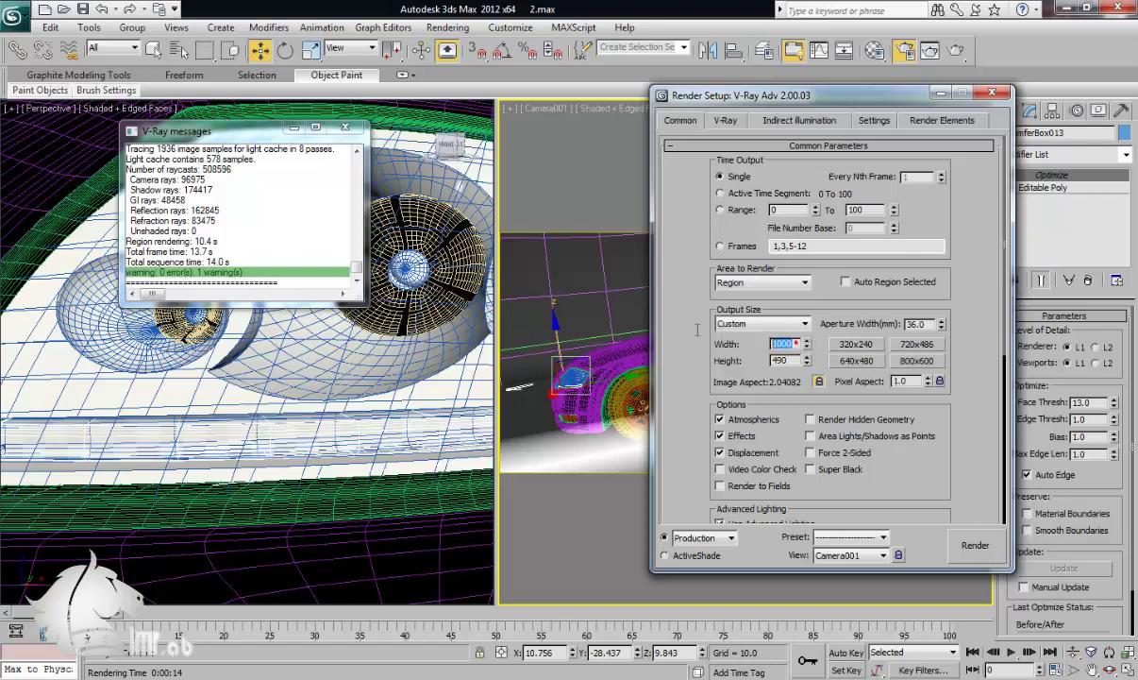
text(15)
click(994, 92)
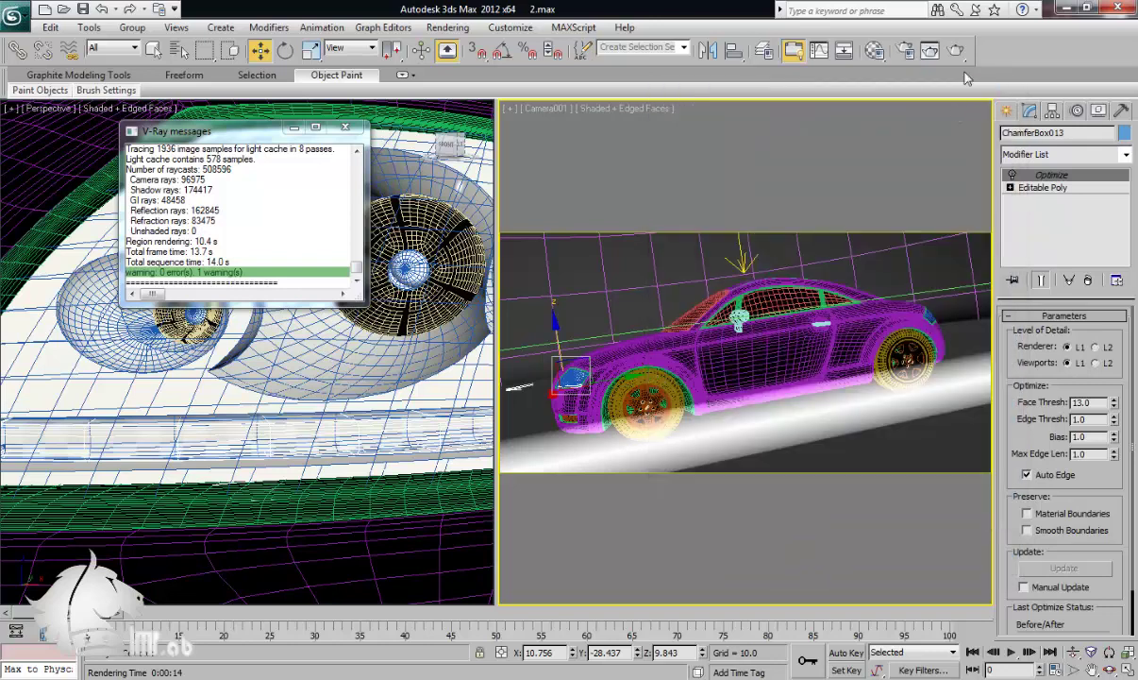
Step: Render the headlight region again at the larger output size and examine the result
click(956, 50)
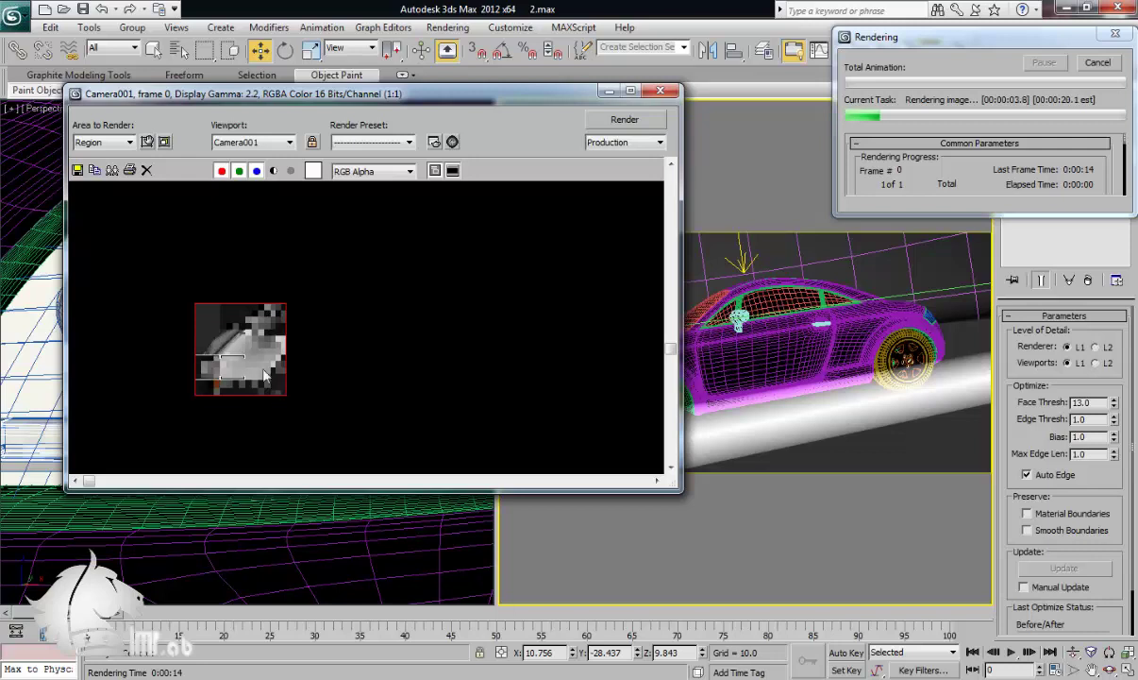
middle_drag(271, 388, 290, 354)
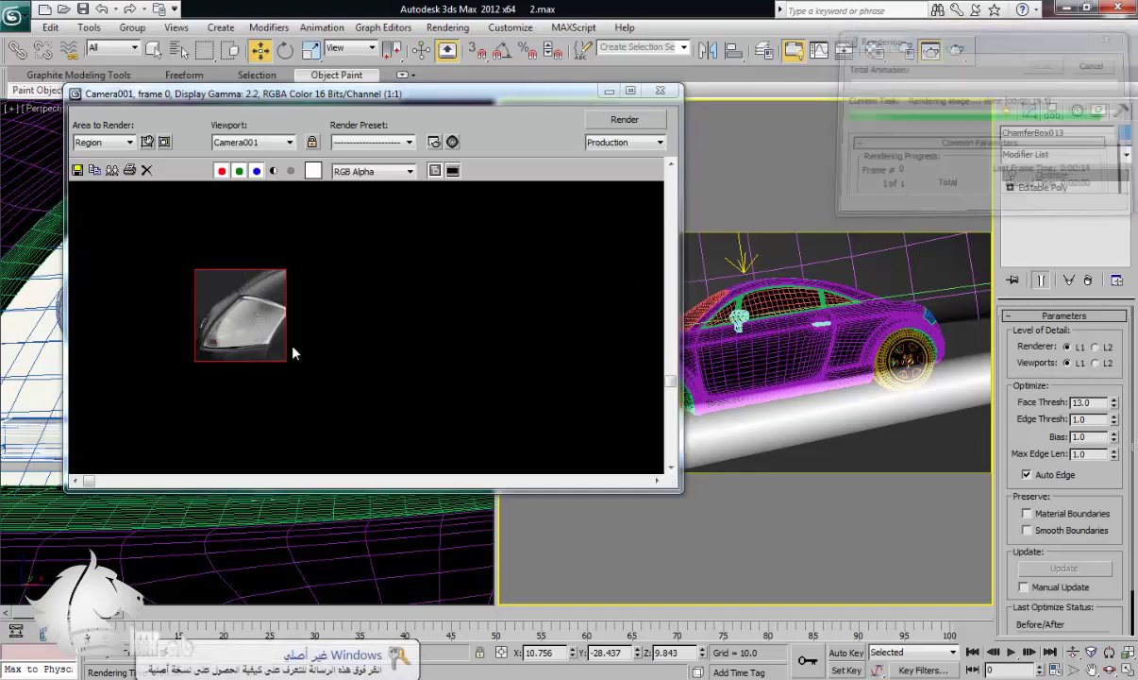
click(660, 90)
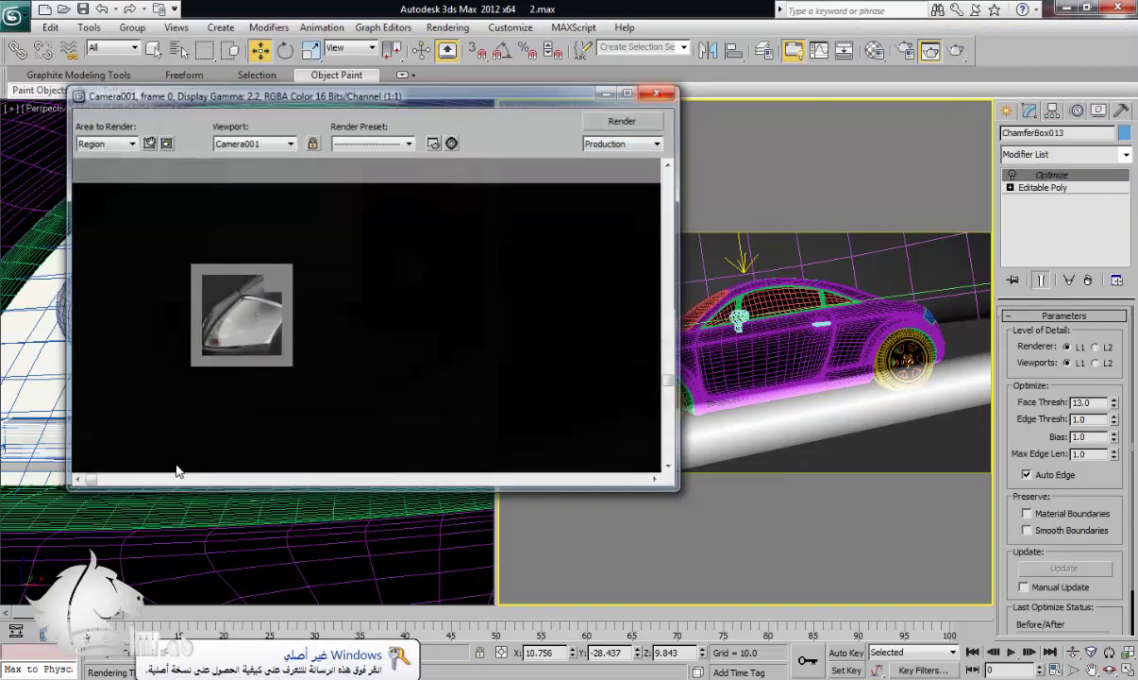
Step: Switch the perspective viewport to a wireframe top view of the car's front and save the scene
key(t)
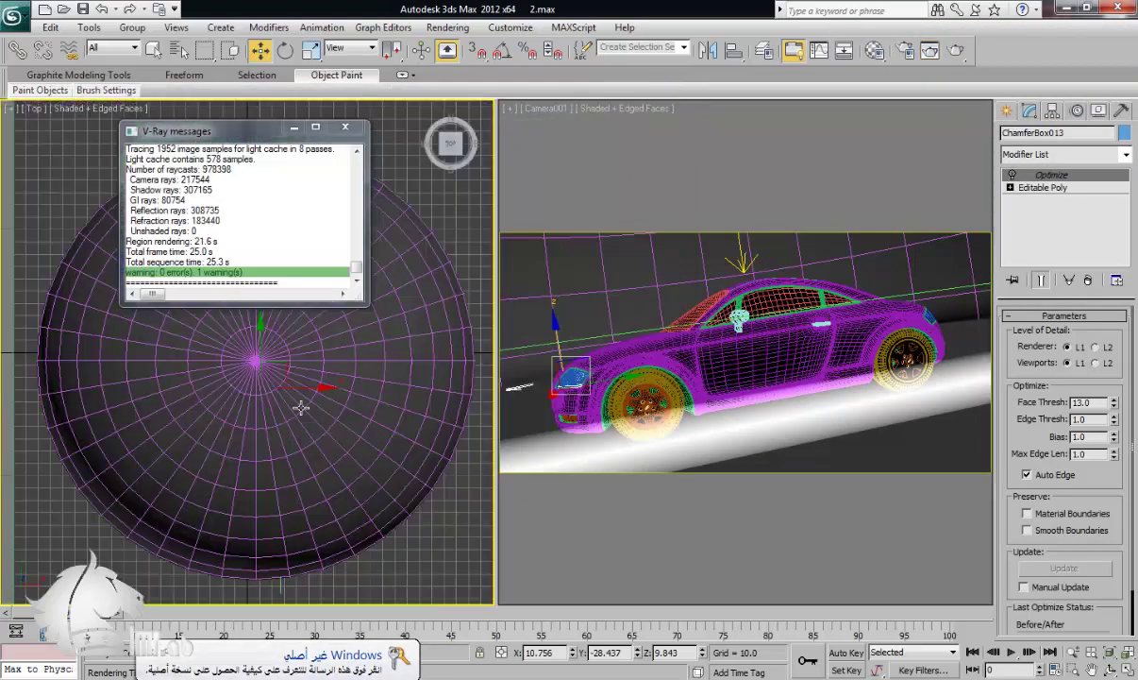
middle_drag(298, 396, 351, 386)
key(F3)
scroll(301, 451, up, 5)
scroll(350, 386, up, 3)
key(ctrl+s)
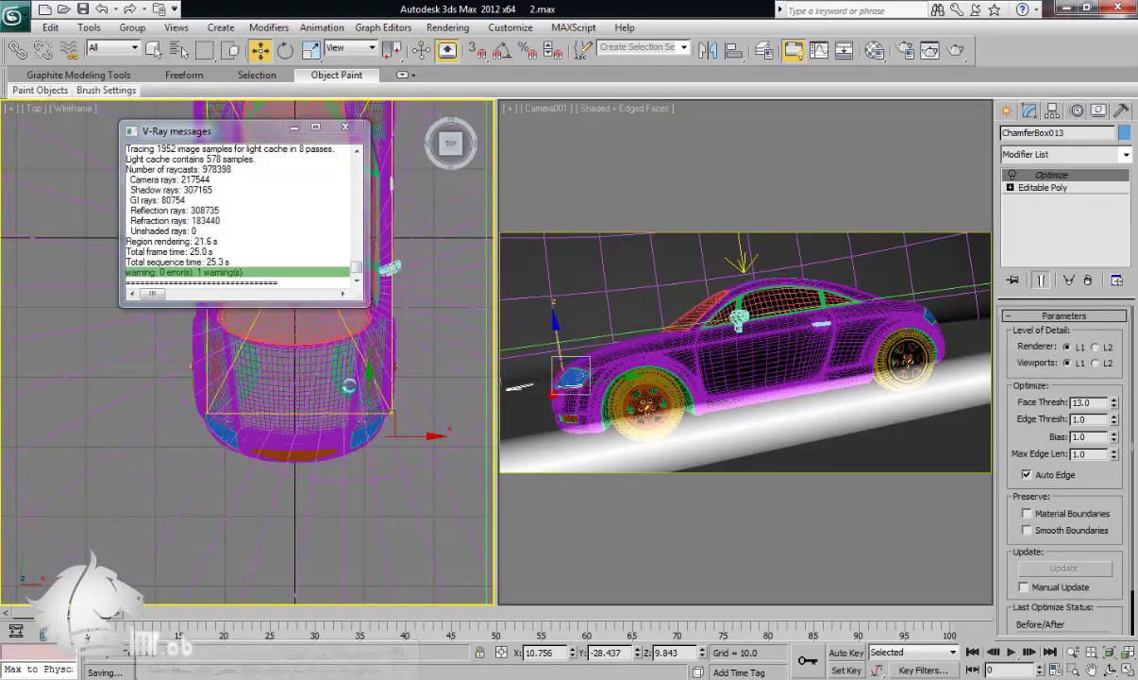
Step: Place a standard Omni light just in front of one front headlight, at about X 10.6, Y -31.1
click(1007, 110)
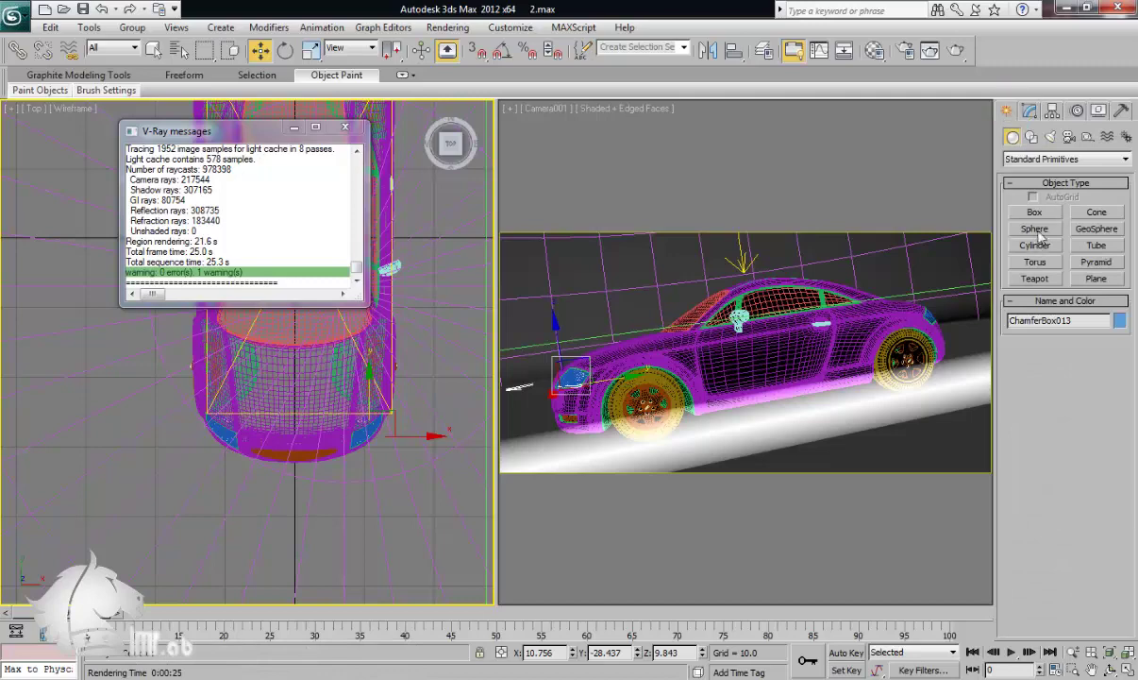
click(1050, 137)
click(1065, 159)
click(1038, 171)
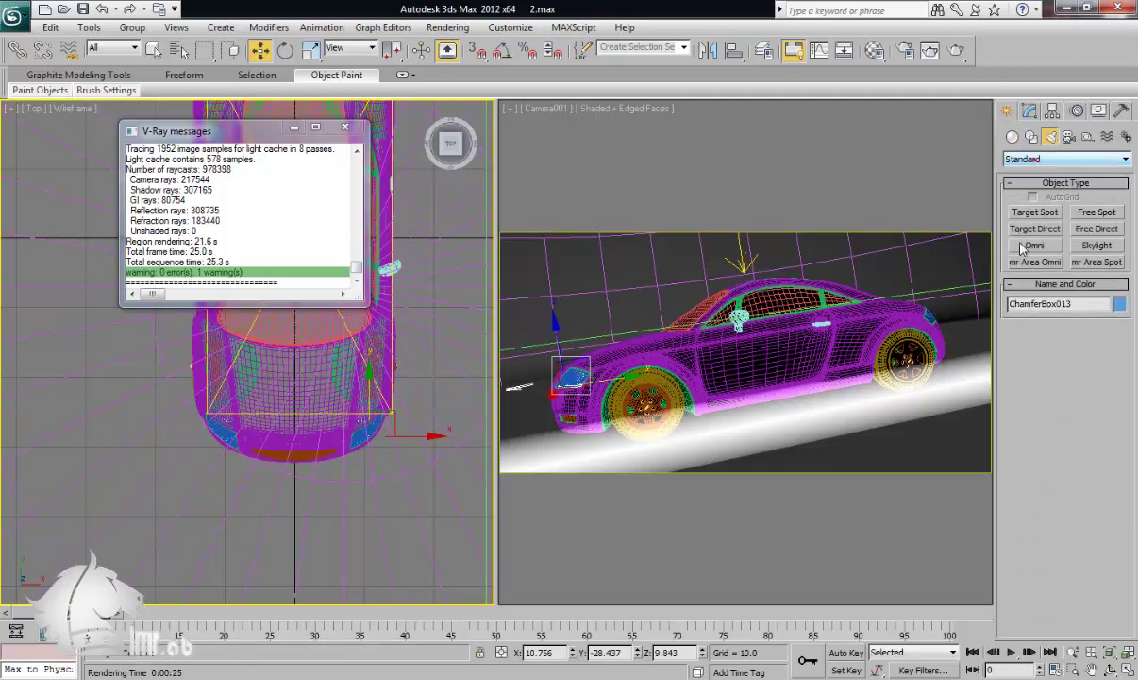
click(1029, 246)
scroll(213, 447, up, 5)
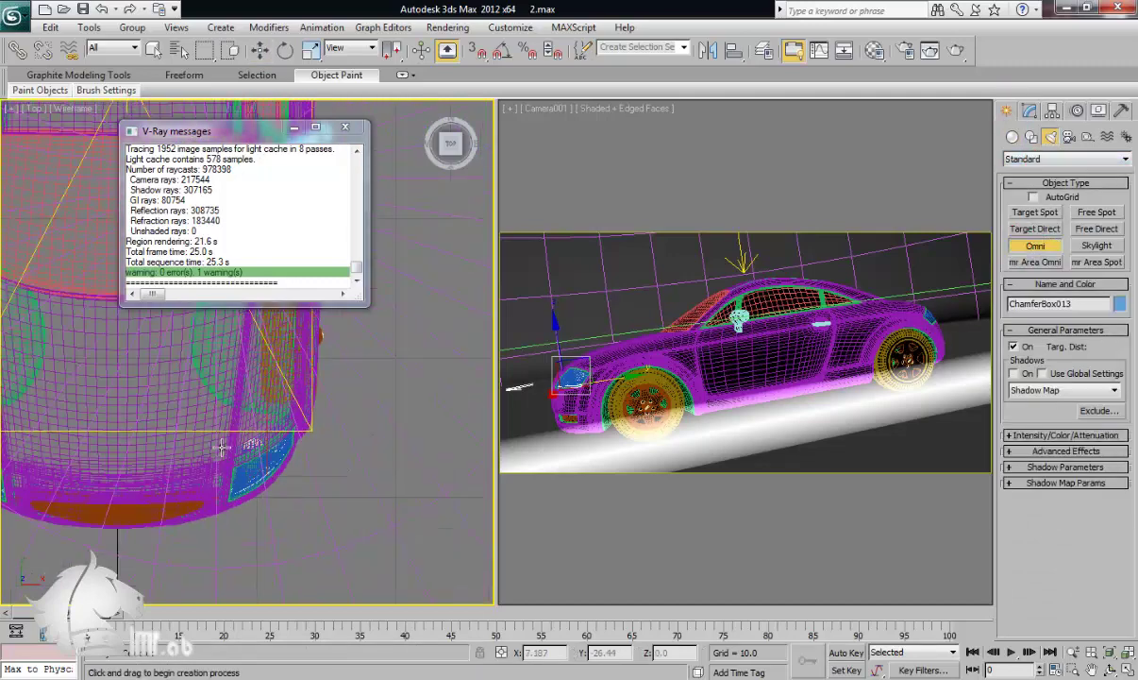
middle_drag(278, 481, 272, 426)
scroll(265, 456, up, 2)
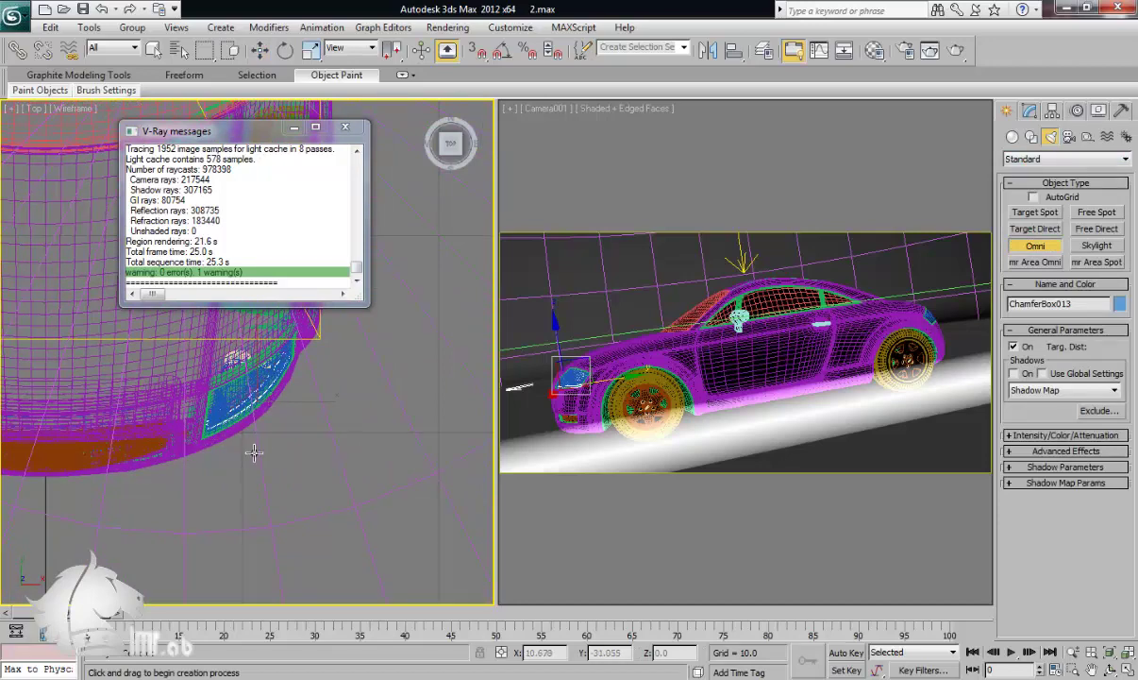
click(253, 454)
right_click(258, 463)
Step: Raise the Omni light to headlight height, at about Z 10.7
middle_drag(258, 462, 75, 466)
key(l)
scroll(74, 466, down, 2)
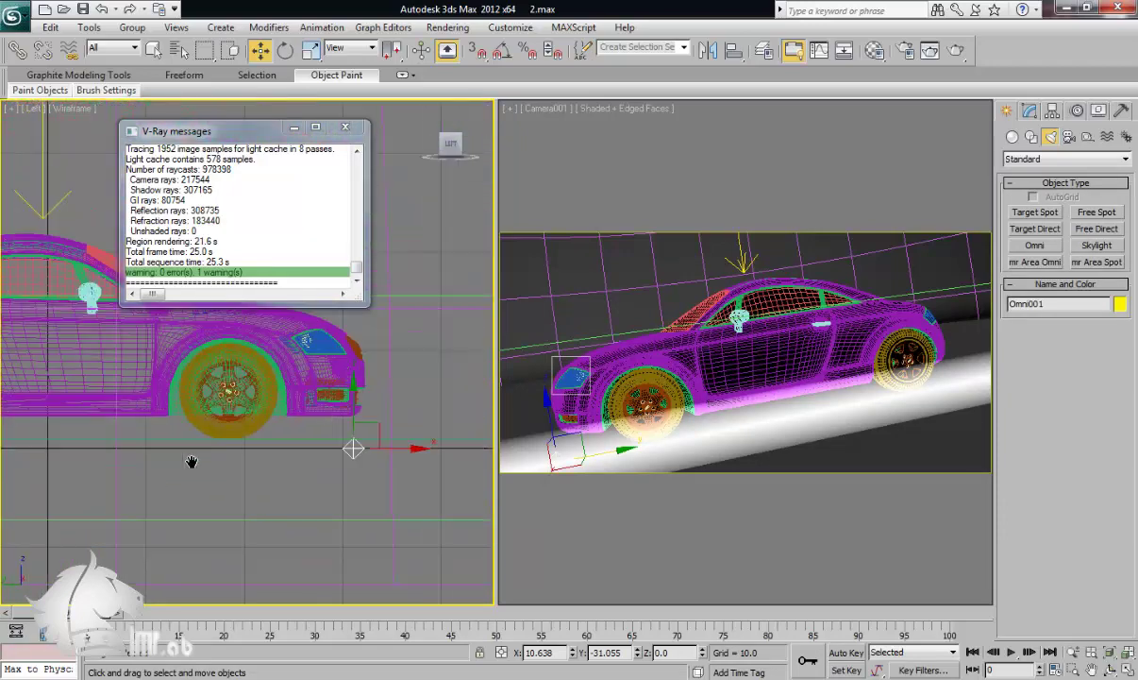
scroll(338, 386, up, 1)
middle_drag(338, 386, 251, 401)
drag(272, 434, 287, 286)
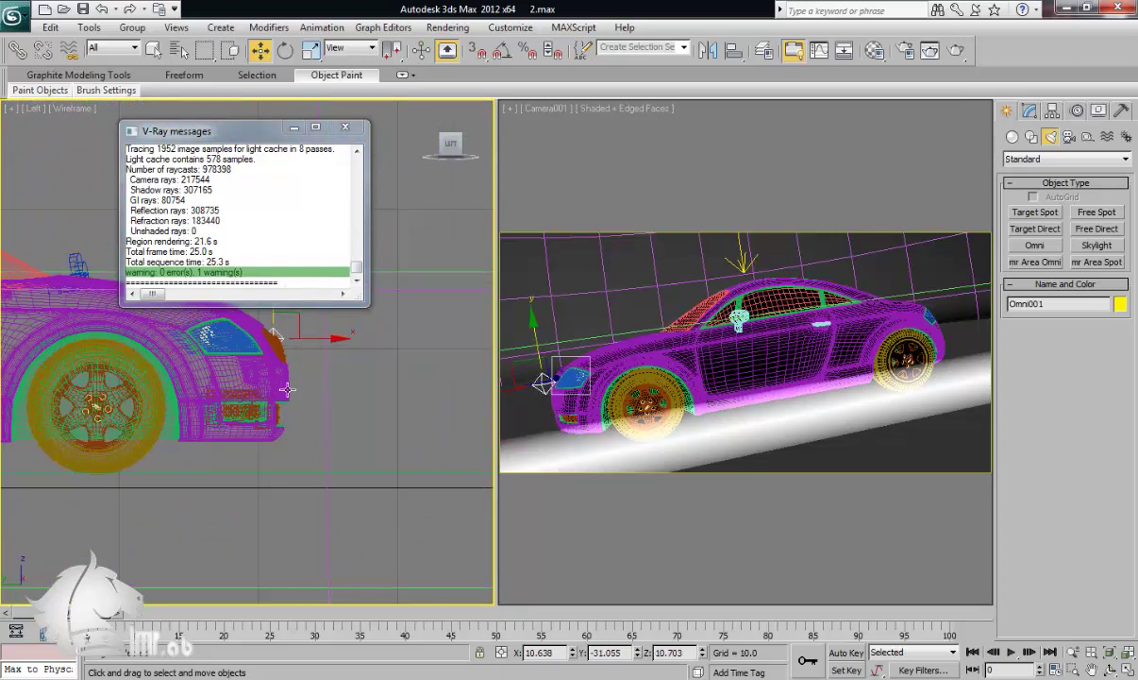
Step: Clone the Omni light as one instance in front of the opposite headlight, at about X -10.4
key(t)
middle_drag(262, 567, 308, 305)
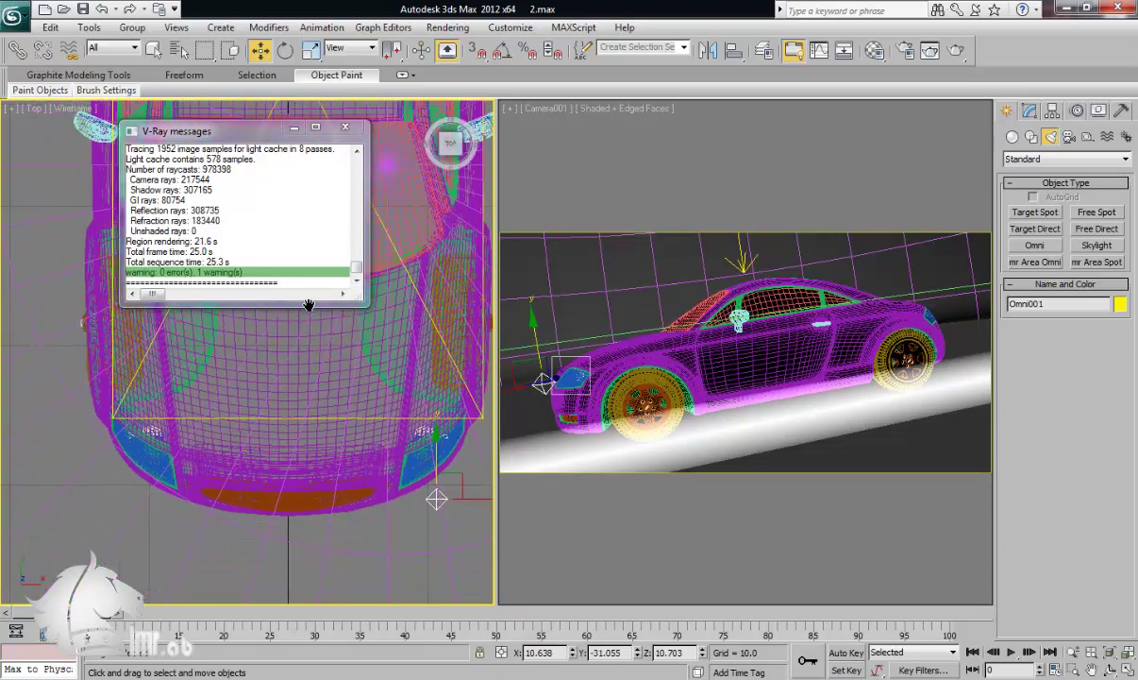
shift+drag(437, 497, 143, 498)
click(488, 313)
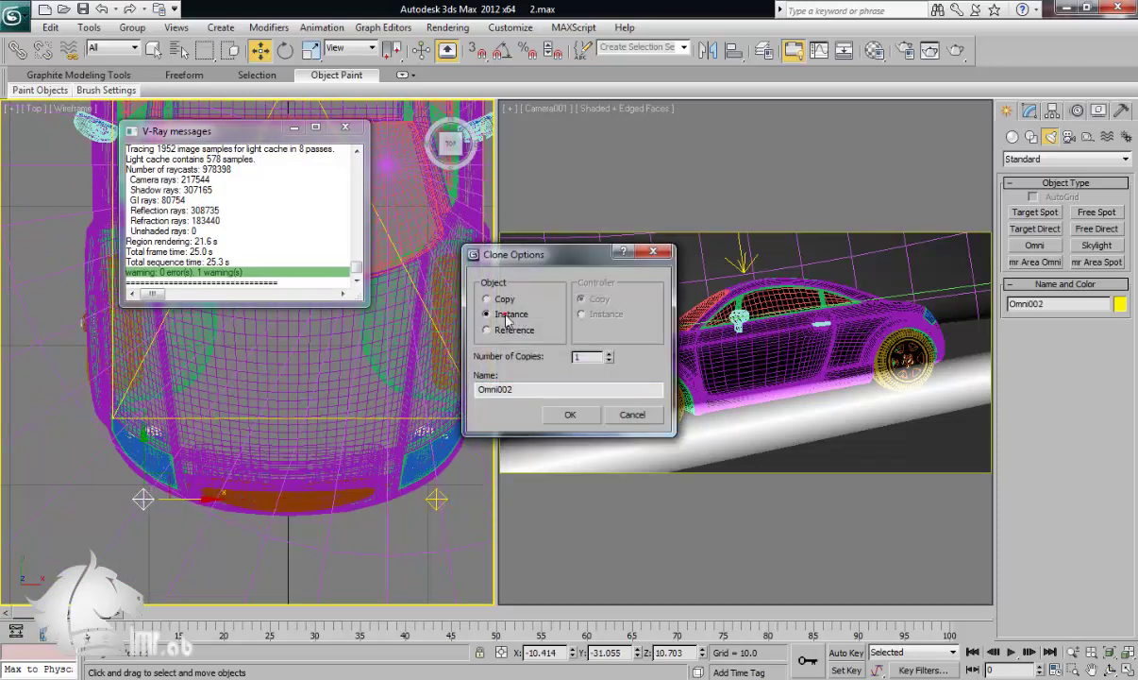
click(570, 413)
Step: Set the intensity multiplier of the instanced Omni headlight lights to 1.0
click(1030, 110)
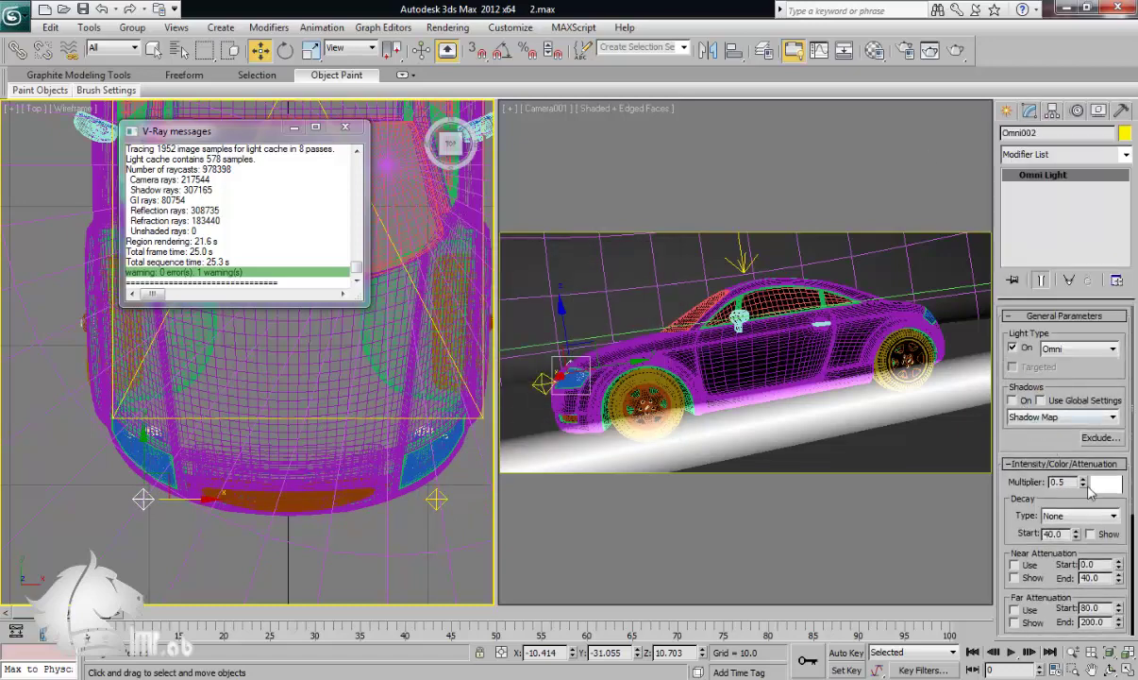
double_click(1061, 482)
drag(1030, 448, 1038, 248)
Step: Examine the headlight interior in perspective and select the housing around the lamps to check its object name
scroll(1038, 406, up, 3)
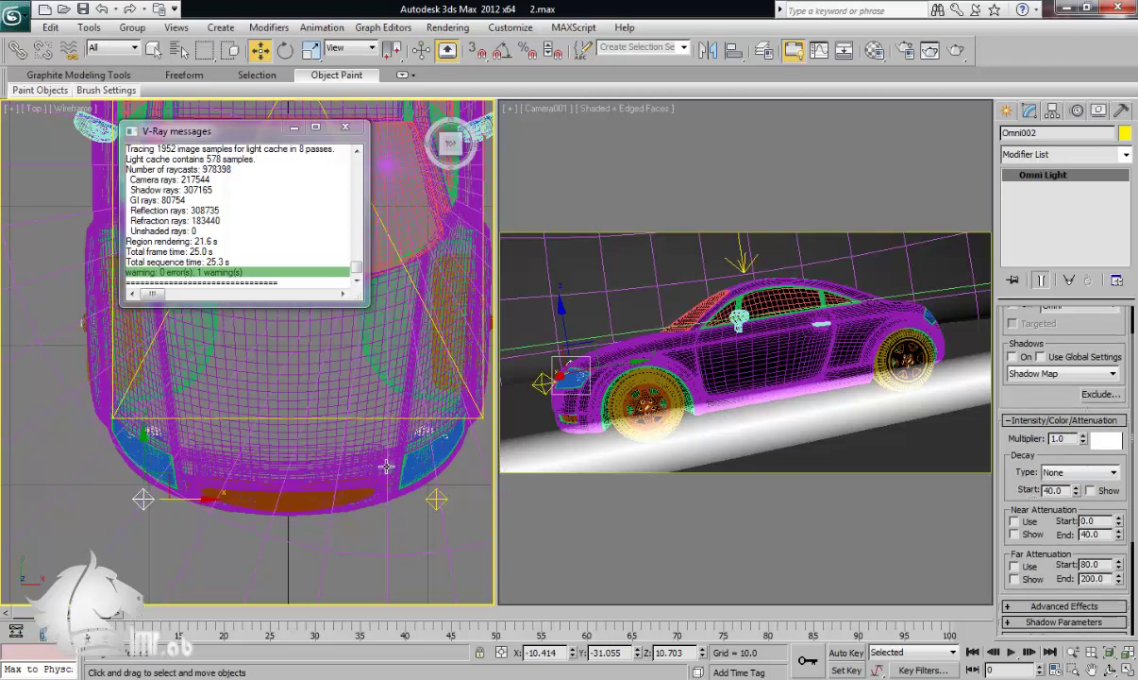
scroll(383, 480, up, 2)
key(p)
alt+middle_drag(381, 491, 275, 399)
scroll(332, 504, down, 3)
scroll(317, 460, down, 3)
scroll(276, 399, up, 3)
scroll(298, 427, up, 4)
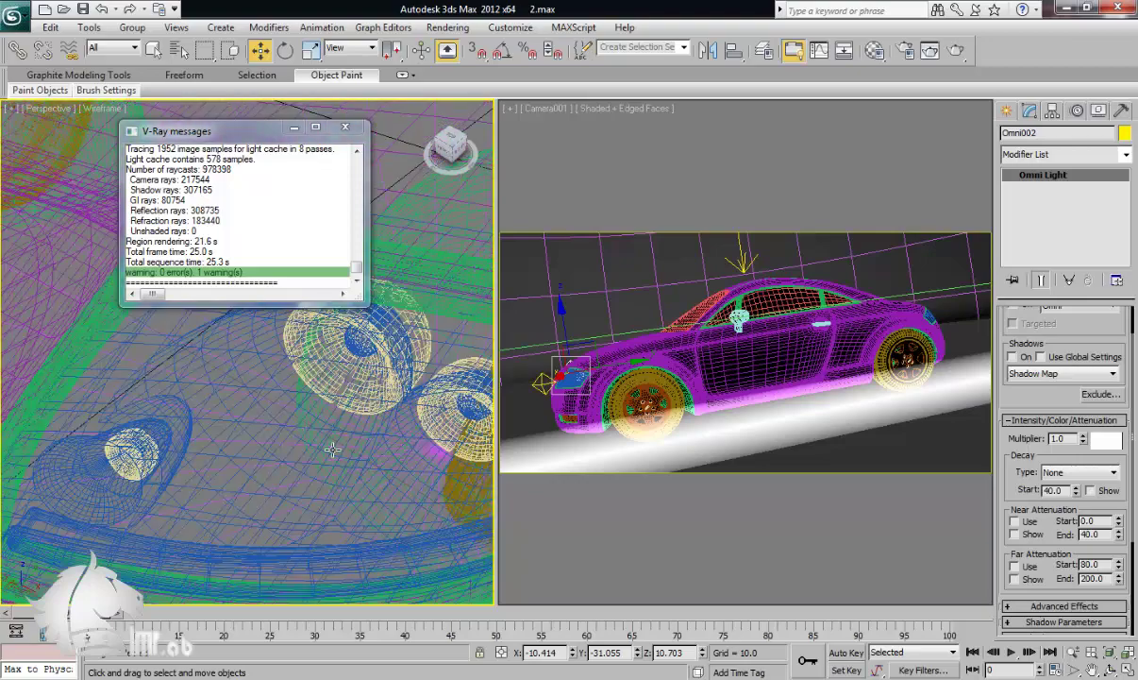
scroll(332, 449, up, 2)
scroll(293, 439, down, 2)
middle_drag(281, 465, 314, 463)
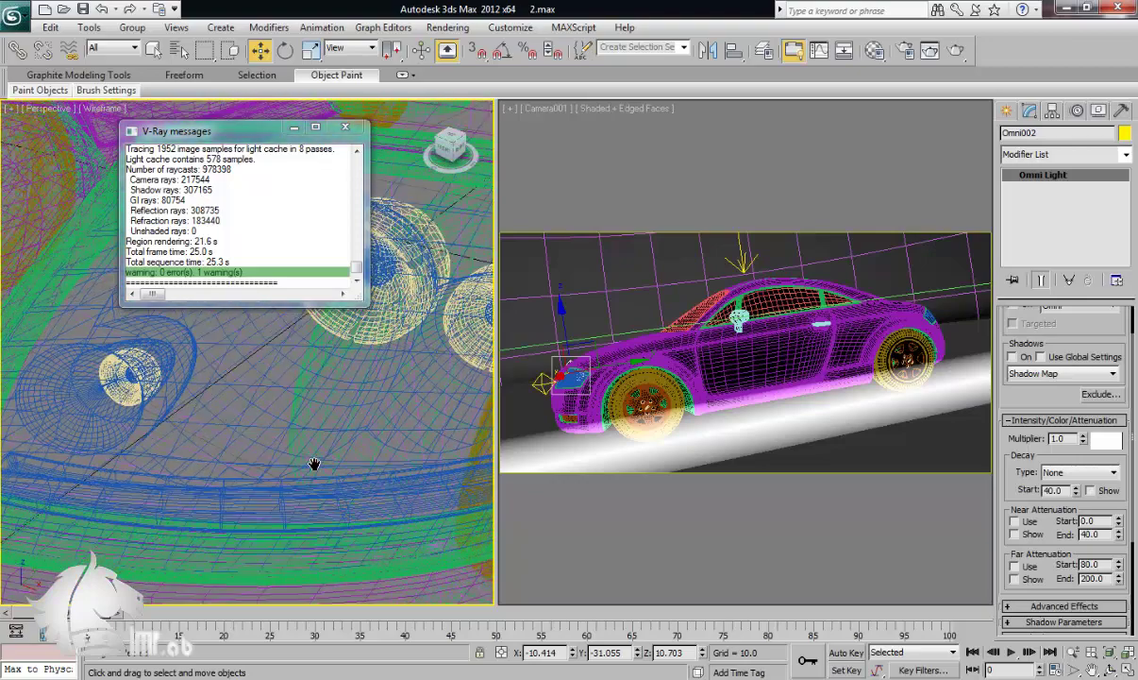
click(274, 426)
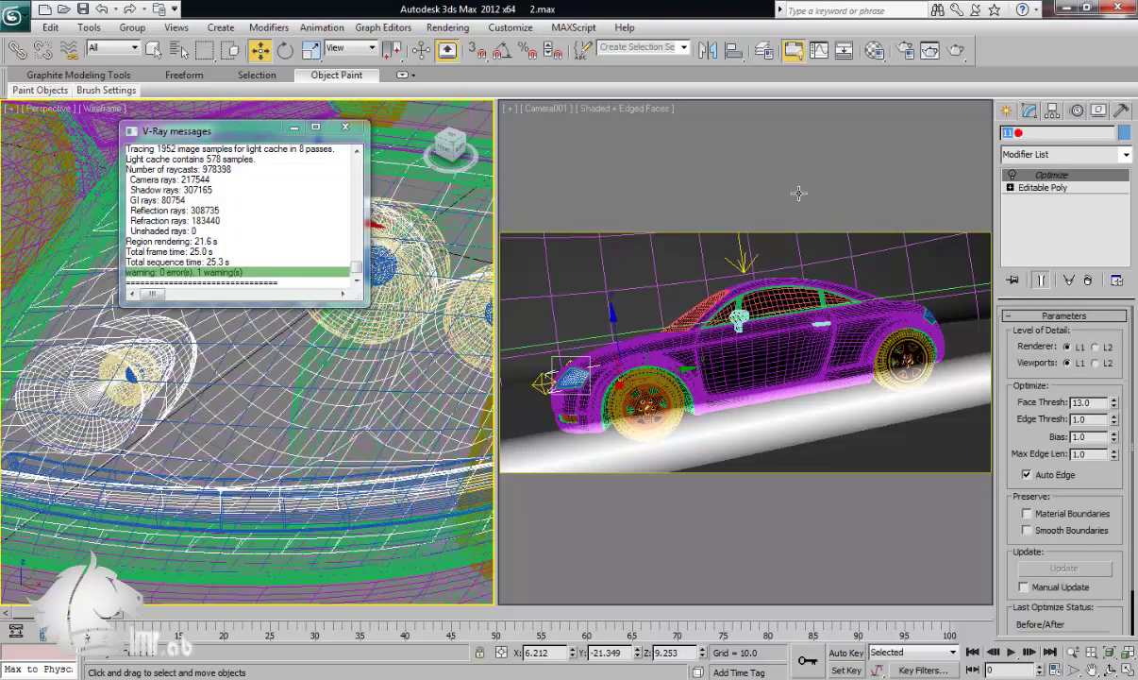
middle_drag(341, 350, 310, 371)
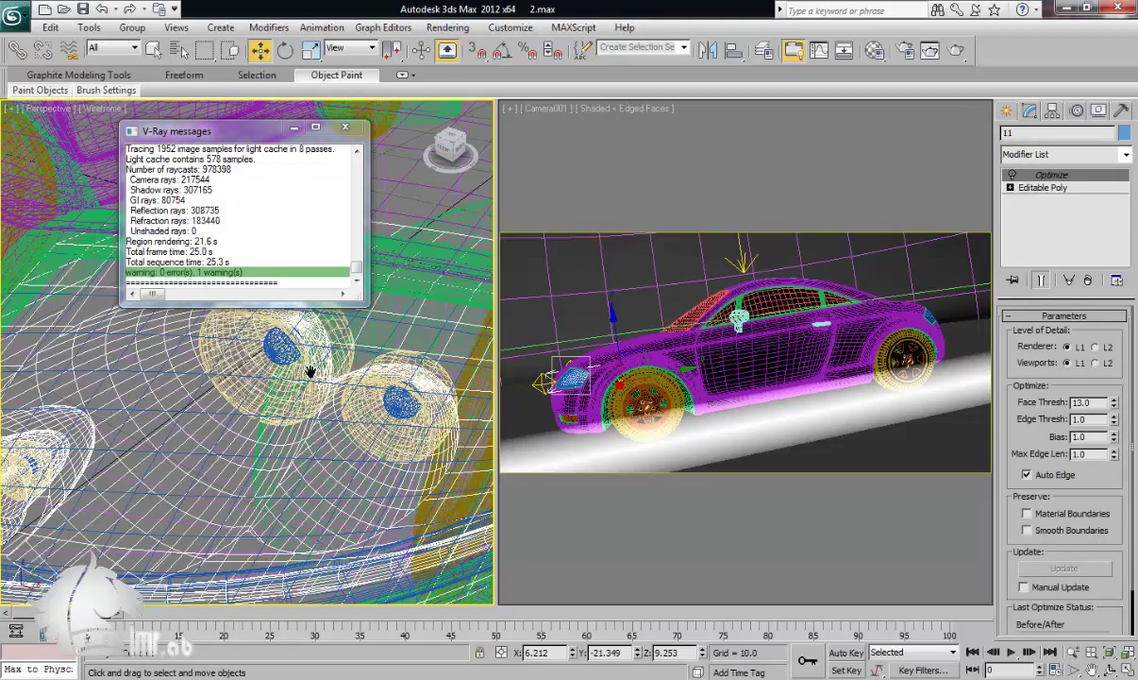
Step: Select the round lamp reflectors and try to pick the small blue bulb inside the larger one to identify it
click(282, 352)
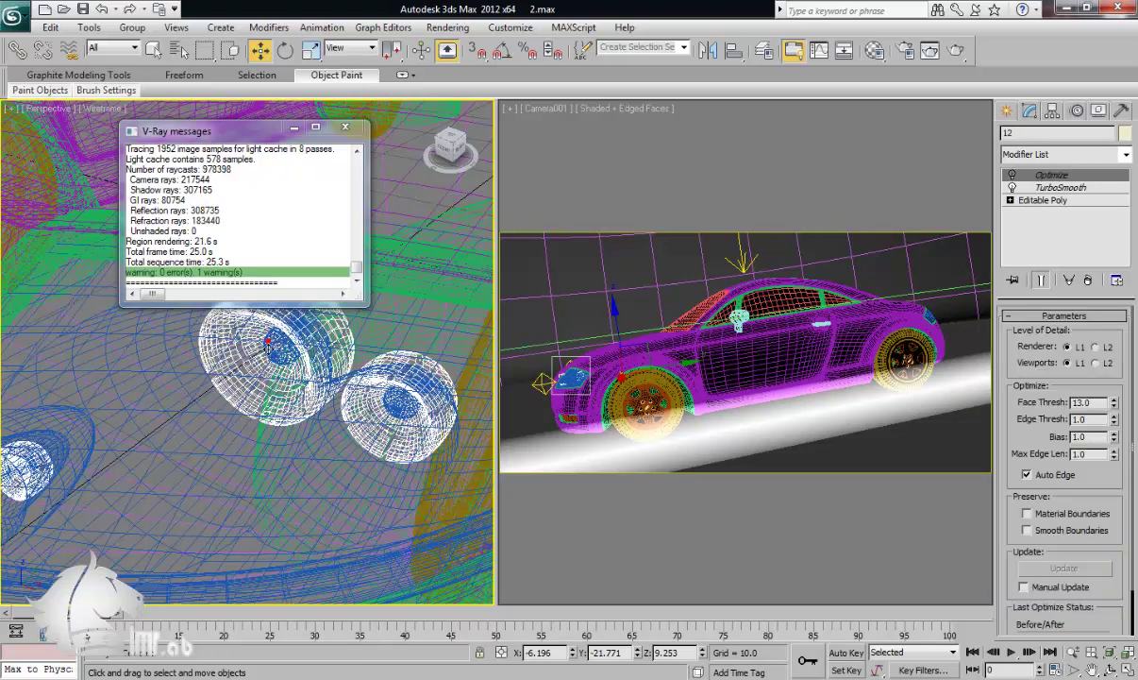
click(275, 350)
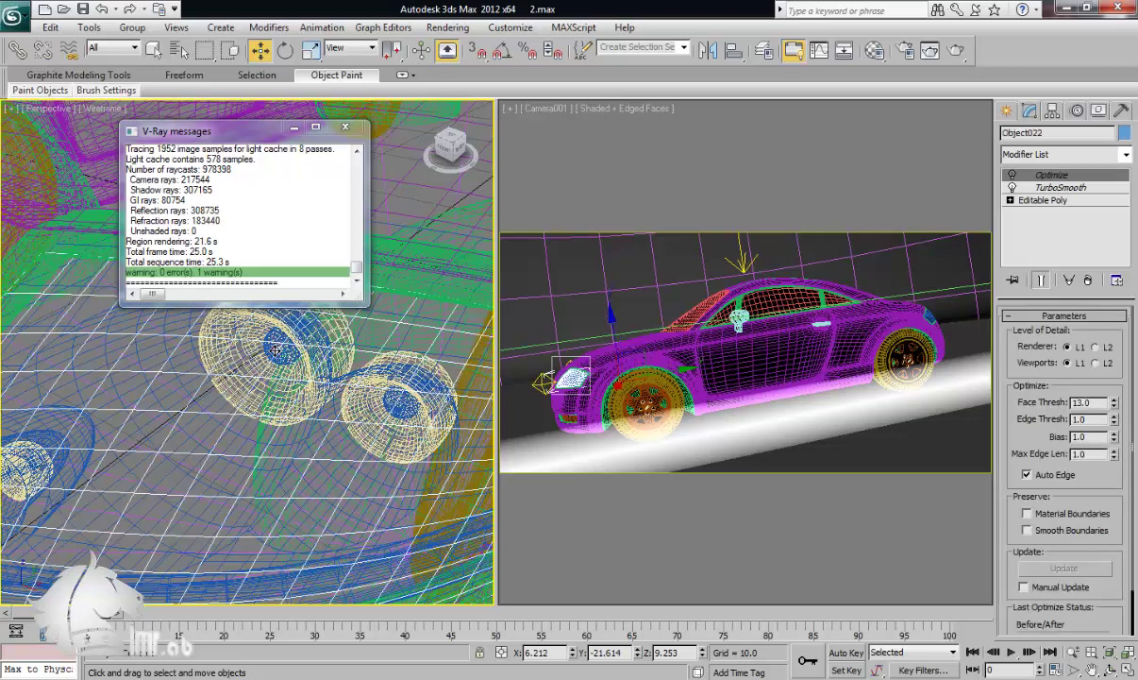
click(281, 340)
click(281, 339)
click(279, 340)
click(279, 338)
click(276, 342)
click(269, 348)
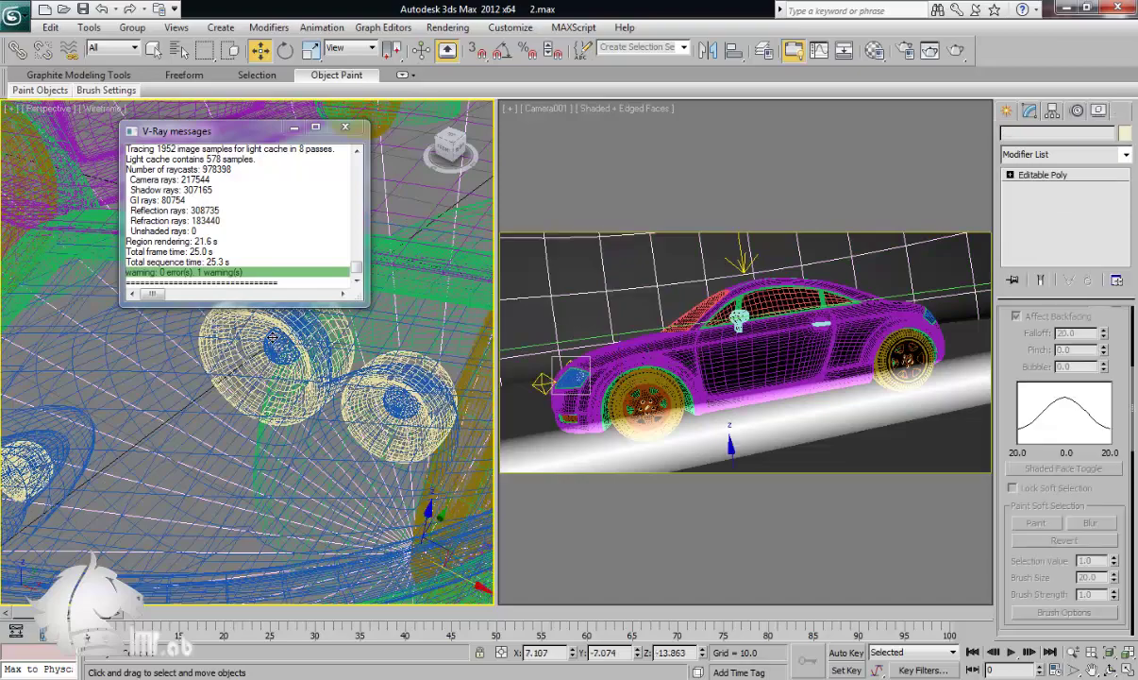
click(259, 357)
click(264, 347)
alt+middle_drag(270, 331, 184, 408)
click(173, 388)
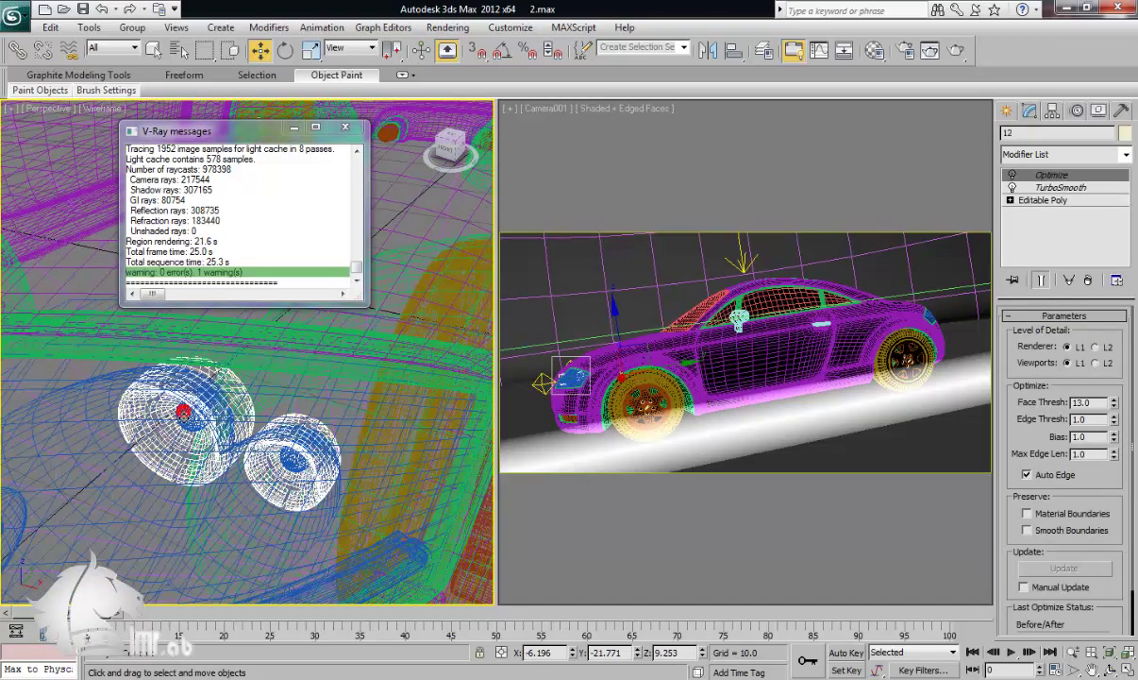
Step: Examine the small bulbs at the centres of the lamp reflectors from the front
key(z)
alt+middle_drag(296, 400, 230, 411)
scroll(333, 399, up, 3)
middle_drag(141, 414, 257, 402)
scroll(255, 406, up, 8)
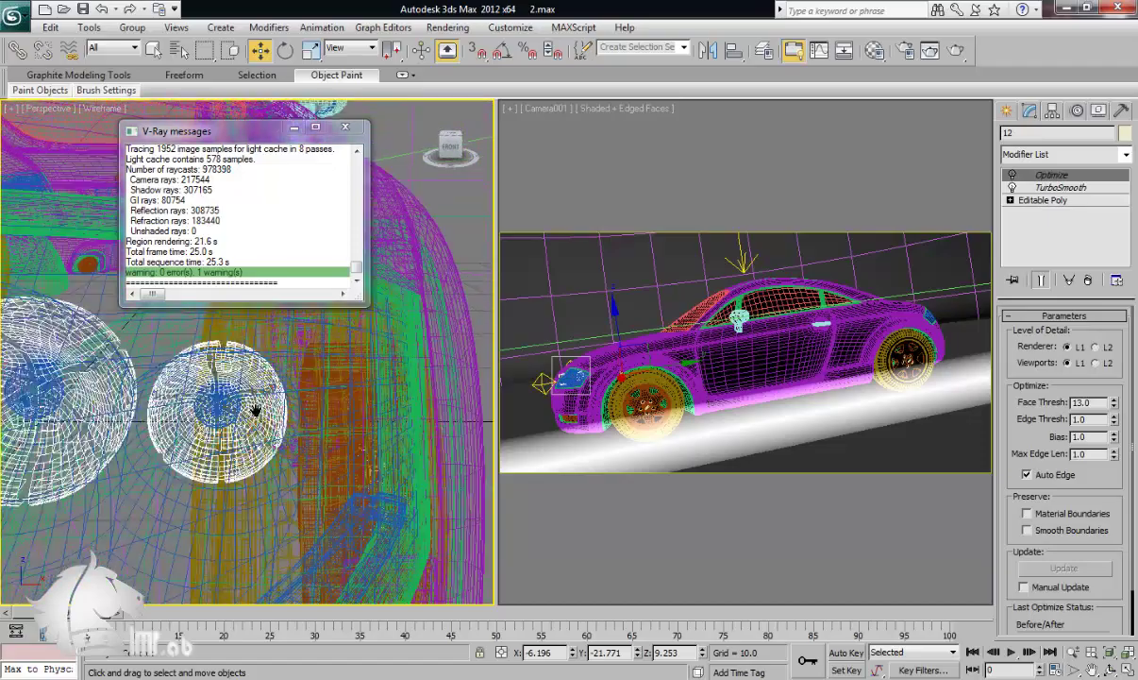
middle_drag(237, 442, 321, 451)
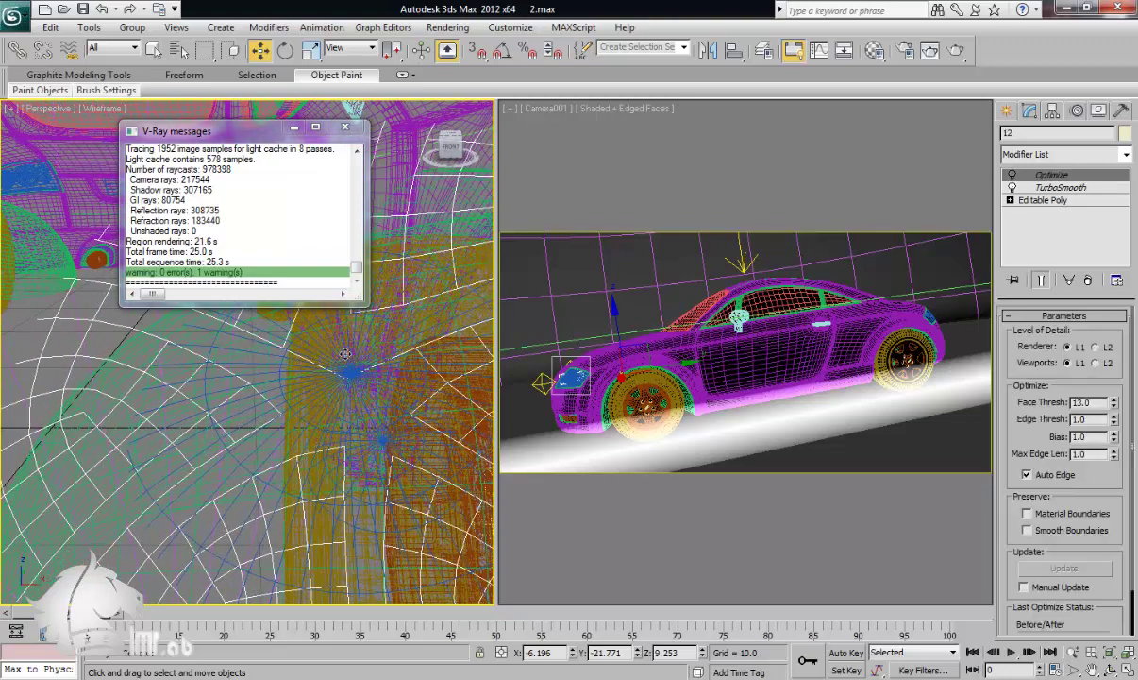